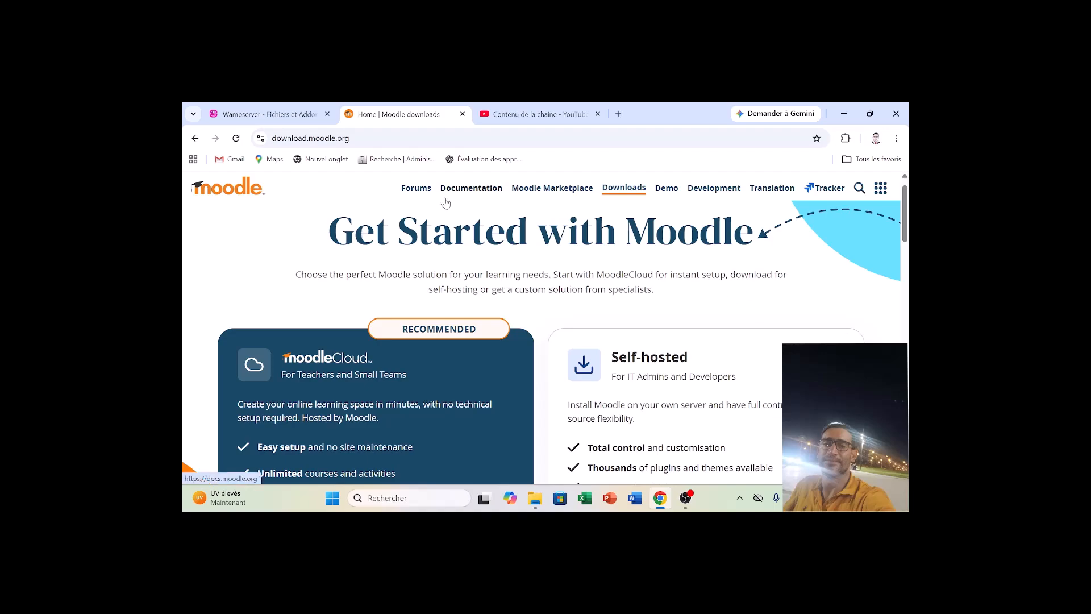
View the Wampserver download site and check its language choices, keeping french.
{"action": "left_click", "coordinate": [275, 108]}
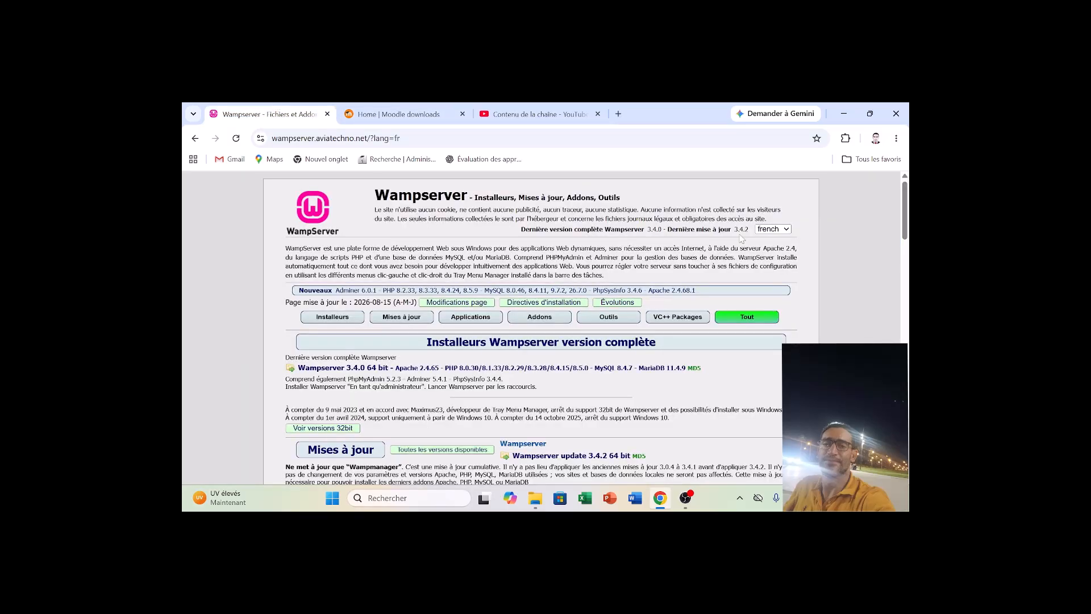
{"action": "left_click", "coordinate": [768, 229]}
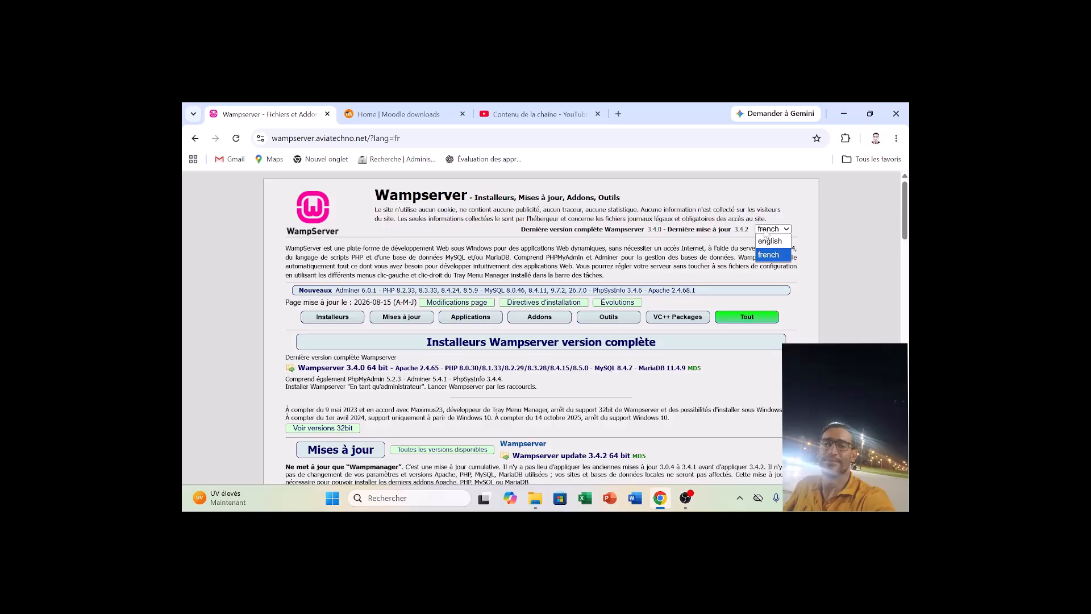
{"action": "left_click", "coordinate": [765, 234]}
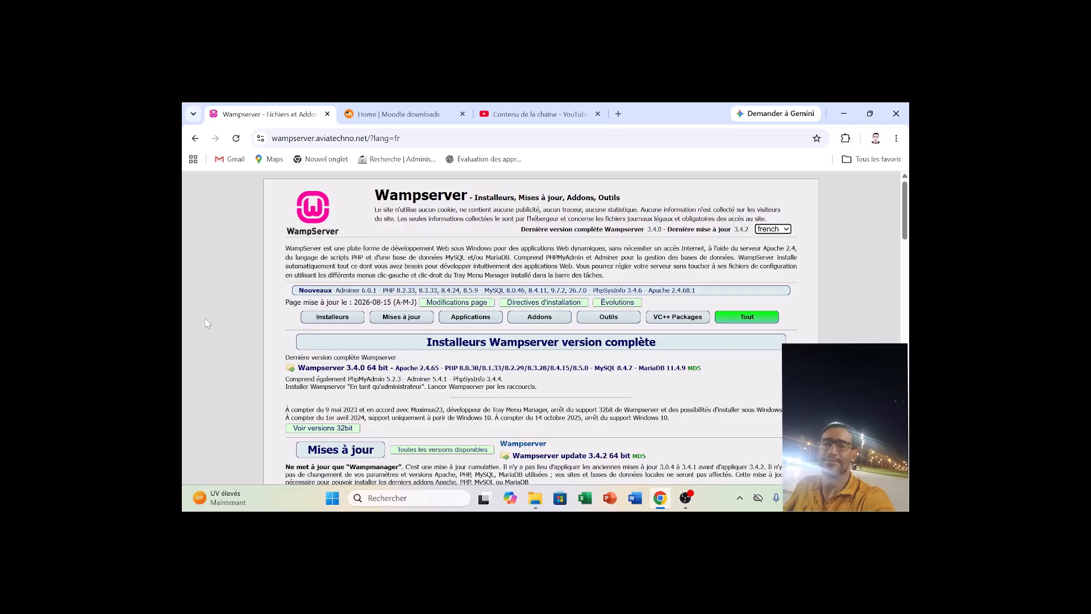
Go from the Moodle downloads site's list of all versions to the Moodle packages for Windows and view the available zip versions.
{"action": "left_click", "coordinate": [400, 108]}
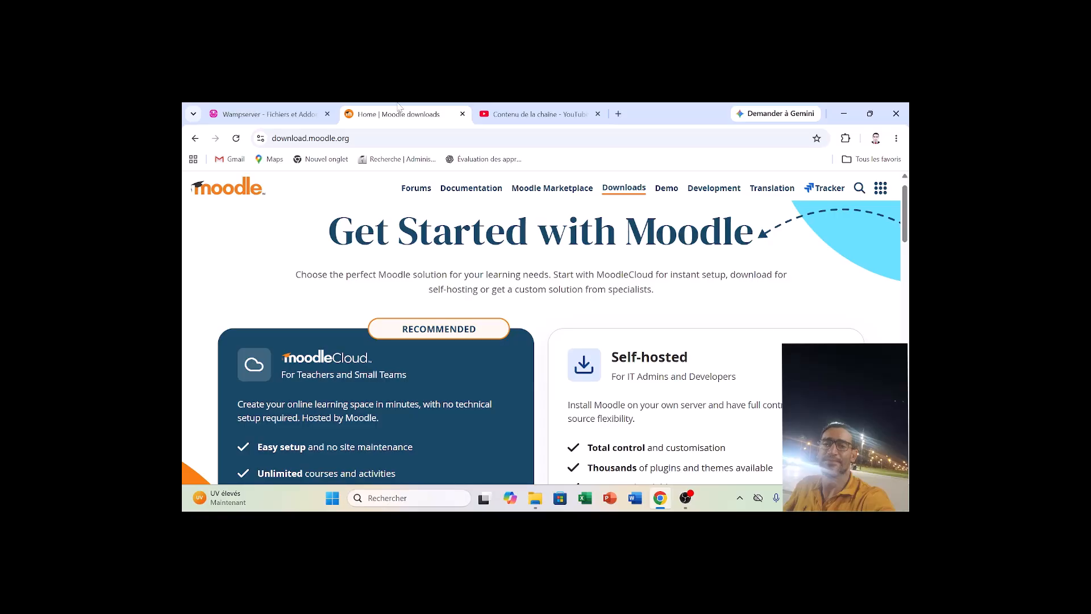
{"action": "left_click_drag", "start_coordinate": [907, 224], "coordinate": [905, 265]}
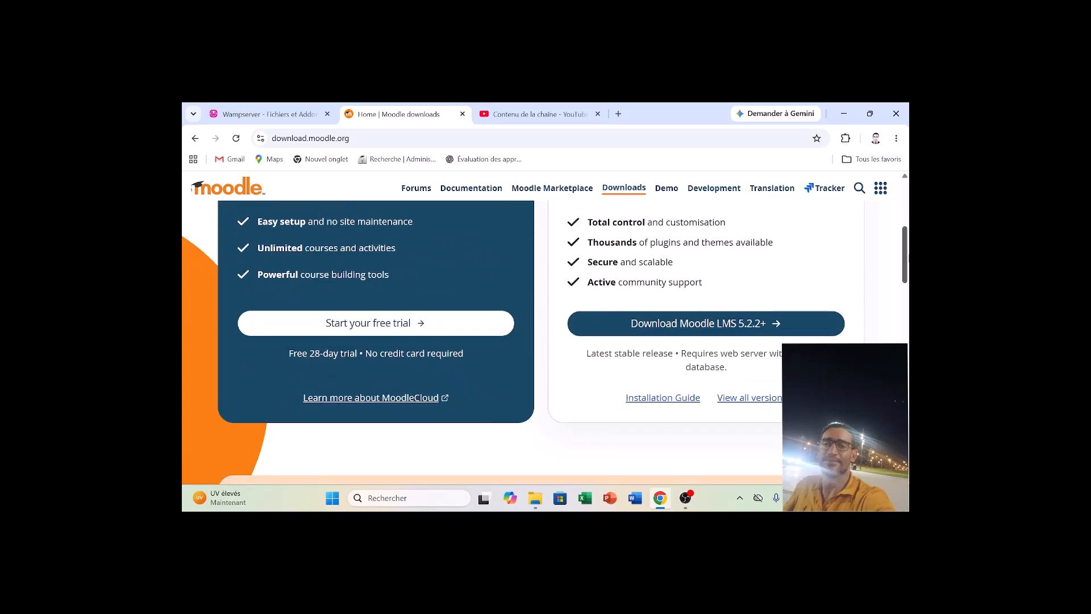
{"action": "left_click", "coordinate": [764, 401]}
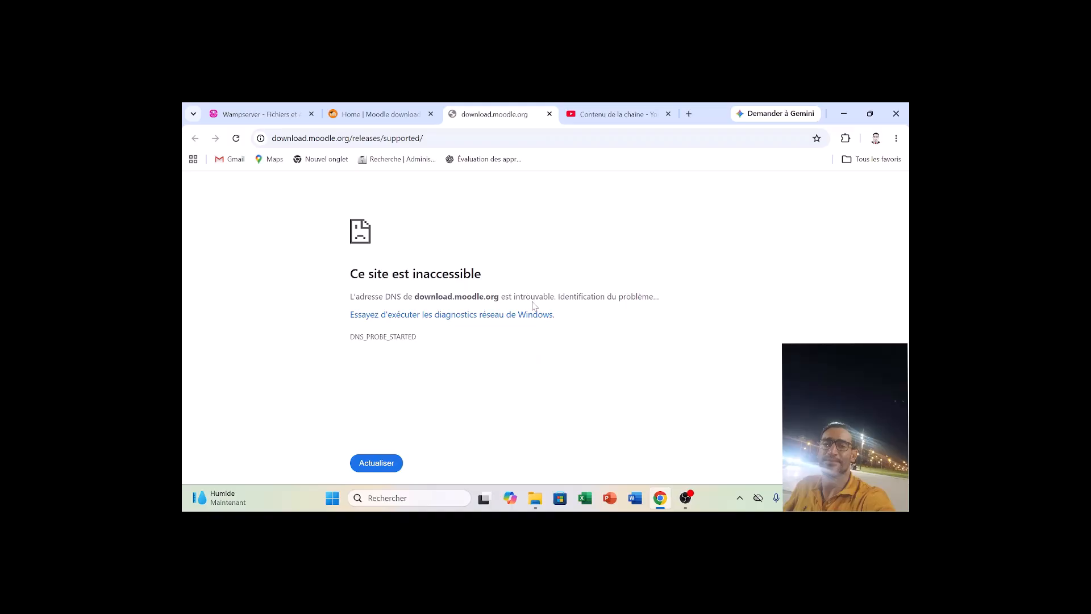
{"action": "left_click", "coordinate": [377, 462]}
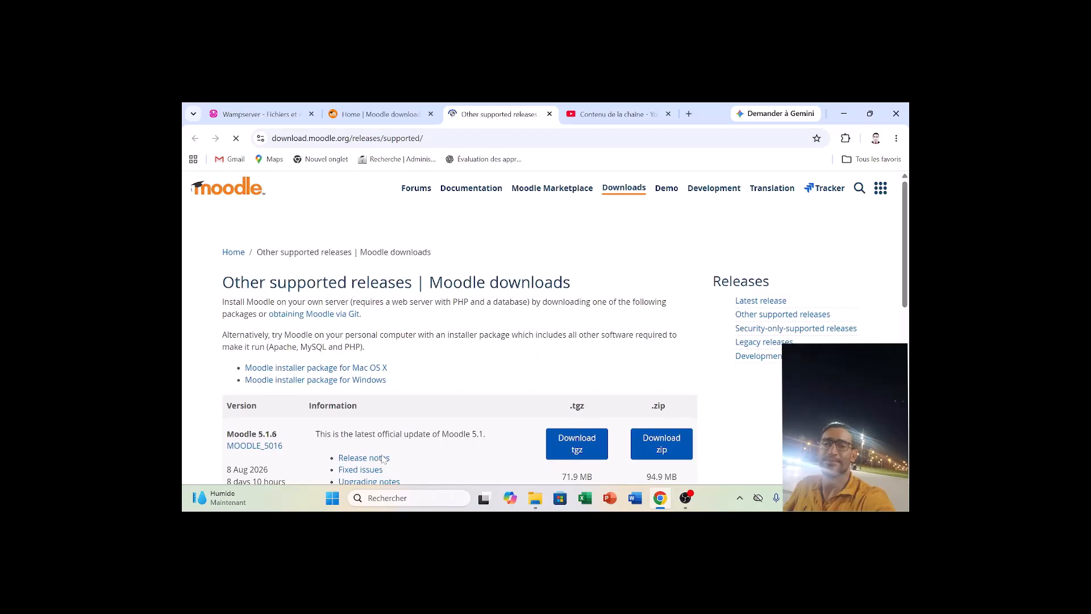
{"action": "scroll", "coordinate": [564, 332], "scroll_direction": "down", "scroll_amount": 1}
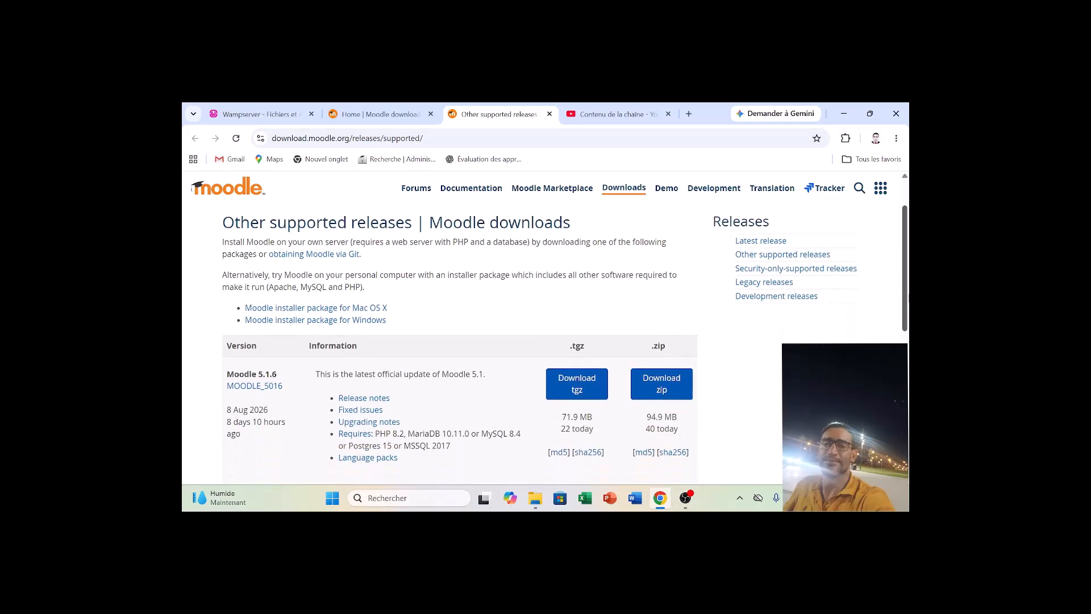
{"action": "left_click", "coordinate": [345, 316]}
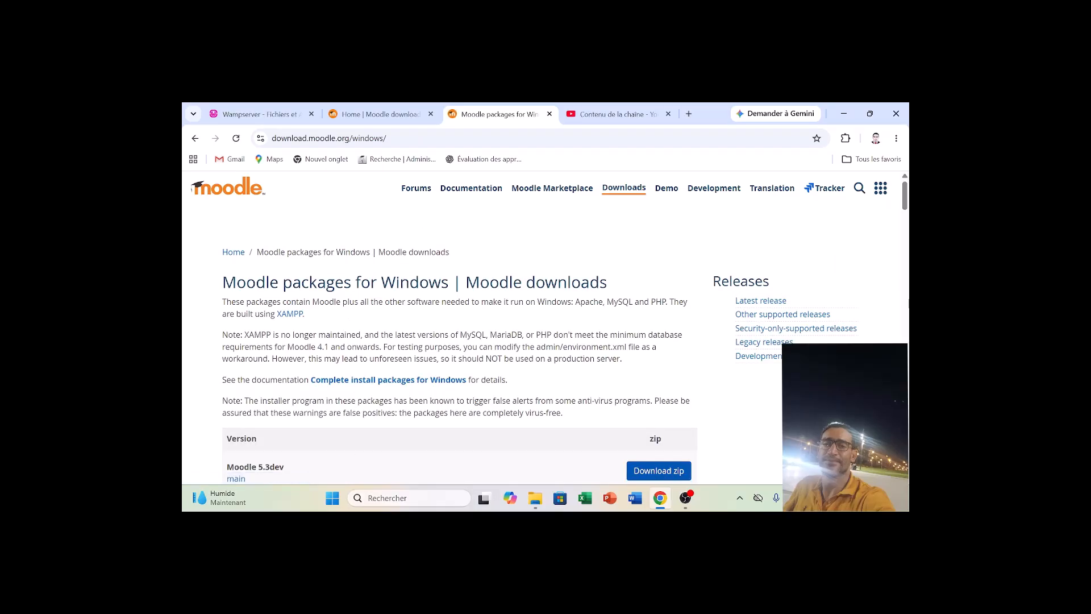
{"action": "left_click_drag", "start_coordinate": [905, 200], "coordinate": [905, 214]}
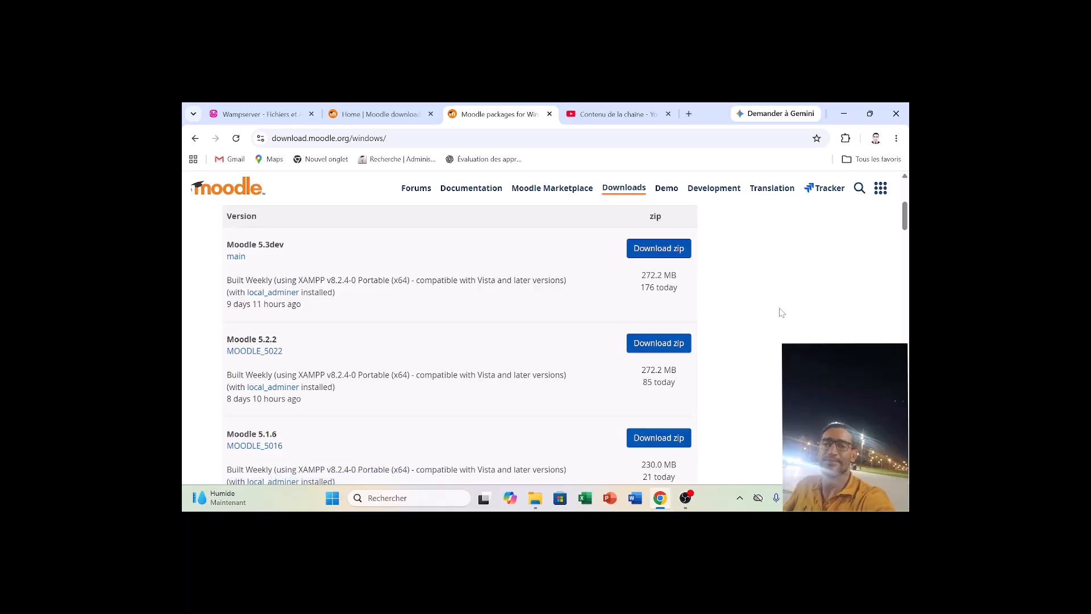
Look through the browser's download history down to the Wampserver 3.4.0 installer.
{"action": "left_click", "coordinate": [846, 139]}
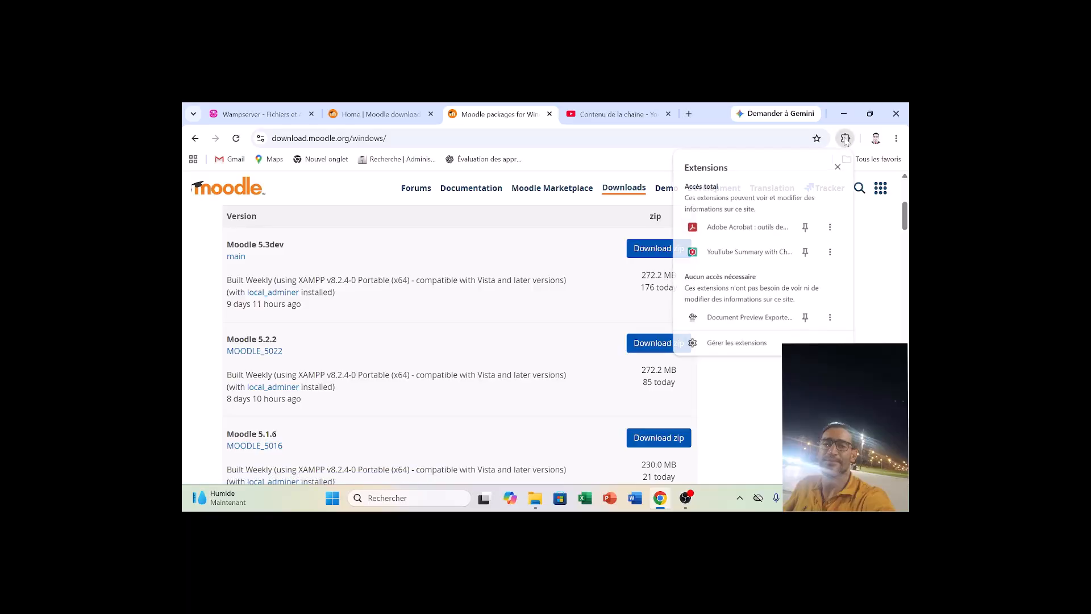
{"action": "left_click", "coordinate": [870, 281]}
{"action": "left_click", "coordinate": [897, 138]}
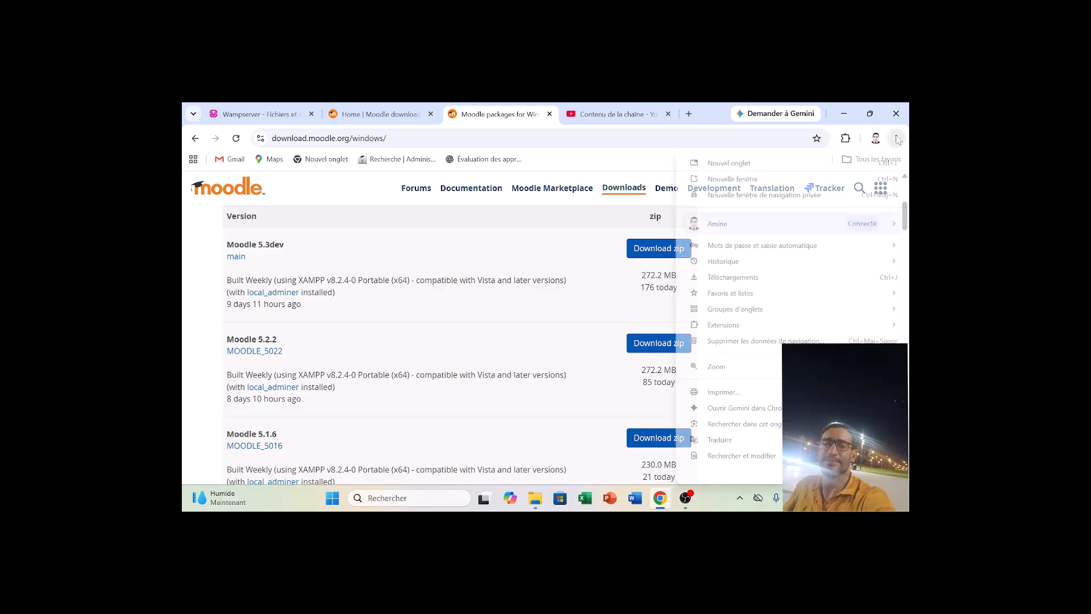
{"action": "left_click", "coordinate": [778, 278]}
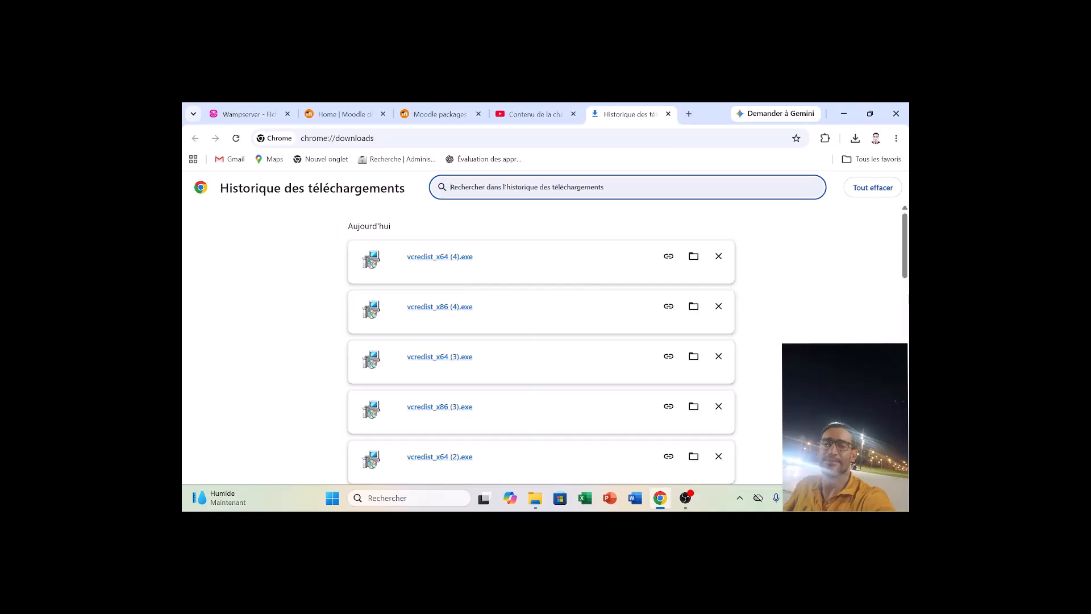
{"action": "scroll", "coordinate": [907, 267], "scroll_direction": "down", "scroll_amount": 1}
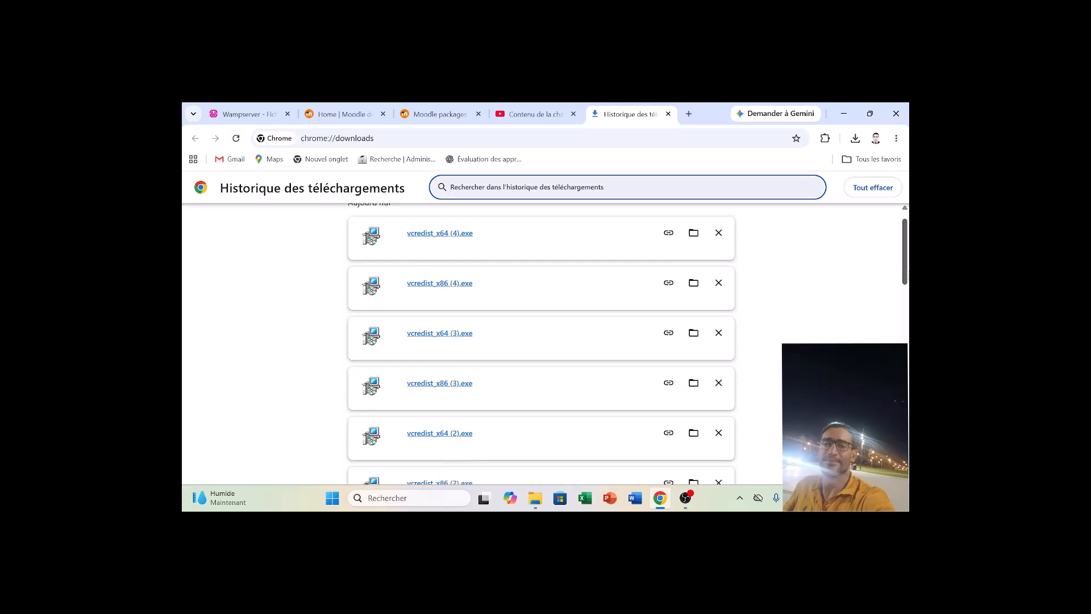
{"action": "left_click_drag", "start_coordinate": [907, 245], "coordinate": [907, 355]}
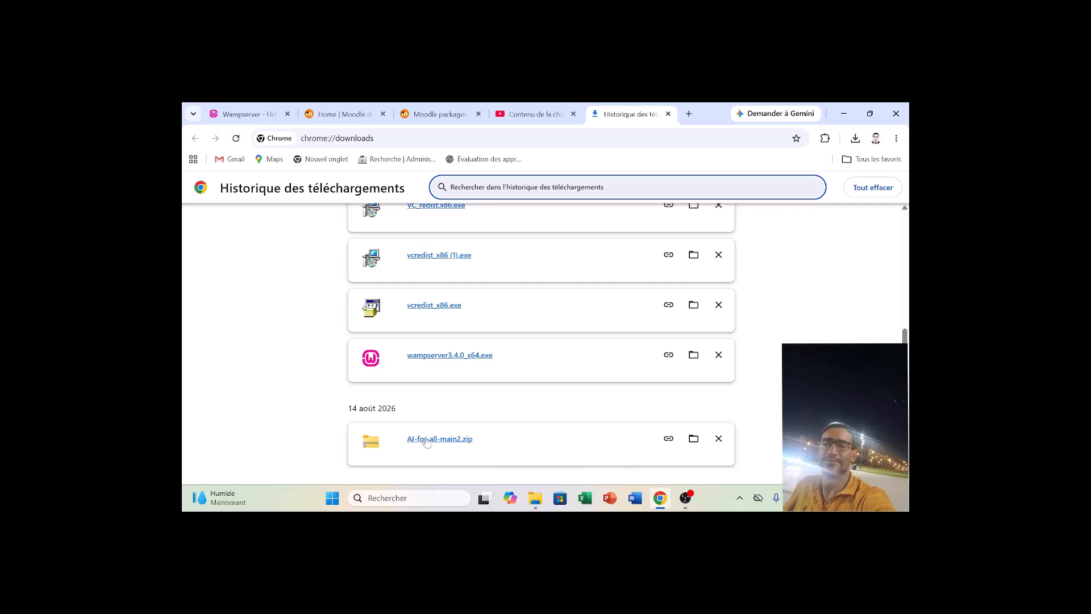
{"action": "mouse_move", "coordinate": [908, 355]}
{"action": "left_mouse_down"}
{"action": "mouse_move", "coordinate": [908, 378]}
{"action": "mouse_move", "coordinate": [908, 361]}
{"action": "left_mouse_up"}
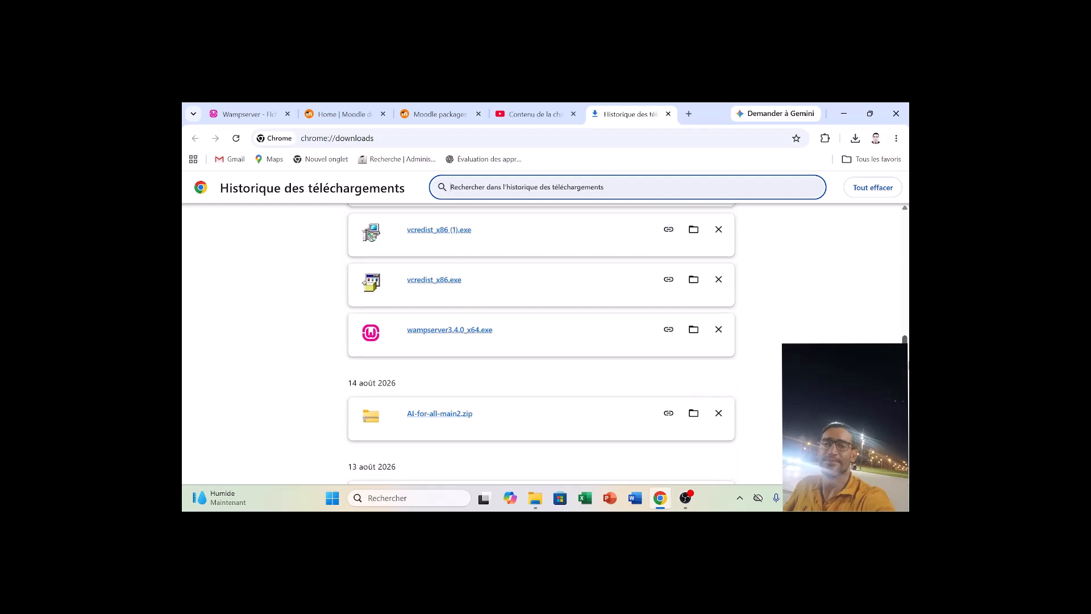
Switch to File Explorer and copy the MoodleWindowsInstaller-latest-502 archive from the Téléchargements folder.
{"action": "left_click", "coordinate": [541, 499]}
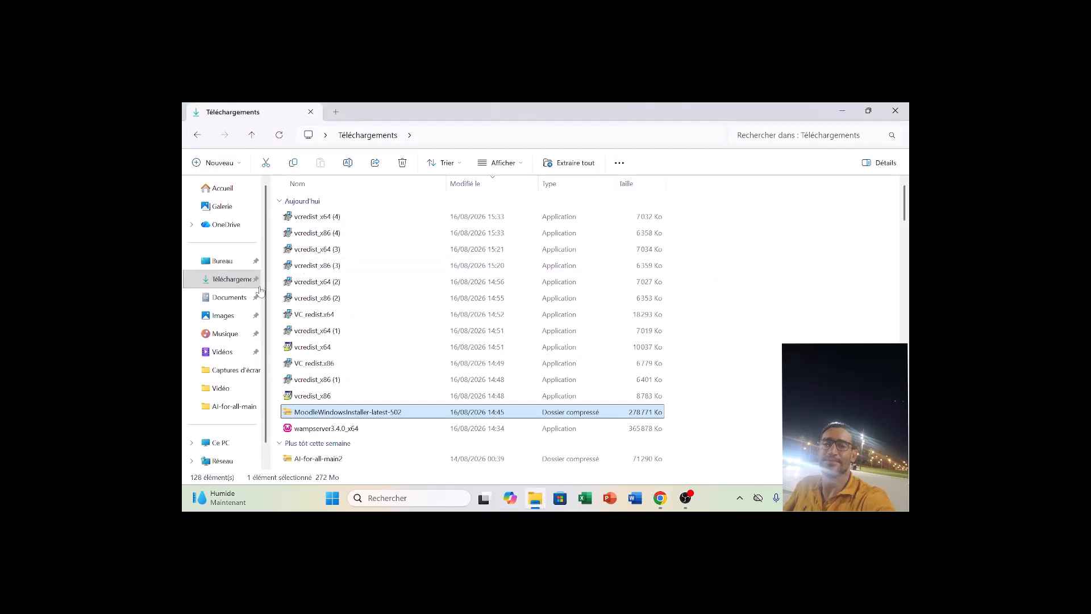
{"action": "left_click", "coordinate": [227, 284]}
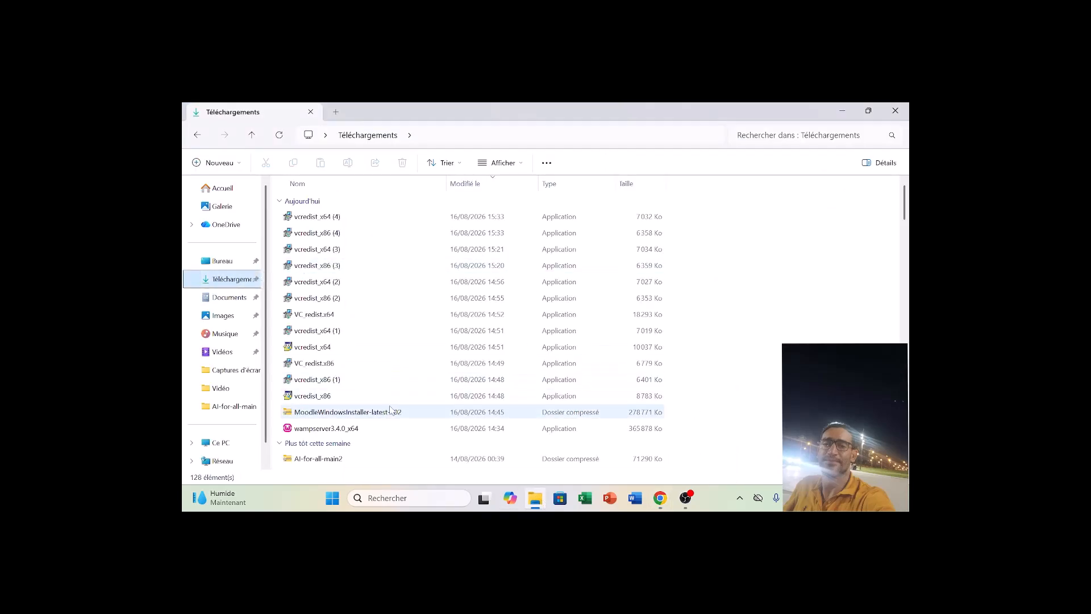
{"action": "left_click", "coordinate": [391, 413]}
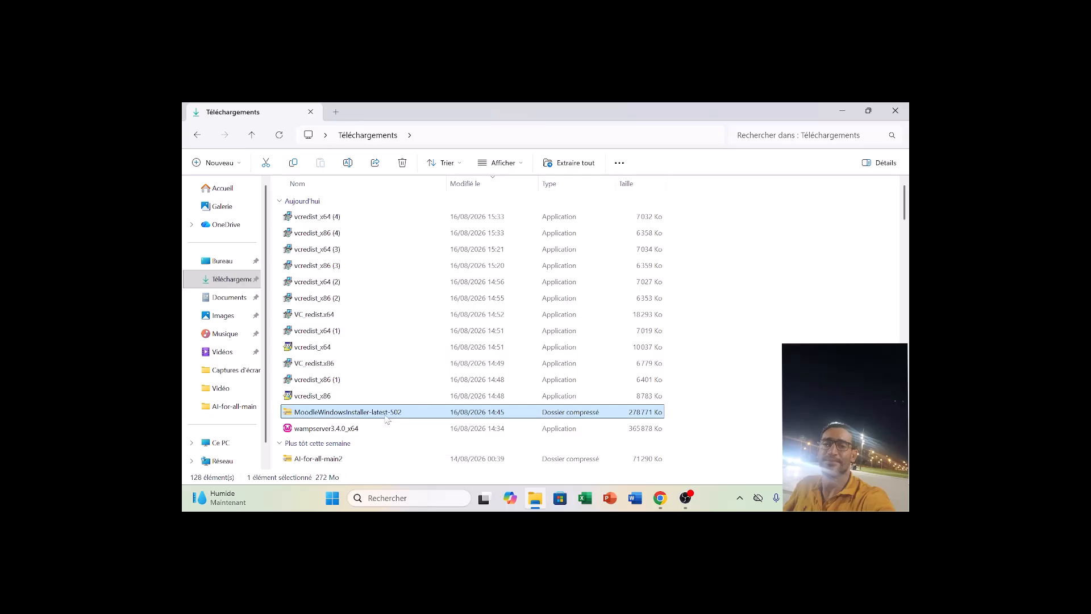
{"action": "right_click", "coordinate": [387, 420]}
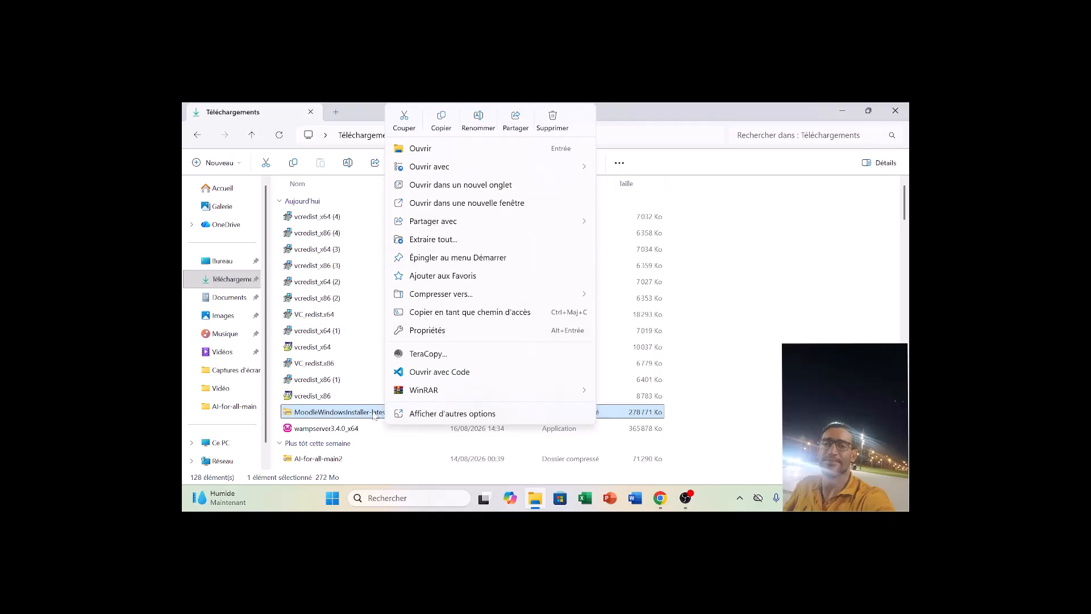
{"action": "left_click", "coordinate": [351, 417]}
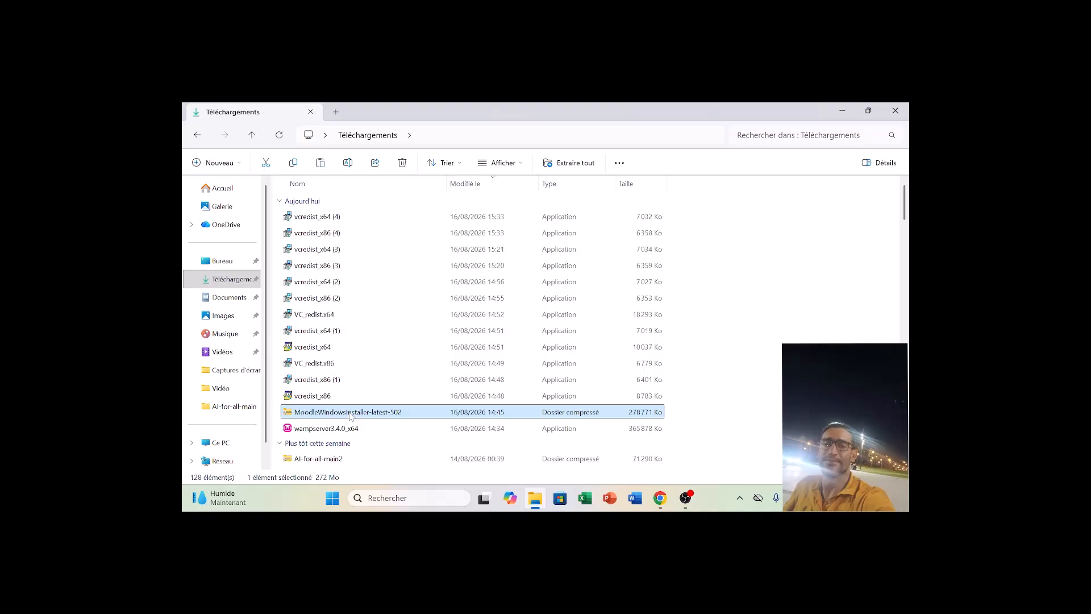
Paste the Moodle installer archive into C:\wamp64\www using TeraCopy.
{"action": "left_click", "coordinate": [221, 443]}
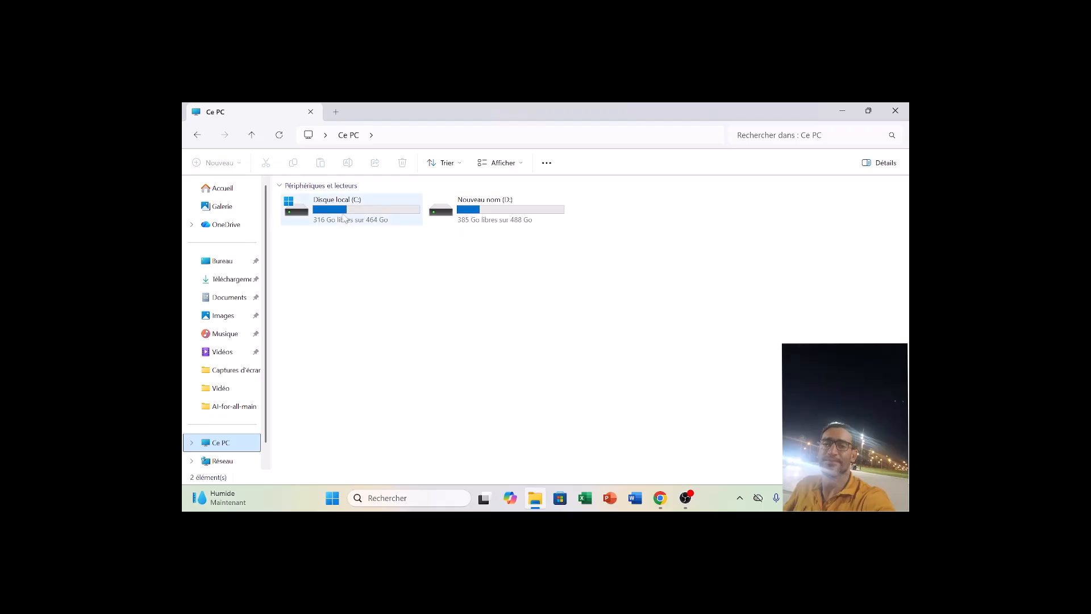
{"action": "double_click", "coordinate": [344, 216]}
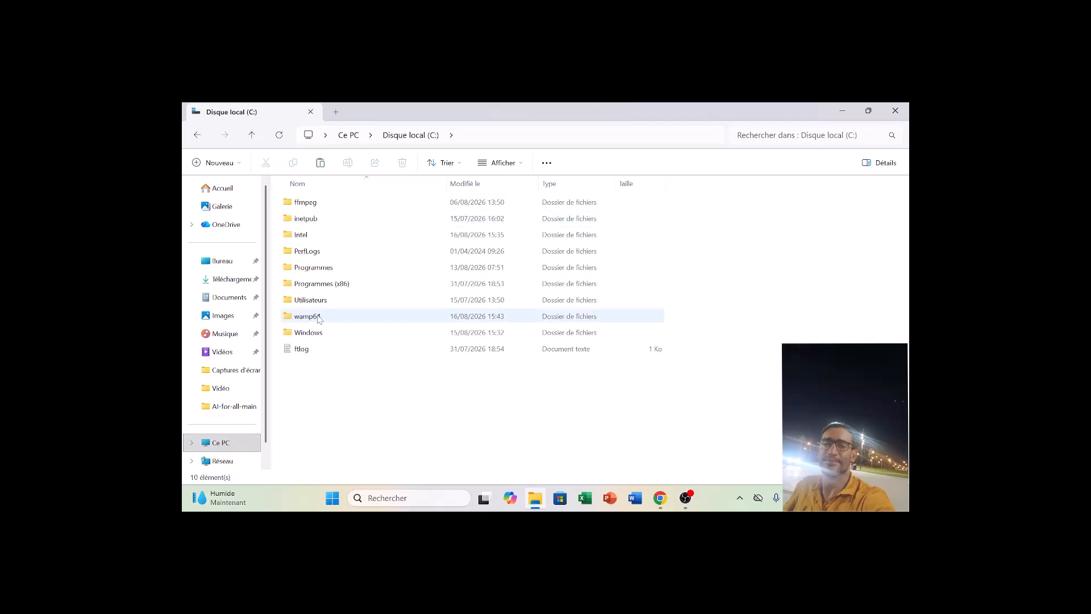
{"action": "double_click", "coordinate": [317, 316]}
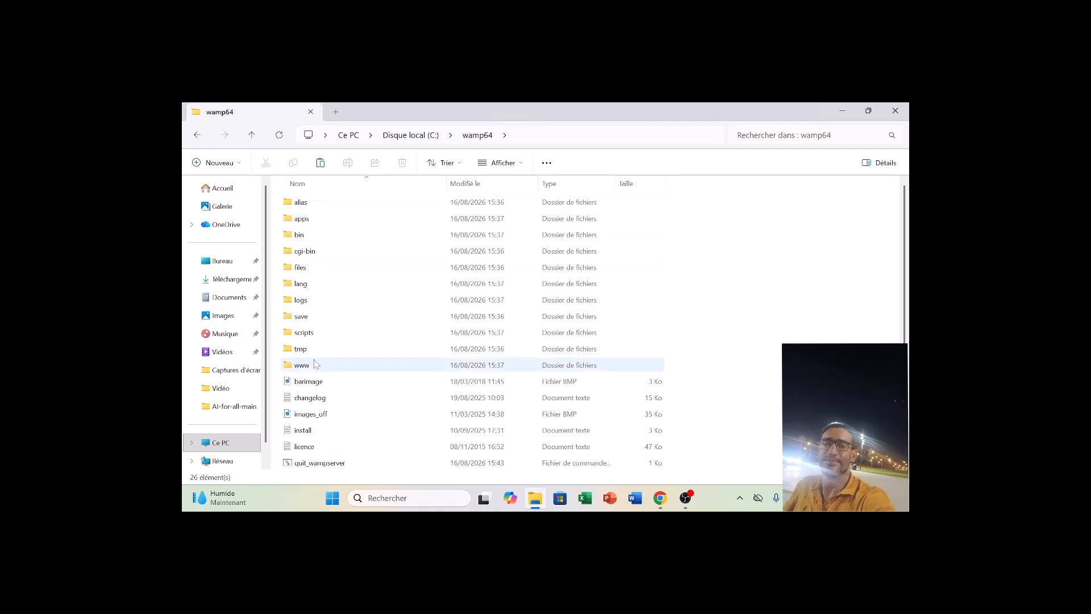
{"action": "double_click", "coordinate": [311, 365]}
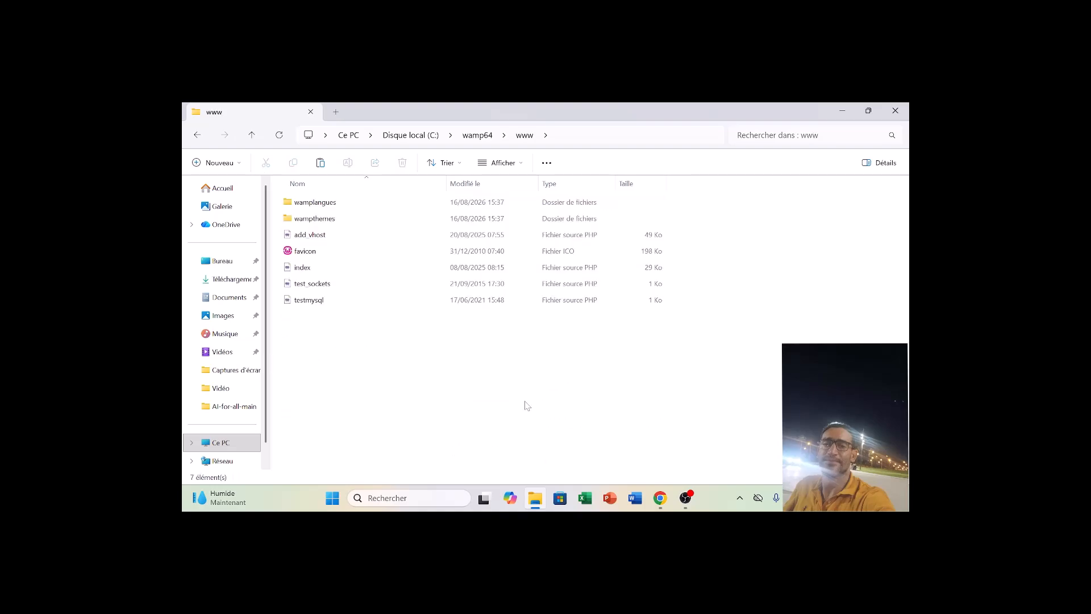
{"action": "key", "text": "ctrl+v"}
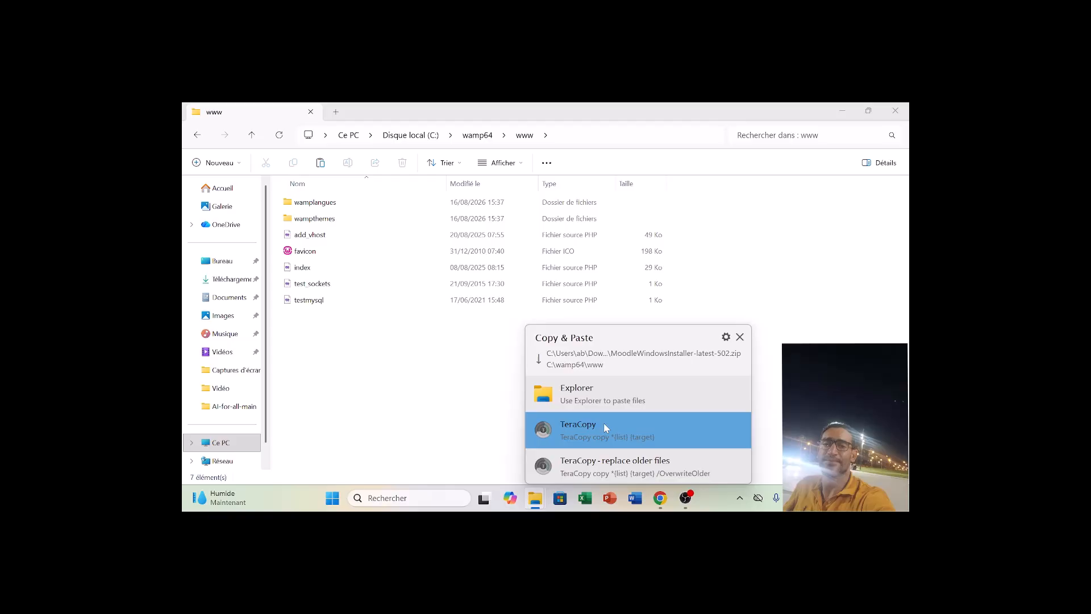
{"action": "left_click", "coordinate": [546, 438]}
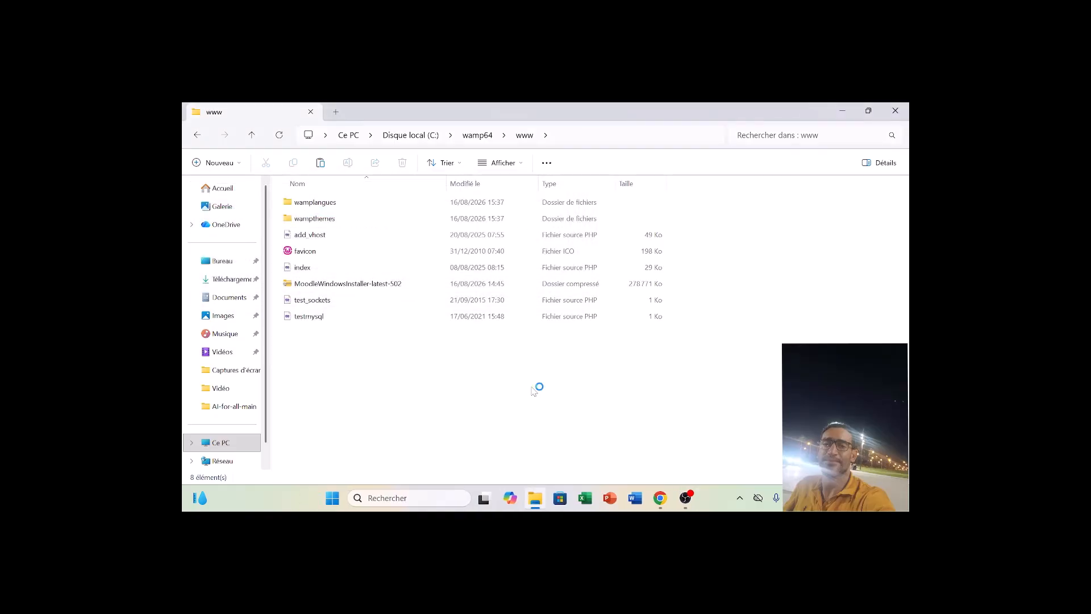
Extract the MoodleWindowsInstaller-latest-502 archive directly into the www folder with WinRAR.
{"action": "right_click", "coordinate": [349, 286]}
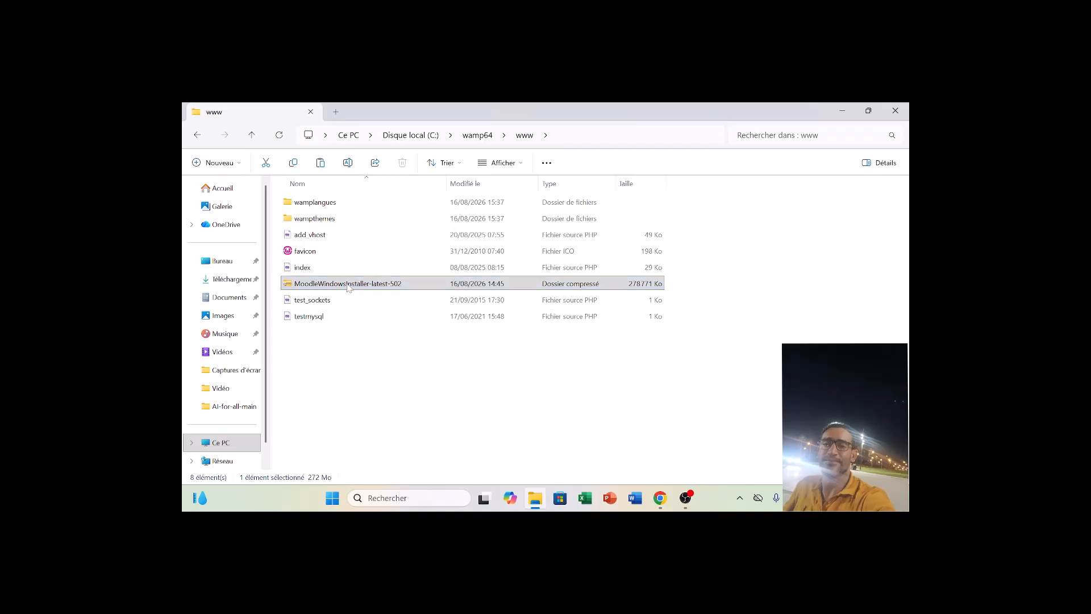
{"action": "mouse_move", "coordinate": [490, 453]}
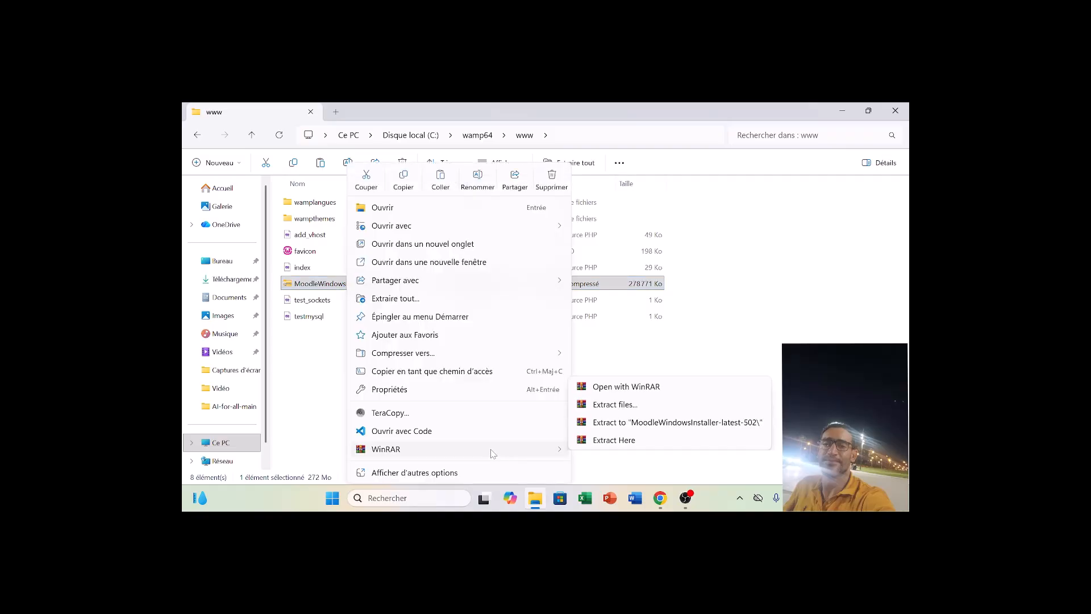
{"action": "left_click", "coordinate": [614, 431]}
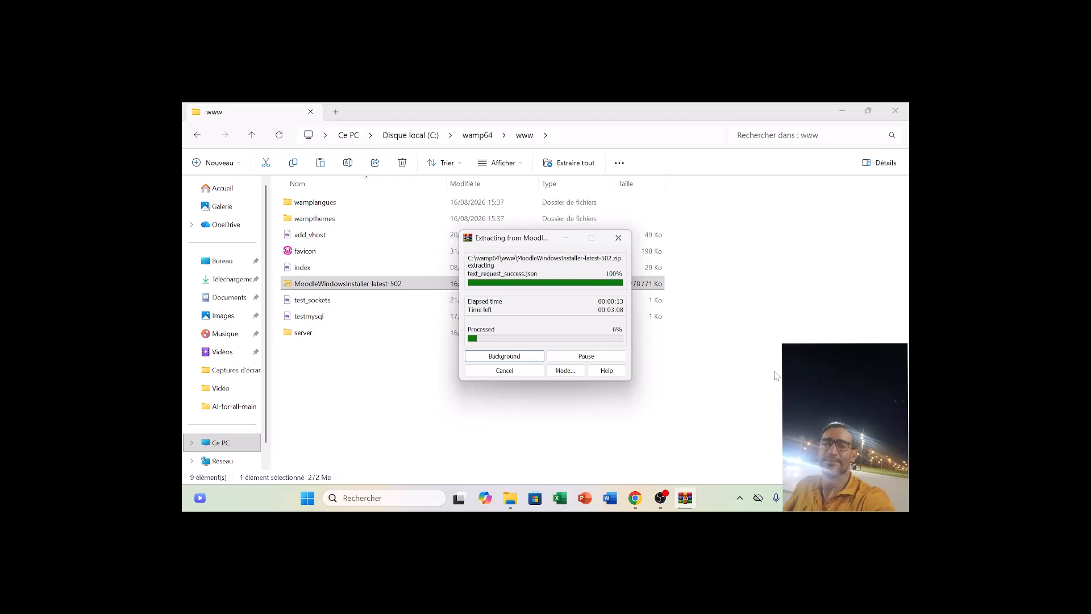
Start Wampserver and turn off the Autoriser MySQL option in its Wamp settings.
{"action": "left_click", "coordinate": [308, 499]}
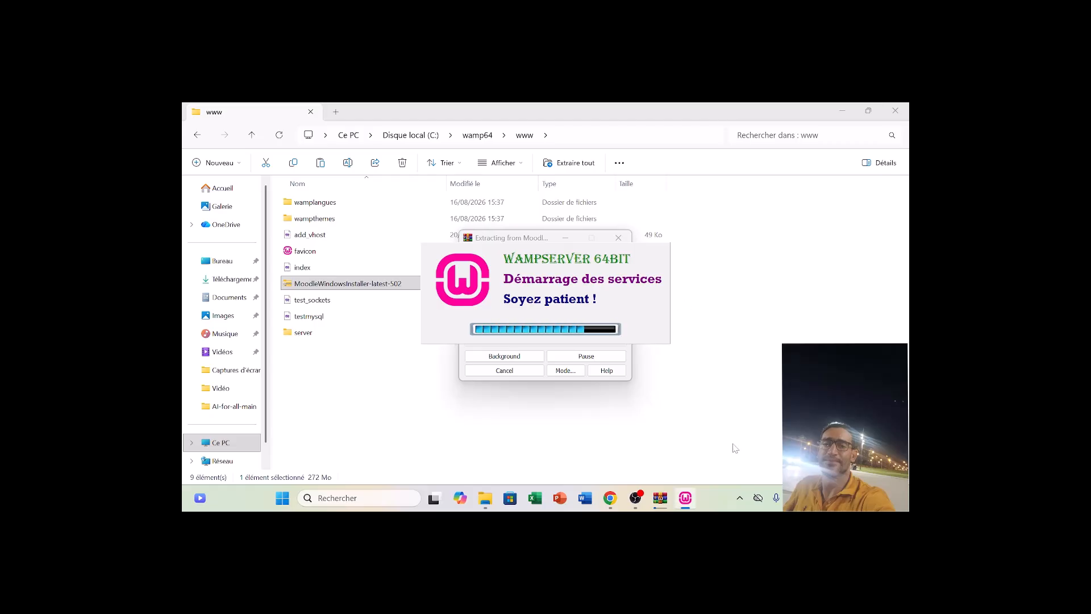
{"action": "left_click", "coordinate": [739, 498]}
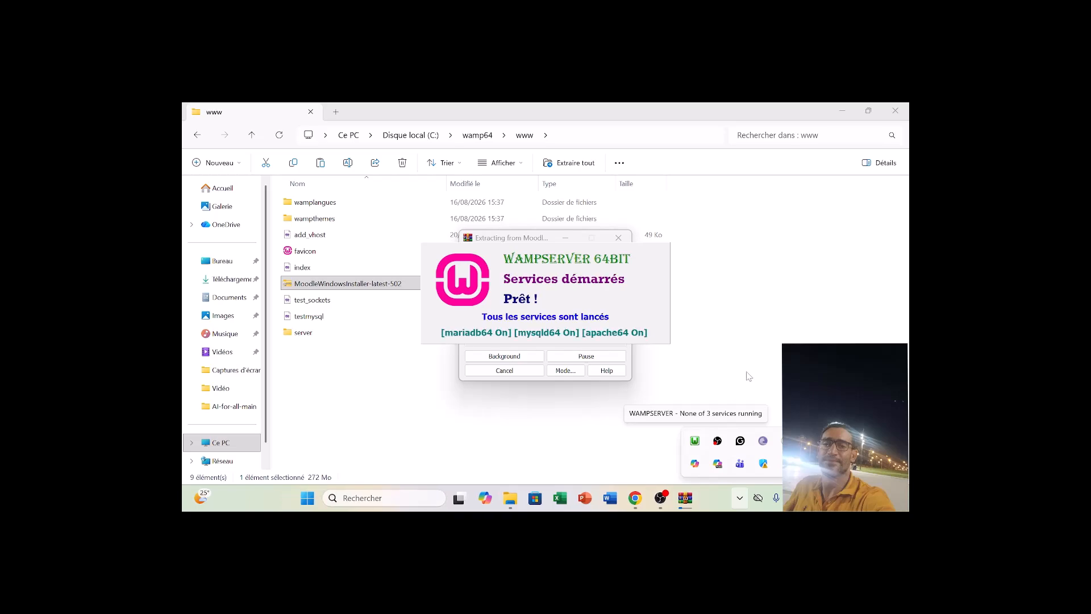
{"action": "left_click", "coordinate": [695, 442]}
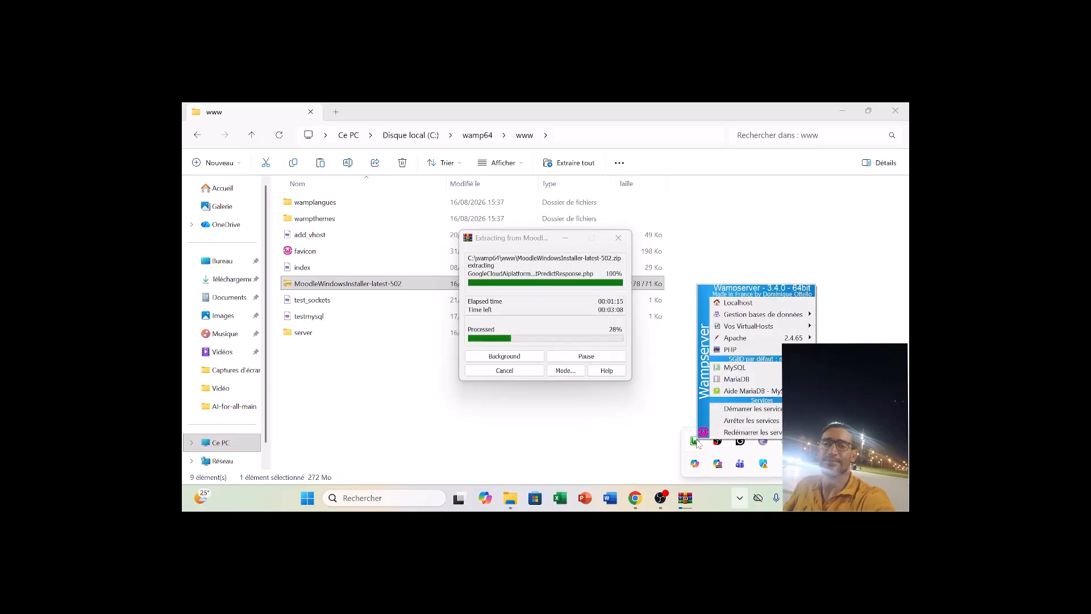
{"action": "right_click", "coordinate": [696, 442]}
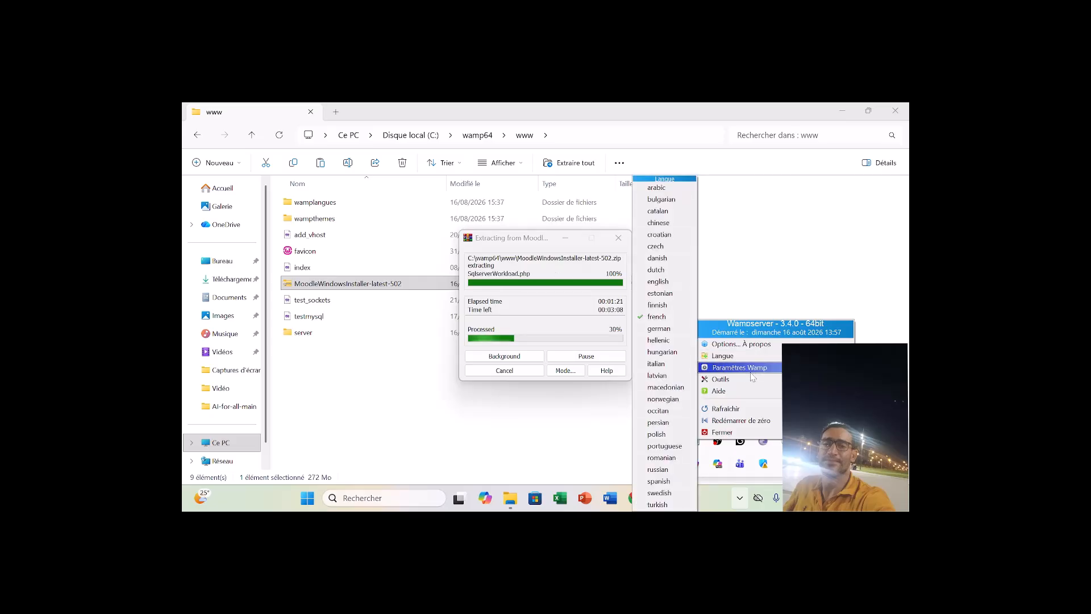
{"action": "mouse_move", "coordinate": [739, 367]}
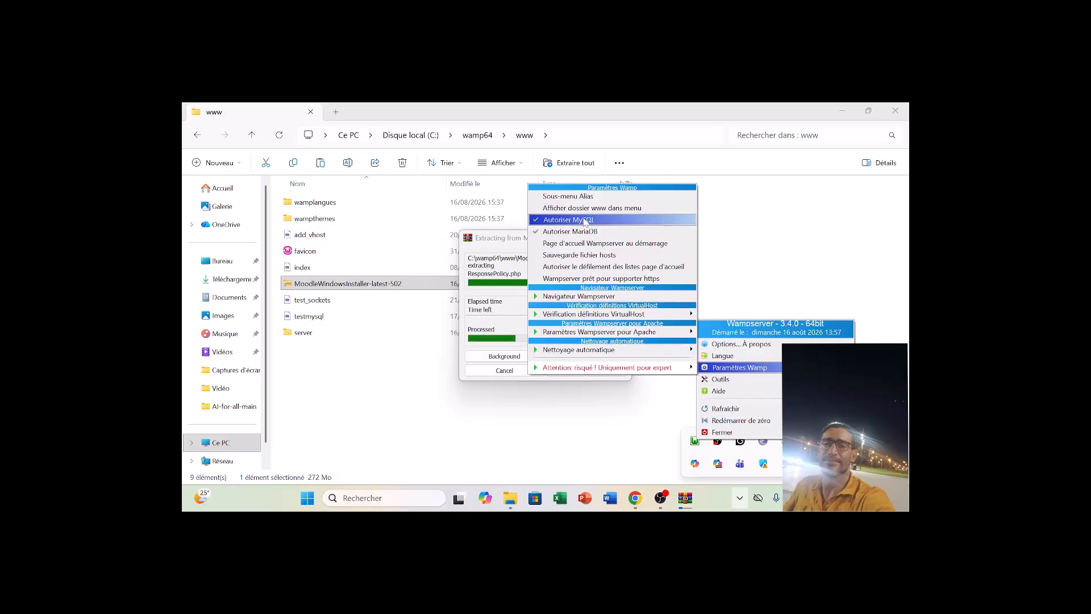
{"action": "left_click", "coordinate": [585, 220]}
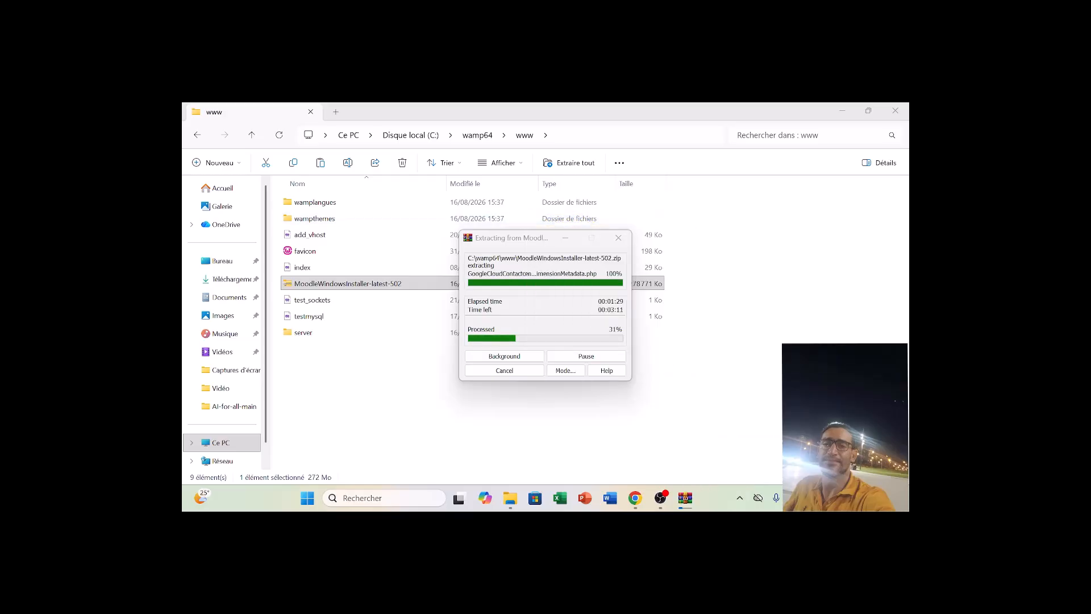
Look through Wampserver's PHP and MariaDB options and the extracted Moodle files in the www folder.
{"action": "left_click", "coordinate": [739, 504]}
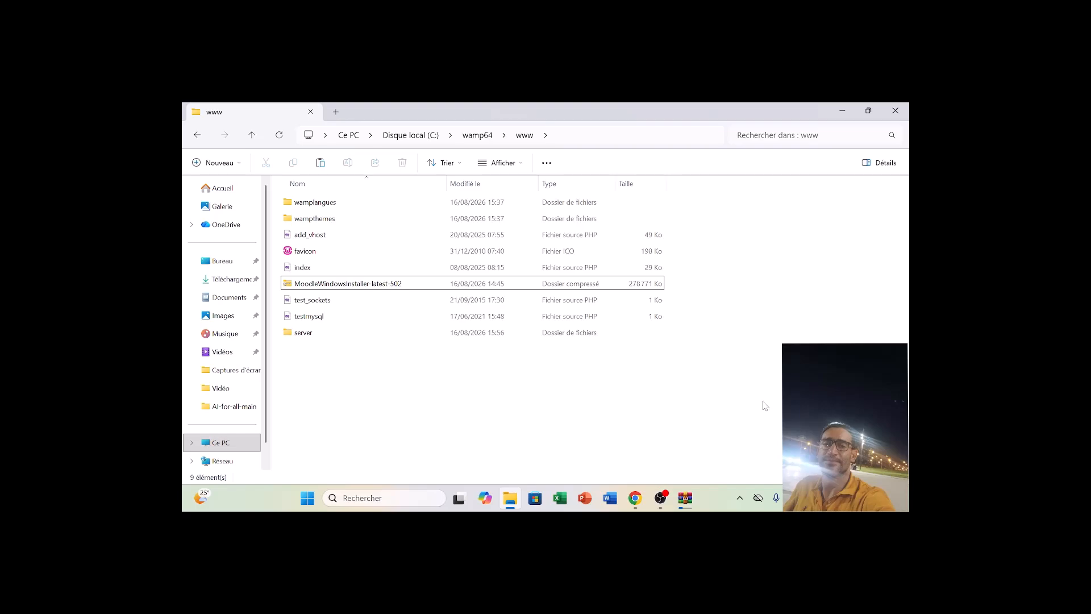
{"action": "left_click", "coordinate": [740, 498]}
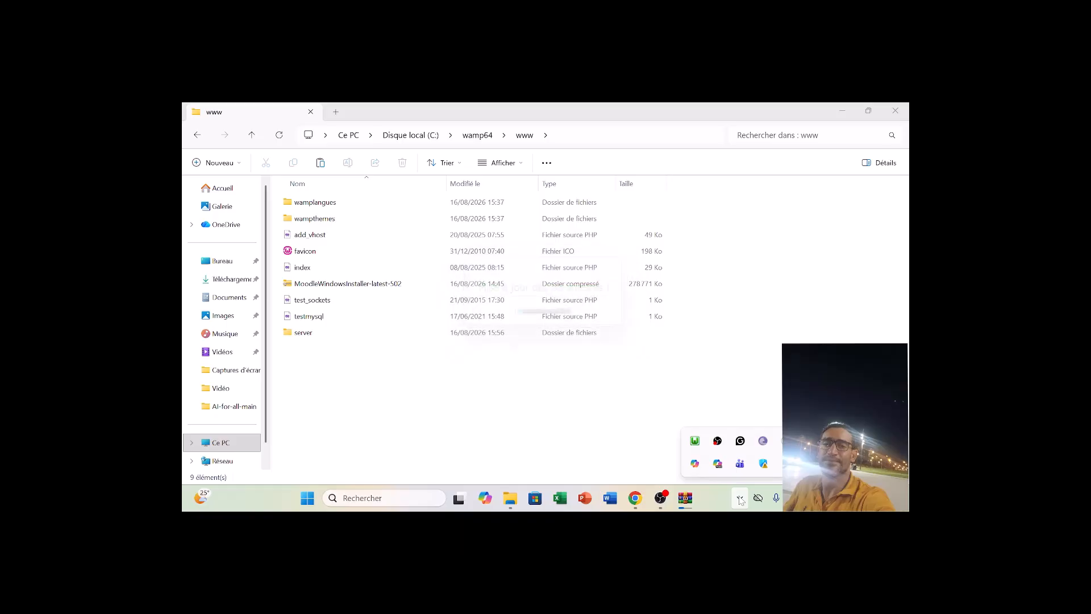
{"action": "left_click", "coordinate": [694, 443]}
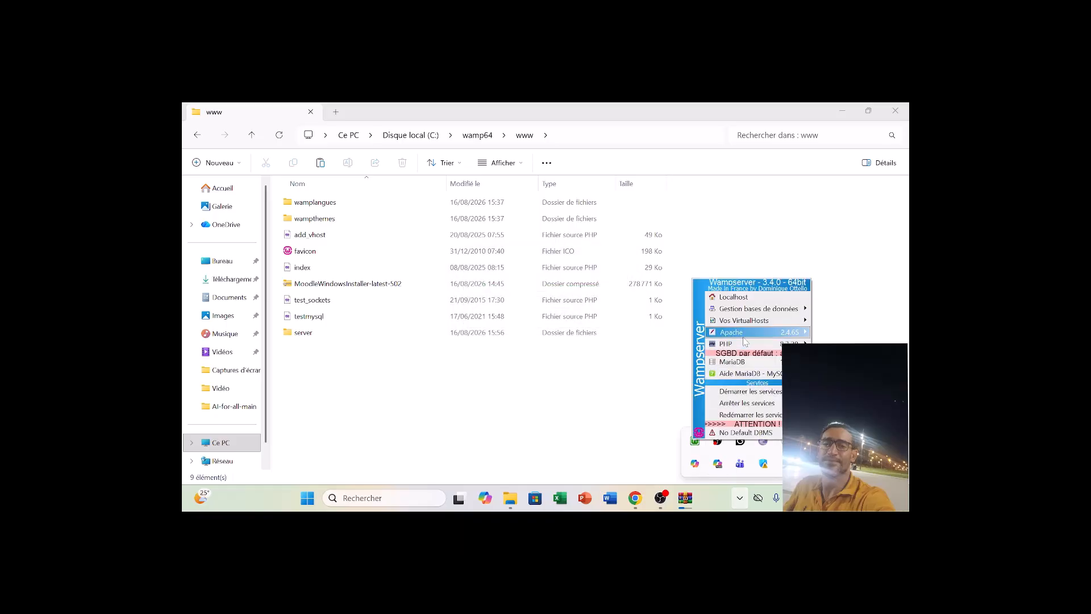
{"action": "mouse_move", "coordinate": [739, 347]}
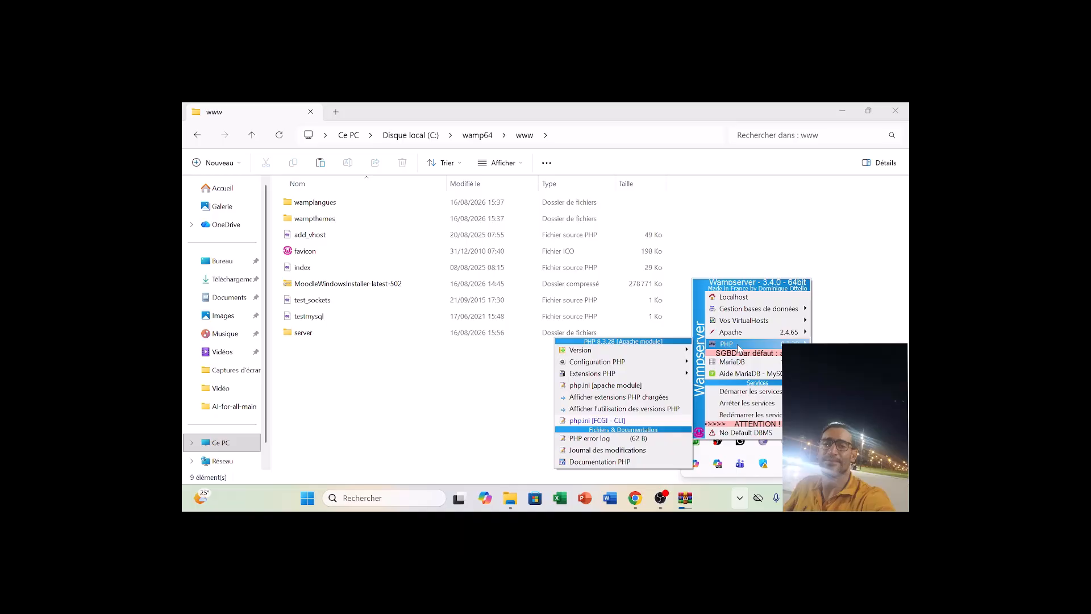
{"action": "mouse_move", "coordinate": [665, 352]}
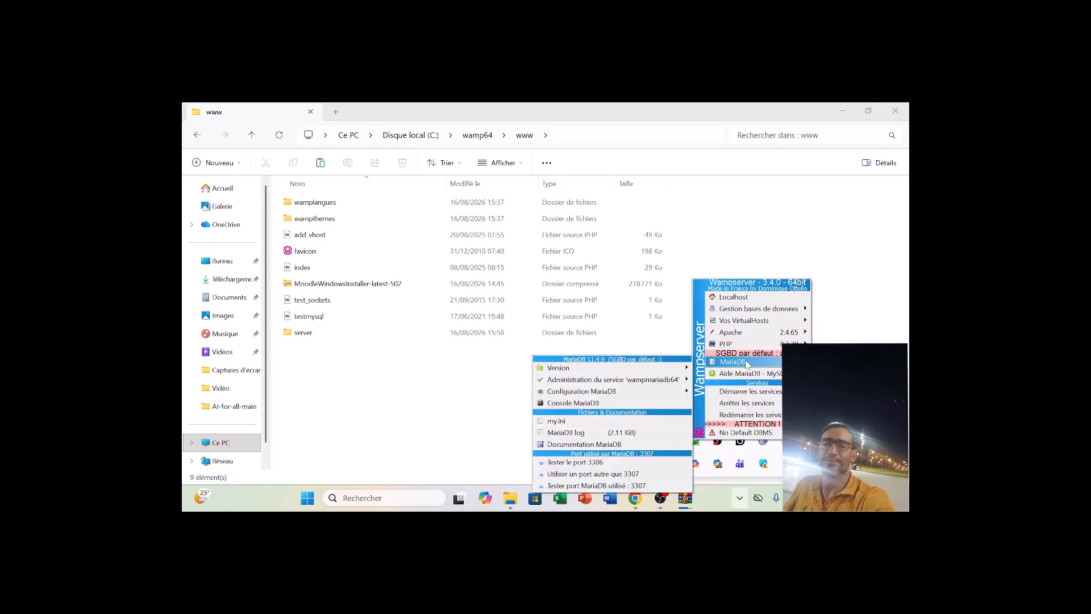
{"action": "mouse_move", "coordinate": [678, 369]}
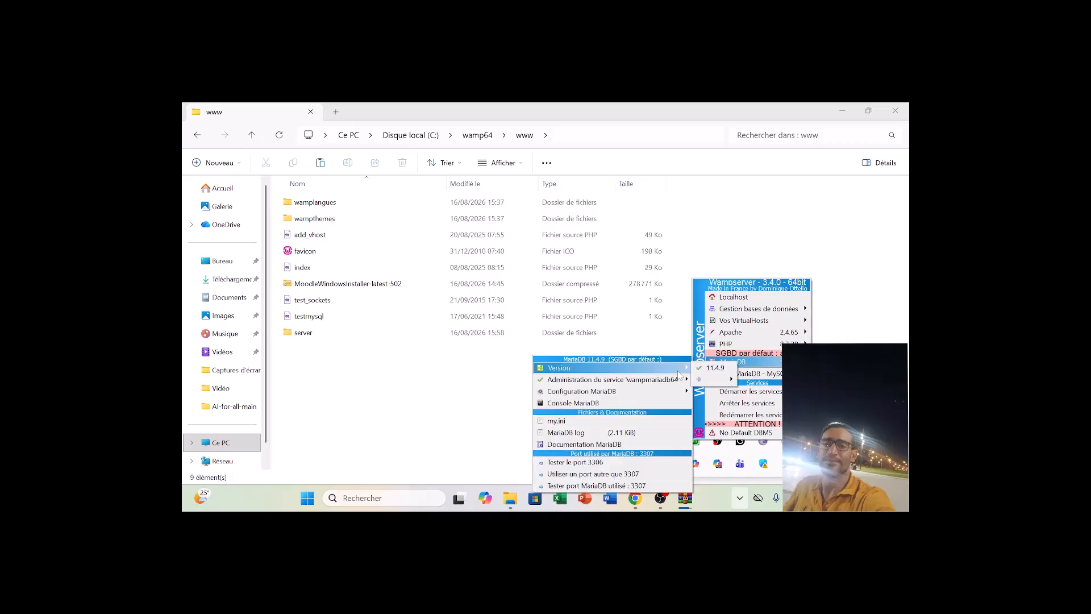
{"action": "left_click", "coordinate": [755, 237]}
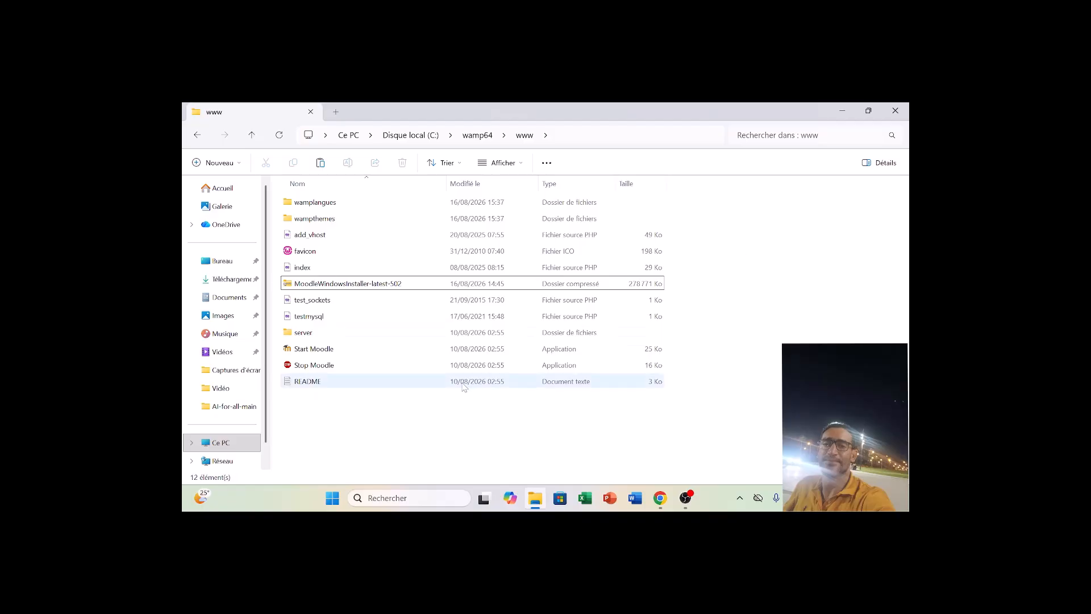
{"action": "left_click", "coordinate": [356, 286]}
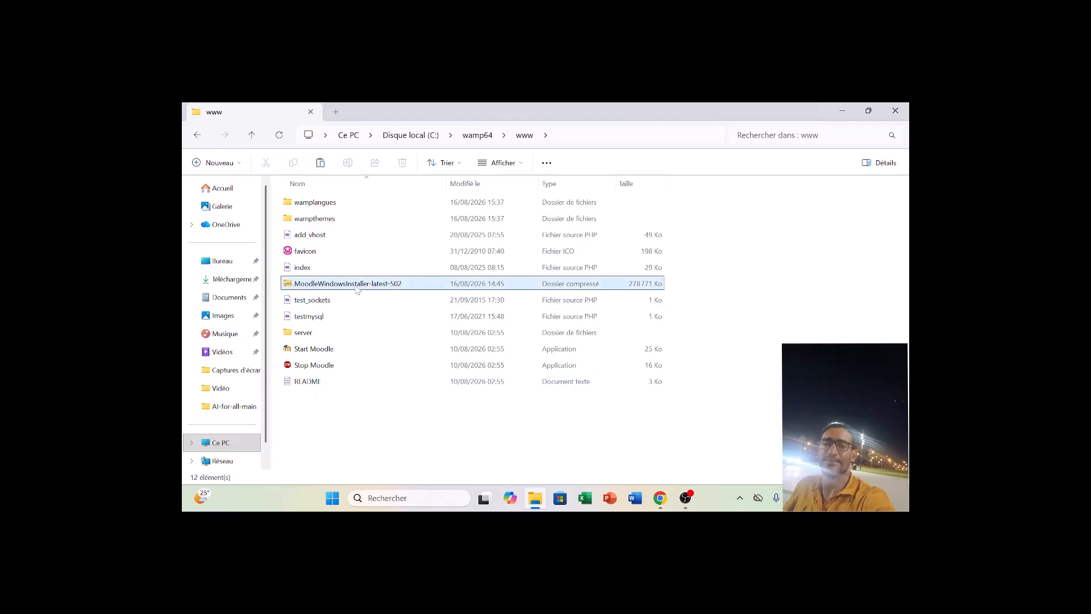
{"action": "left_click", "coordinate": [679, 455]}
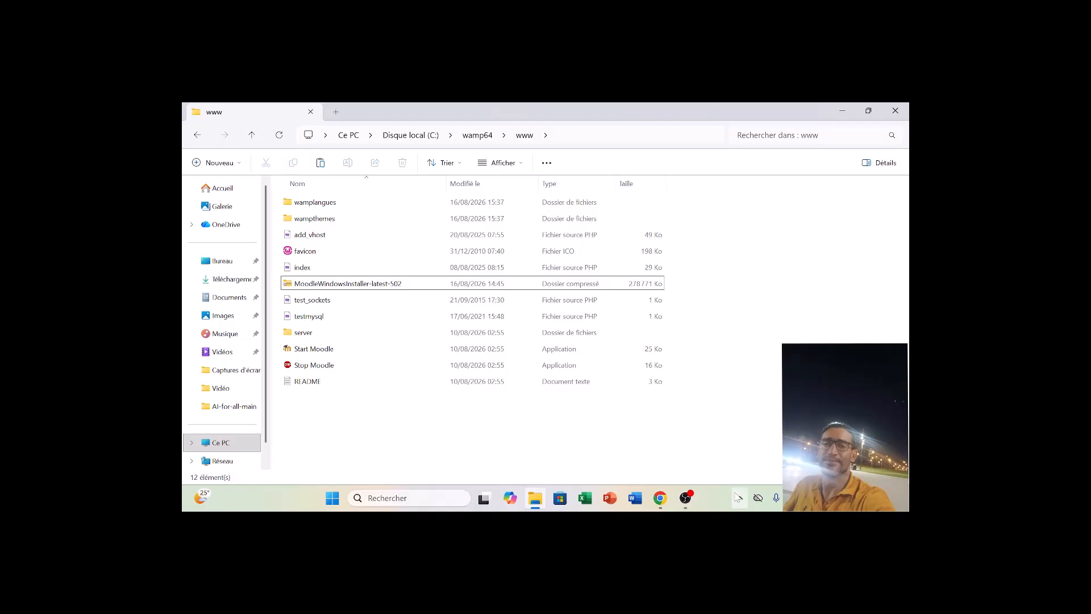
Open Wampserver's php.ini [apache module] file and search it for max_input.
{"action": "left_click", "coordinate": [740, 499]}
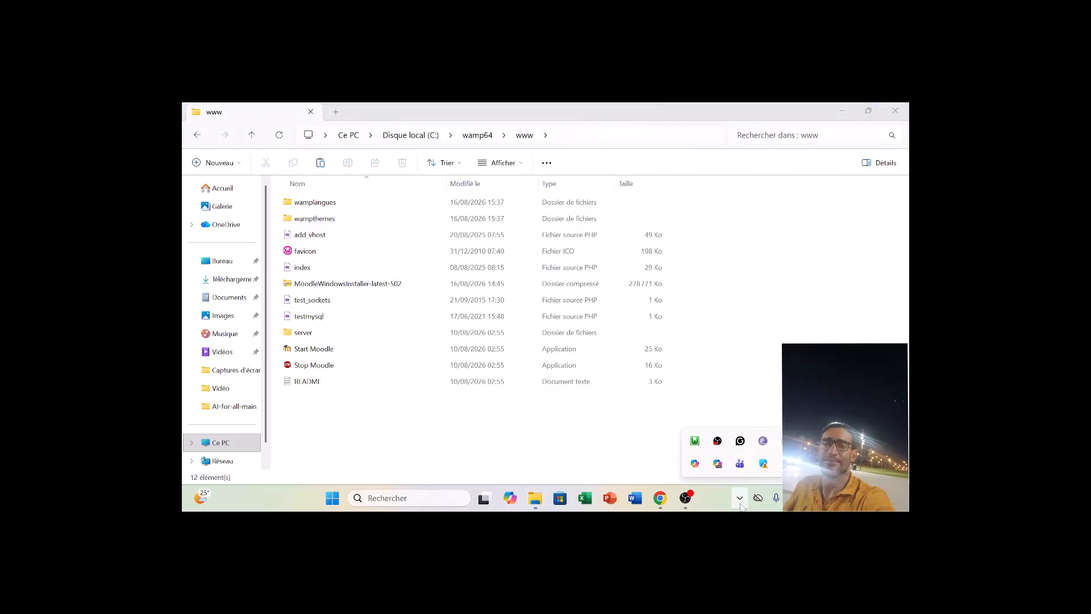
{"action": "left_click", "coordinate": [701, 445]}
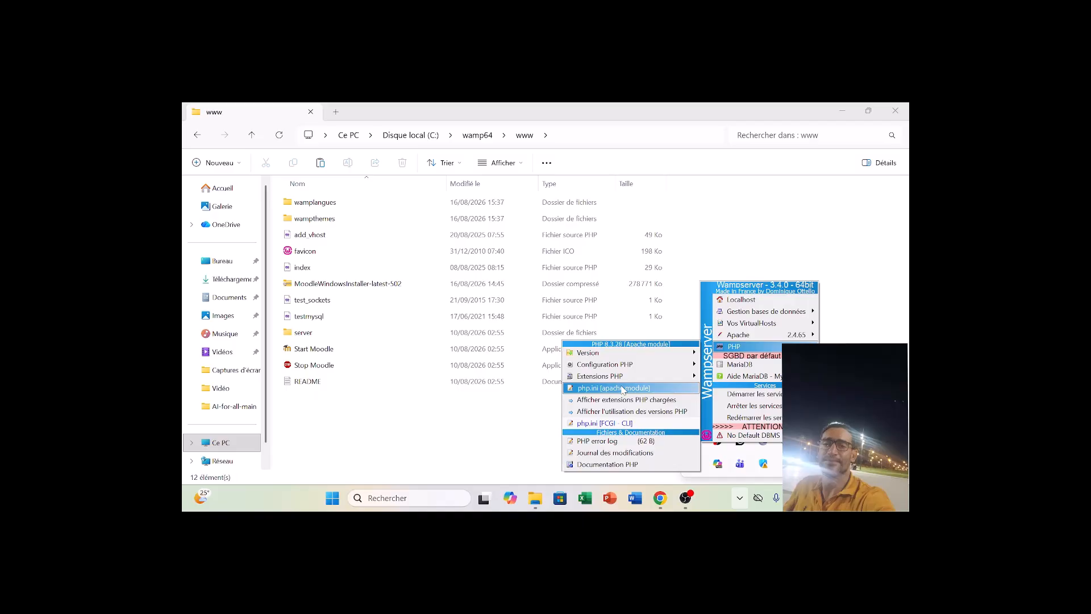
{"action": "left_click", "coordinate": [623, 389]}
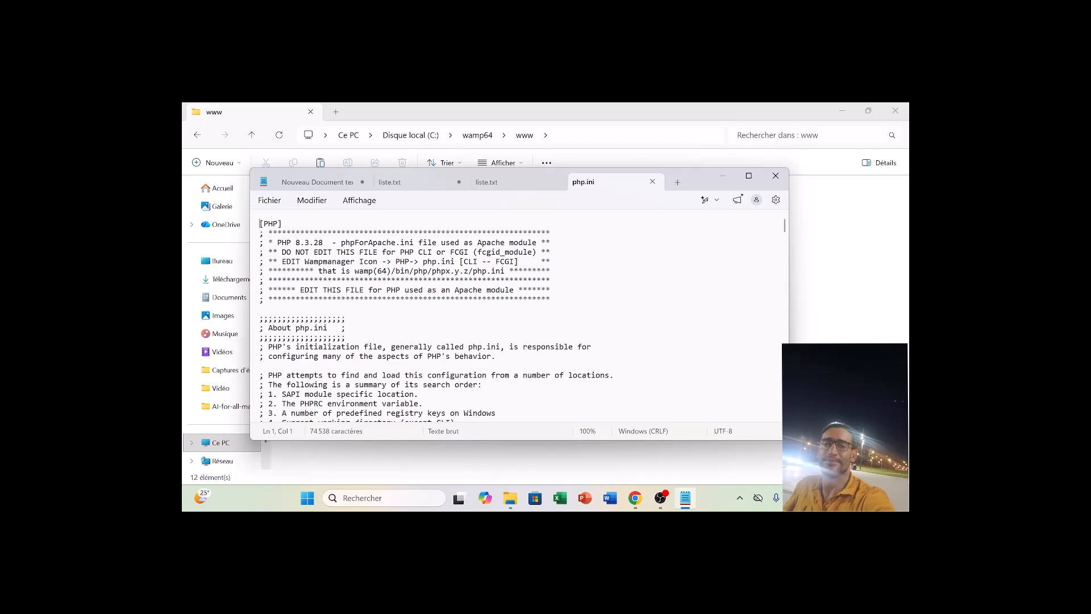
{"action": "key", "text": "ctrl+f"}
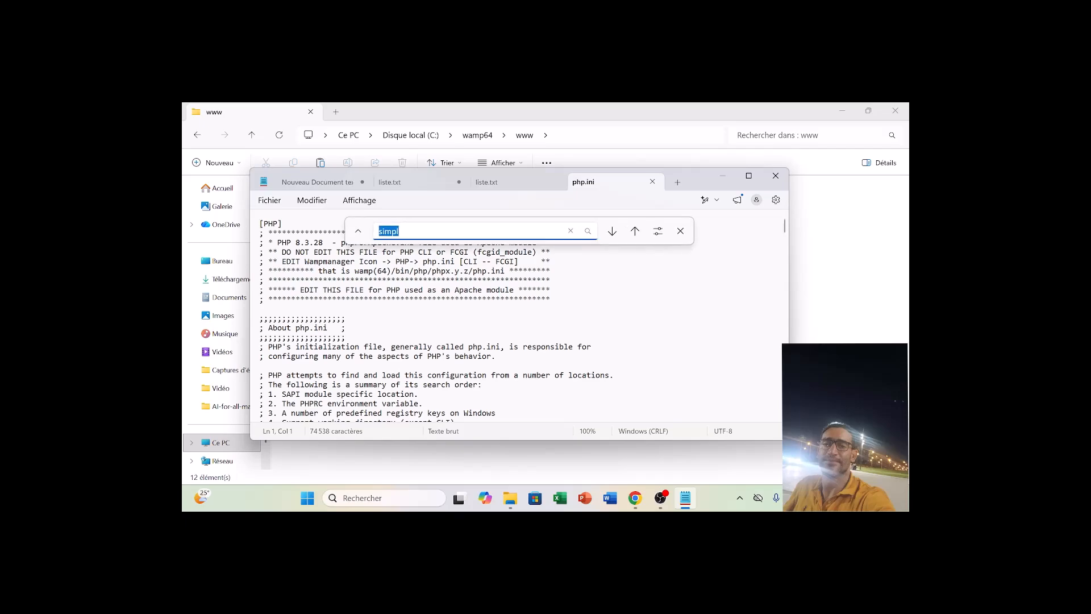
{"action": "type", "text": "vars"}
{"action": "key", "text": "BackSpace"}
{"action": "key", "text": "BackSpace"}
{"action": "key", "text": "BackSpace"}
{"action": "key", "text": "BackSpace"}
{"action": "type", "text": "ma"}
{"action": "type", "text": "x_input"}
{"action": "key", "text": "Return"}
{"action": "left_click", "coordinate": [373, 385]}
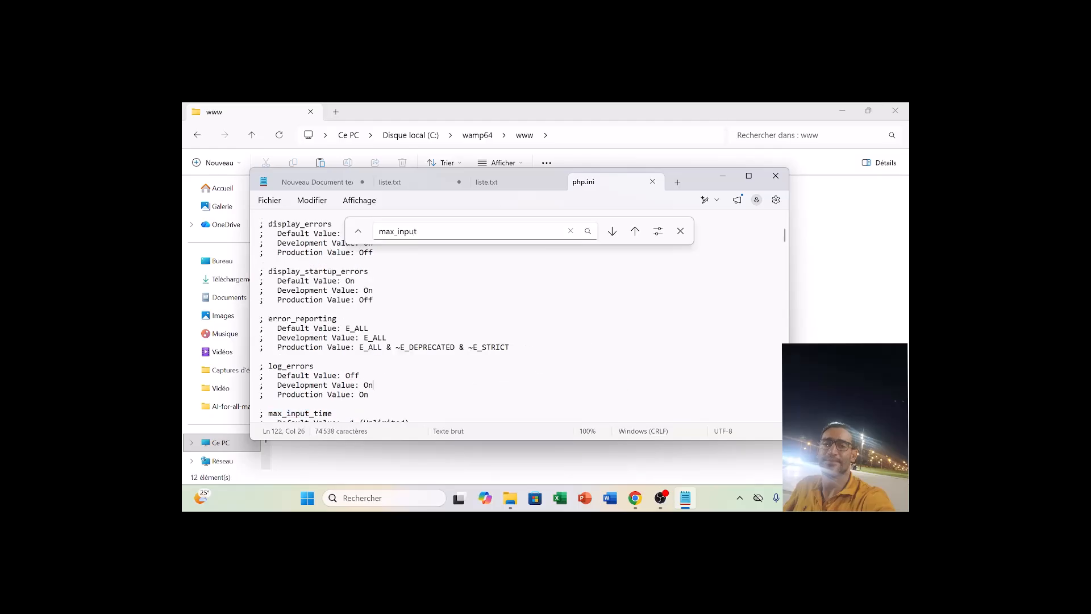
Set max_input_vars to 5000 in php.ini, saving and closing the file.
{"action": "left_click", "coordinate": [417, 231]}
{"action": "key", "text": "Return"}
{"action": "key", "text": "Return"}
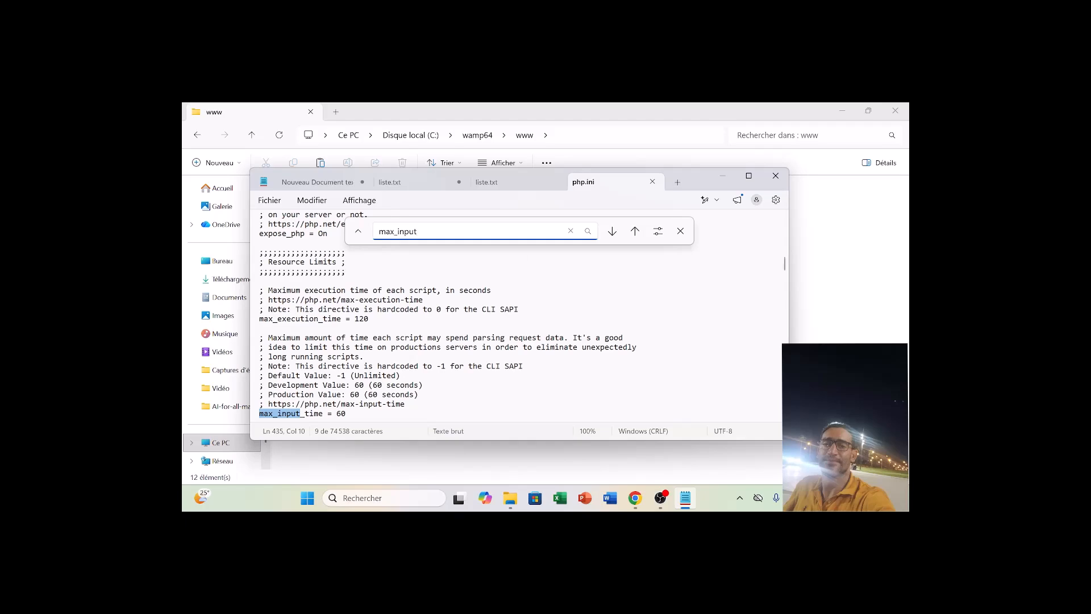
{"action": "key", "text": "Return"}
{"action": "key", "text": "Return"}
{"action": "key", "text": "Return"}
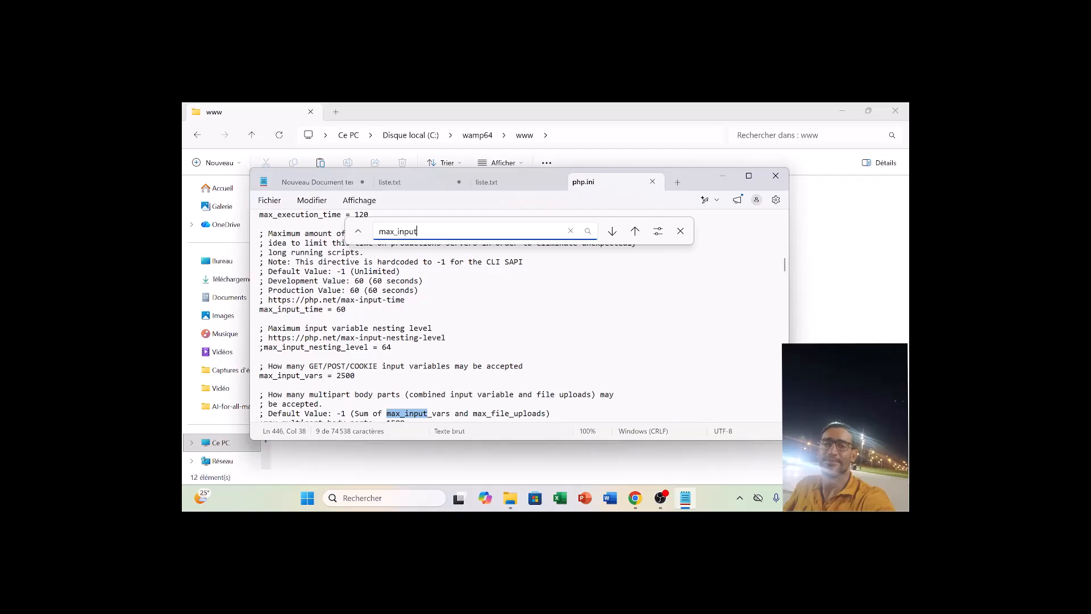
{"action": "left_click", "coordinate": [341, 376]}
{"action": "key", "text": "BackSpace"}
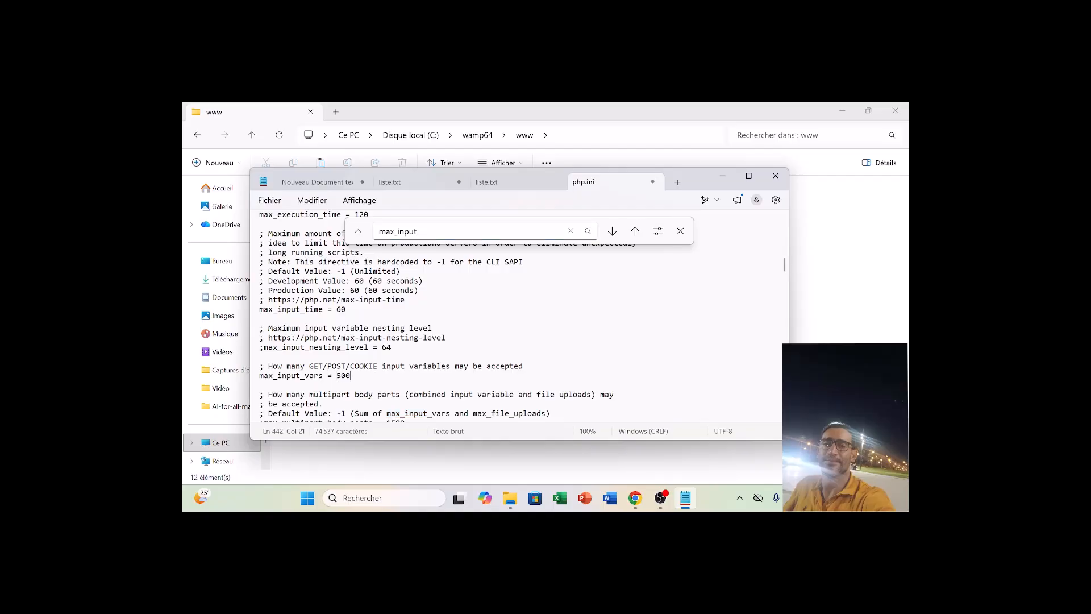
{"action": "type", "text": "0"}
{"action": "left_click", "coordinate": [776, 175]}
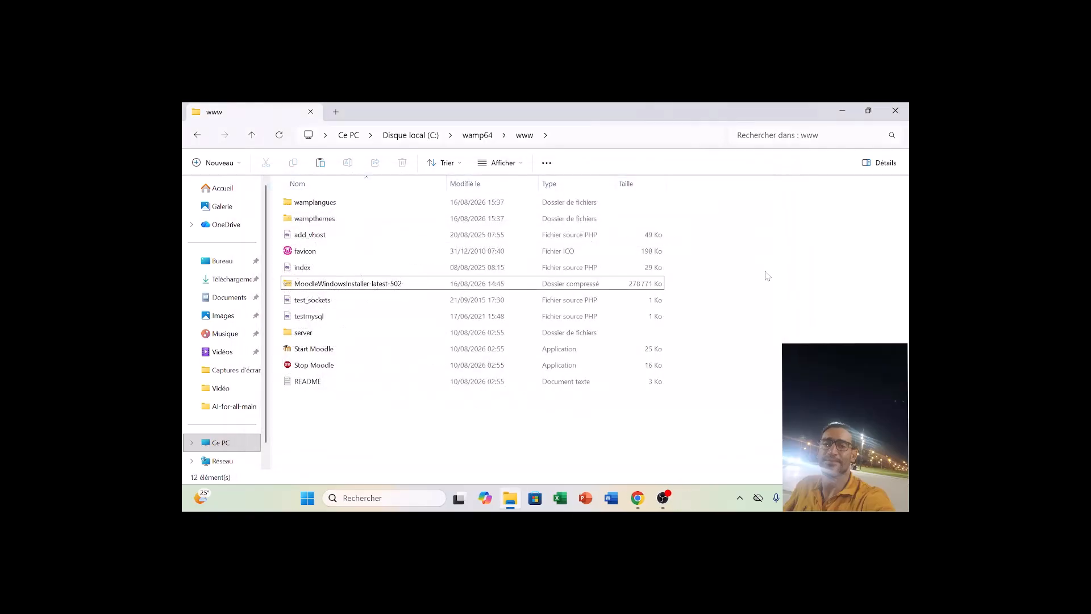
Open MariaDB's my.ini file from Wampserver and search it for port.
{"action": "left_click", "coordinate": [741, 500]}
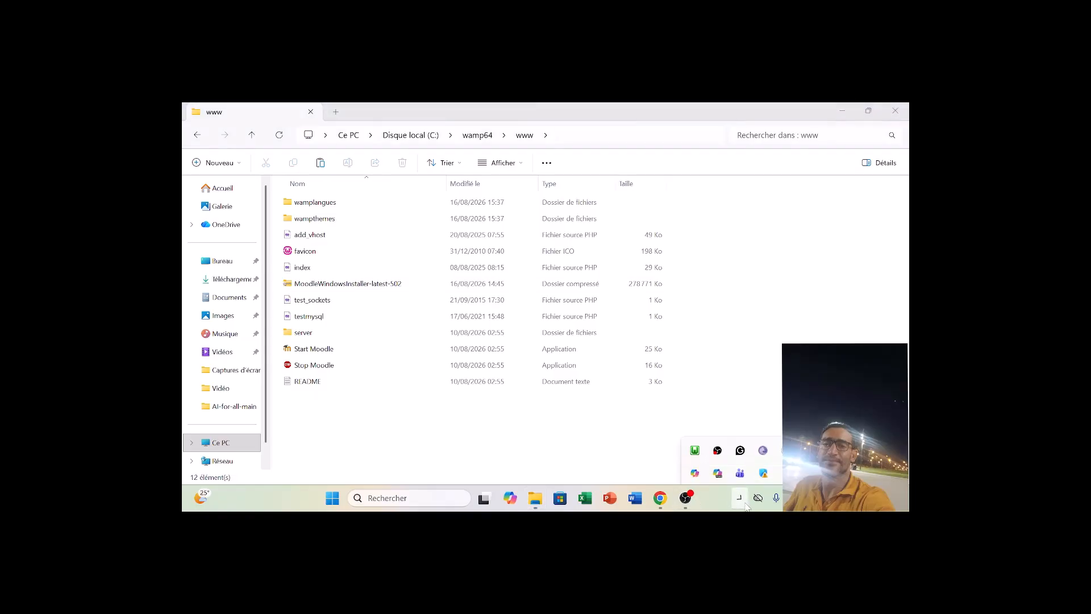
{"action": "left_click", "coordinate": [694, 443]}
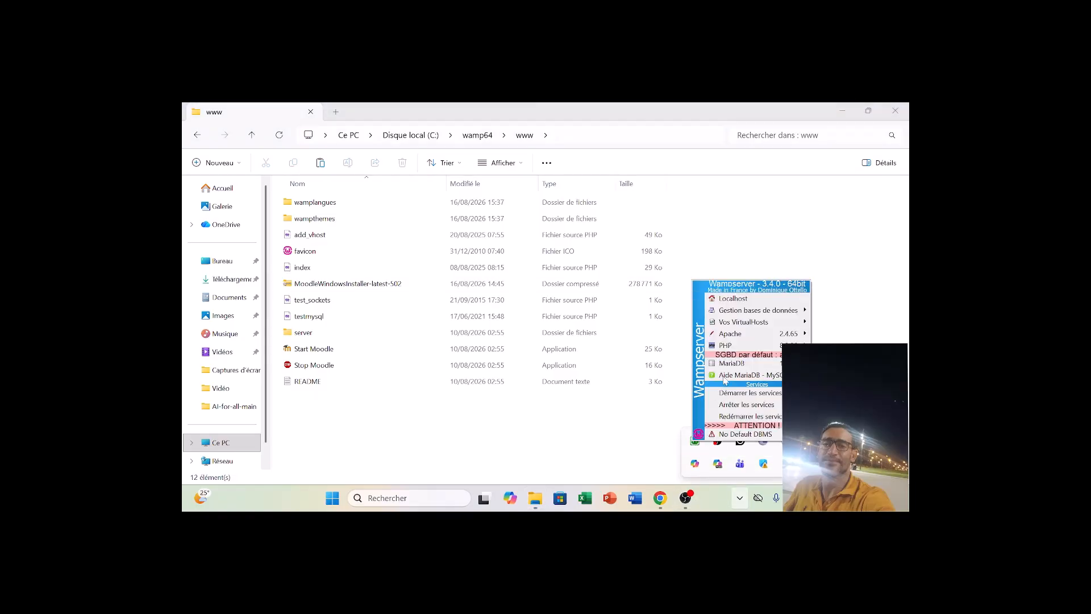
{"action": "mouse_move", "coordinate": [737, 347]}
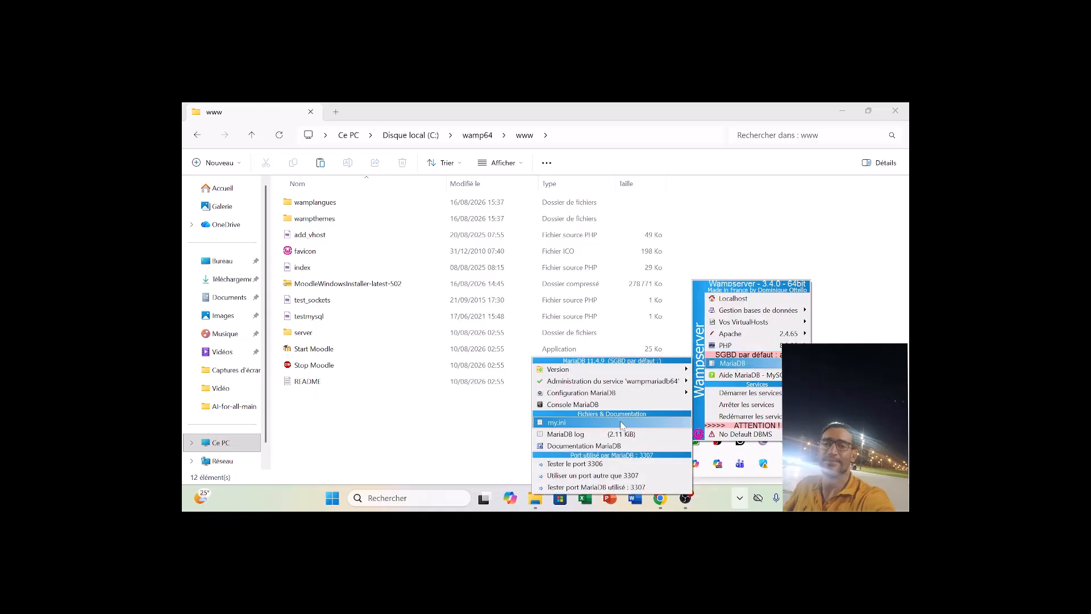
{"action": "left_click", "coordinate": [622, 425]}
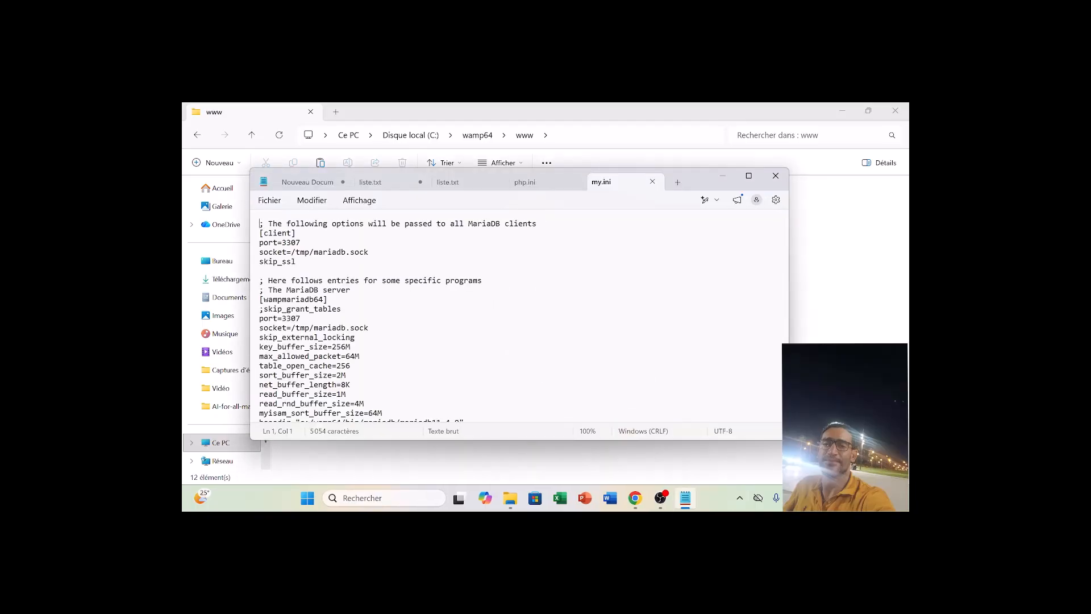
{"action": "key", "text": "ctrl+f"}
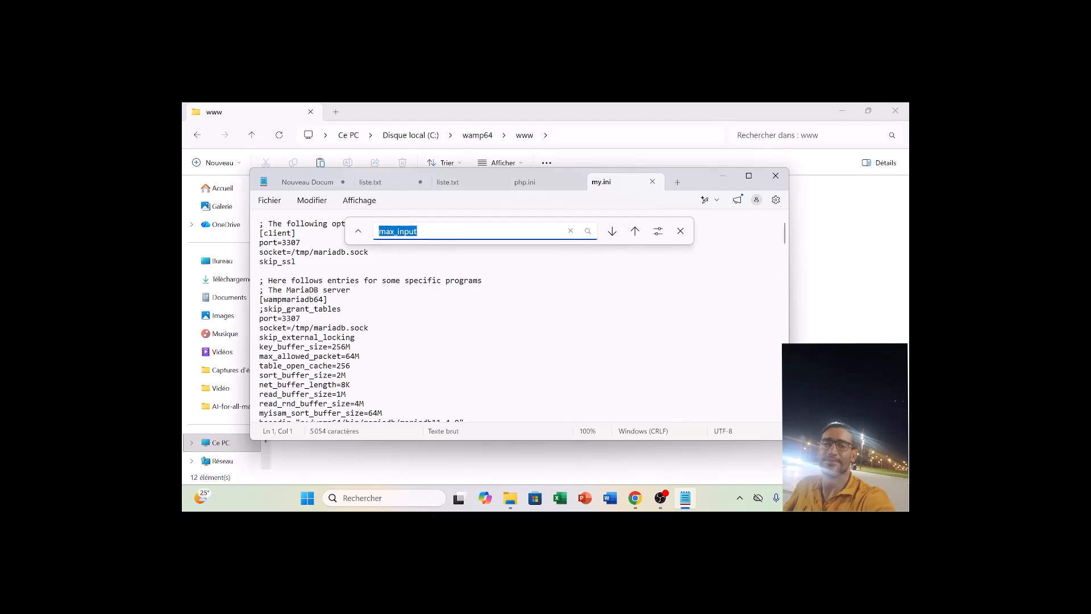
{"action": "type", "text": "vars"}
{"action": "key", "text": "Return"}
{"action": "key", "text": "BackSpace"}
{"action": "key", "text": "BackSpace"}
{"action": "key", "text": "BackSpace"}
{"action": "key", "text": "BackSpace"}
{"action": "type", "text": "port"}
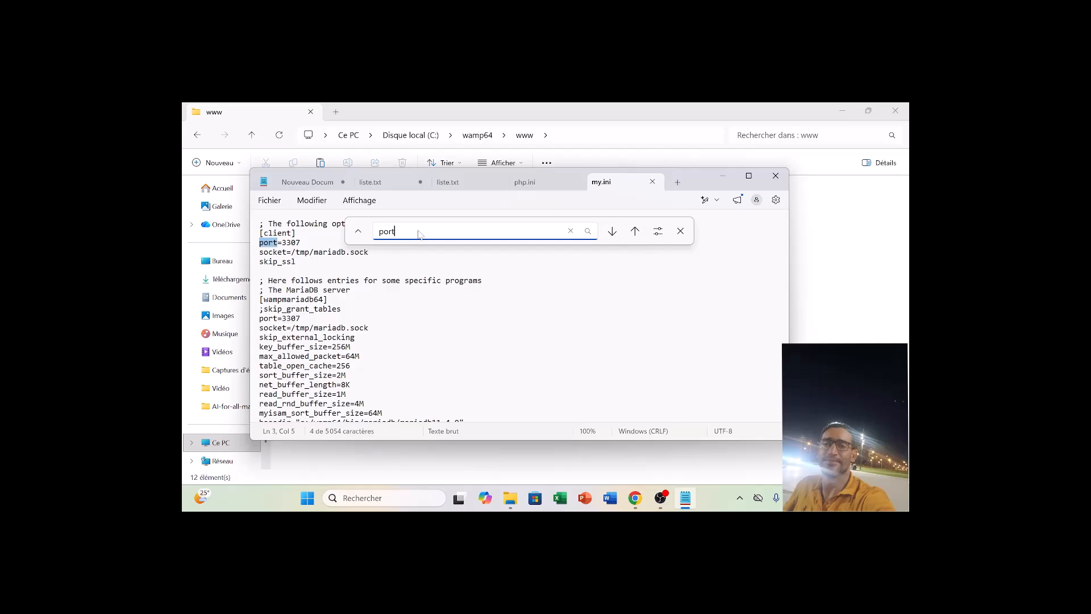
Find the port entry under [mysqld] in my.ini, set it to 3306, then save and close the file.
{"action": "key", "text": "Return"}
{"action": "key", "text": "Return"}
{"action": "key", "text": "Return"}
{"action": "key", "text": "Return"}
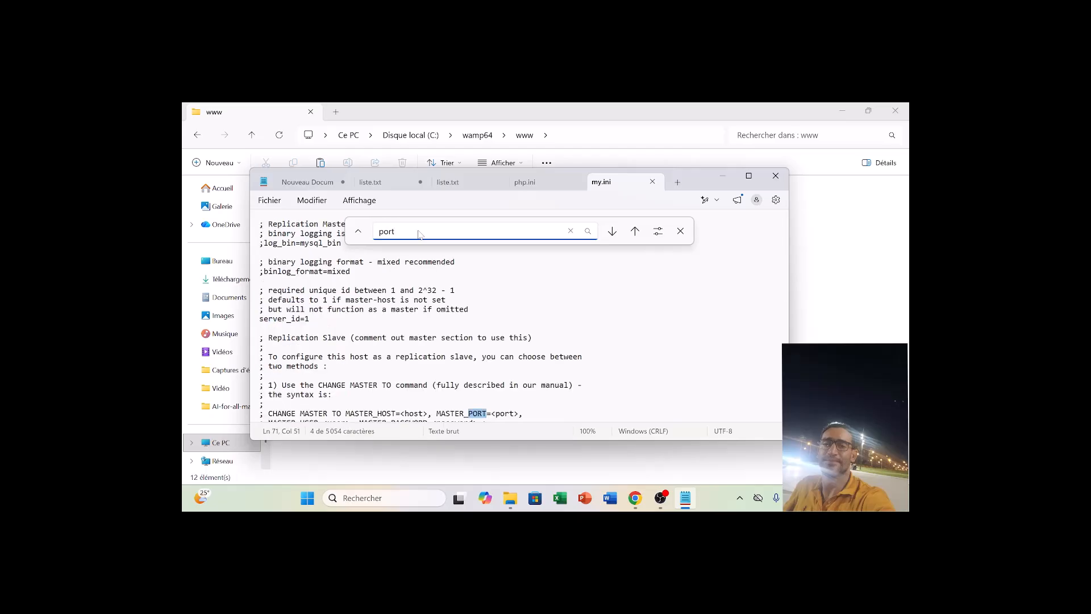
{"action": "key", "text": "Return"}
{"action": "key", "text": "Return"}
{"action": "key", "text": "Return"}
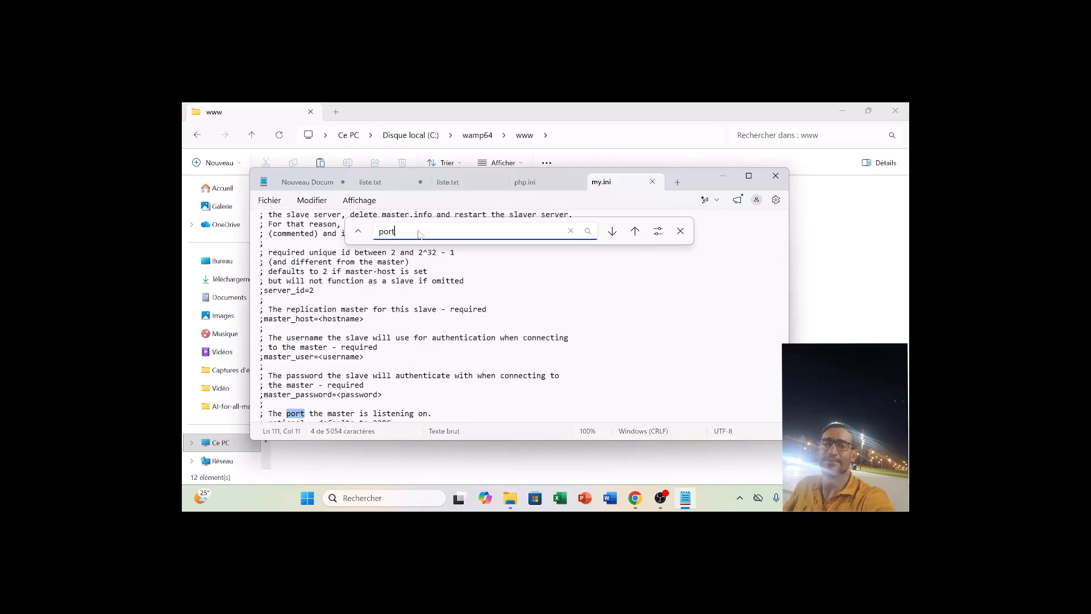
{"action": "left_click", "coordinate": [749, 177]}
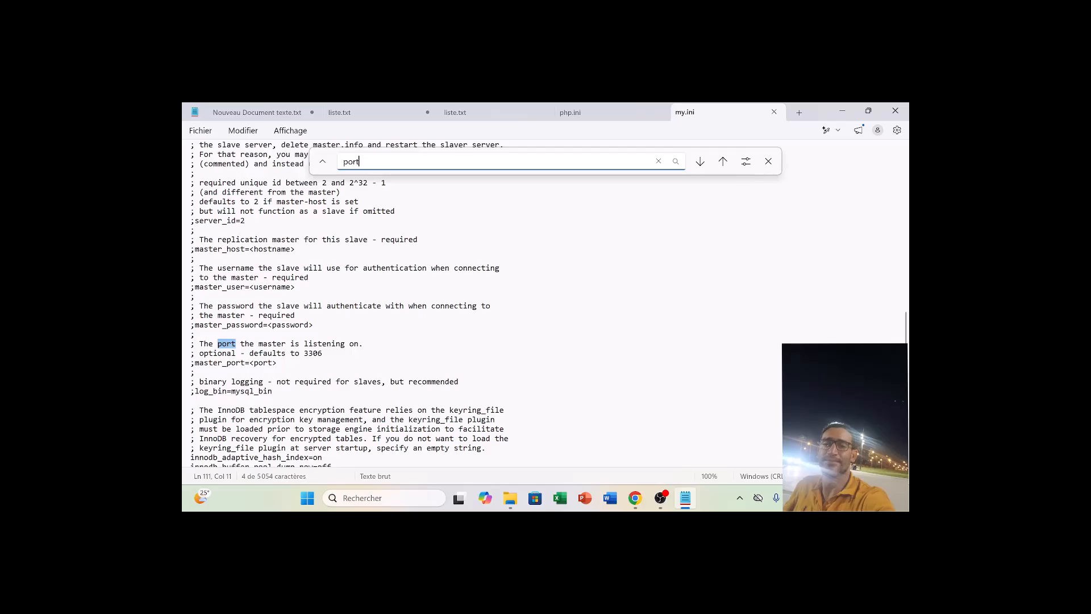
{"action": "key", "text": "Return"}
{"action": "key", "text": "Return"}
{"action": "key", "text": "Return"}
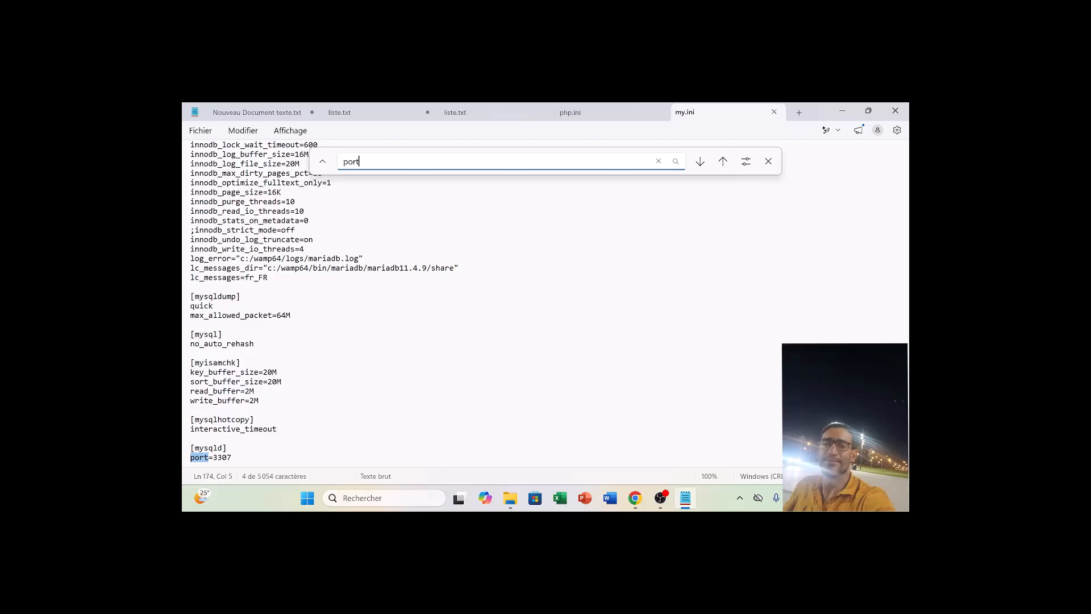
{"action": "left_click", "coordinate": [232, 458]}
{"action": "key", "text": "BackSpace"}
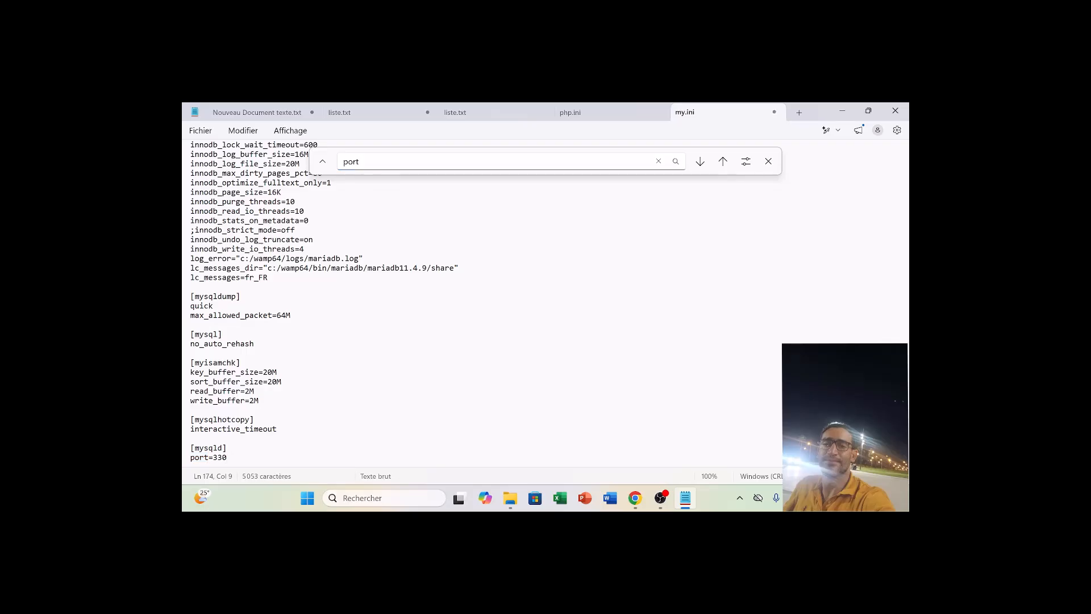
{"action": "type", "text": "6"}
{"action": "left_click", "coordinate": [898, 113]}
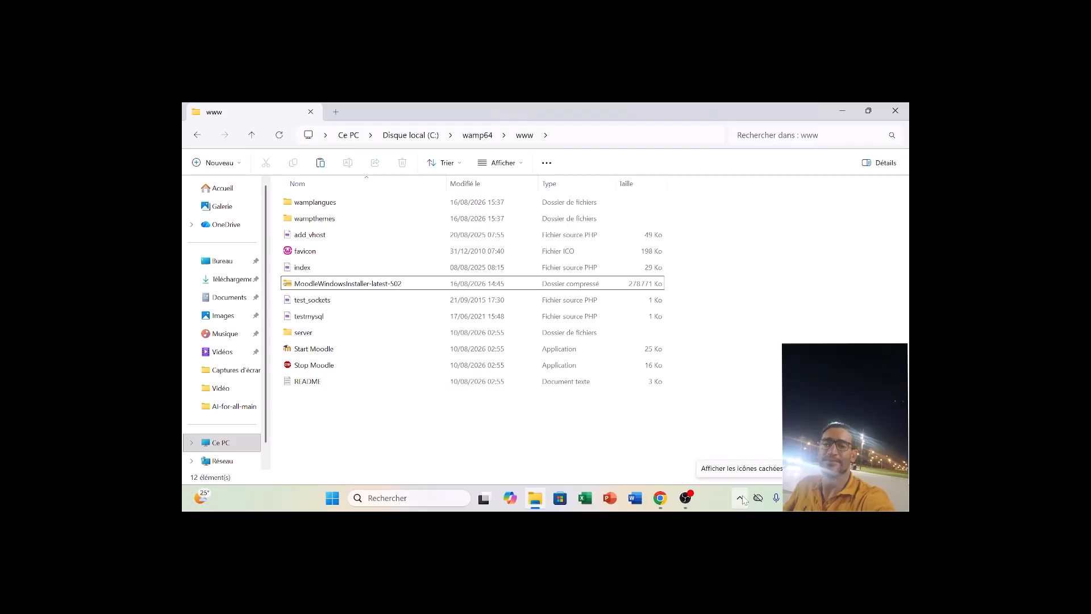
Switch to Chrome, go to localhost/server, open its moodle folder and look through the install page.
{"action": "left_click", "coordinate": [666, 505]}
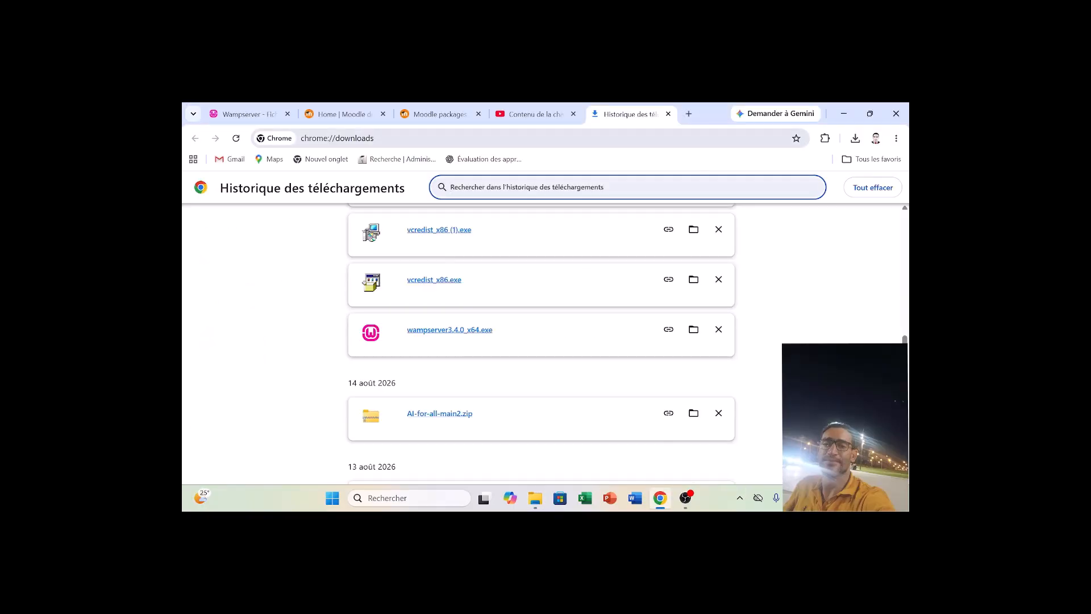
{"action": "key", "text": "ctrl+l"}
{"action": "type", "text": "lo"}
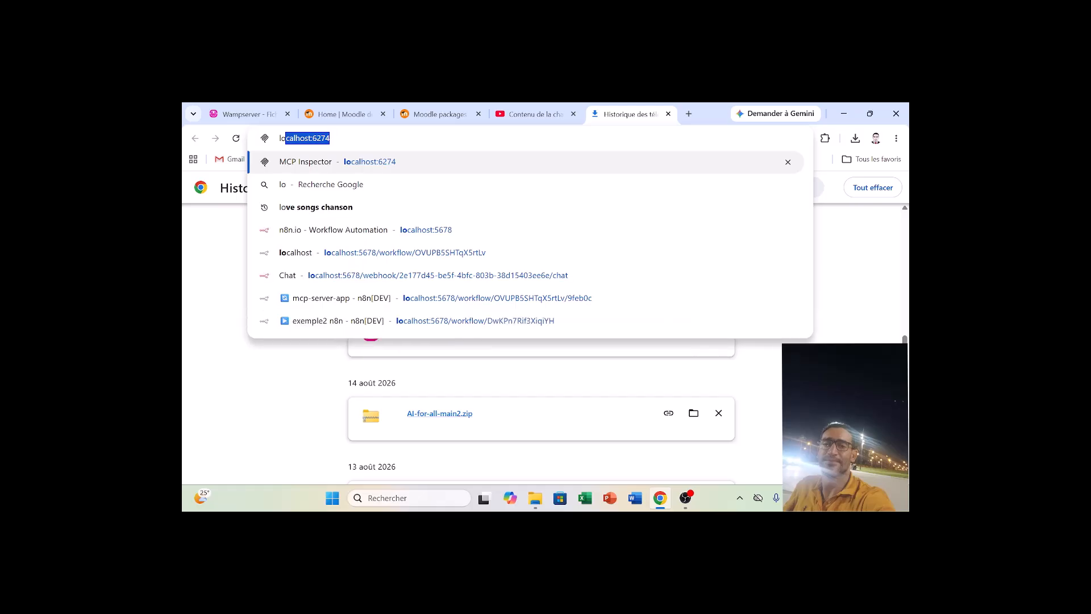
{"action": "type", "text": "calhost"}
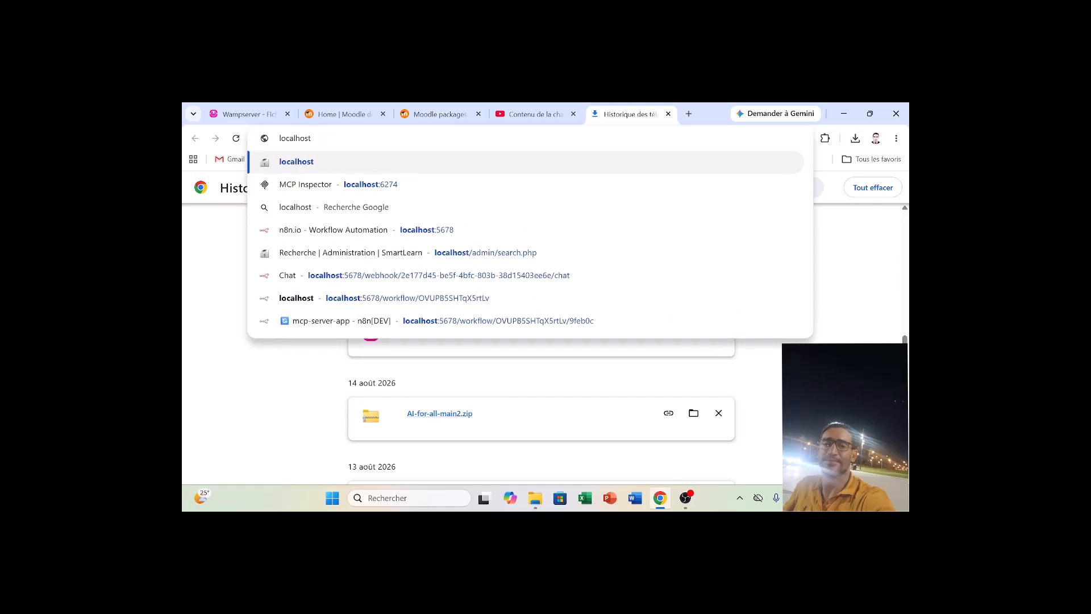
{"action": "type", "text": "/moo"}
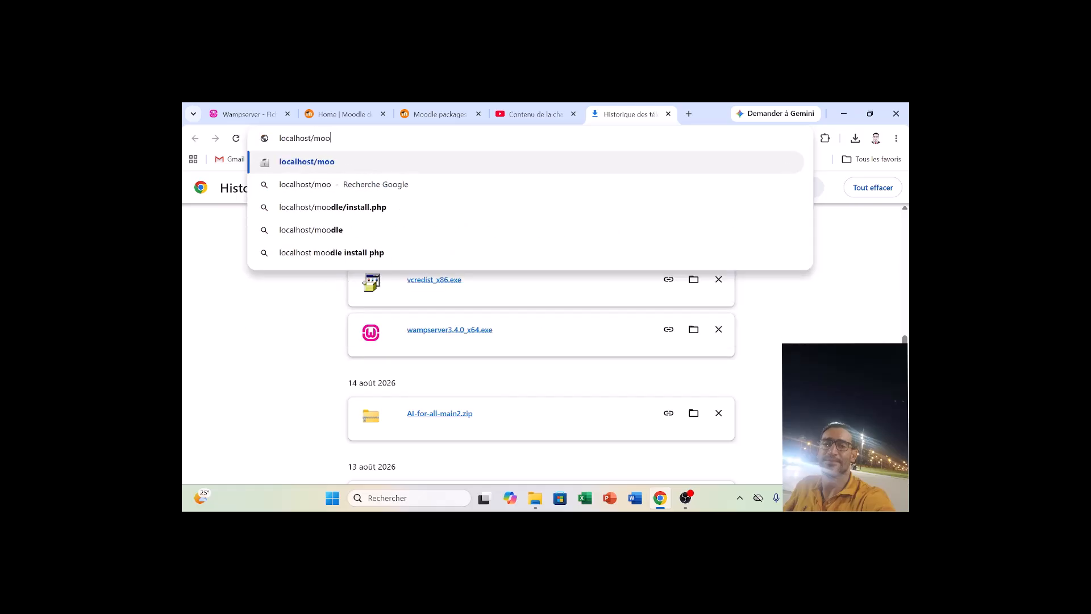
{"action": "key", "text": "BackSpace"}
{"action": "key", "text": "BackSpace"}
{"action": "key", "text": "BackSpace"}
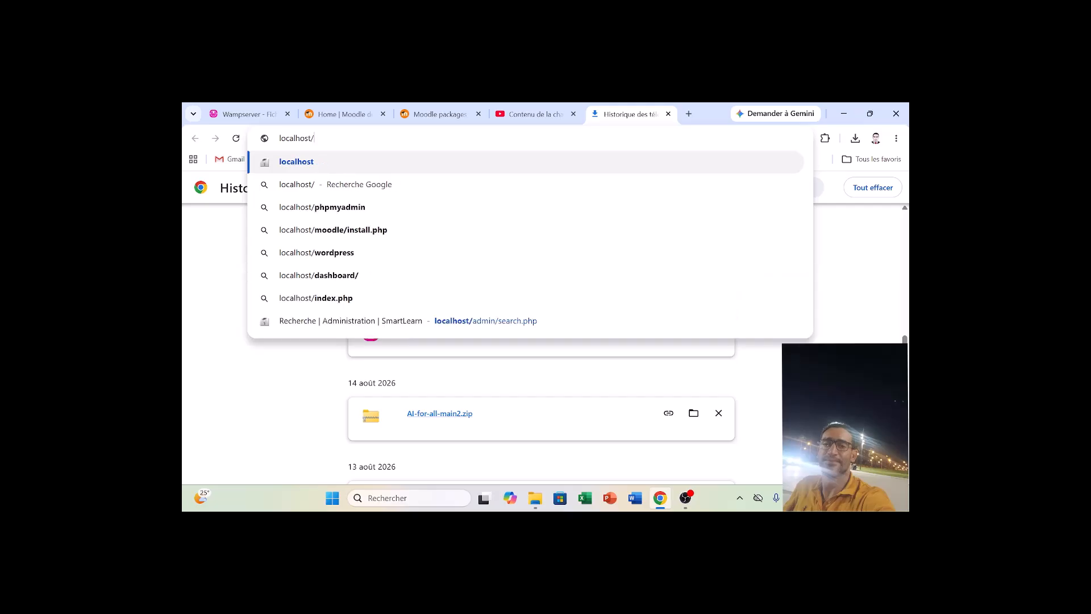
{"action": "type", "text": "server"}
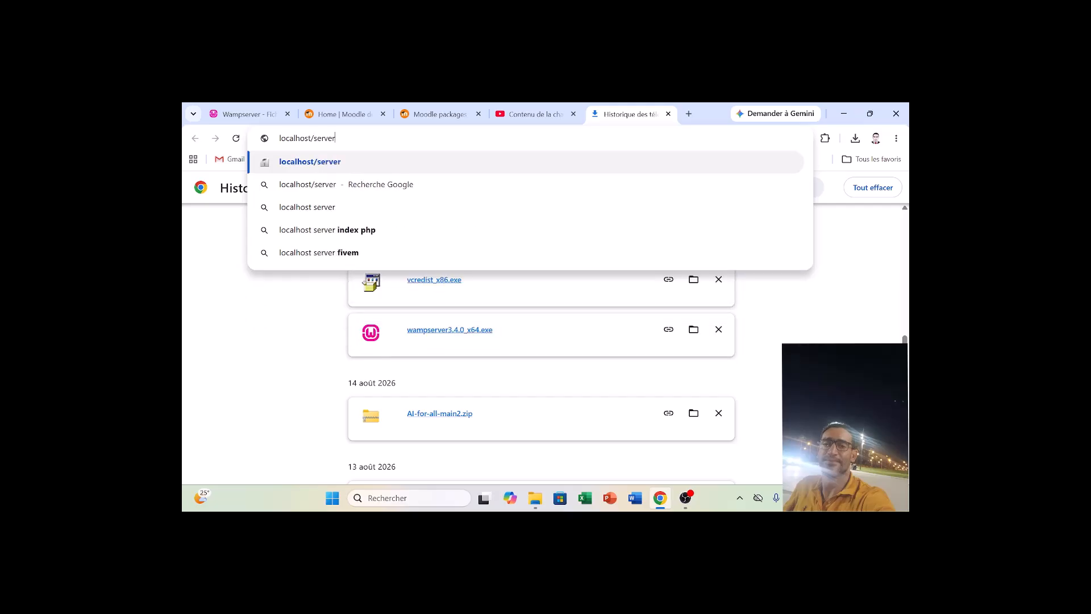
{"action": "key", "text": "Return"}
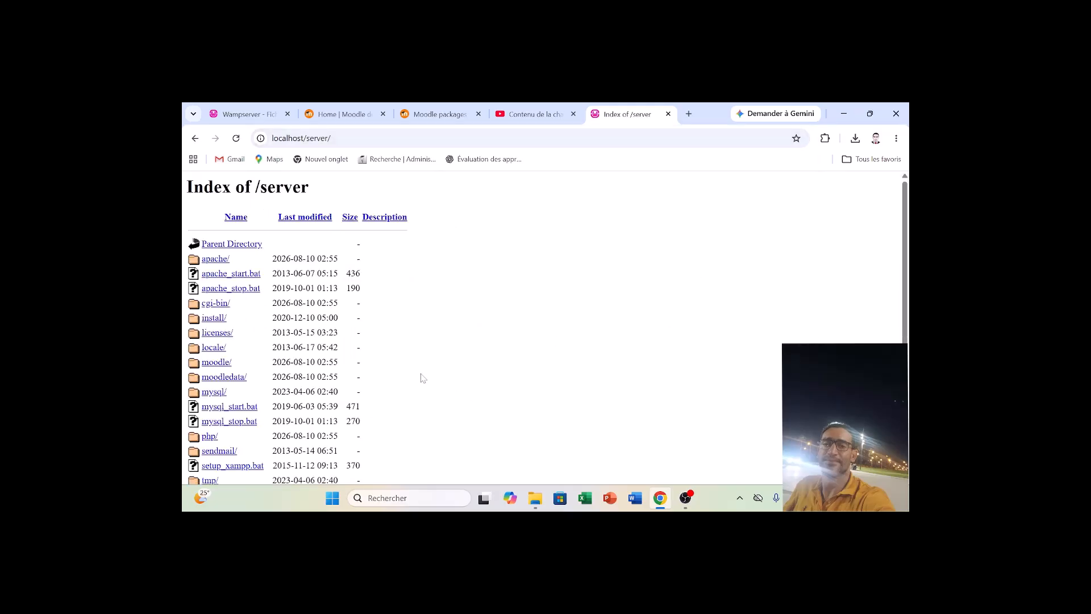
{"action": "left_click", "coordinate": [215, 367]}
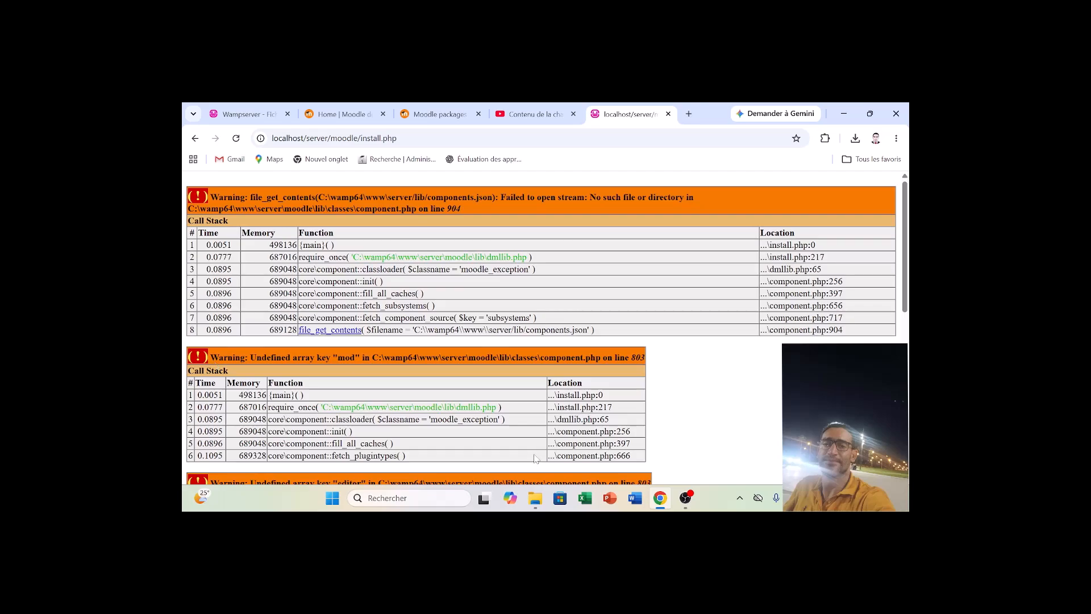
{"action": "left_click_drag", "start_coordinate": [908, 299], "coordinate": [907, 461]}
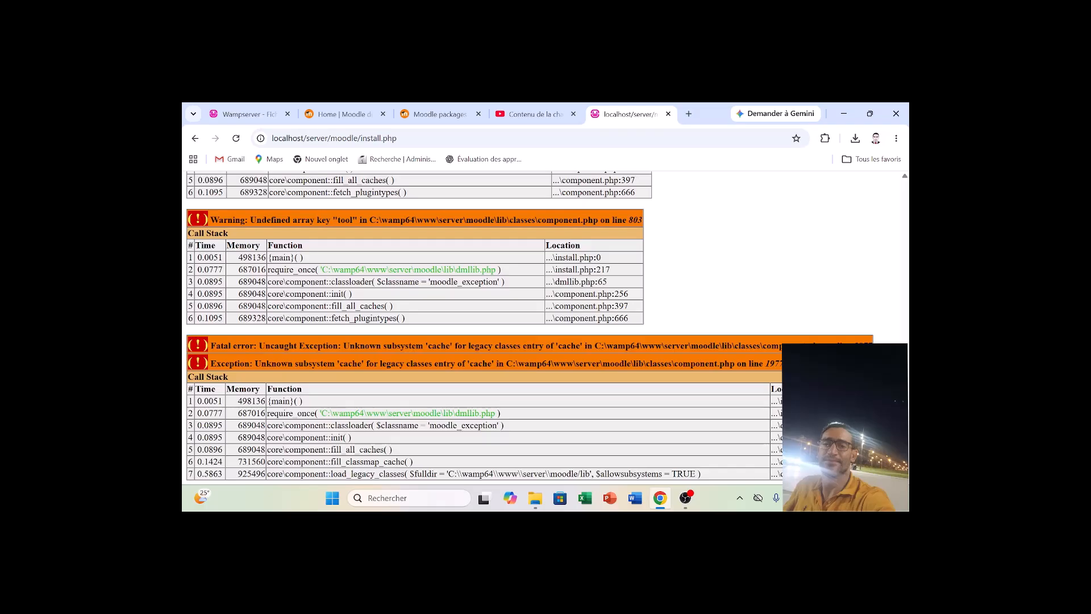
{"action": "mouse_move", "coordinate": [687, 499]}
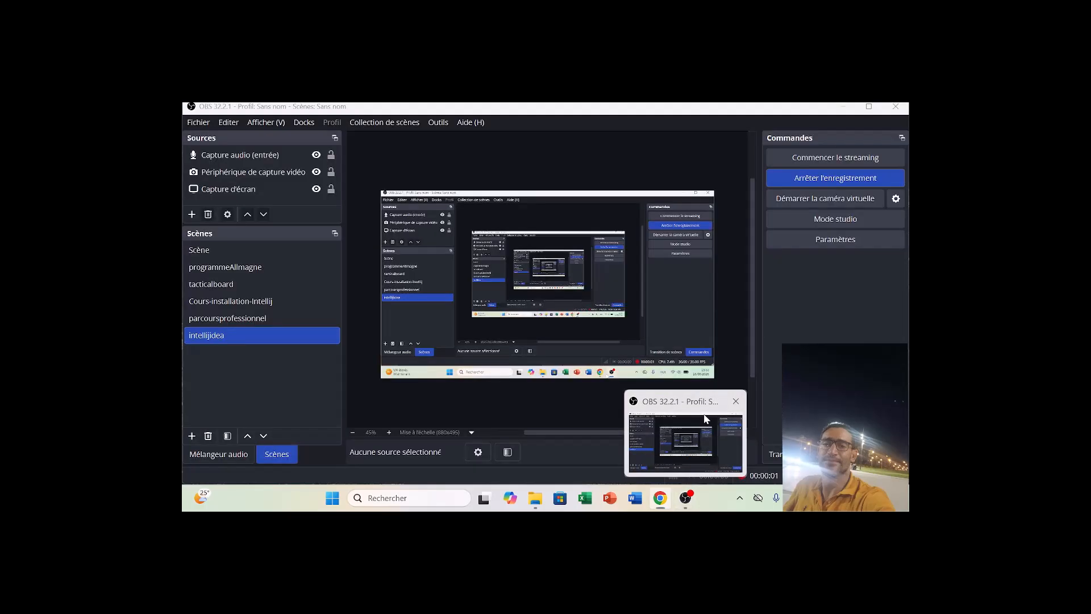
{"action": "left_click", "coordinate": [705, 419]}
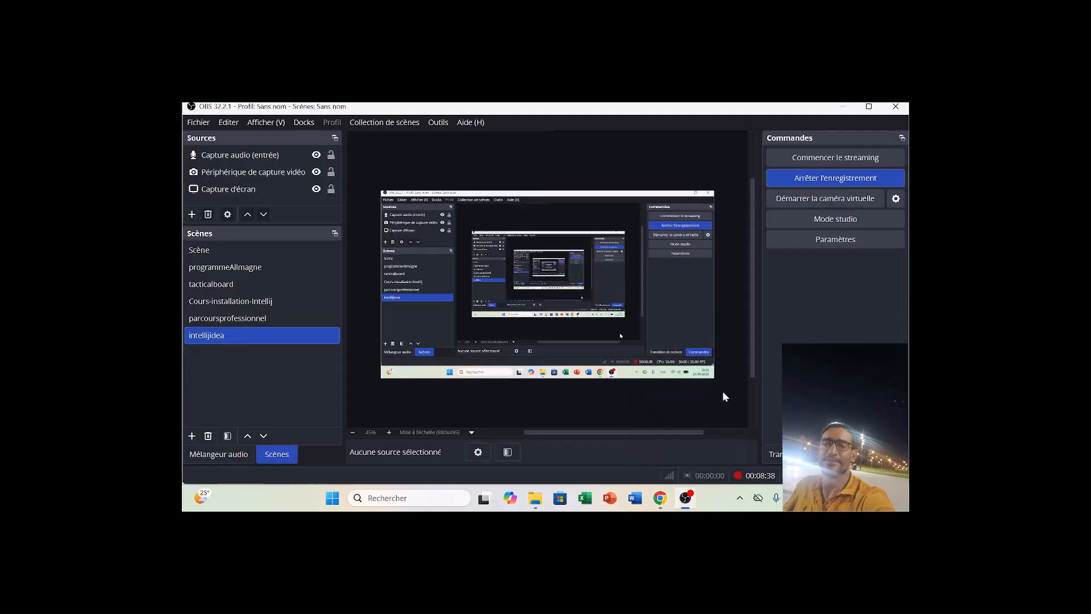
{"action": "left_click", "coordinate": [809, 182]}
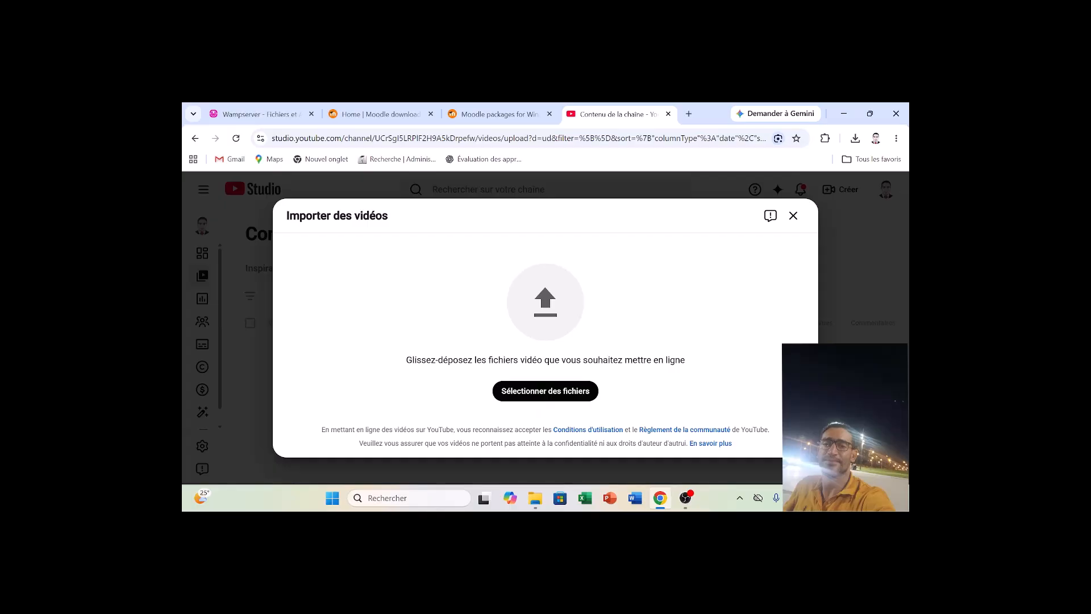
Look through Wampserver's MariaDB options, including the port it uses.
{"action": "left_click", "coordinate": [739, 497]}
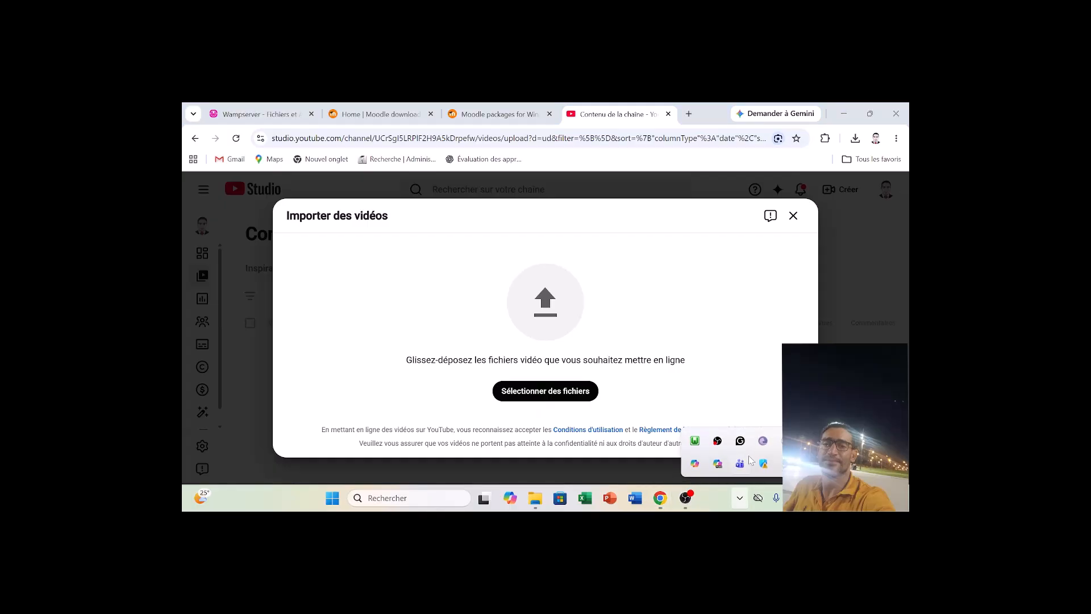
{"action": "left_click", "coordinate": [694, 443]}
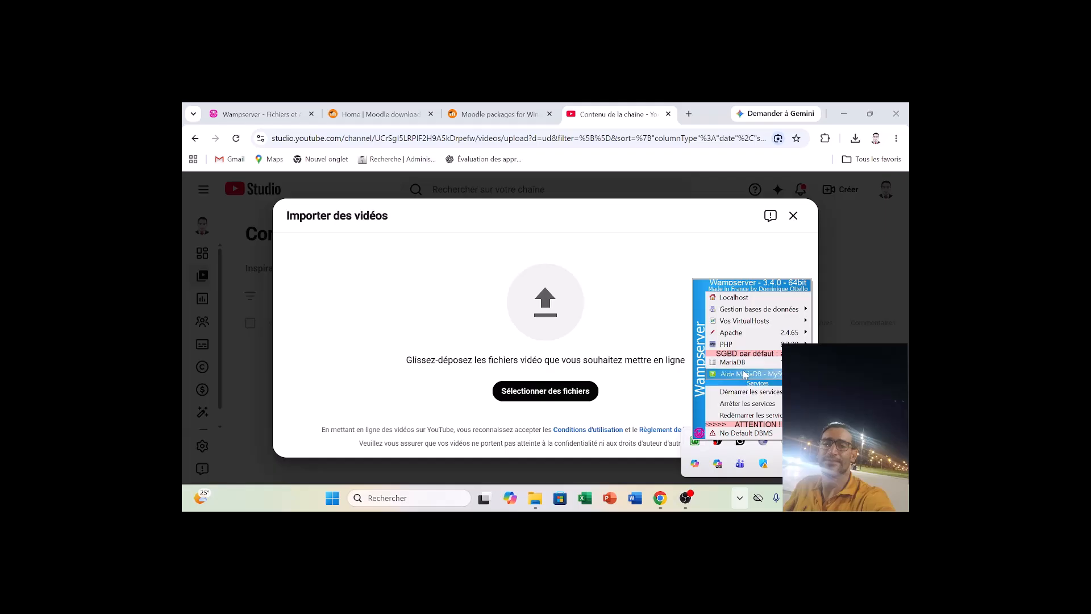
{"action": "mouse_move", "coordinate": [736, 365]}
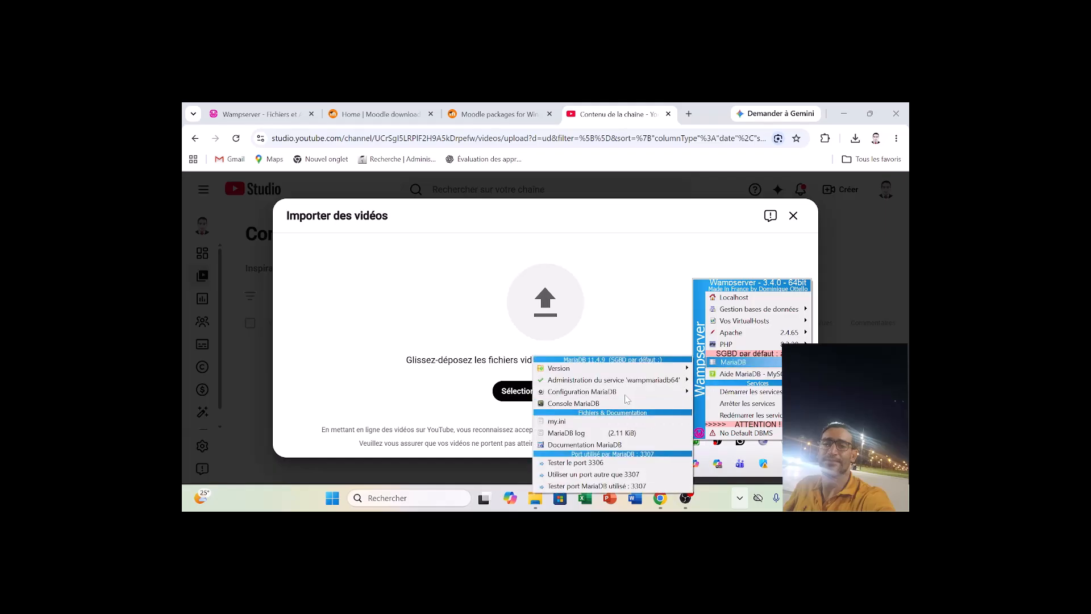
{"action": "mouse_move", "coordinate": [646, 375]}
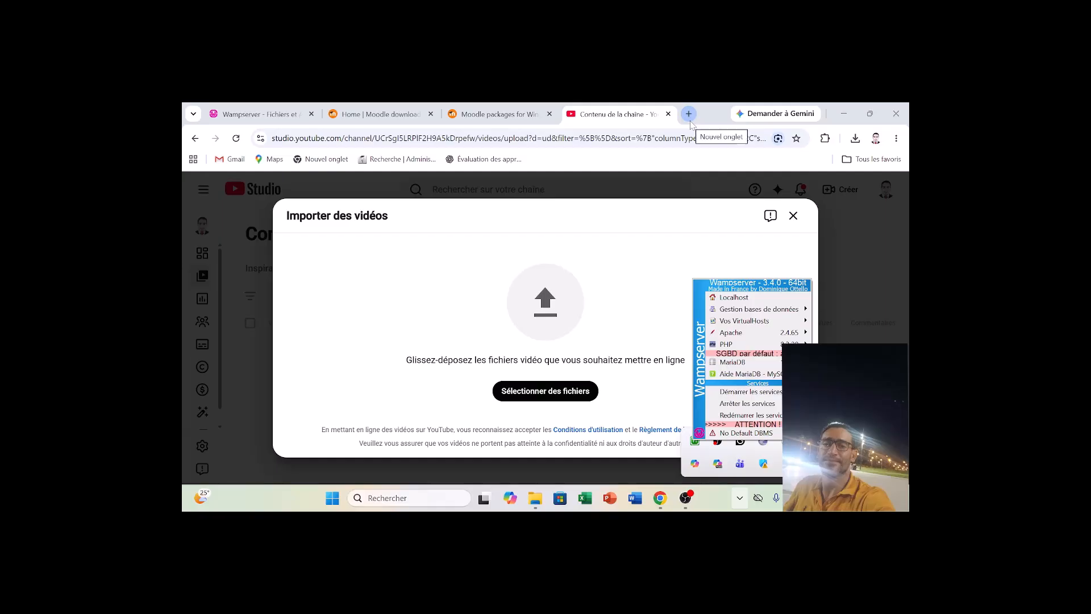
Open the Wampserver home page at localhost in the browser.
{"action": "left_click", "coordinate": [670, 138]}
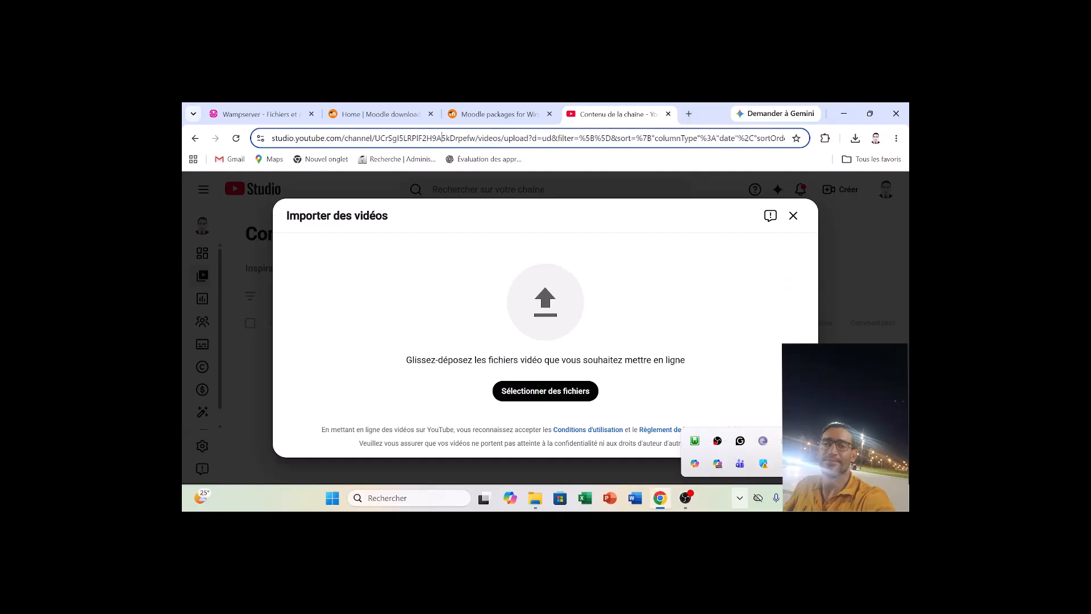
{"action": "type", "text": "lo"}
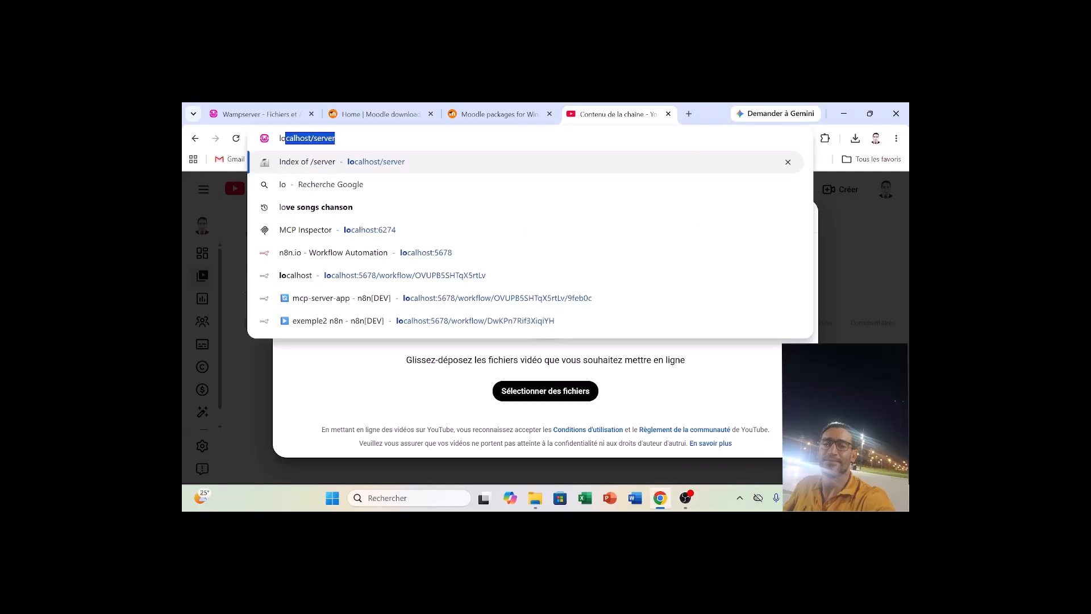
{"action": "key", "text": "Return"}
{"action": "left_click_drag", "start_coordinate": [303, 138], "coordinate": [333, 138]}
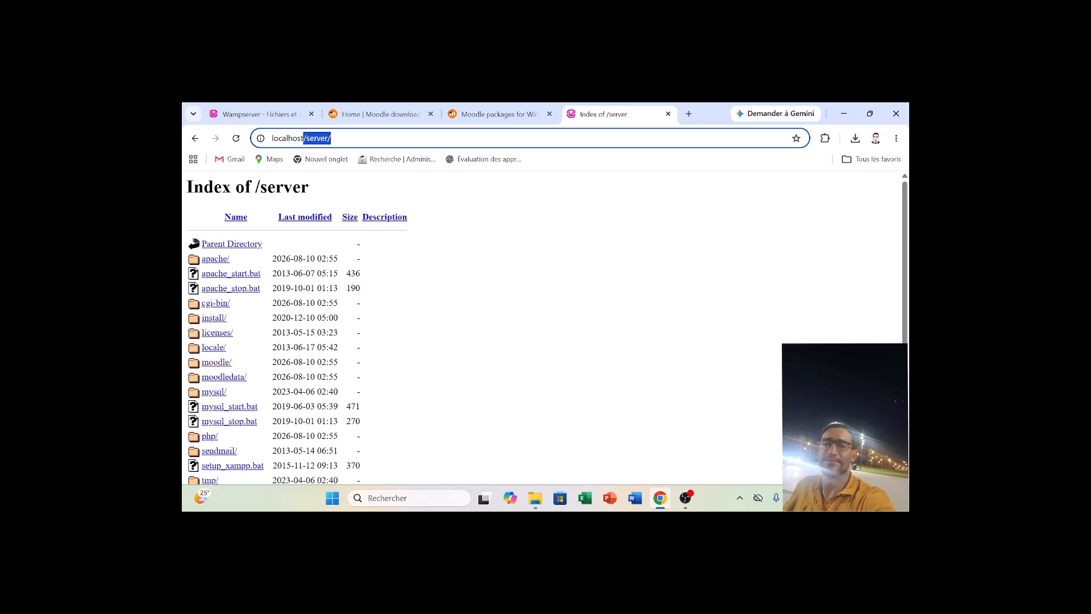
{"action": "key", "text": "BackSpace"}
{"action": "key", "text": "Return"}
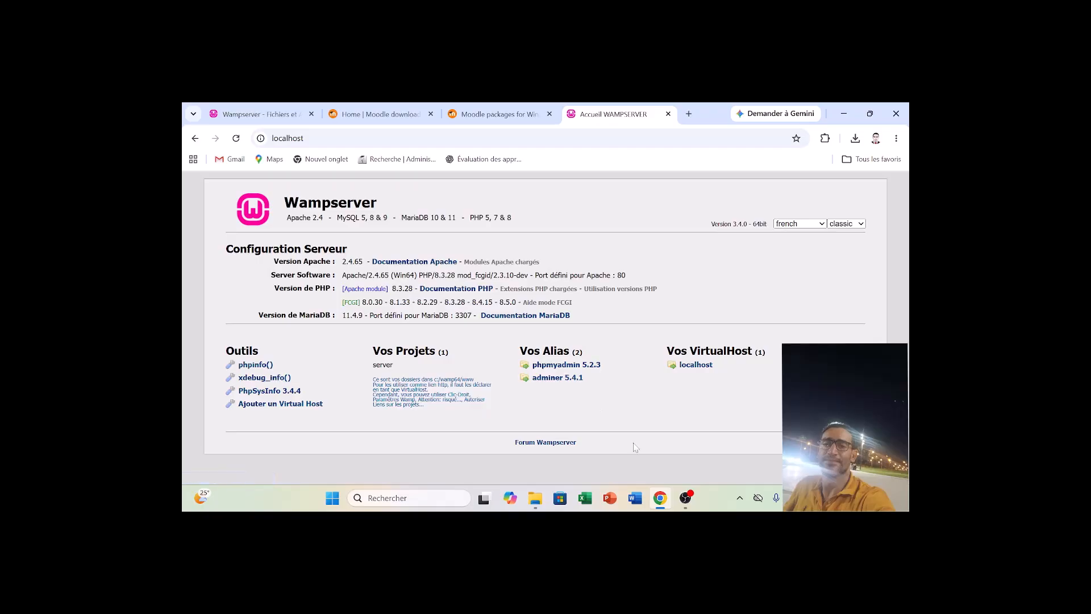
{"action": "left_click", "coordinate": [687, 501]}
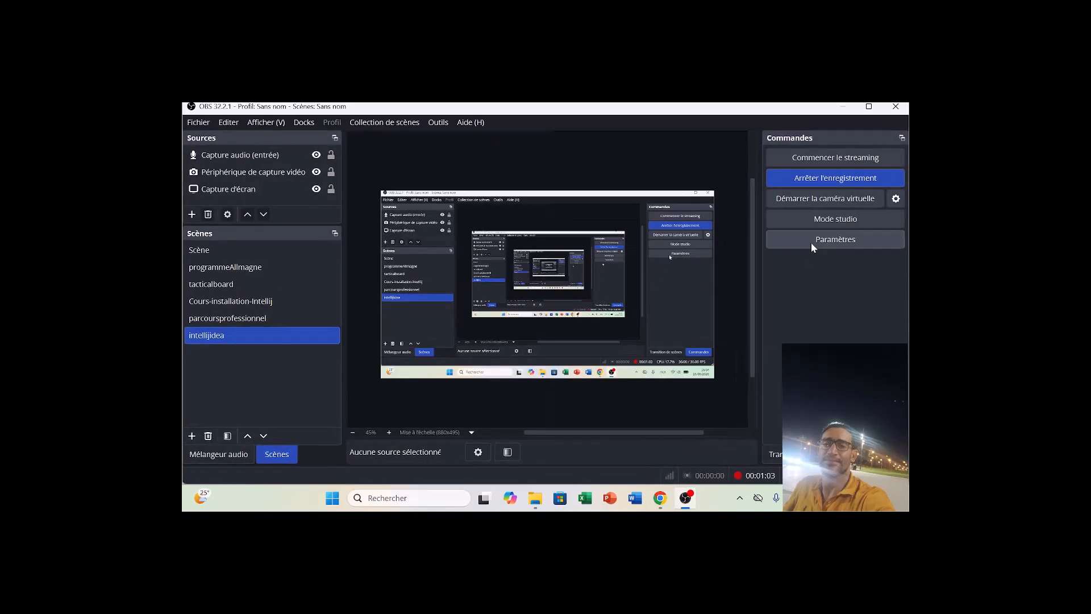
{"action": "left_click", "coordinate": [803, 180]}
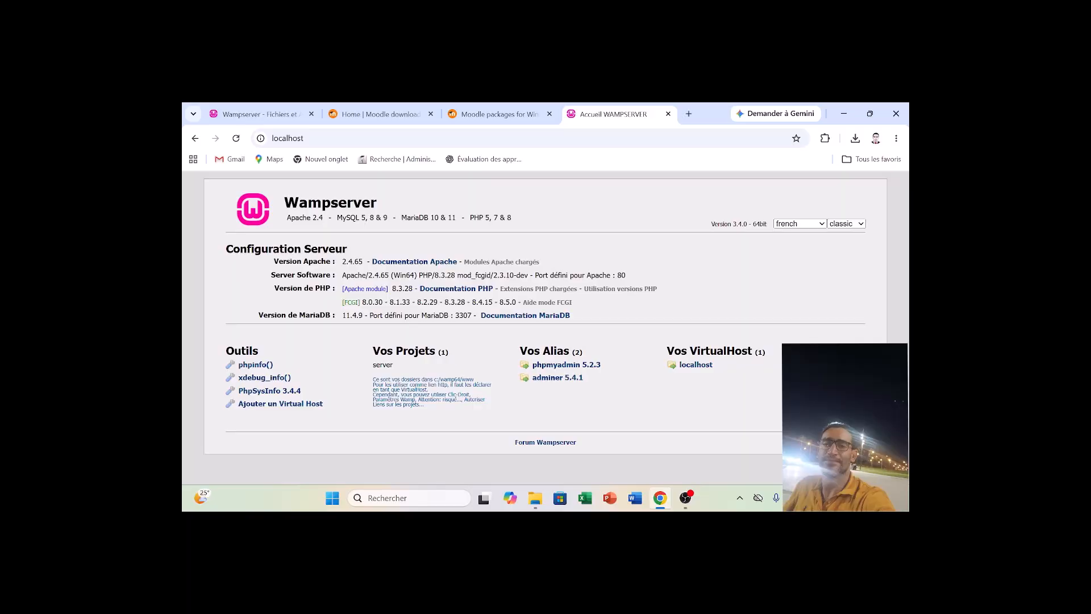
Open phpMyAdmin 5.2.3 from the Wampserver home page and log in as root.
{"action": "left_click", "coordinate": [554, 367]}
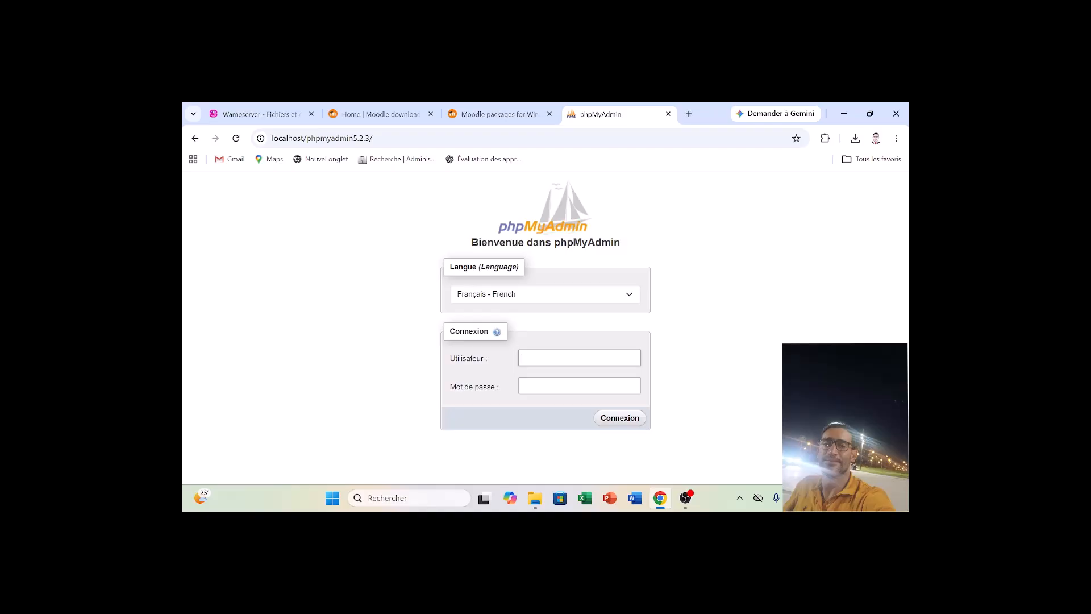
{"action": "type", "text": "oot"}
{"action": "left_click", "coordinate": [631, 424]}
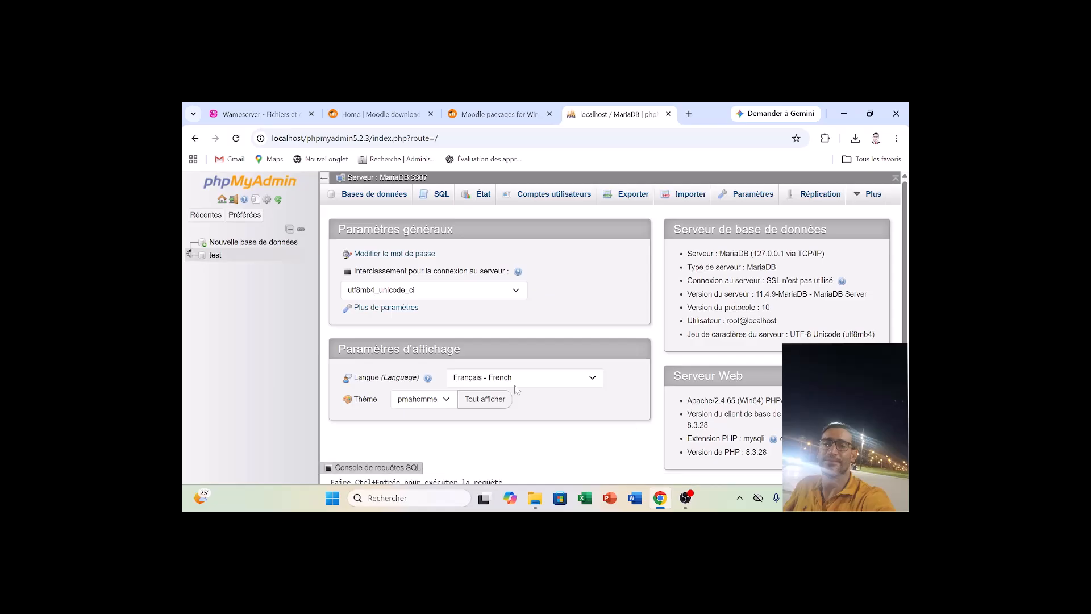
Create a database named moodledb with the utf8mb4_unicode_ci collation and return to the www folder in File Explorer.
{"action": "left_click", "coordinate": [245, 242]}
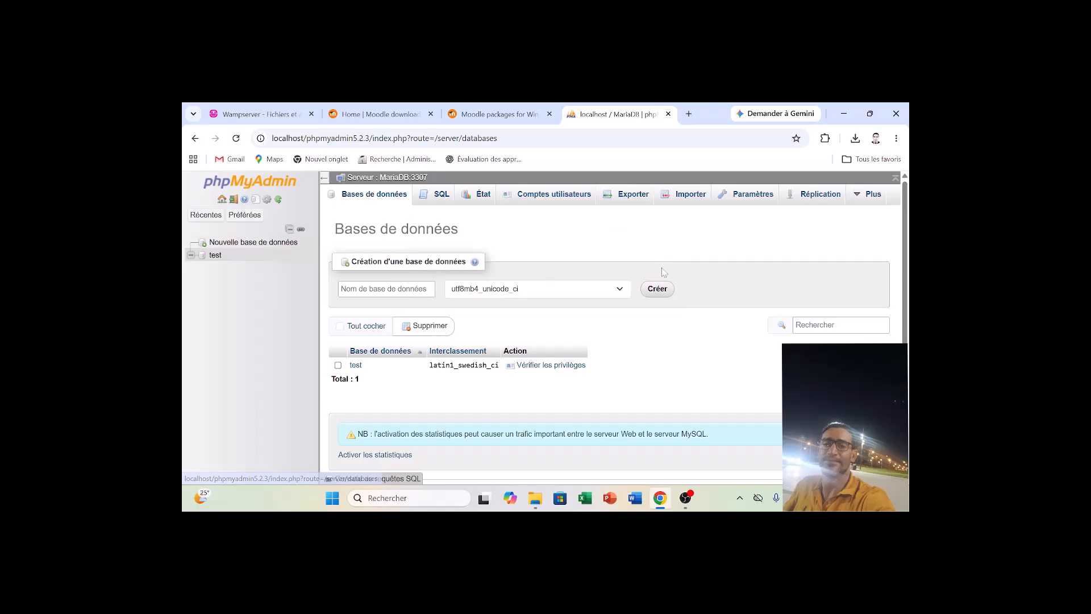
{"action": "left_click", "coordinate": [399, 290]}
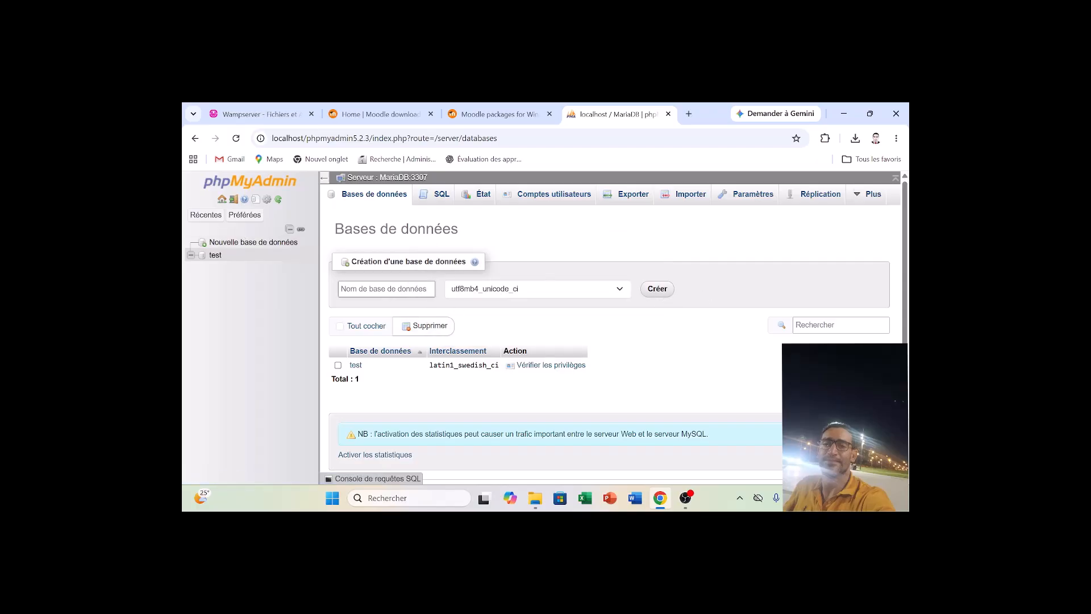
{"action": "type", "text": "moodledb"}
{"action": "left_click", "coordinate": [672, 295]}
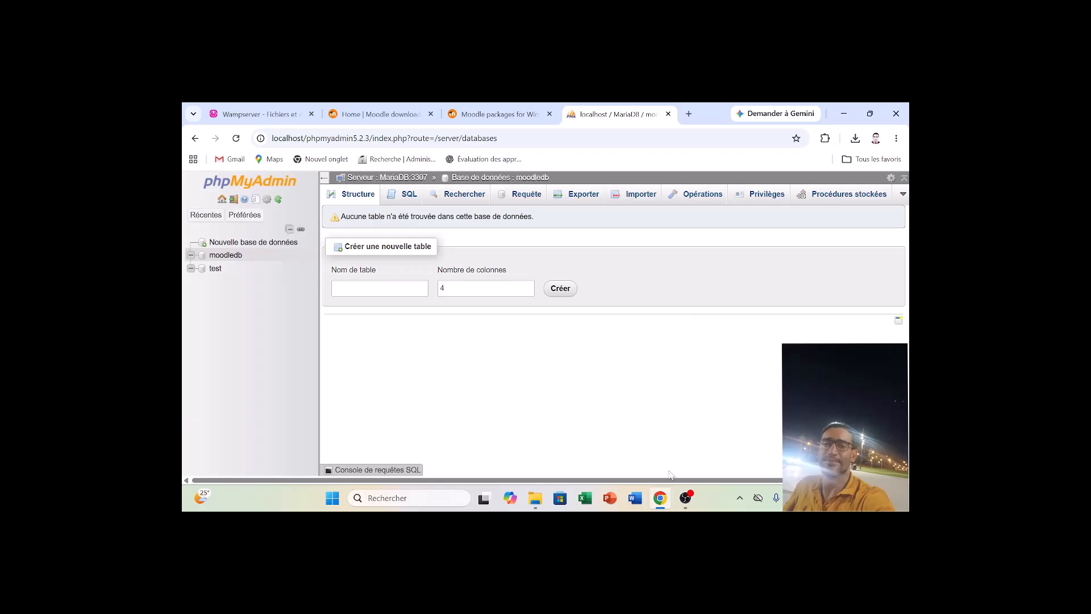
{"action": "left_click", "coordinate": [659, 508]}
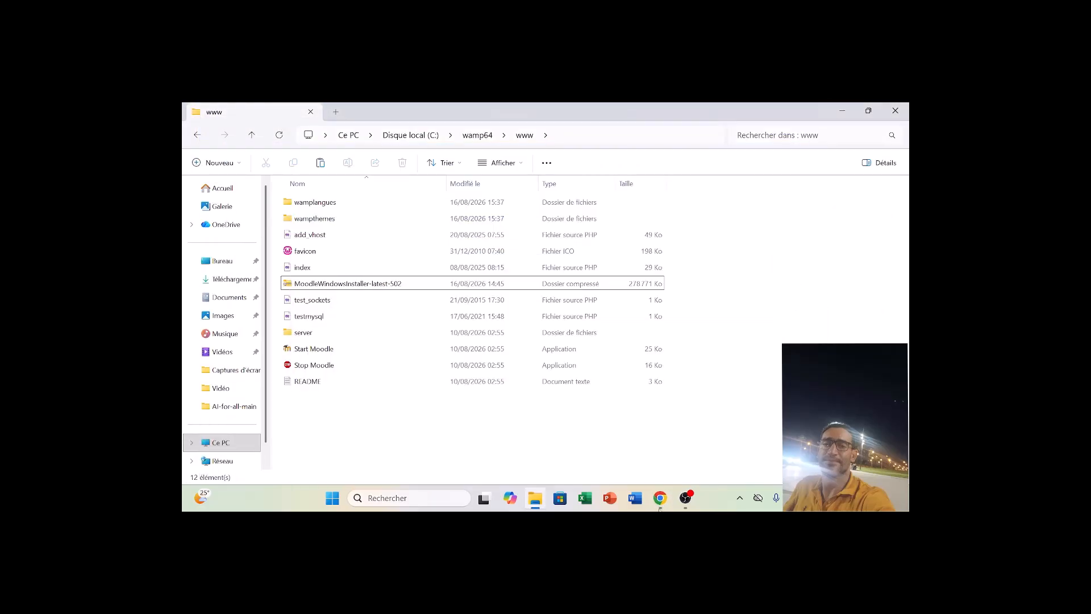
{"action": "left_click", "coordinate": [659, 507]}
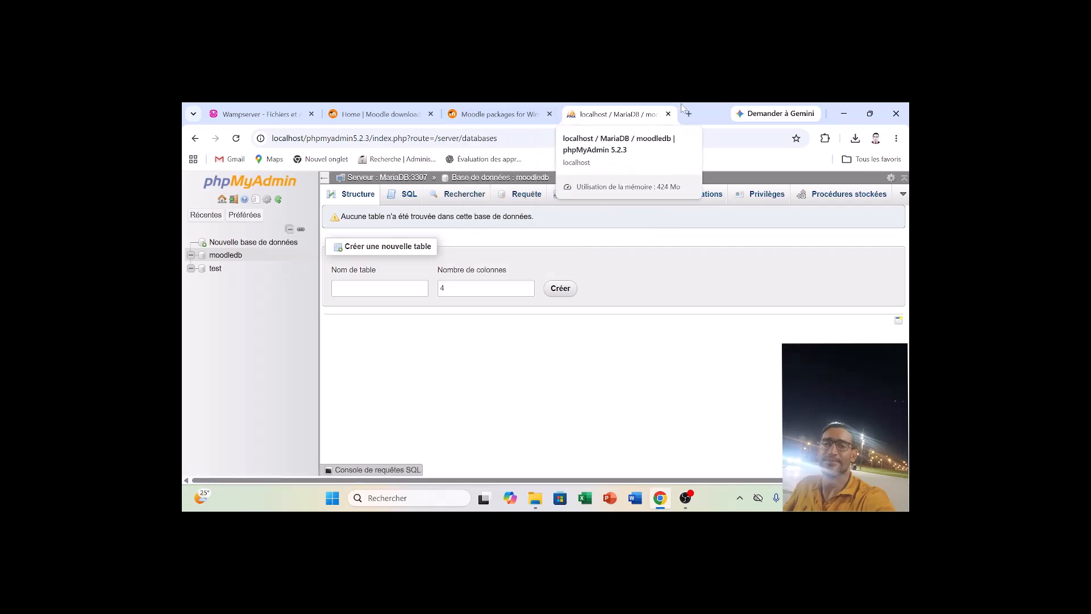
{"action": "left_click", "coordinate": [293, 137]}
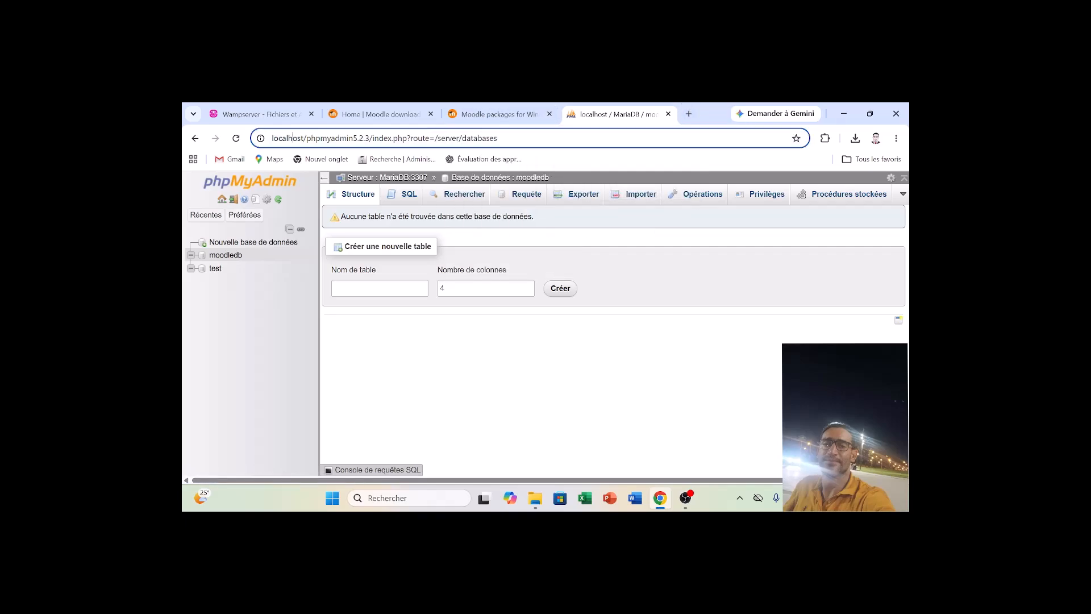
{"action": "double_click", "coordinate": [294, 139]}
{"action": "key", "text": "ctrl+c"}
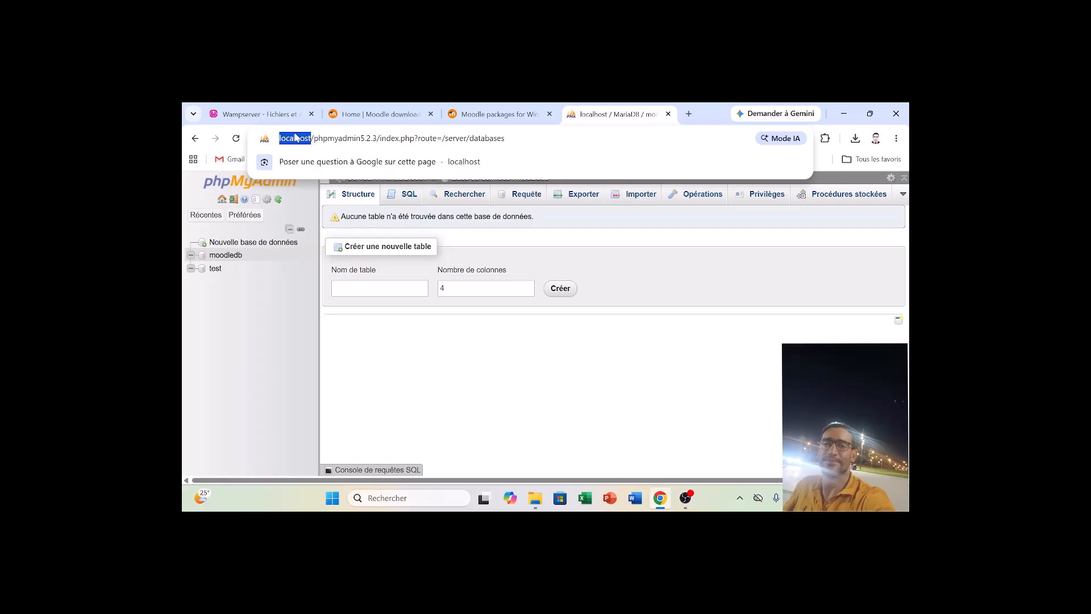
{"action": "left_click", "coordinate": [689, 114]}
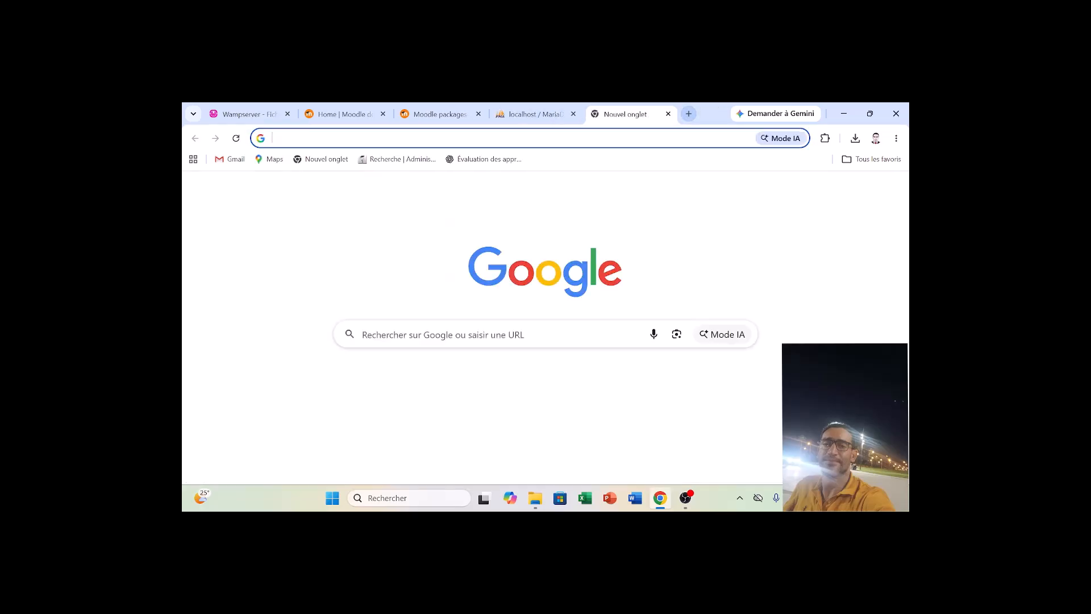
{"action": "key", "text": "ctrl+v"}
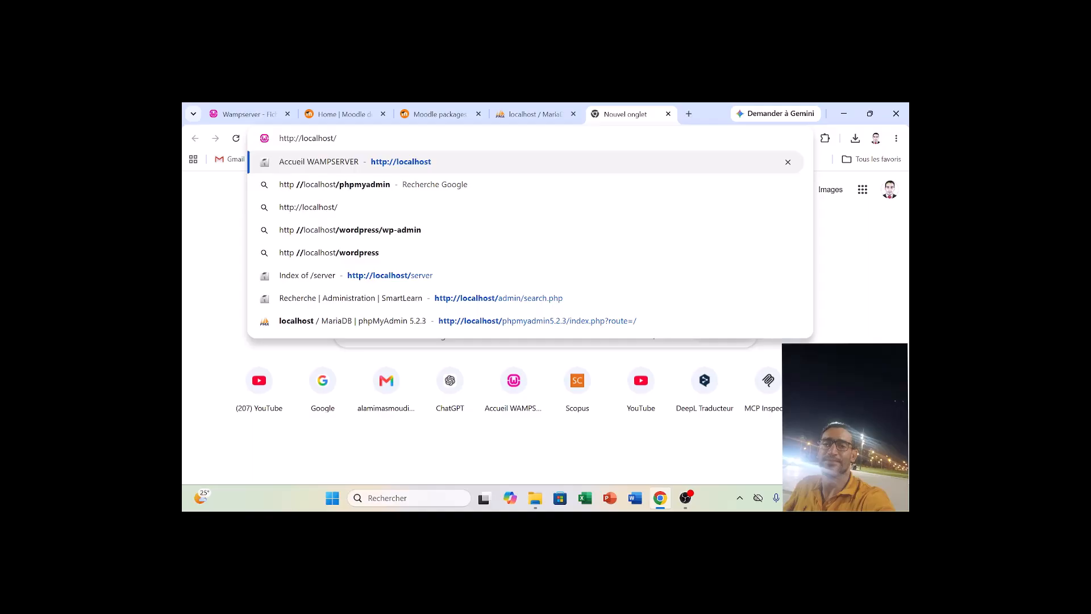
{"action": "type", "text": "server"}
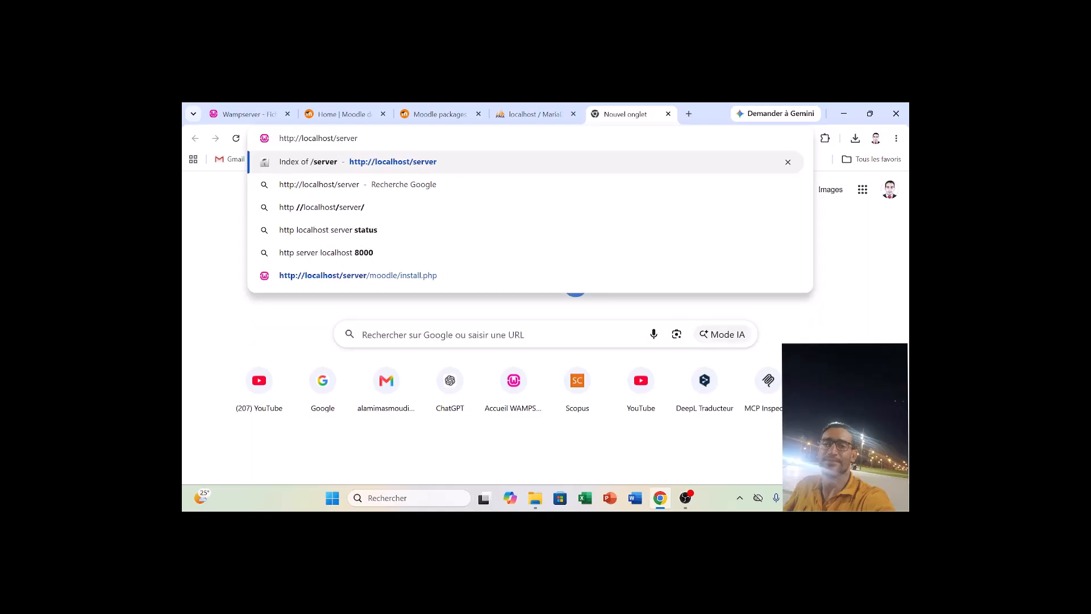
{"action": "key", "text": "Return"}
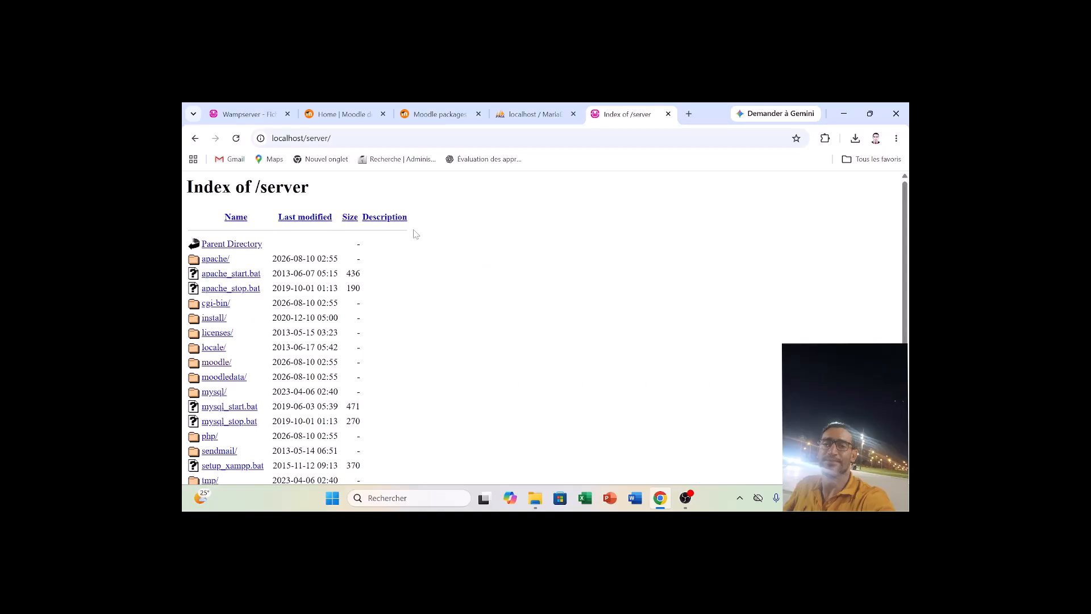
{"action": "left_click", "coordinate": [208, 364]}
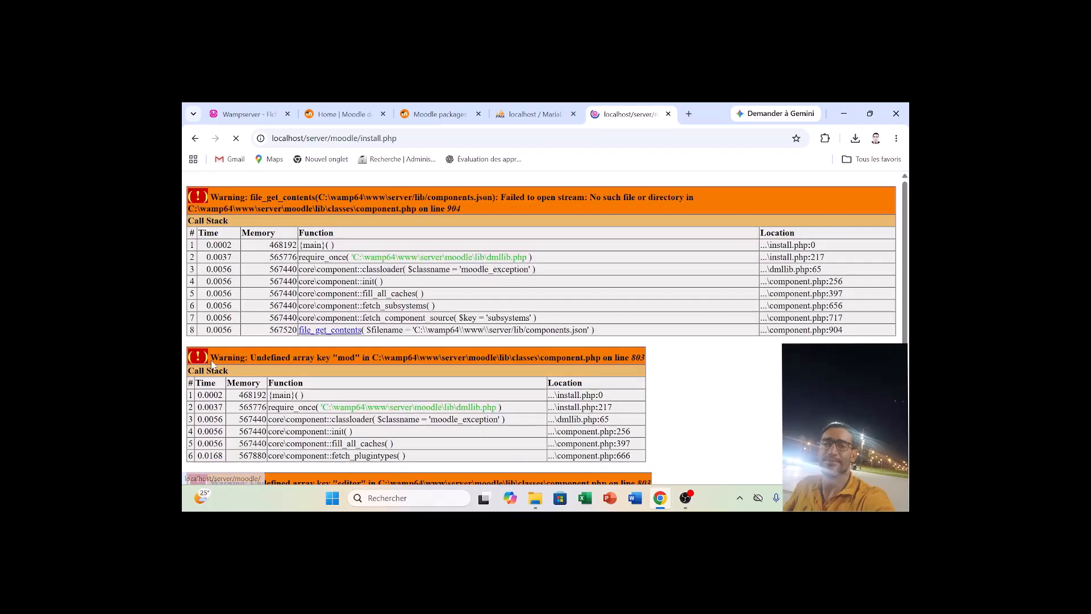
{"action": "left_click", "coordinate": [528, 114]}
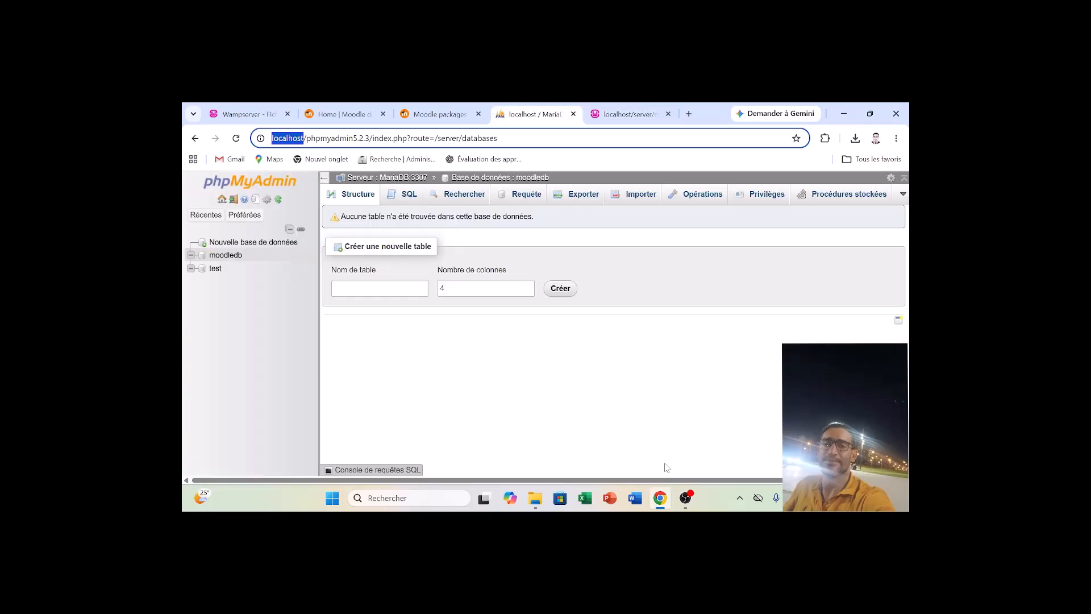
{"action": "left_click", "coordinate": [685, 497]}
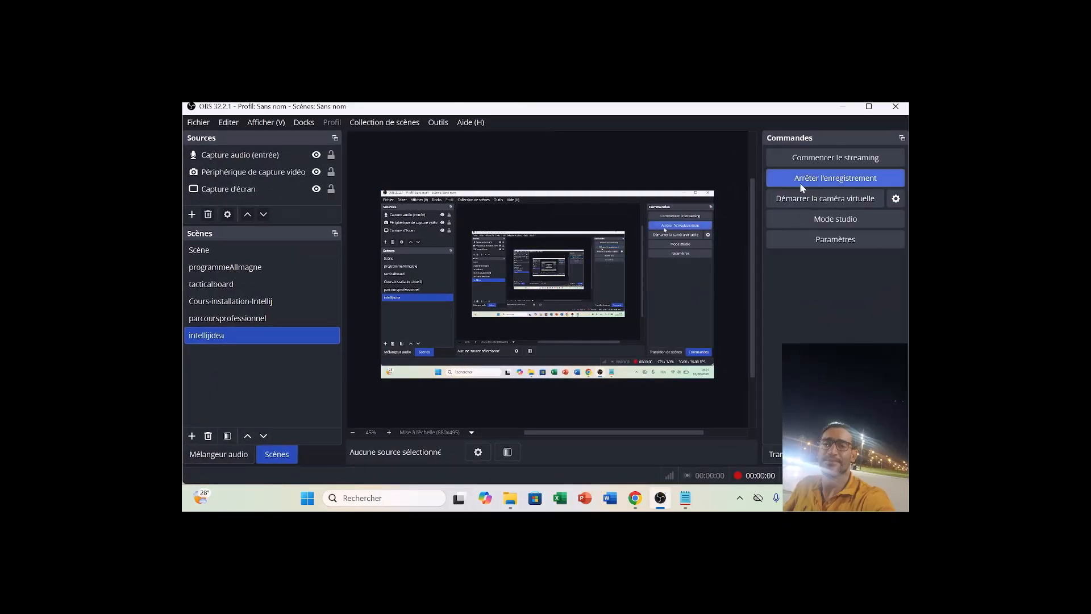
{"action": "left_click", "coordinate": [670, 501]}
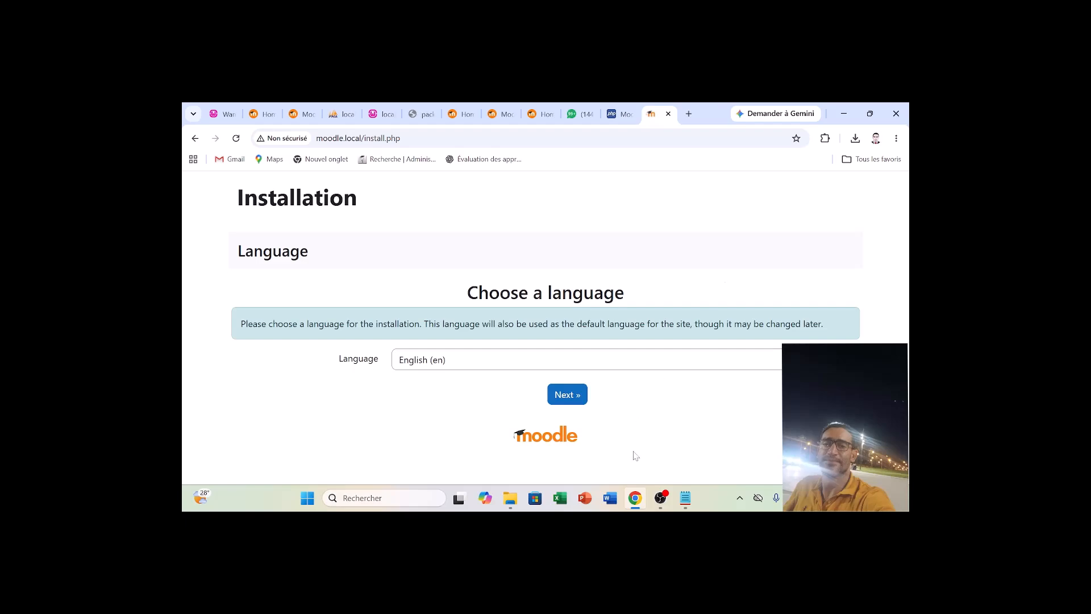
Switch to File Explorer, look at the moodle folder inside server, and return to the www folder.
{"action": "mouse_move", "coordinate": [510, 498]}
{"action": "left_click", "coordinate": [532, 449]}
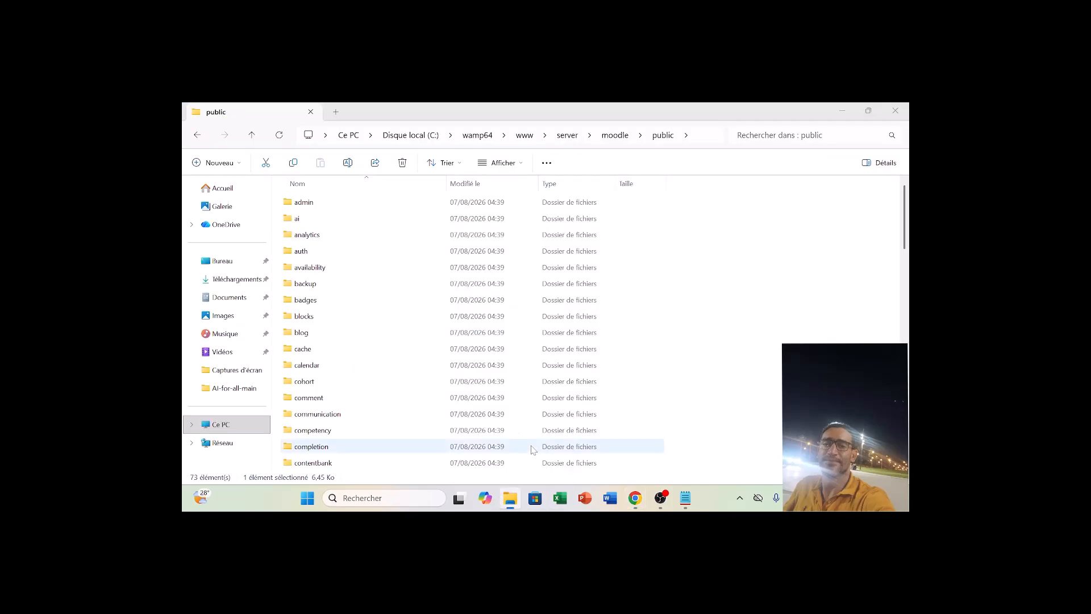
{"action": "left_click", "coordinate": [622, 141]}
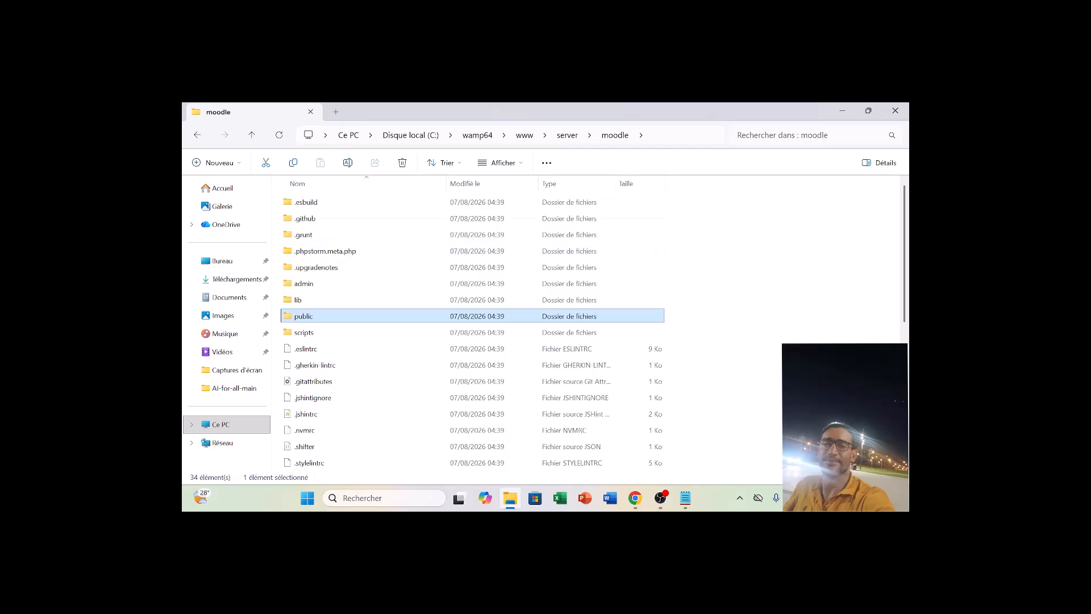
{"action": "left_click", "coordinate": [524, 138]}
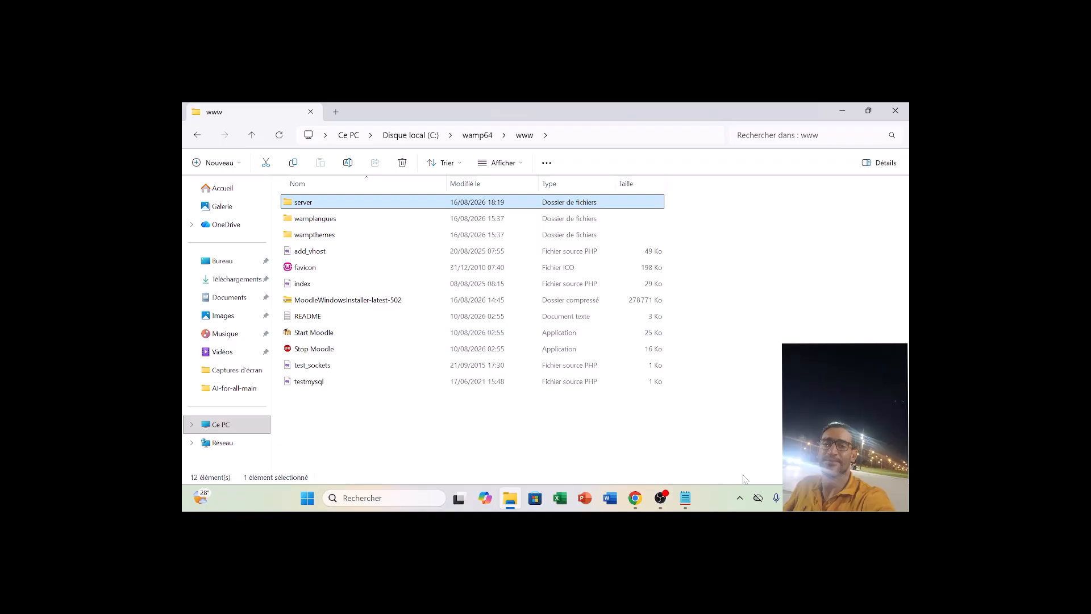
{"action": "left_click", "coordinate": [740, 499]}
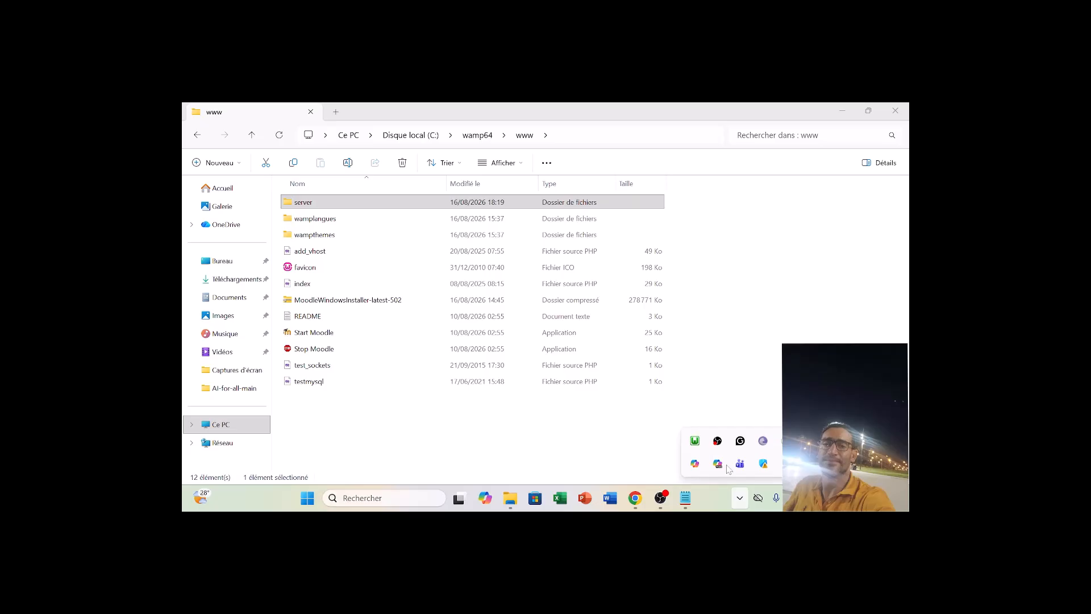
{"action": "left_click", "coordinate": [750, 385]}
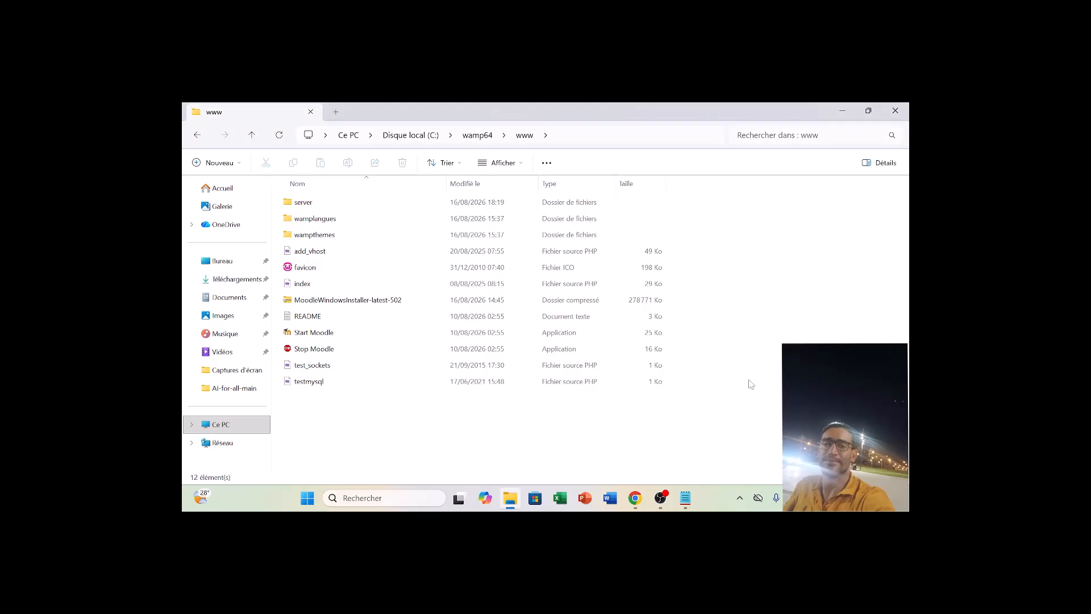
Check the contents of the moodlestd folder in Downloads and go back to the Downloads list.
{"action": "left_click", "coordinate": [237, 280]}
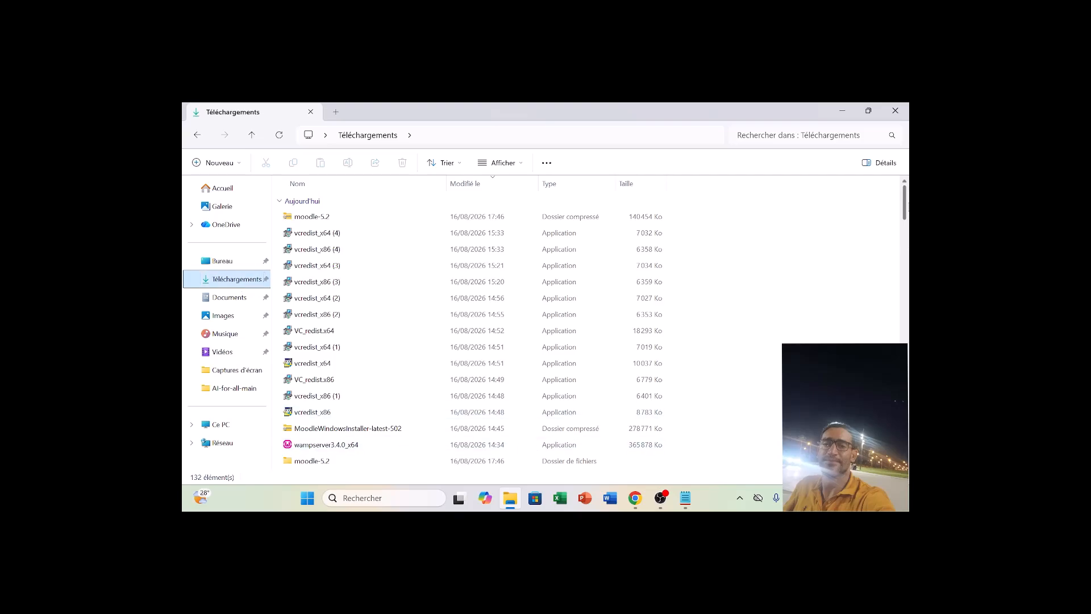
{"action": "left_click_drag", "start_coordinate": [908, 209], "coordinate": [907, 215]}
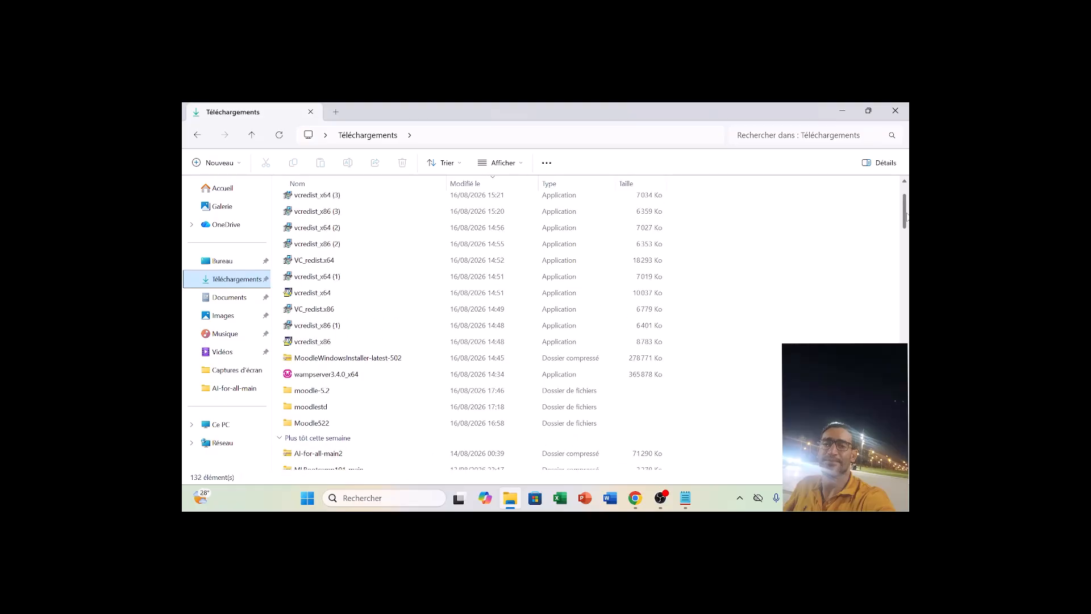
{"action": "double_click", "coordinate": [440, 411]}
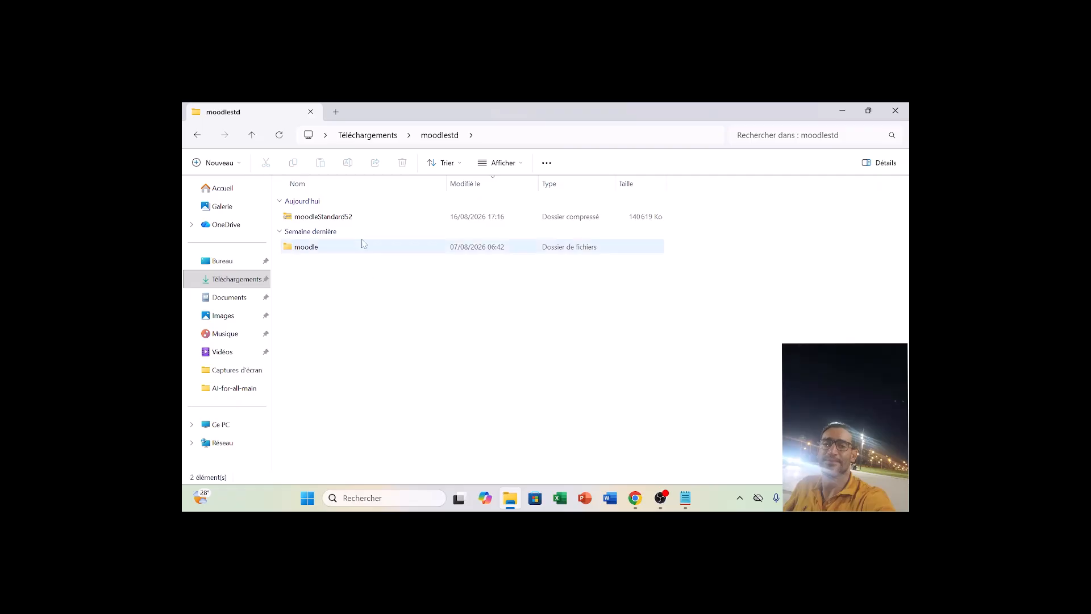
{"action": "left_click", "coordinate": [197, 135]}
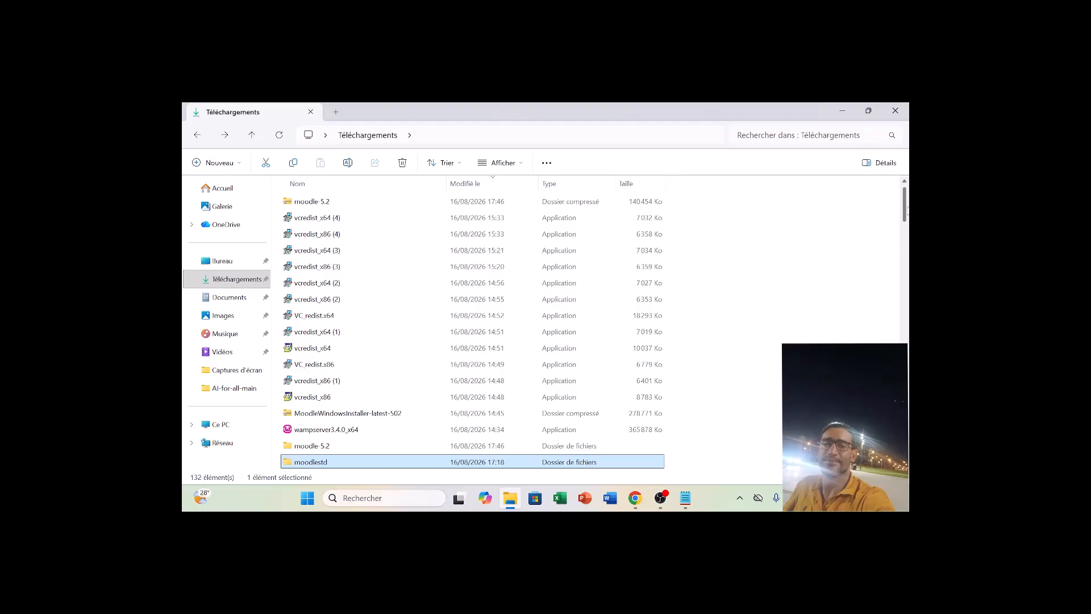
{"action": "mouse_move", "coordinate": [906, 209]}
{"action": "left_mouse_down"}
{"action": "mouse_move", "coordinate": [906, 221]}
{"action": "mouse_move", "coordinate": [907, 198]}
{"action": "left_mouse_up"}
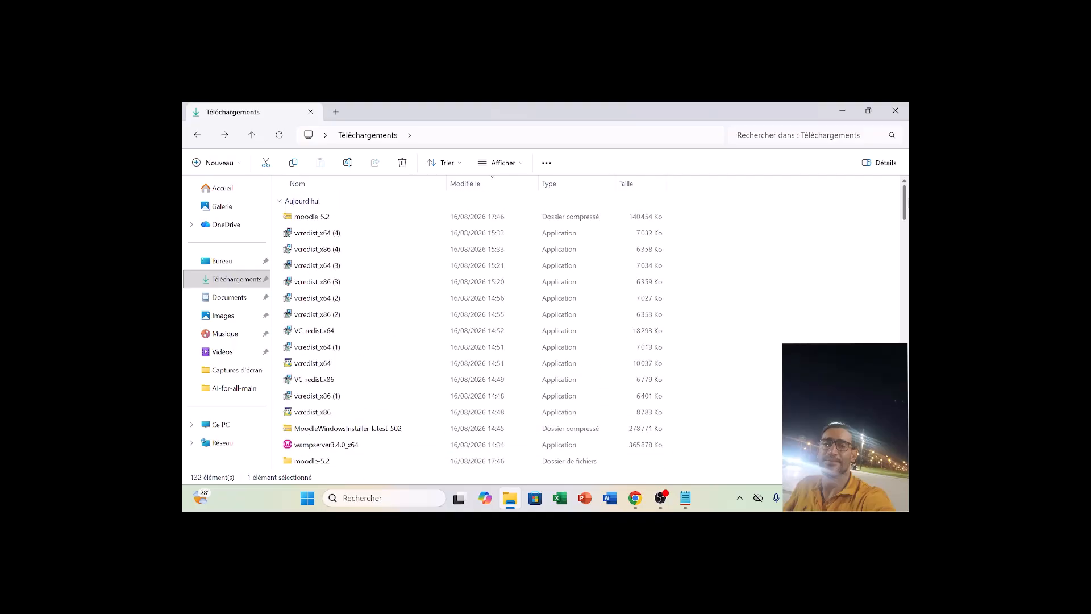
Open the moodle folder inside the extracted moodle-5.2 folder in Downloads.
{"action": "left_click", "coordinate": [421, 470]}
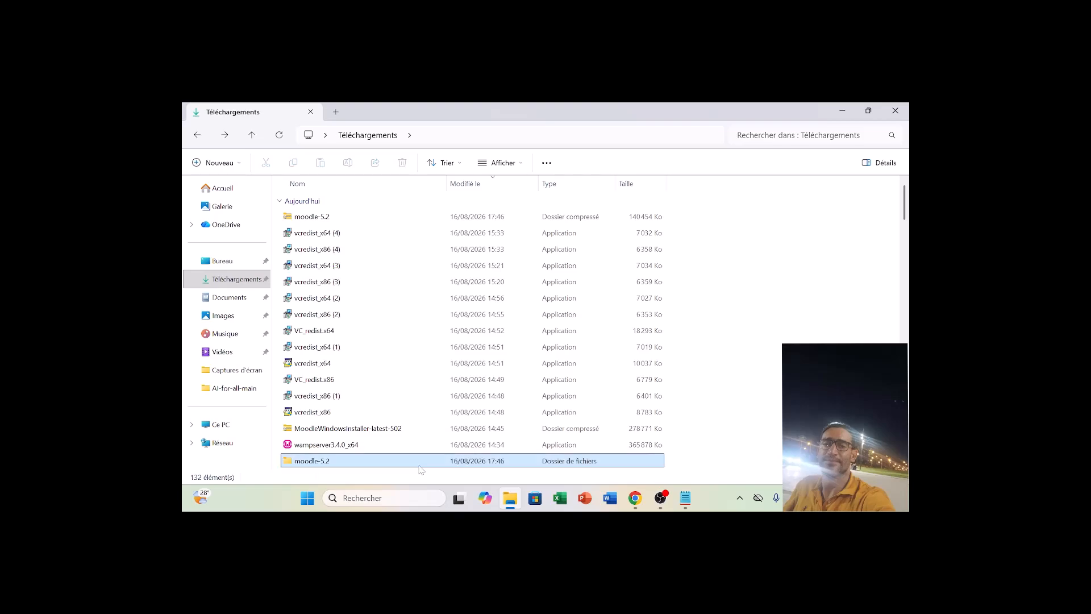
{"action": "double_click", "coordinate": [421, 465]}
{"action": "left_click", "coordinate": [331, 217]}
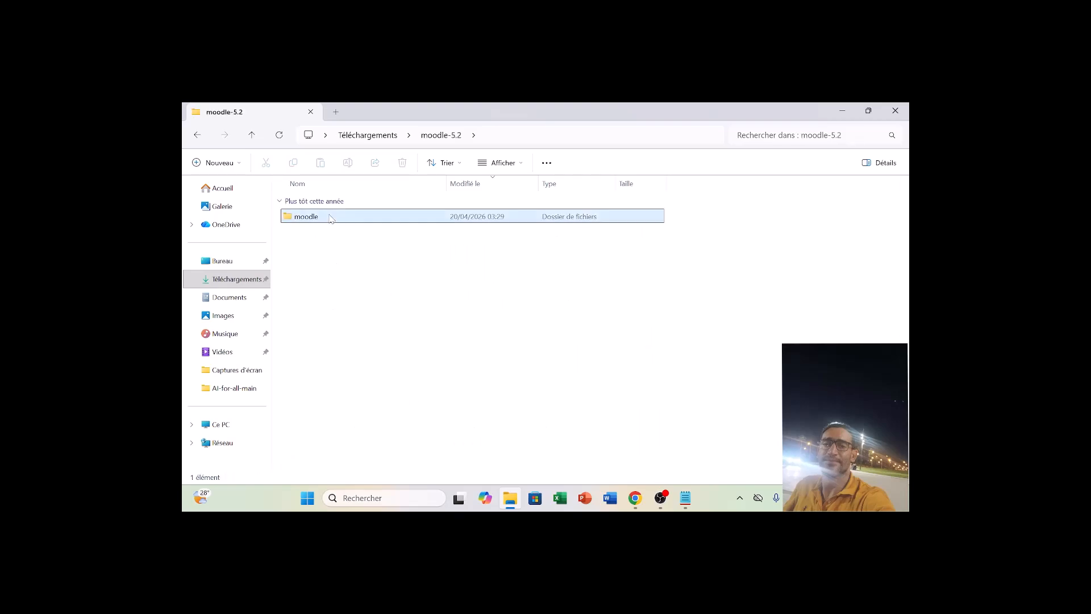
{"action": "left_click", "coordinate": [331, 218]}
{"action": "double_click", "coordinate": [330, 216]}
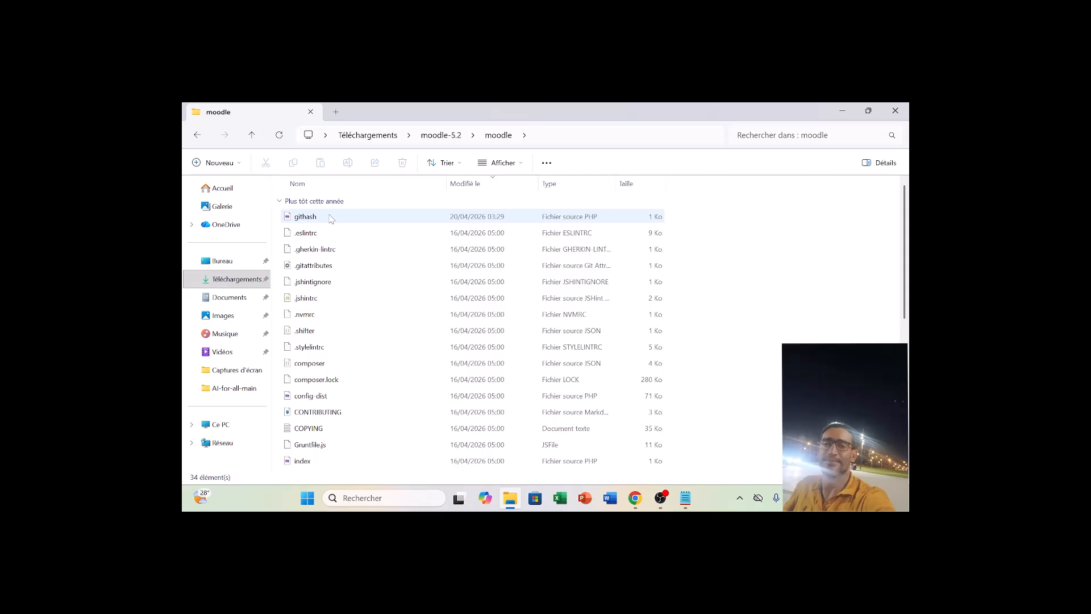
Open the public folder within moodle and select its version PHP file.
{"action": "scroll", "coordinate": [331, 219], "scroll_direction": "down", "scroll_amount": 6}
{"action": "left_click", "coordinate": [331, 218]}
{"action": "key", "text": "p"}
{"action": "key", "text": "p"}
{"action": "key", "text": "p"}
{"action": "key", "text": "p"}
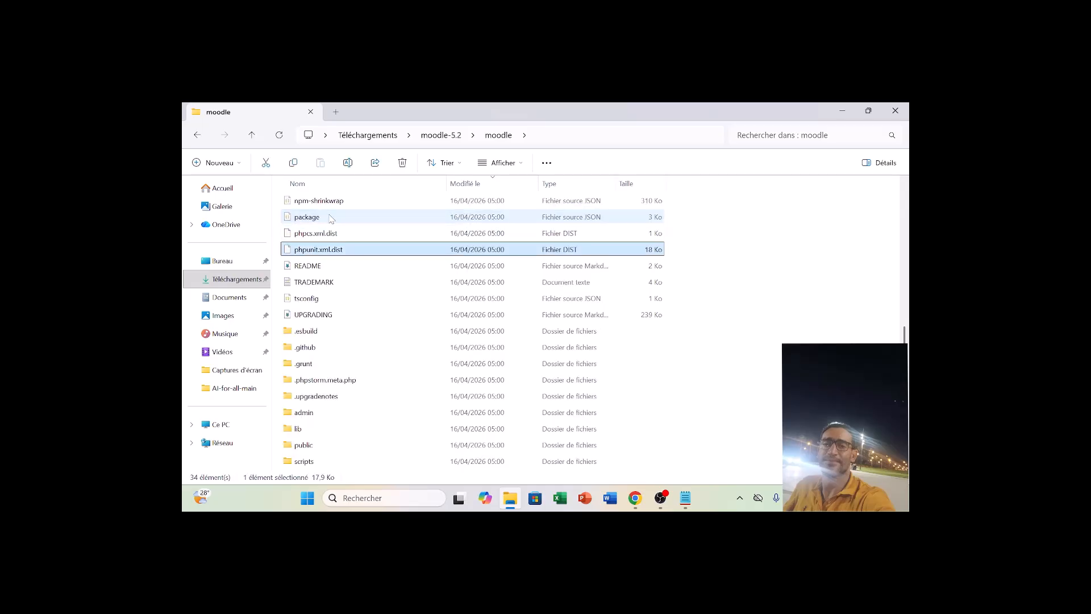
{"action": "key", "text": "p"}
{"action": "key", "text": "p"}
{"action": "key", "text": "p"}
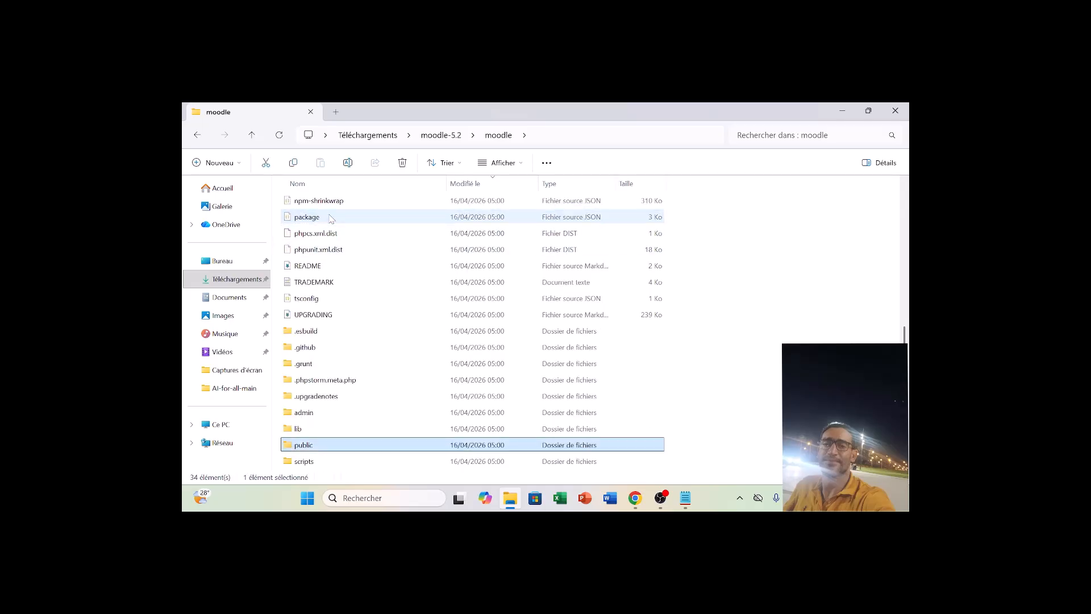
{"action": "key", "text": "Return"}
{"action": "key", "text": "v"}
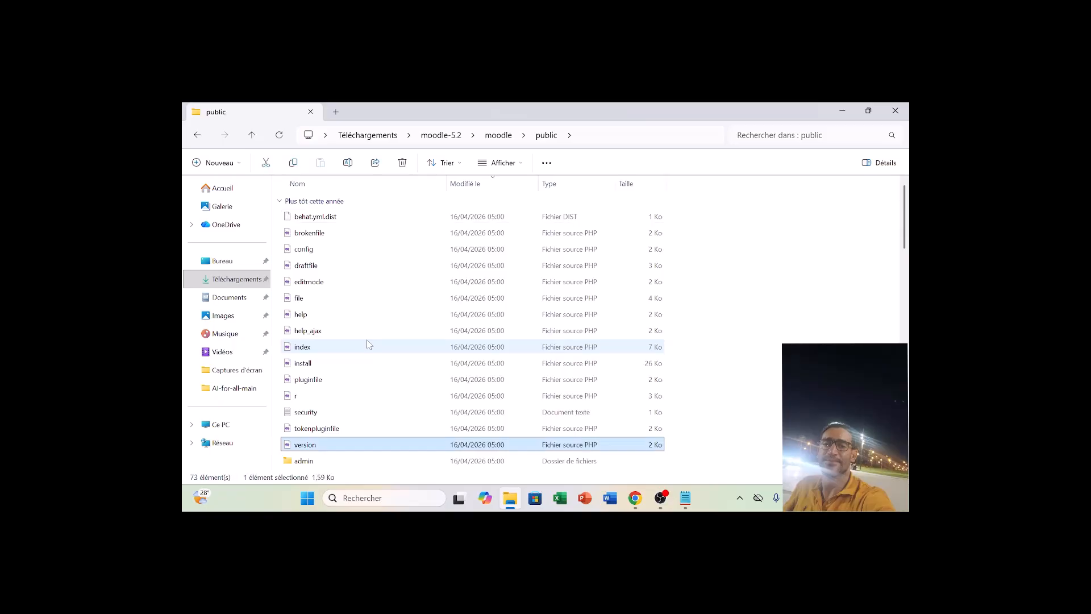
Open version.php in Notepad, find the $release entry to read the Moodle version, and close the file.
{"action": "right_click", "coordinate": [322, 450]}
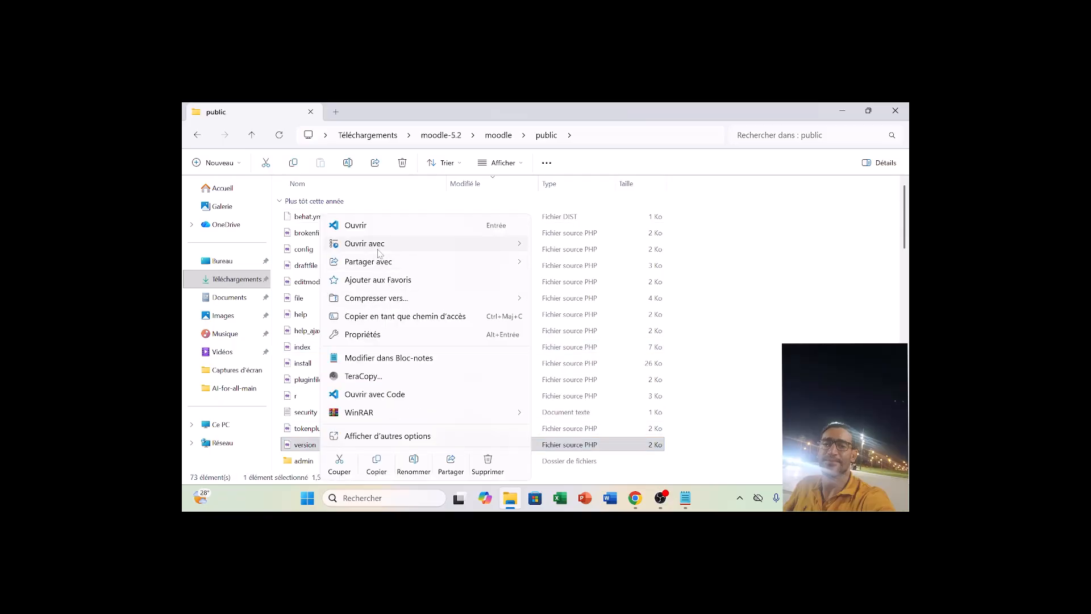
{"action": "mouse_move", "coordinate": [379, 253]}
{"action": "left_click", "coordinate": [570, 245]}
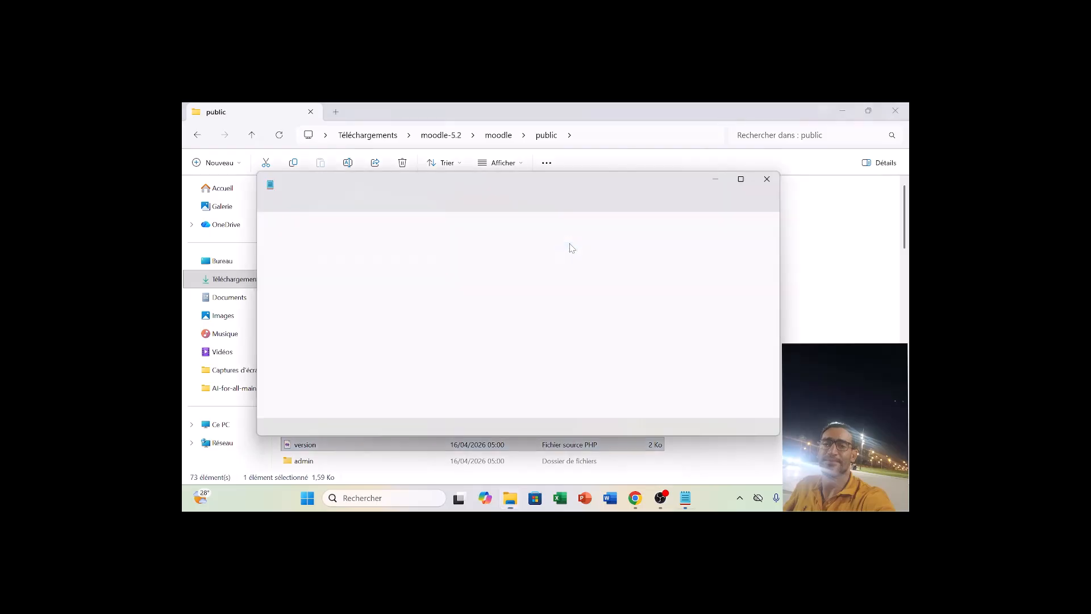
{"action": "left_click", "coordinate": [569, 281]}
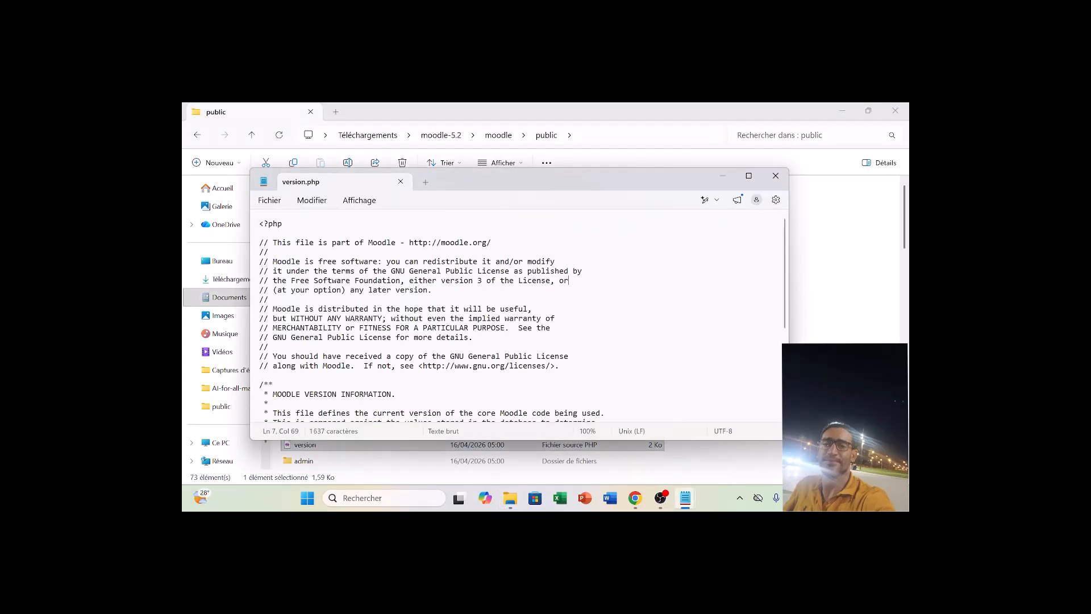
{"action": "key", "text": "Down"}
{"action": "key", "text": "Down"}
{"action": "key", "text": "Down"}
{"action": "key", "text": "Down"}
{"action": "key", "text": "Down"}
{"action": "key", "text": "Down"}
{"action": "key", "text": "Down"}
{"action": "key", "text": "Down"}
{"action": "key", "text": "Down"}
{"action": "key", "text": "Down"}
{"action": "key", "text": "Down"}
{"action": "key", "text": "Down"}
{"action": "key", "text": "Down"}
{"action": "key", "text": "Down"}
{"action": "key", "text": "Down"}
{"action": "key", "text": "Down"}
{"action": "key", "text": "Down"}
{"action": "key", "text": "Down"}
{"action": "key", "text": "Down"}
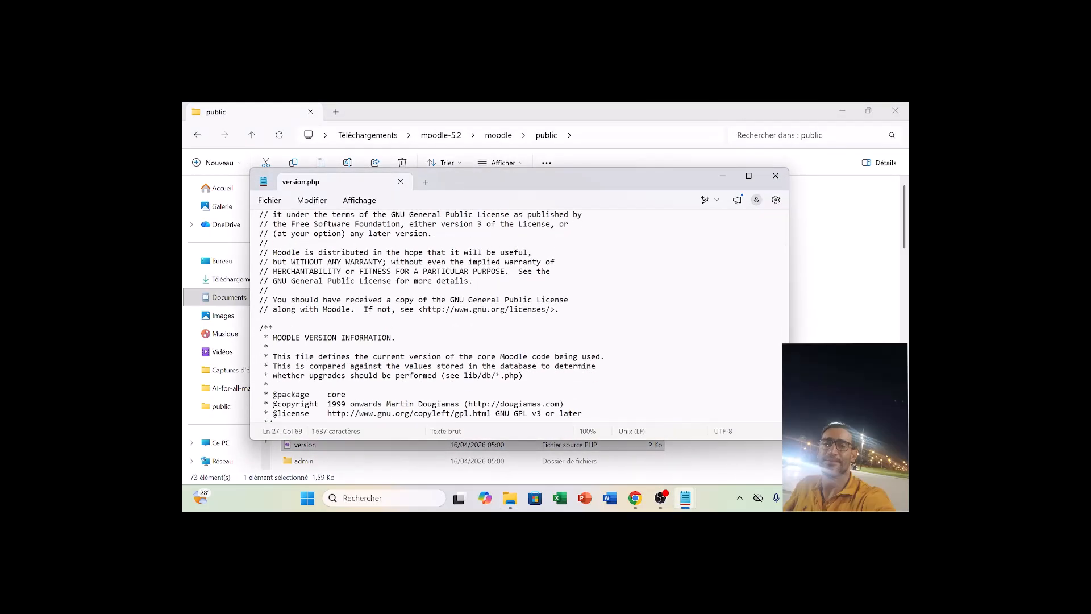
{"action": "key", "text": "ctrl+f"}
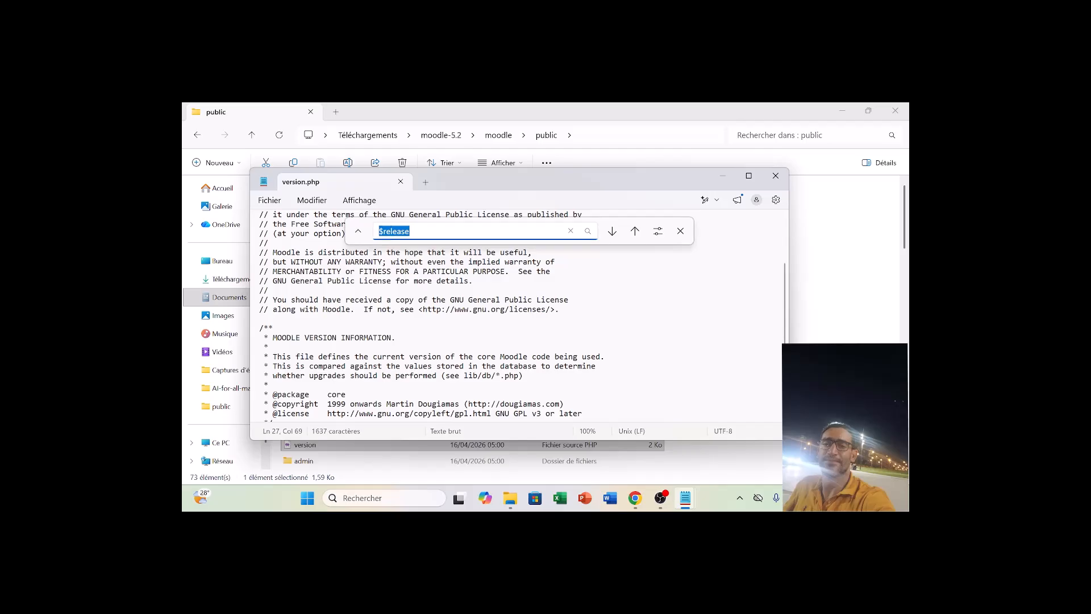
{"action": "key", "text": "Return"}
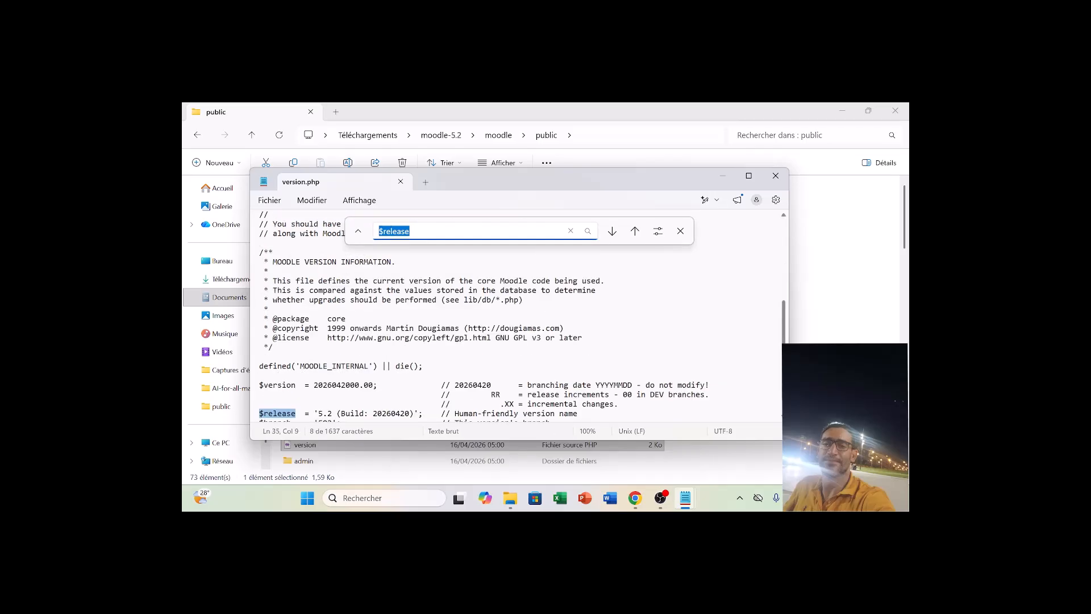
{"action": "scroll", "coordinate": [483, 316], "scroll_direction": "down", "scroll_amount": 1}
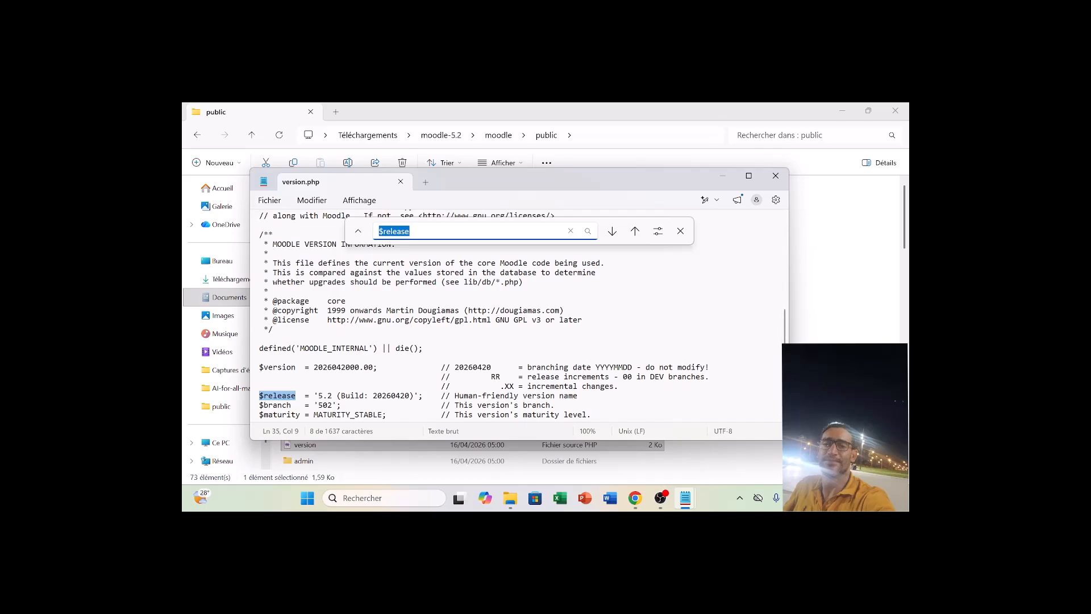
{"action": "left_click", "coordinate": [775, 175]}
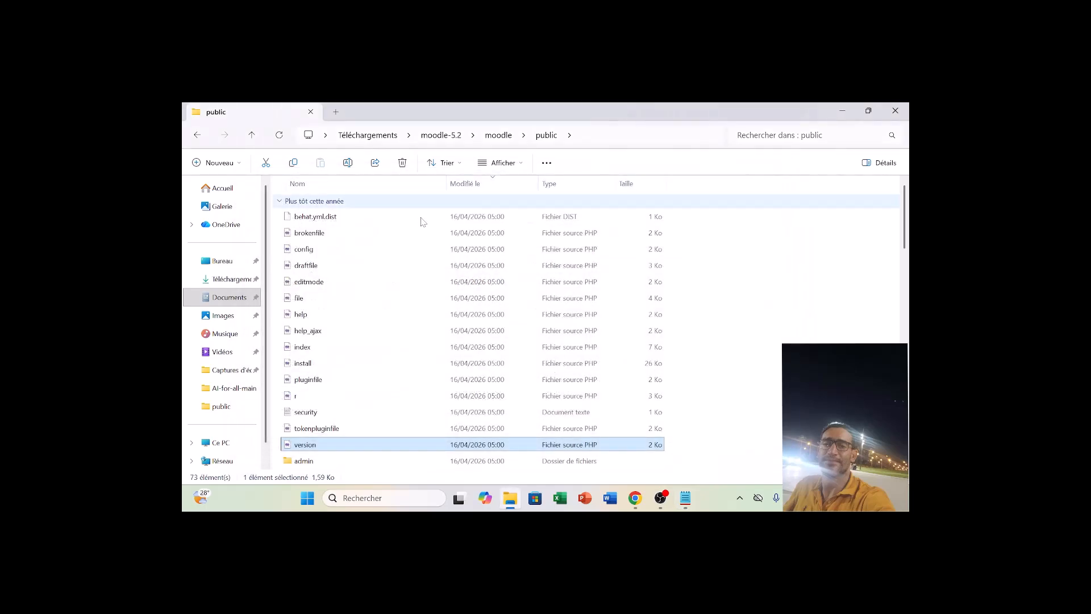
Return to the Downloads folder, check the contents of the Moodle522 folder, and go back to Downloads.
{"action": "left_click", "coordinate": [196, 139]}
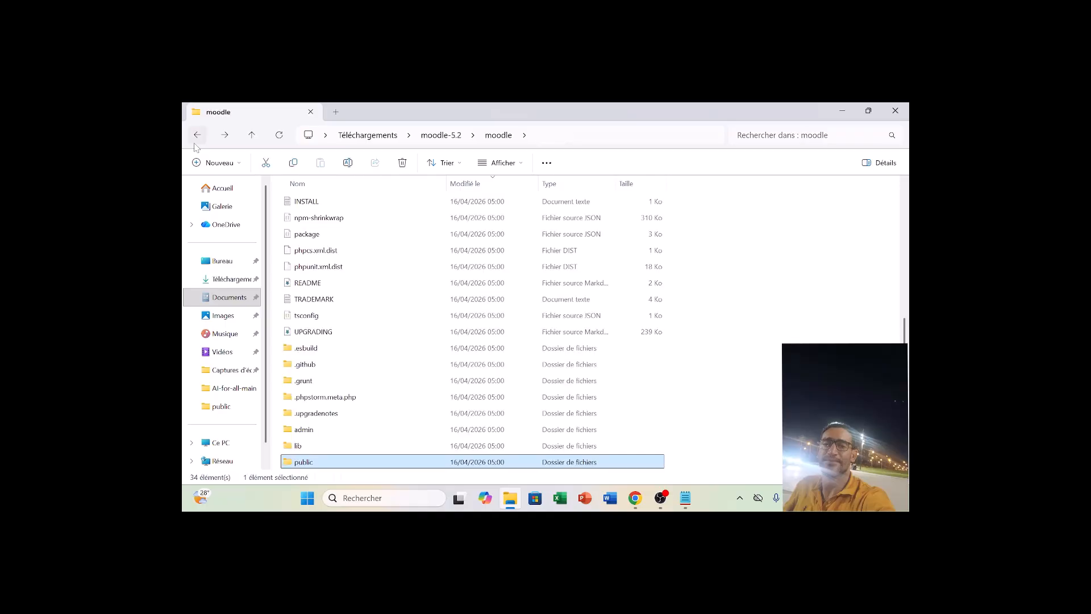
{"action": "left_click", "coordinate": [196, 139]}
{"action": "left_click", "coordinate": [196, 140]}
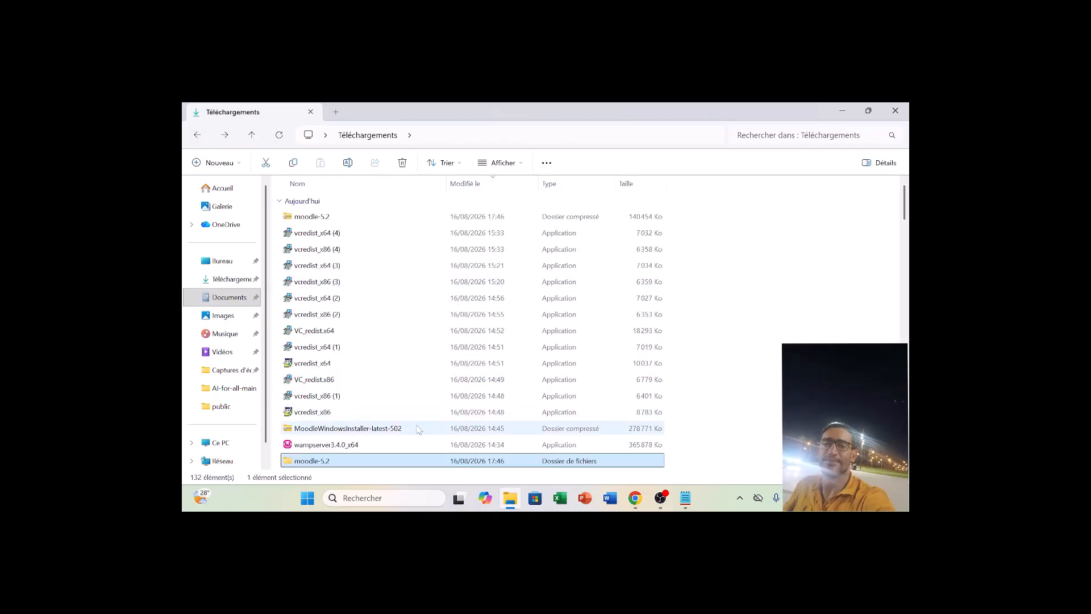
{"action": "key", "text": "Down"}
{"action": "key", "text": "Down"}
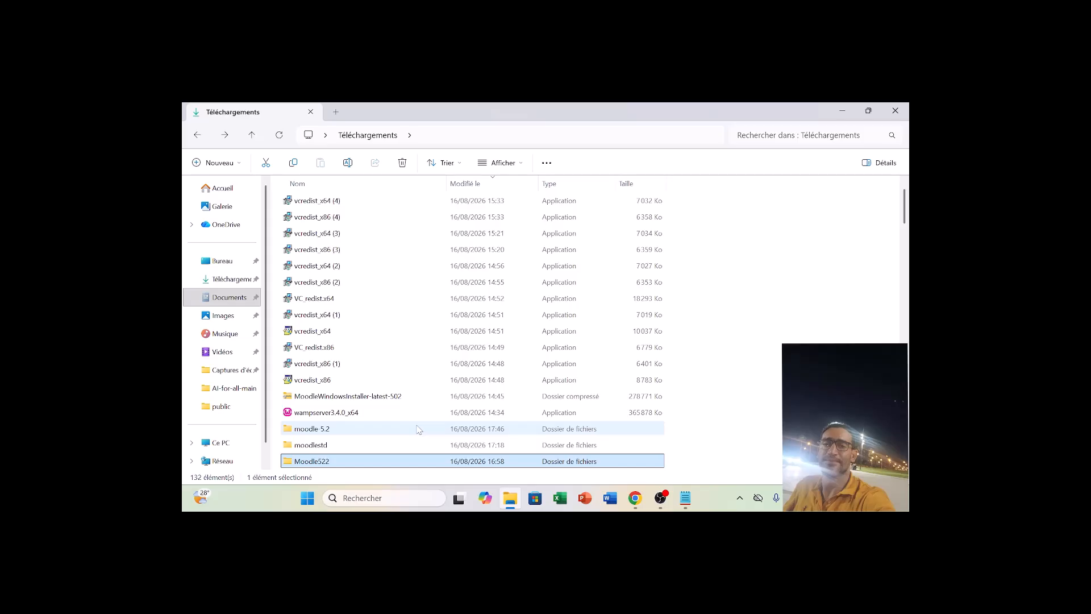
{"action": "key", "text": "Down"}
{"action": "key", "text": "Up"}
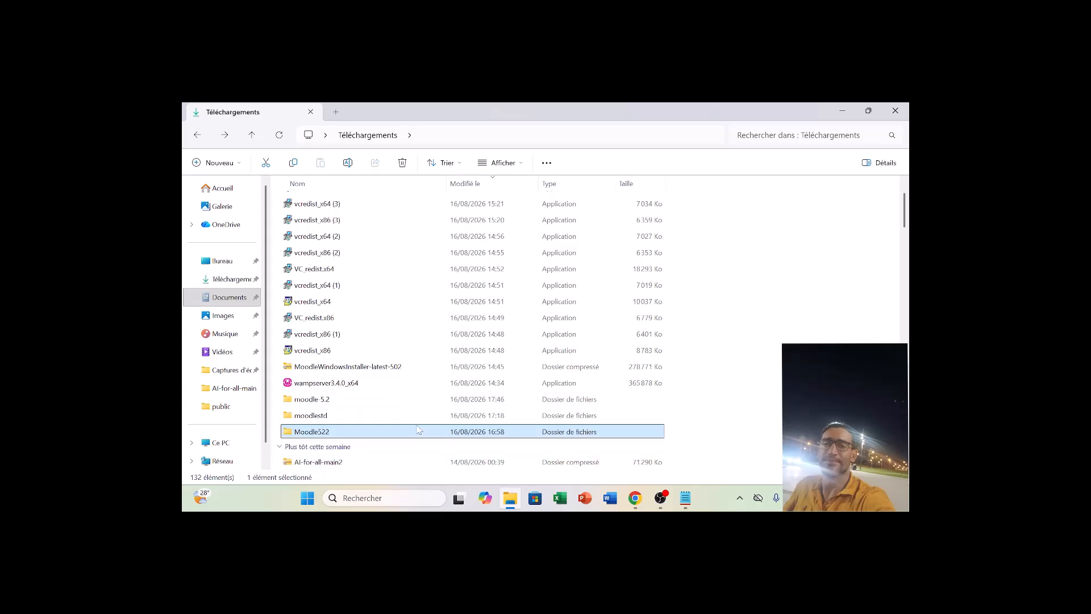
{"action": "key", "text": "Return"}
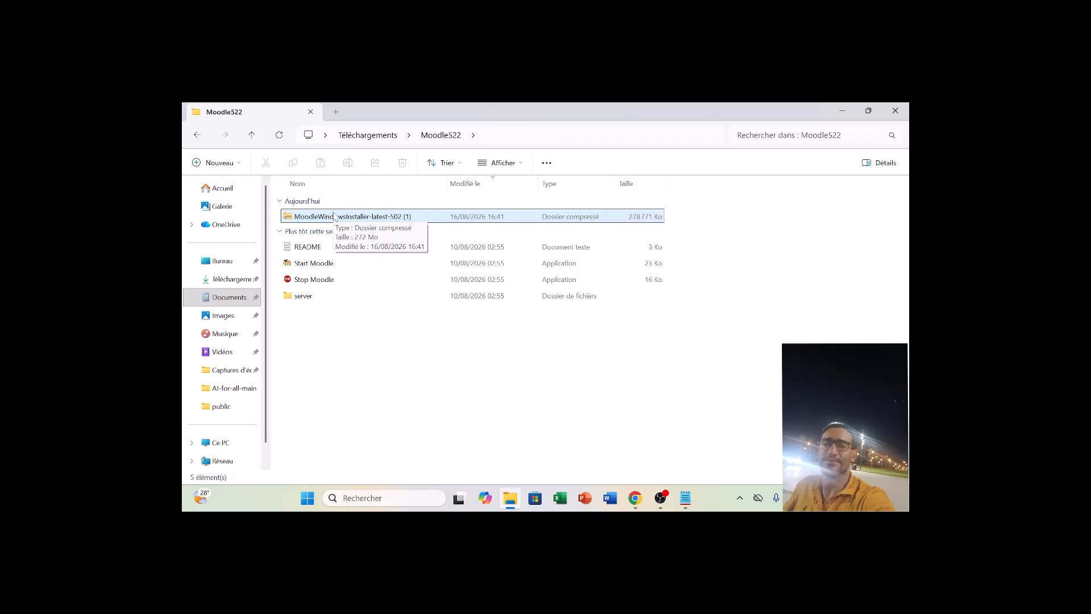
{"action": "key", "text": "alt+Left"}
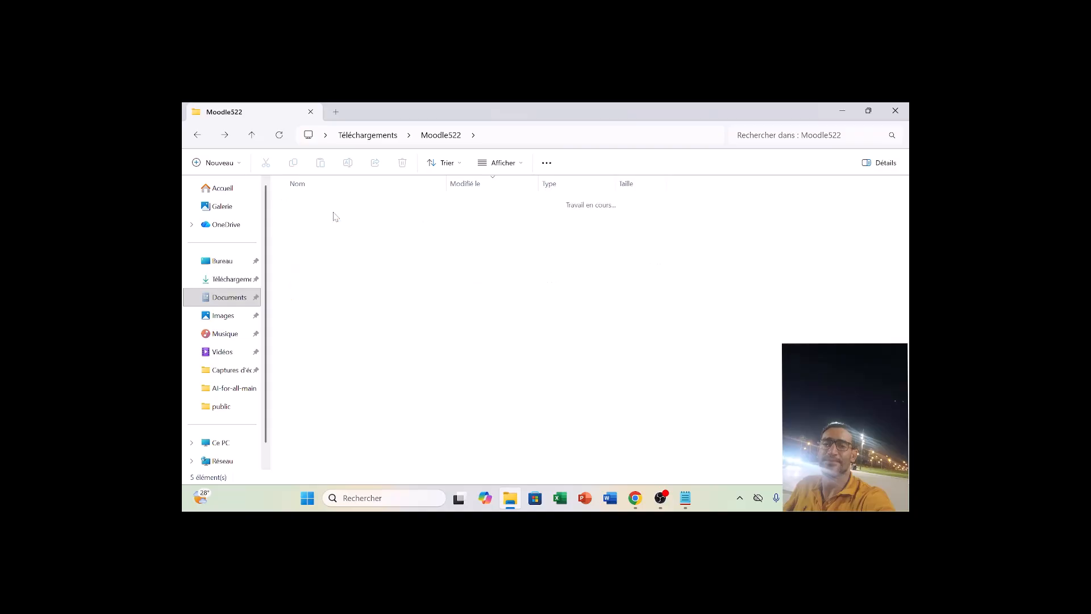
Check the contents of the moodlestd folder and return to the Downloads list.
{"action": "key", "text": "Up"}
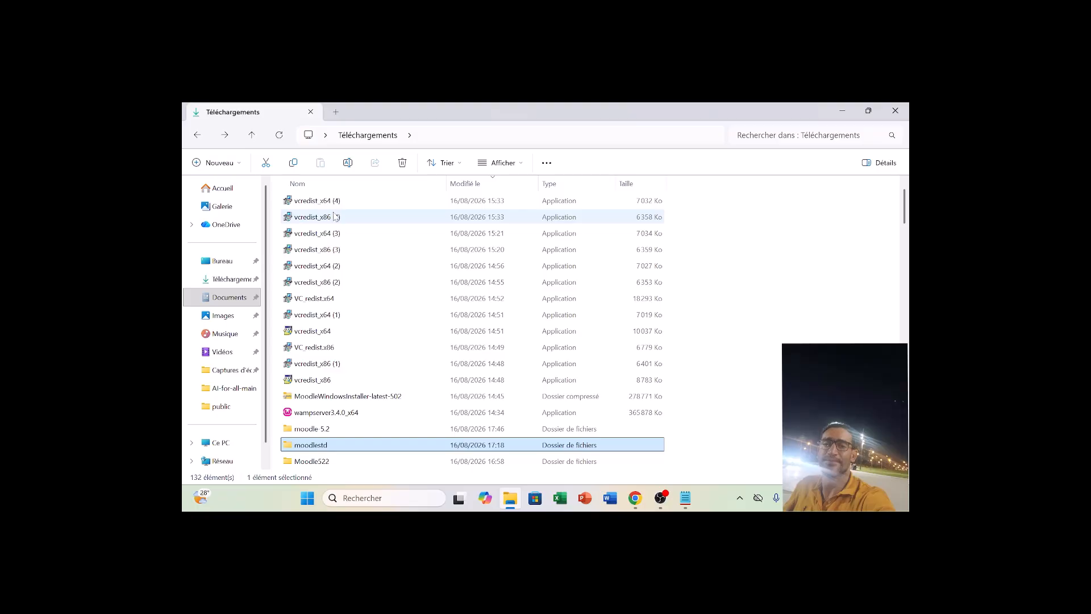
{"action": "key", "text": "Up"}
{"action": "key", "text": "Down"}
{"action": "key", "text": "Return"}
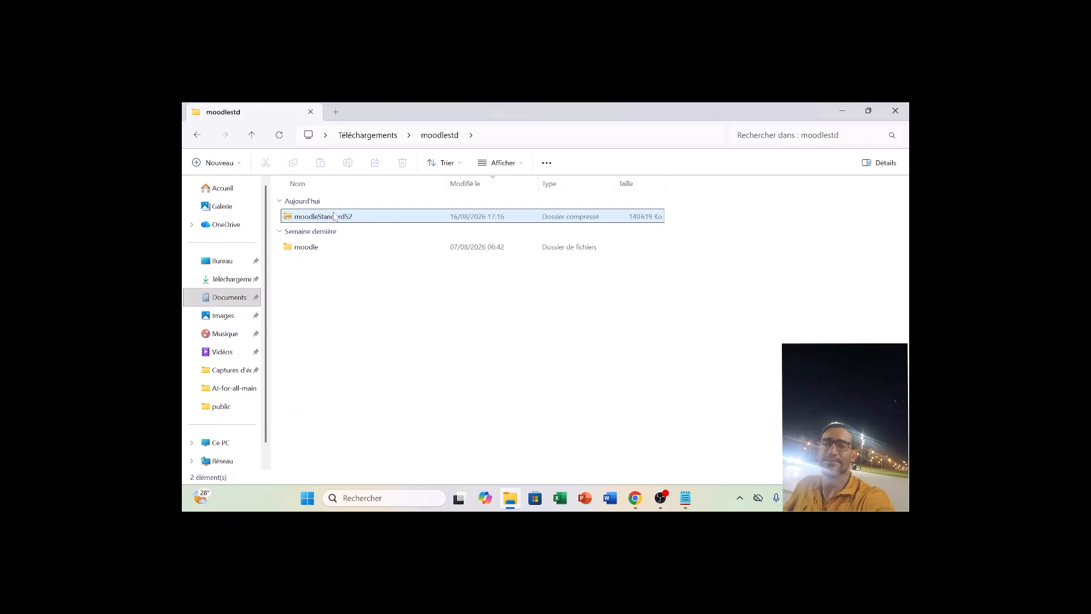
{"action": "key", "text": "BackSpace"}
{"action": "key", "text": "Up"}
{"action": "key", "text": "Up"}
{"action": "key", "text": "Up"}
{"action": "key", "text": "Up"}
{"action": "key", "text": "Up"}
{"action": "key", "text": "Up"}
{"action": "key", "text": "Up"}
{"action": "key", "text": "Up"}
{"action": "key", "text": "Up"}
{"action": "key", "text": "Up"}
{"action": "key", "text": "Up"}
{"action": "key", "text": "Up"}
{"action": "key", "text": "Up"}
{"action": "key", "text": "Up"}
{"action": "key", "text": "Up"}
{"action": "key", "text": "Up"}
{"action": "key", "text": "Up"}
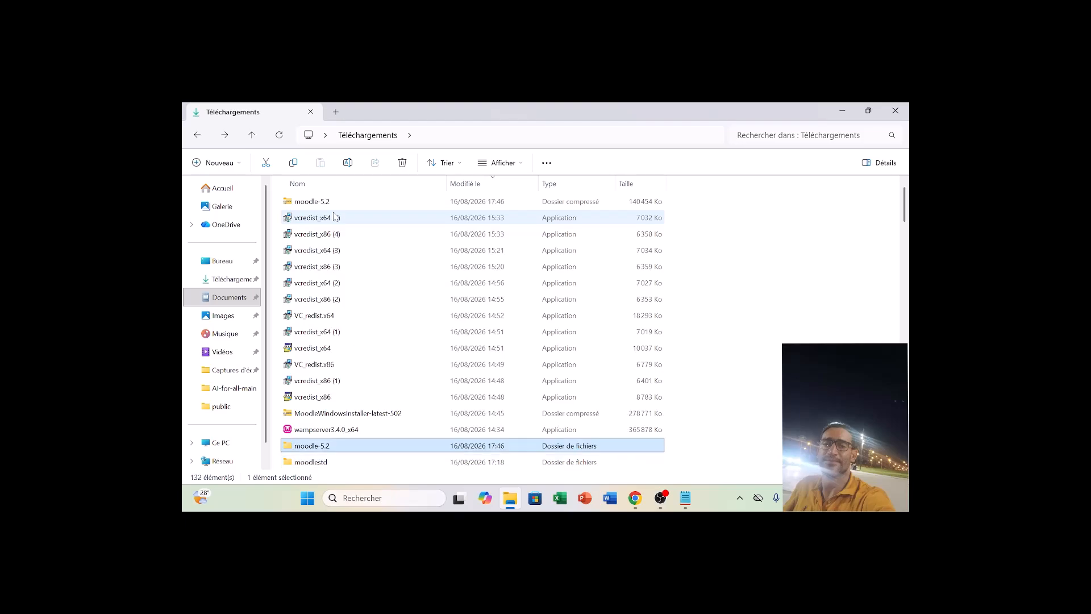
{"action": "key", "text": "Down"}
{"action": "key", "text": "Down"}
{"action": "key", "text": "Down"}
{"action": "key", "text": "Down"}
{"action": "key", "text": "Down"}
{"action": "key", "text": "Down"}
{"action": "key", "text": "Down"}
{"action": "key", "text": "Down"}
{"action": "key", "text": "Down"}
{"action": "key", "text": "Down"}
{"action": "key", "text": "Down"}
{"action": "key", "text": "Down"}
{"action": "key", "text": "Down"}
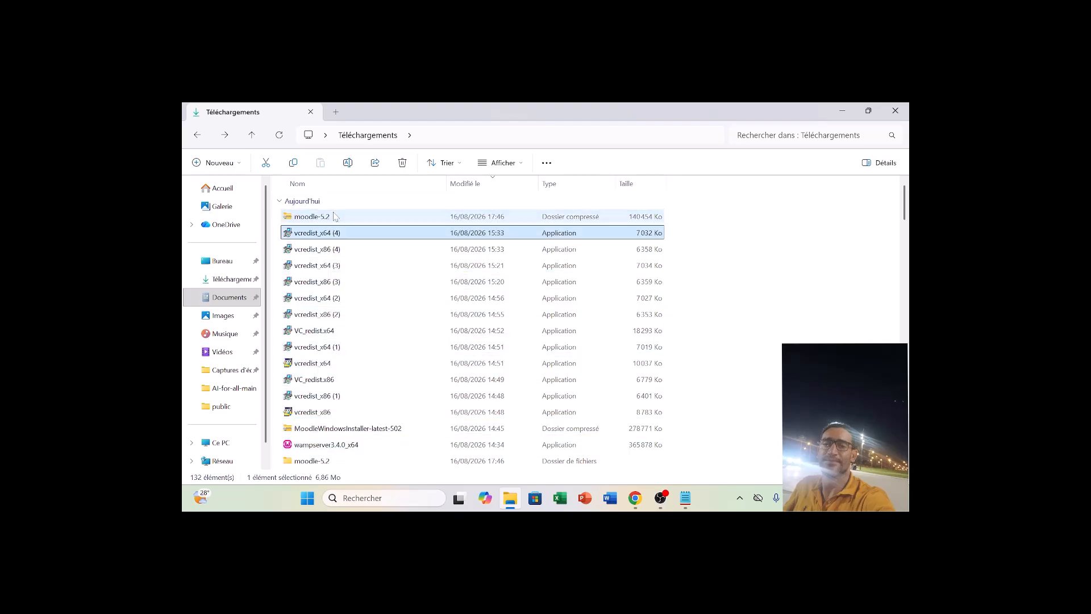
{"action": "key", "text": "Up"}
{"action": "key", "text": "Up"}
{"action": "key", "text": "Up"}
{"action": "key", "text": "Up"}
{"action": "key", "text": "Up"}
{"action": "key", "text": "Up"}
{"action": "key", "text": "Up"}
{"action": "key", "text": "Up"}
{"action": "key", "text": "Up"}
{"action": "key", "text": "Up"}
{"action": "key", "text": "Up"}
{"action": "key", "text": "Up"}
{"action": "key", "text": "Up"}
{"action": "key", "text": "Up"}
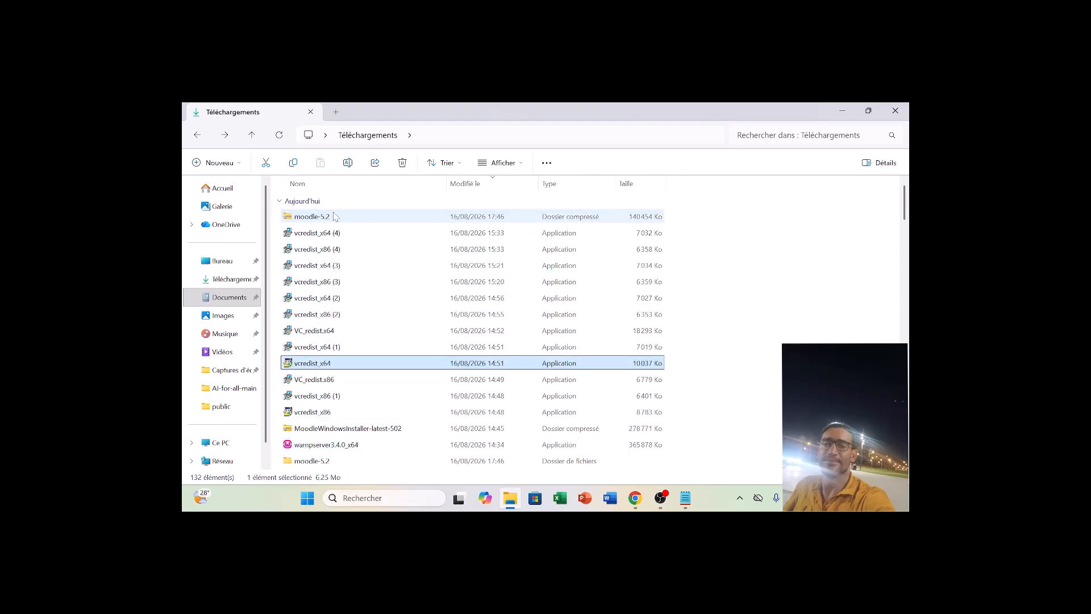
{"action": "key", "text": "Down"}
{"action": "key", "text": "Down"}
{"action": "key", "text": "Down"}
{"action": "key", "text": "Down"}
{"action": "key", "text": "Down"}
{"action": "key", "text": "Down"}
{"action": "key", "text": "Down"}
{"action": "key", "text": "Down"}
{"action": "key", "text": "Down"}
{"action": "key", "text": "Down"}
{"action": "key", "text": "Down"}
{"action": "key", "text": "Down"}
{"action": "key", "text": "Down"}
{"action": "key", "text": "Down"}
{"action": "key", "text": "Down"}
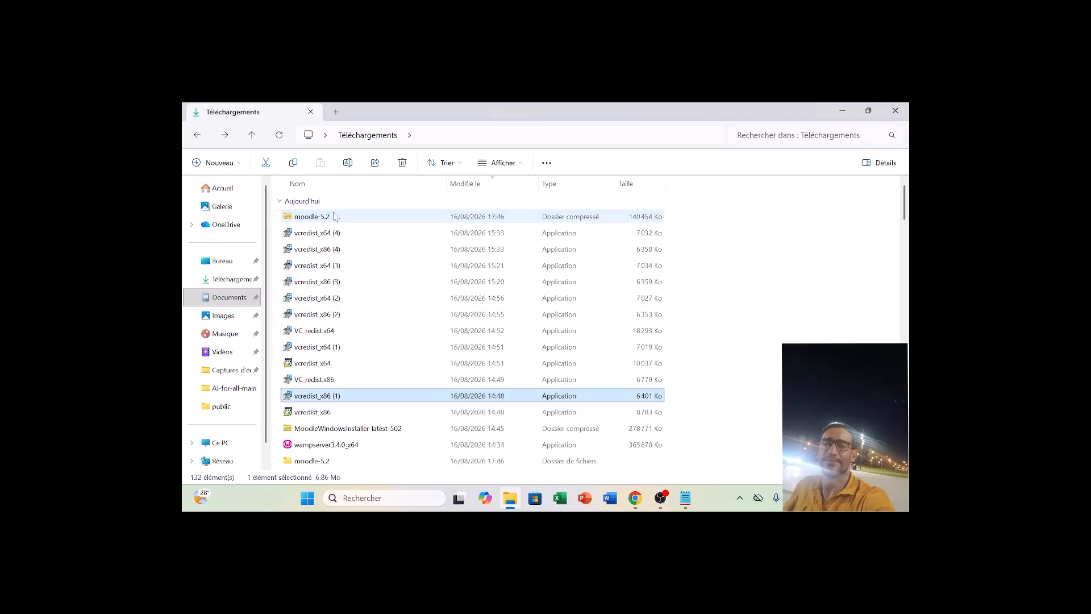
Open the moodle folder inside the moodlestd folder in Downloads.
{"action": "key", "text": "Down"}
{"action": "key", "text": "Down"}
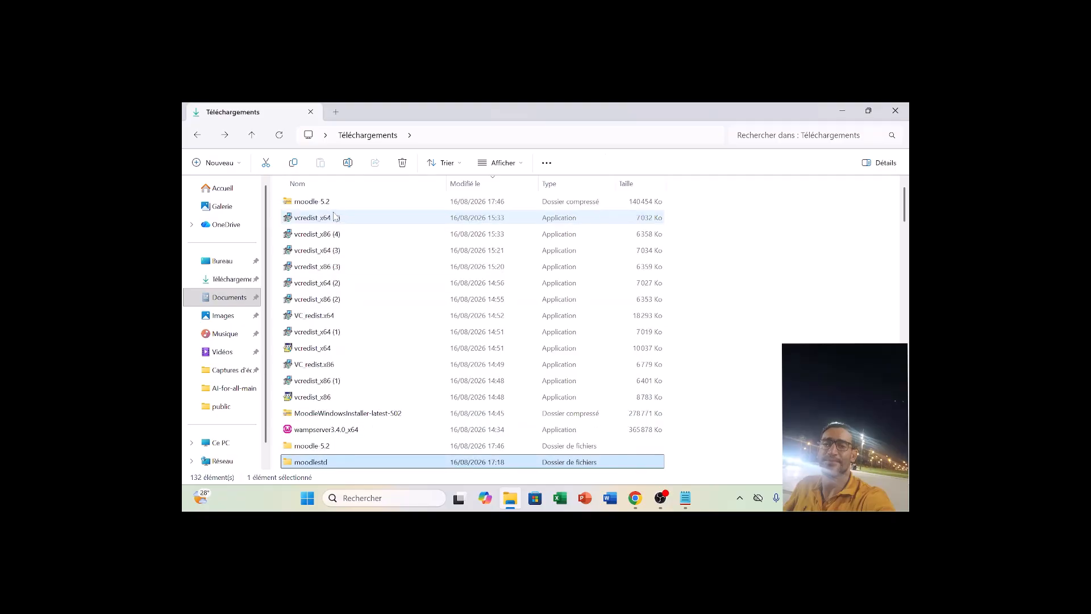
{"action": "key", "text": "Down"}
{"action": "key", "text": "Down"}
{"action": "key", "text": "Down"}
{"action": "key", "text": "Up"}
{"action": "key", "text": "Up"}
{"action": "key", "text": "Up"}
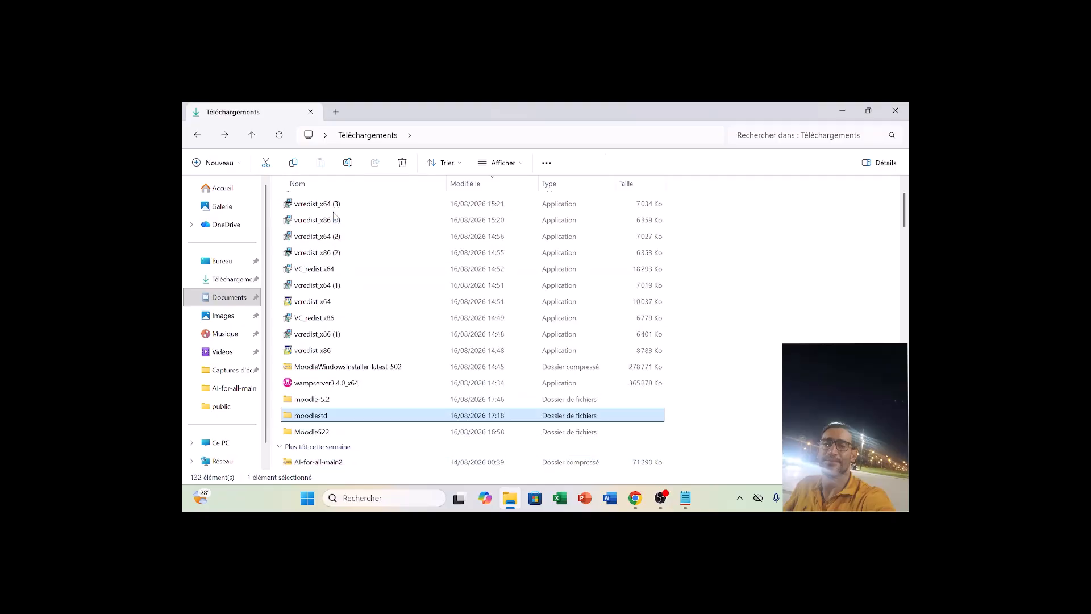
{"action": "key", "text": "Return"}
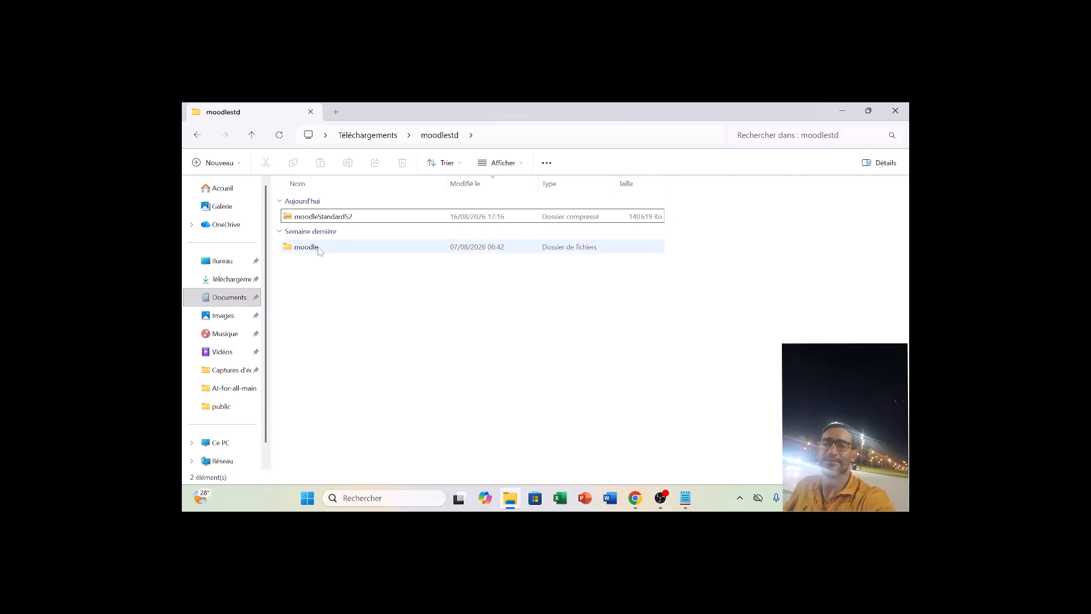
{"action": "double_click", "coordinate": [321, 247]}
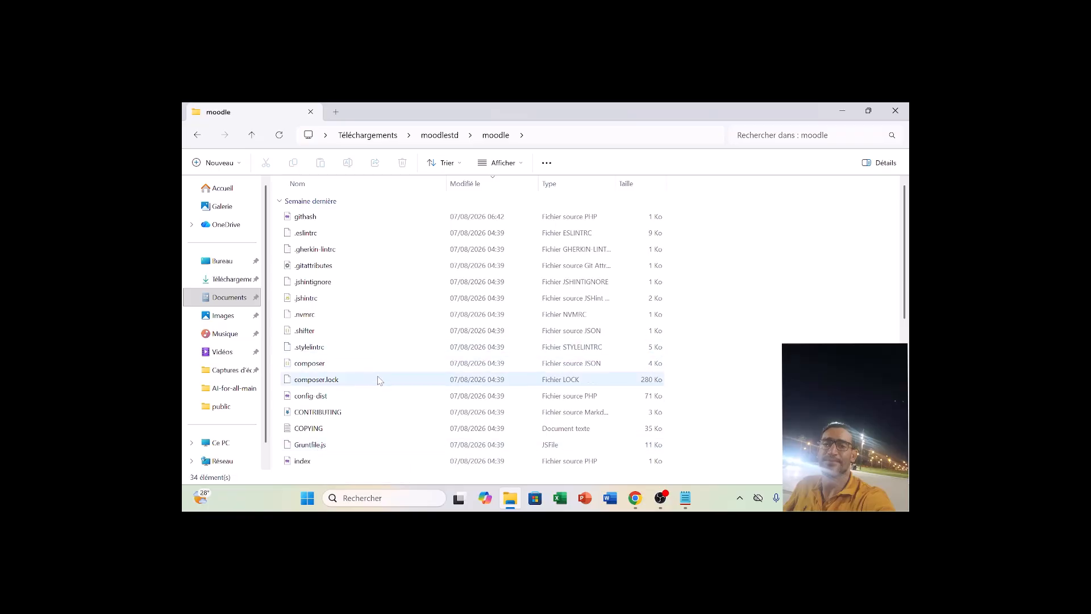
Open the public folder within the moodle folder of moodlestd.
{"action": "key", "text": "p"}
{"action": "key", "text": "Down"}
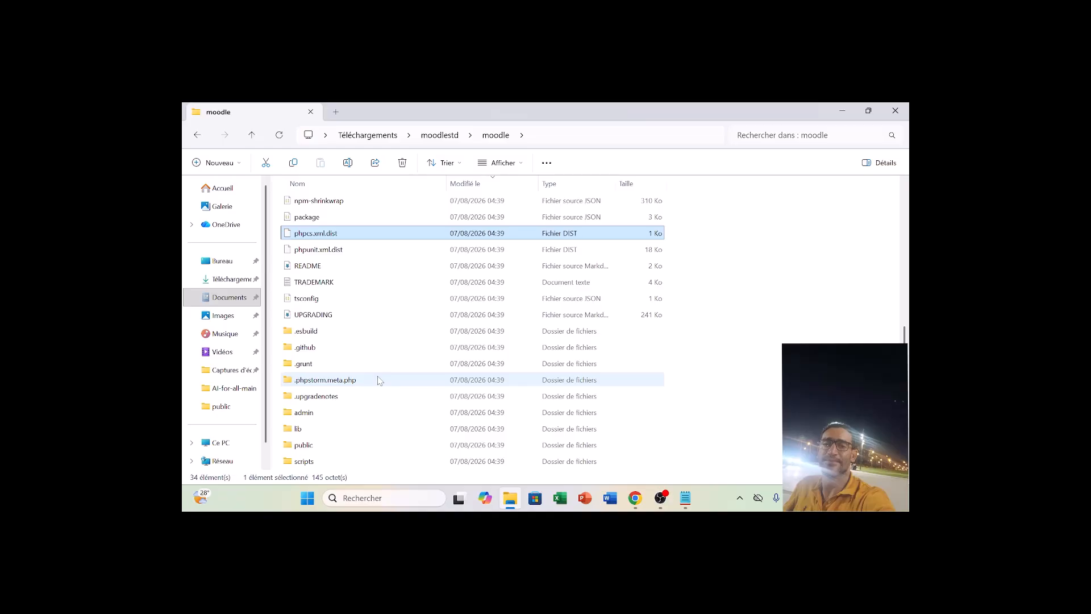
{"action": "key", "text": "Down"}
{"action": "key", "text": "Up"}
{"action": "key", "text": "Up"}
{"action": "key", "text": "Down"}
{"action": "key", "text": "Down"}
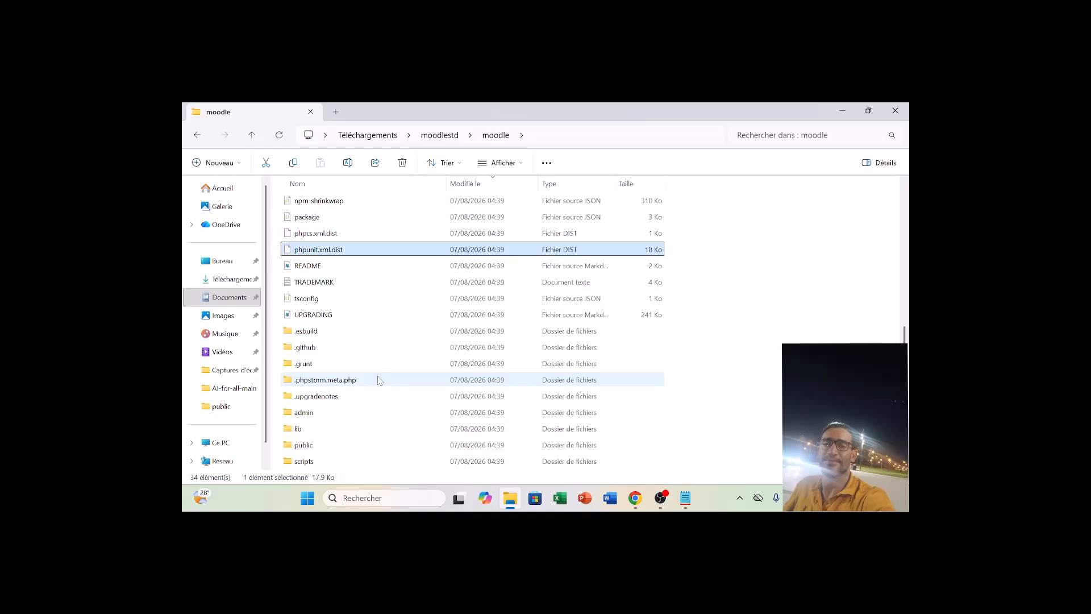
{"action": "key", "text": "p"}
{"action": "key", "text": "p"}
{"action": "key", "text": "p"}
{"action": "key", "text": "p"}
{"action": "key", "text": "p"}
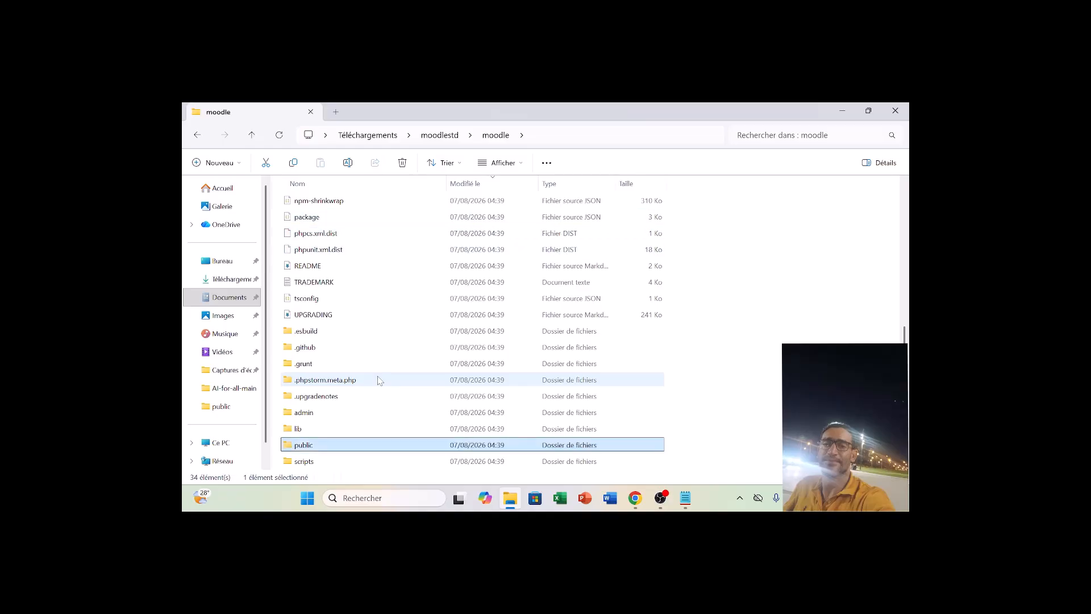
{"action": "key", "text": "Return"}
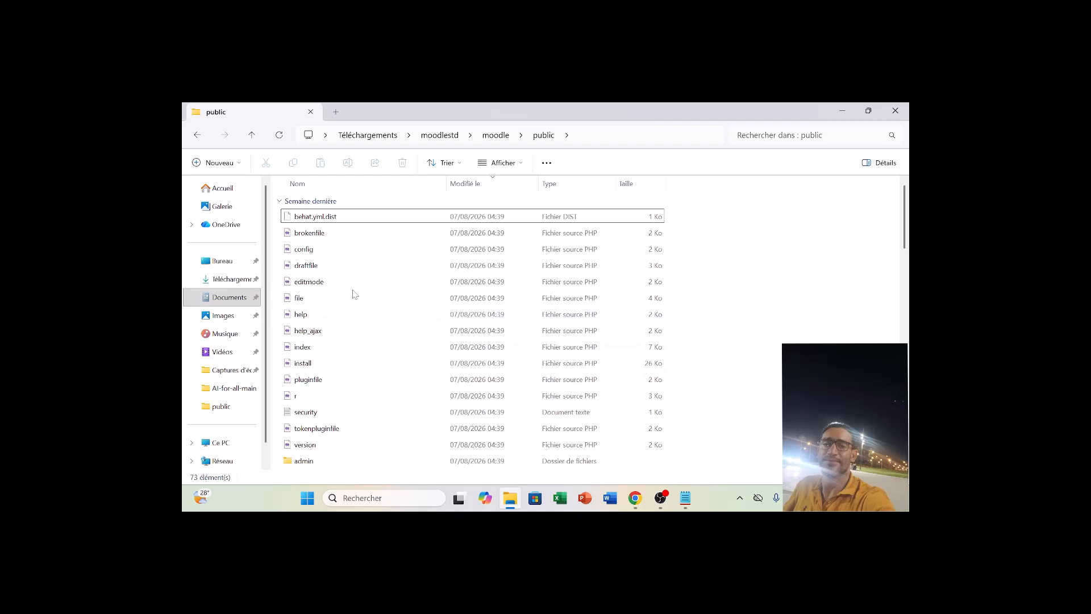
Open the version PHP file from moodlestd's public folder in Notepad and dismiss the Microsoft sign-in dialog.
{"action": "left_click", "coordinate": [327, 429]}
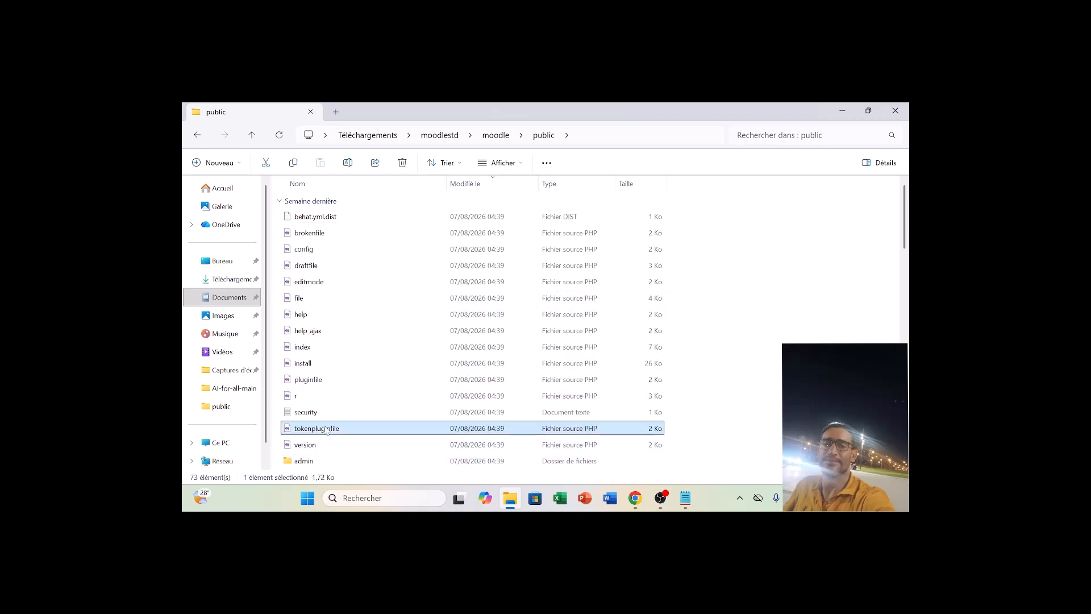
{"action": "left_click", "coordinate": [319, 448]}
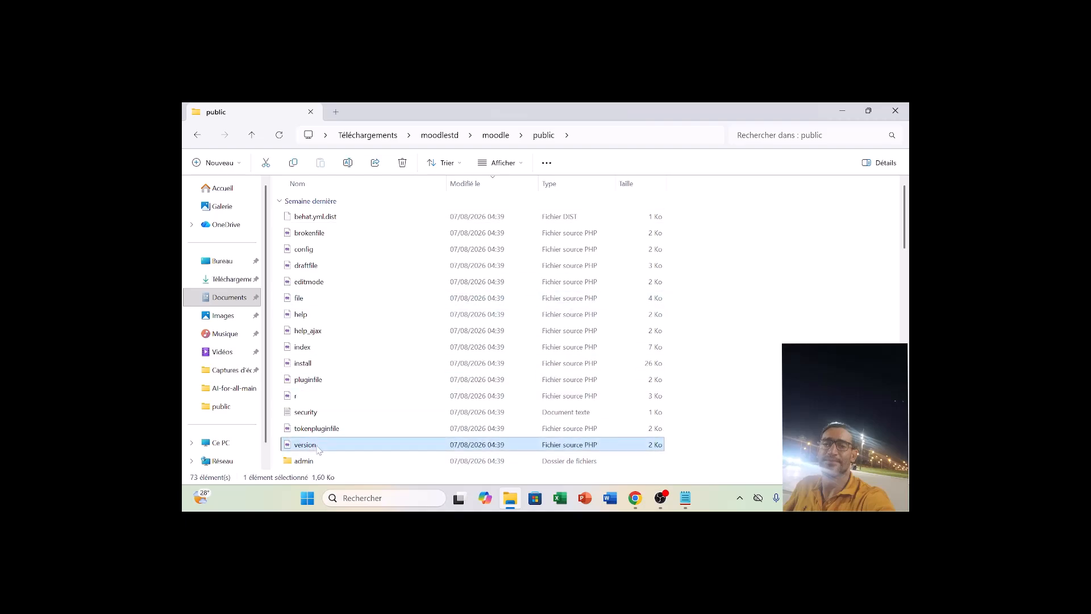
{"action": "right_click", "coordinate": [319, 449]}
{"action": "mouse_move", "coordinate": [370, 243]}
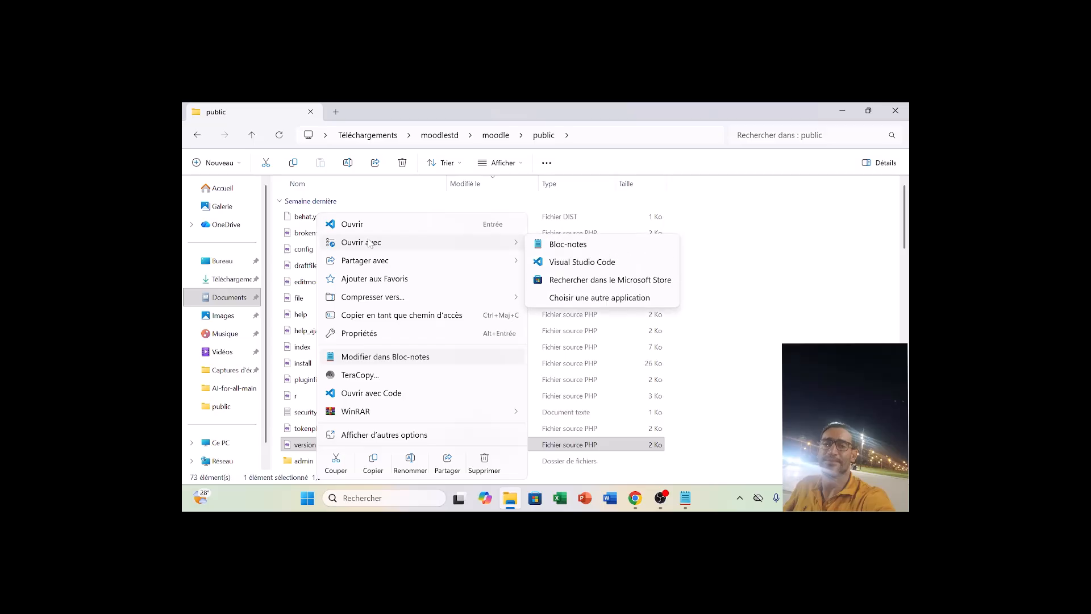
{"action": "left_click", "coordinate": [612, 251]}
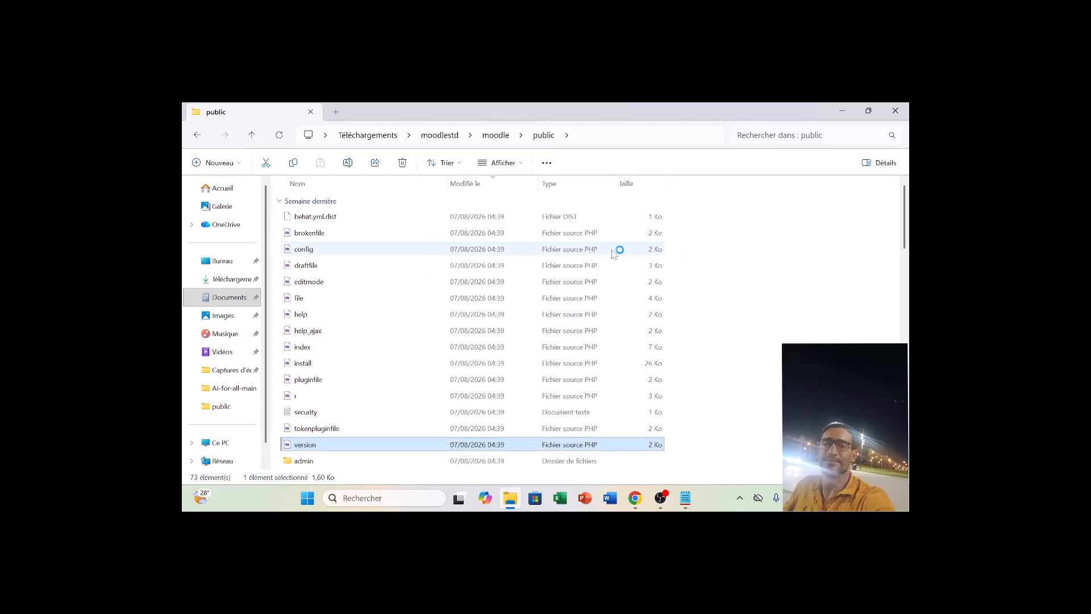
{"action": "key", "text": "ctrl+a"}
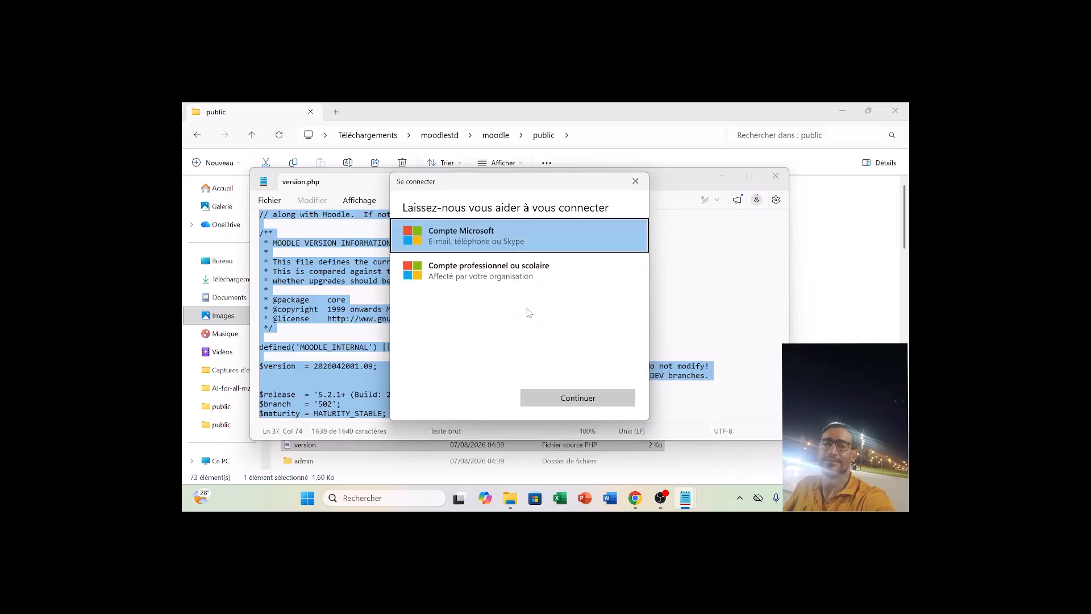
{"action": "left_click", "coordinate": [635, 181]}
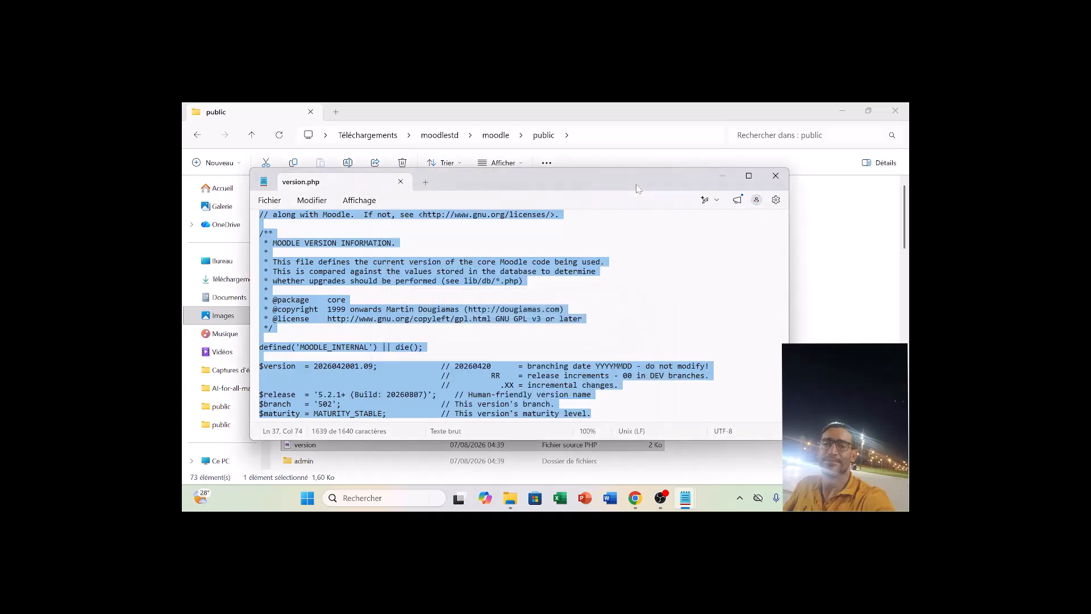
Search version.php for $release to read the Moodle version, and minimize the Notepad window.
{"action": "key", "text": "ctrl+f"}
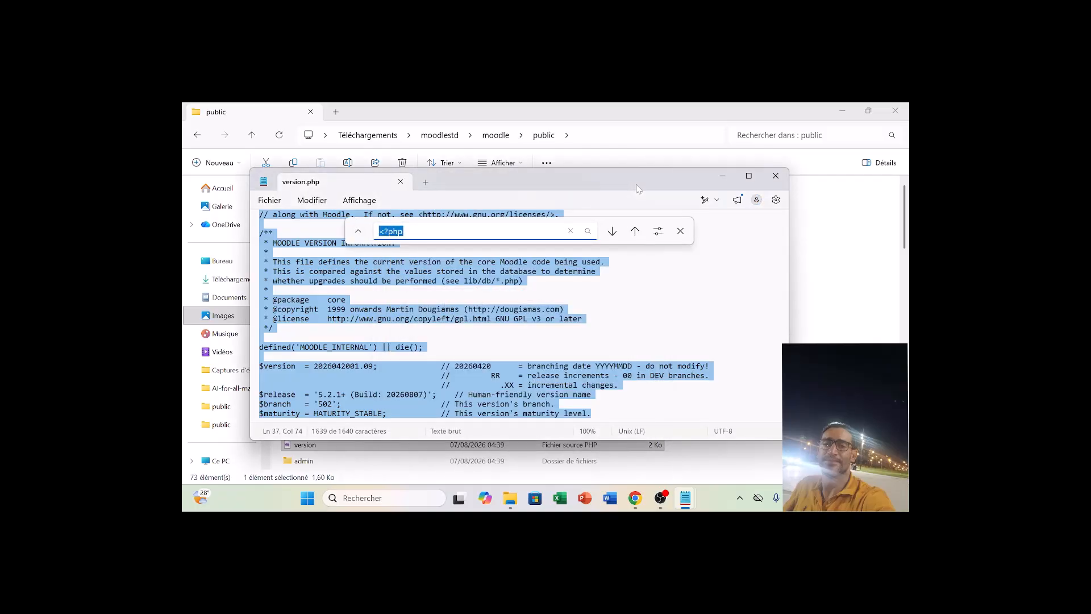
{"action": "type", "text": "release"}
{"action": "key", "text": "Return"}
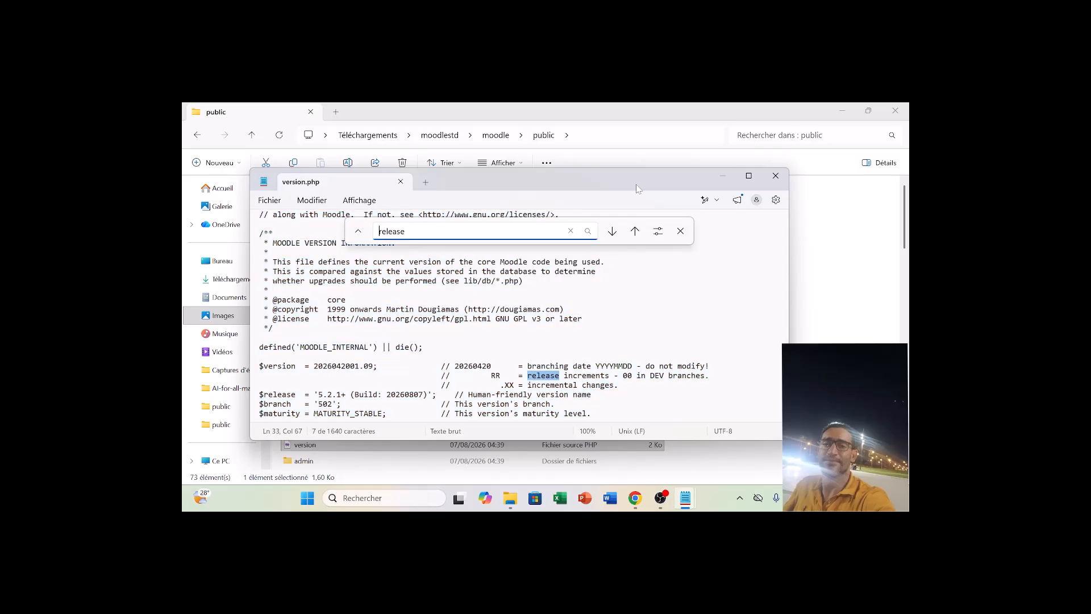
{"action": "type", "text": "$"}
{"action": "key", "text": "Return"}
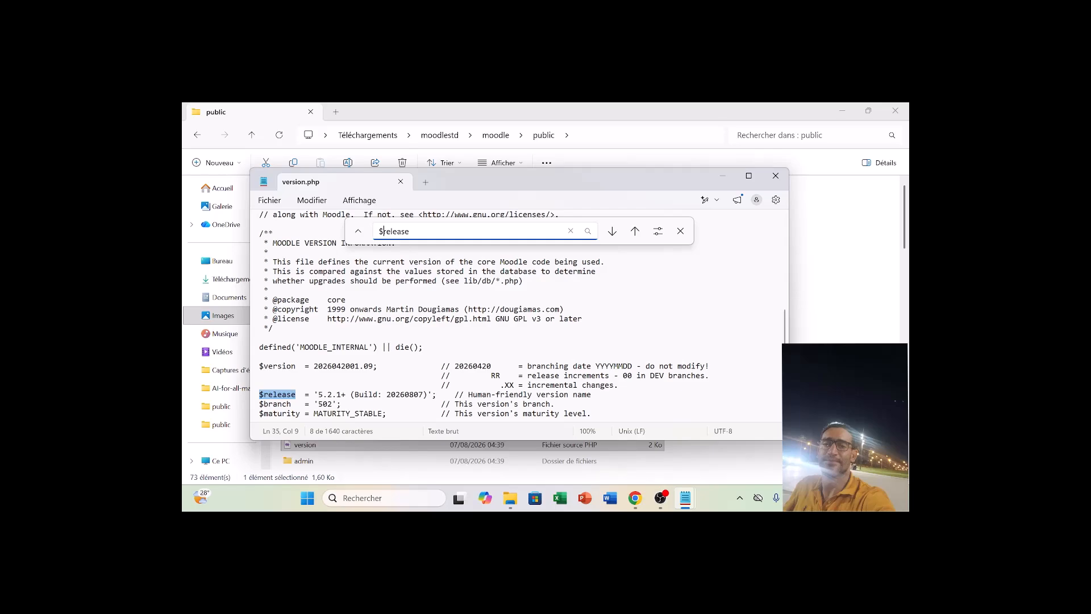
{"action": "left_click", "coordinate": [723, 176]}
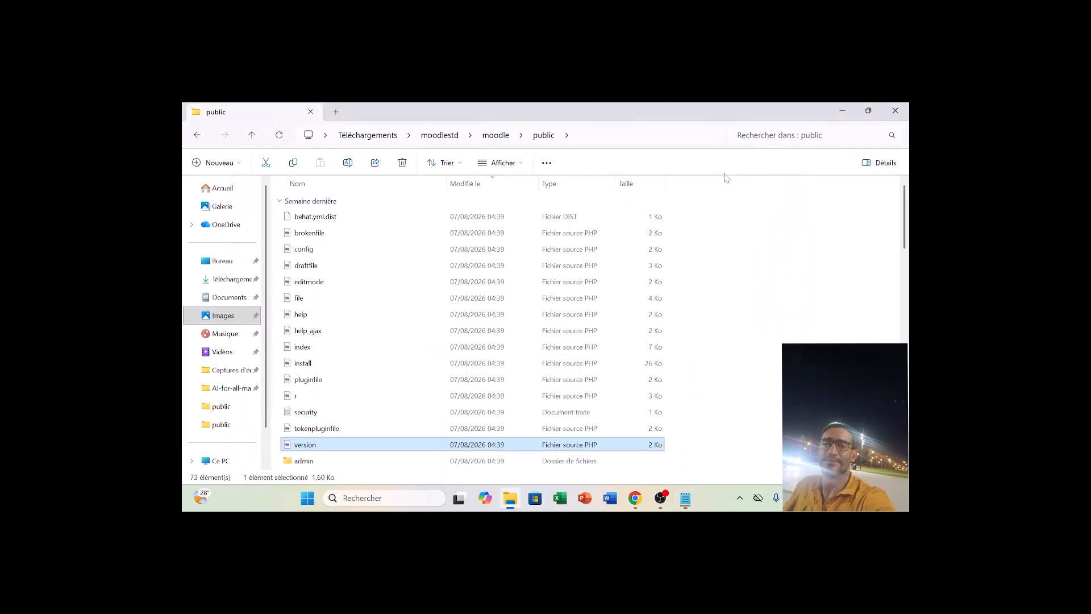
Open the moodle folder in C:\wamp64\www\server to inspect the Moodle files placed in the Wampserver directory.
{"action": "left_click", "coordinate": [493, 141]}
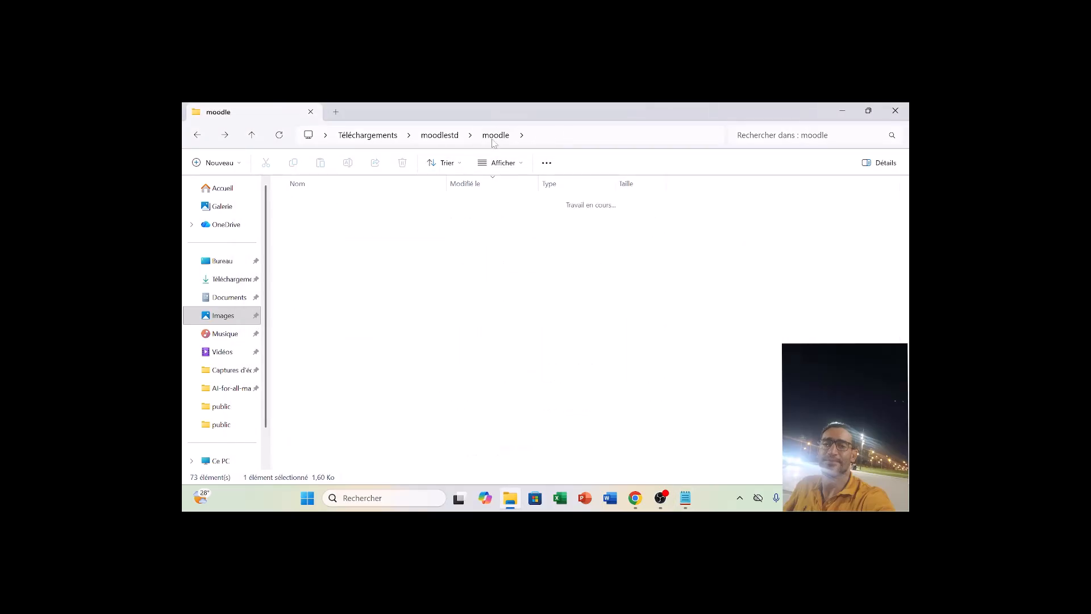
{"action": "left_click", "coordinate": [221, 460]}
{"action": "double_click", "coordinate": [342, 214]}
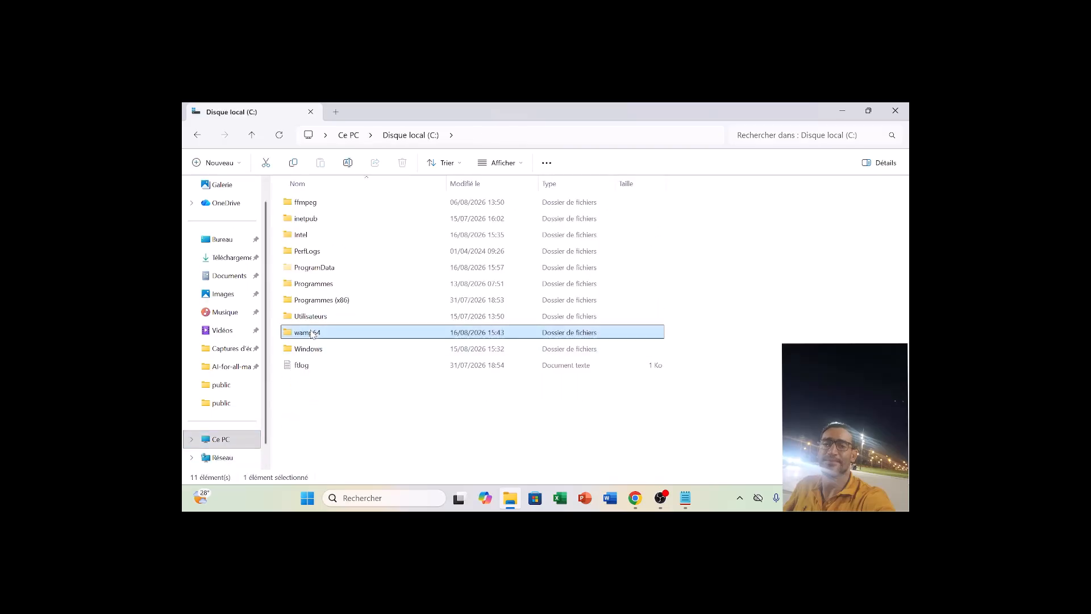
{"action": "double_click", "coordinate": [309, 332]}
{"action": "double_click", "coordinate": [303, 366]}
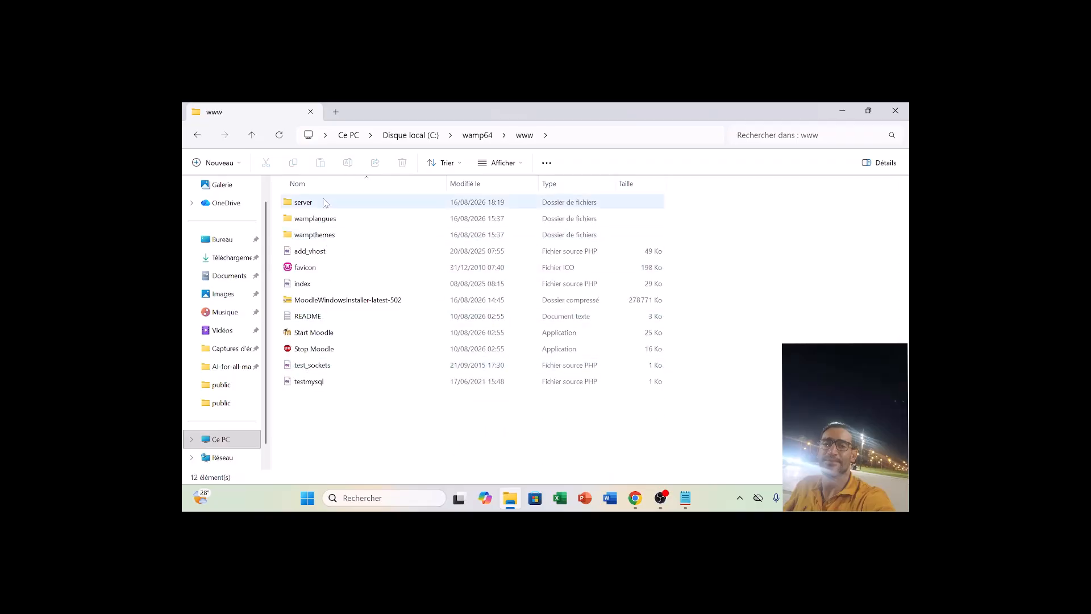
{"action": "double_click", "coordinate": [306, 203]}
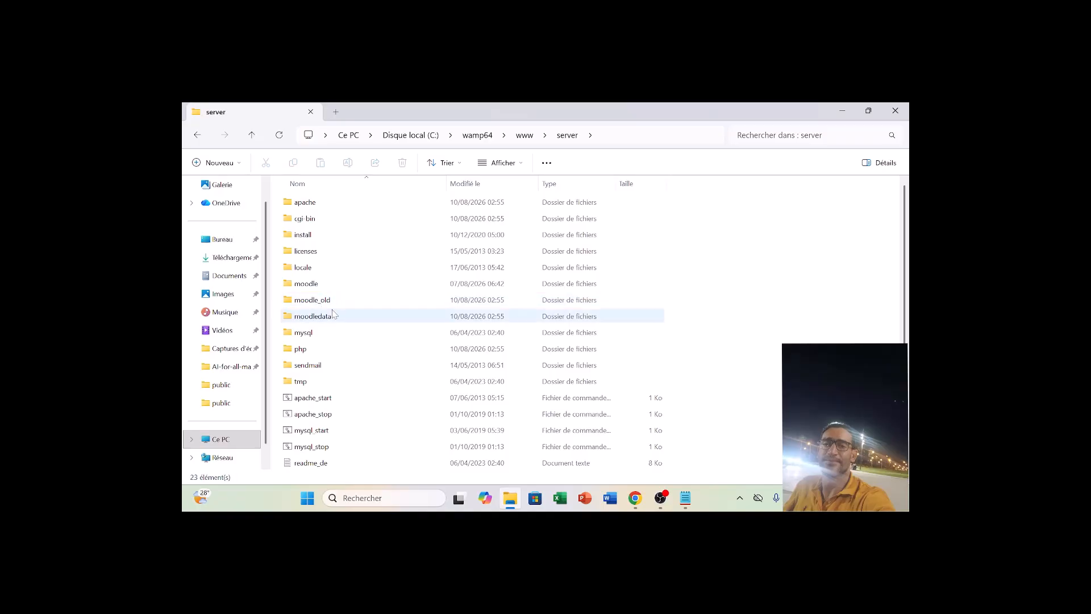
{"action": "double_click", "coordinate": [304, 284]}
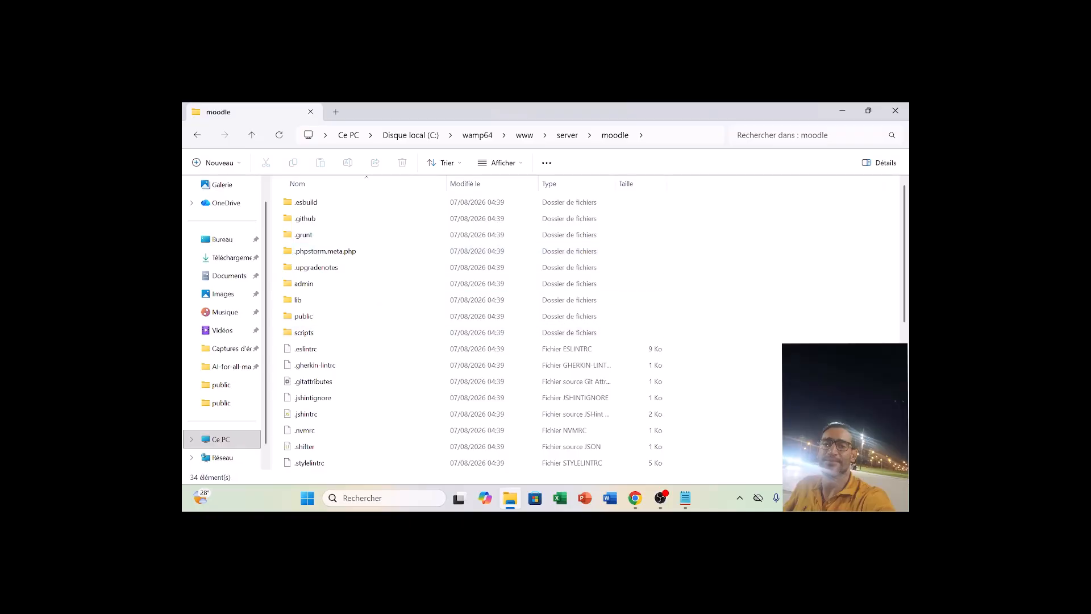
Check the Moodle installer page in Chrome, and bring the version.php Notepad window back up and maximize it.
{"action": "left_click", "coordinate": [634, 498]}
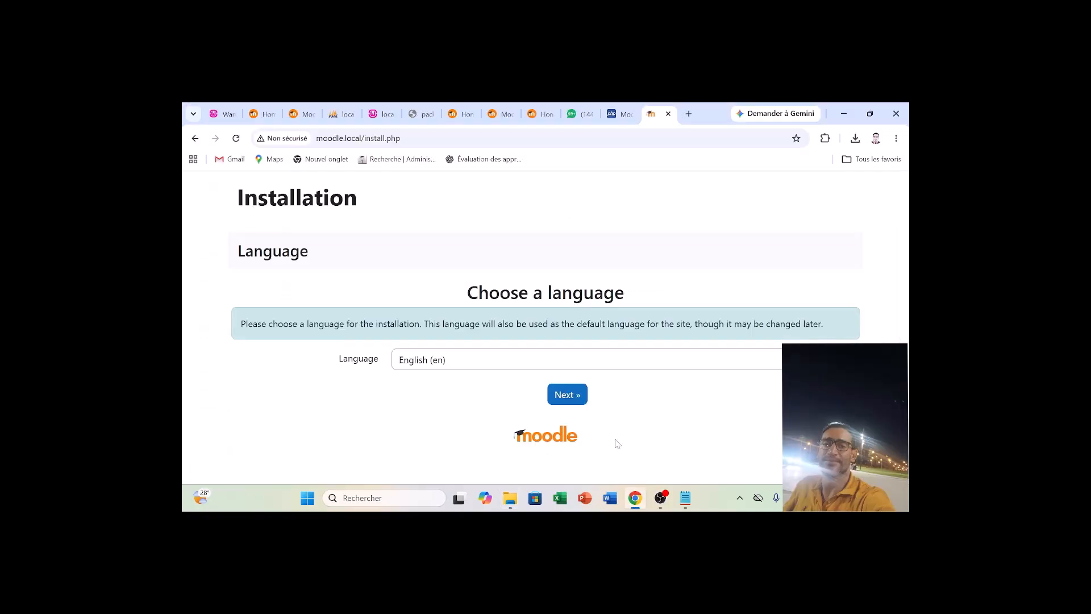
{"action": "left_click", "coordinate": [635, 498]}
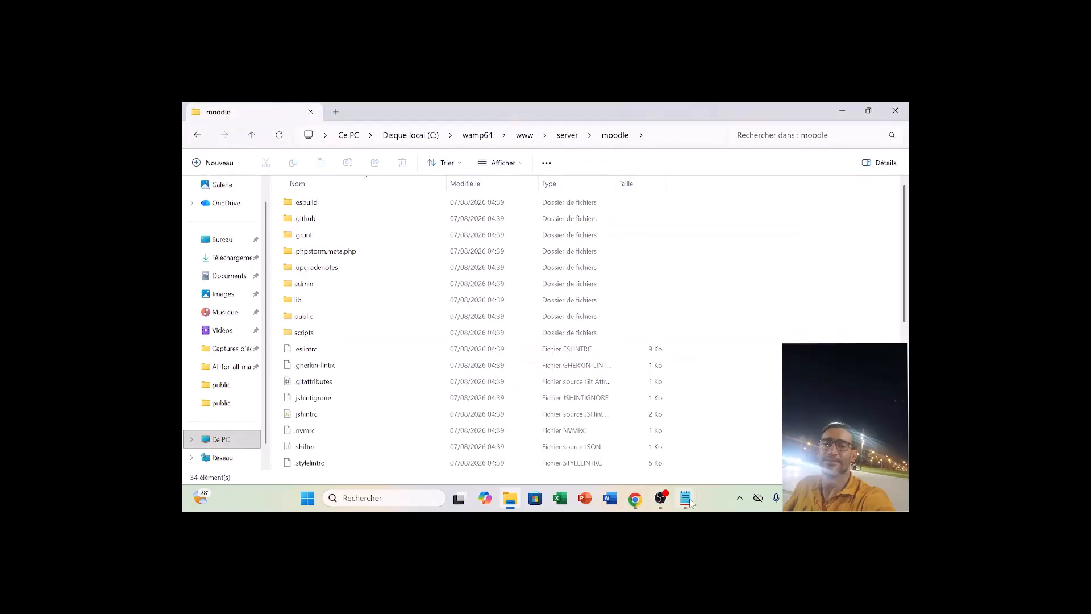
{"action": "mouse_move", "coordinate": [686, 499]}
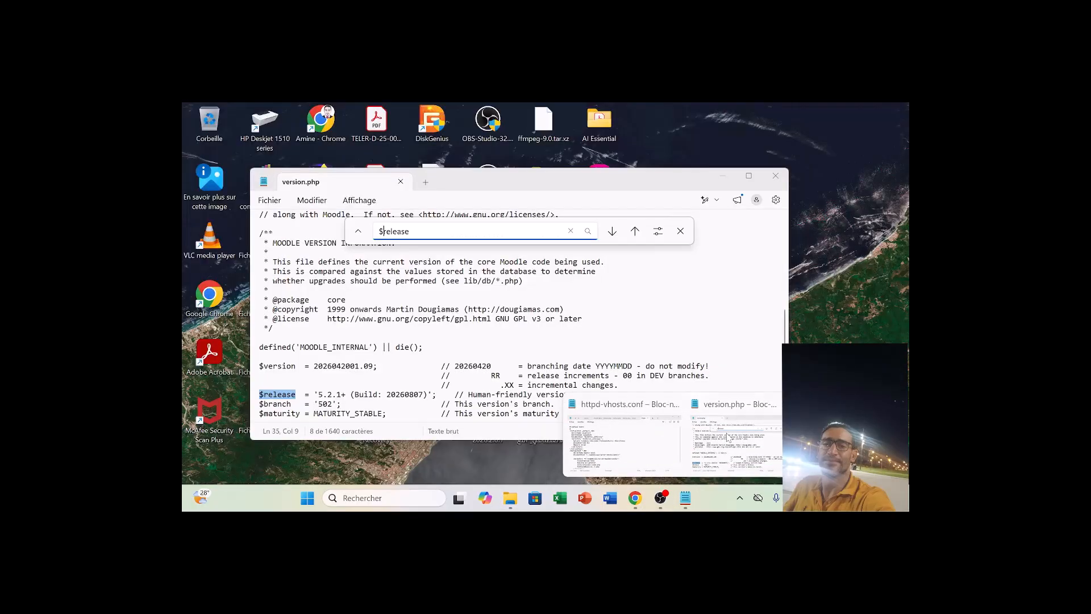
{"action": "left_click", "coordinate": [727, 437]}
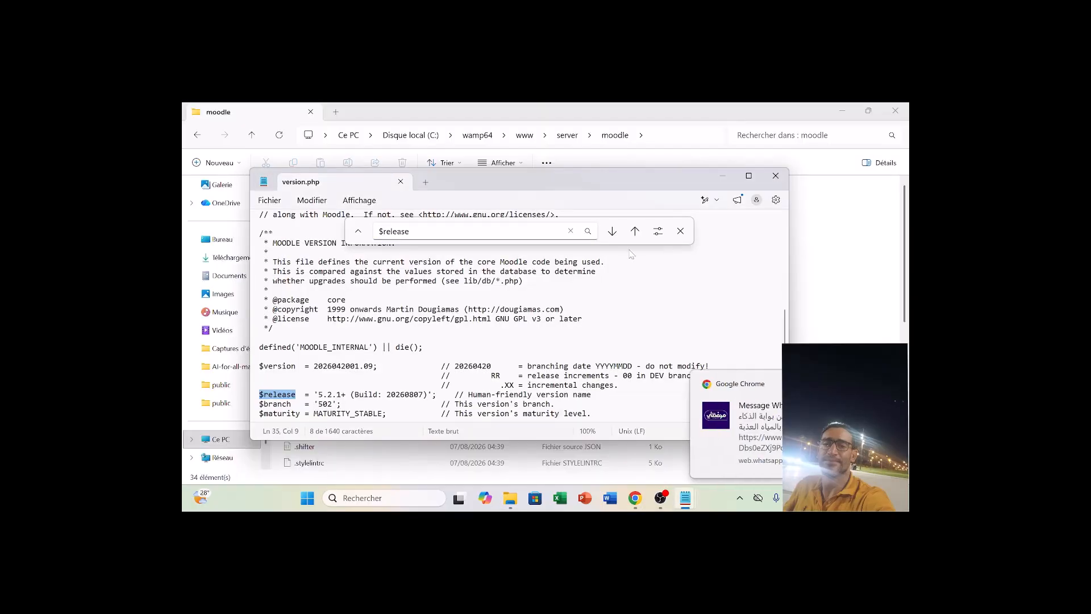
{"action": "double_click", "coordinate": [609, 185]}
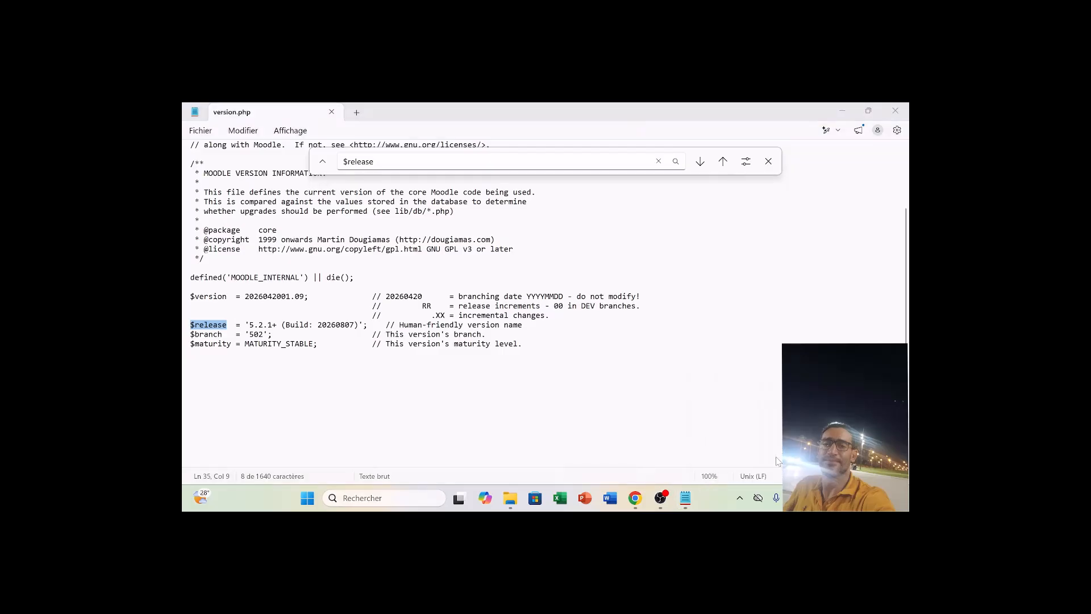
Open Apache's httpd-vhosts.conf file through Wampserver to review the moodle.local virtual host.
{"action": "left_click", "coordinate": [740, 498]}
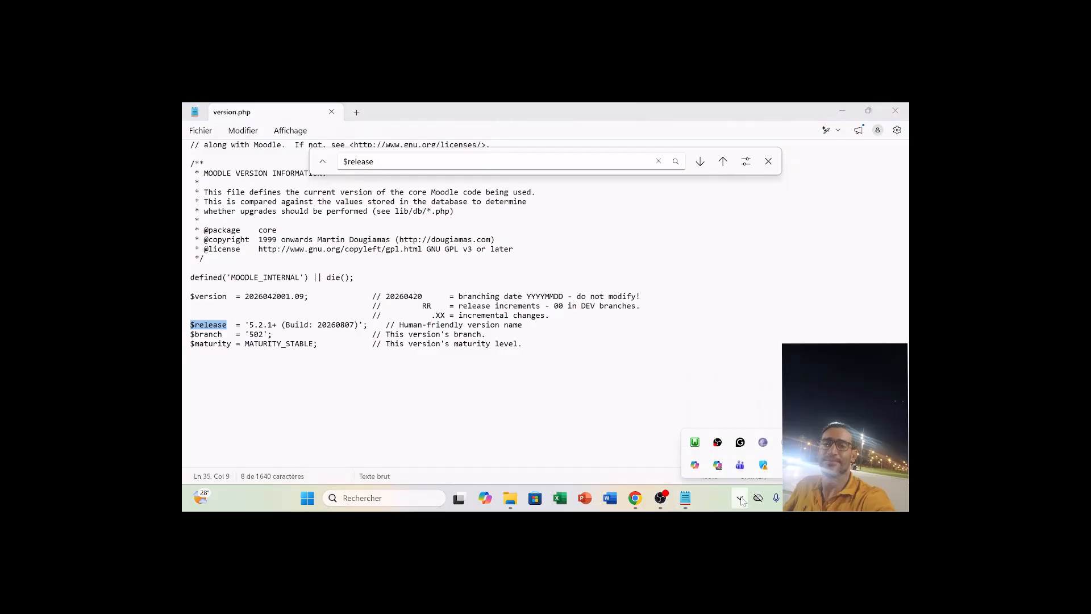
{"action": "left_click", "coordinate": [694, 442]}
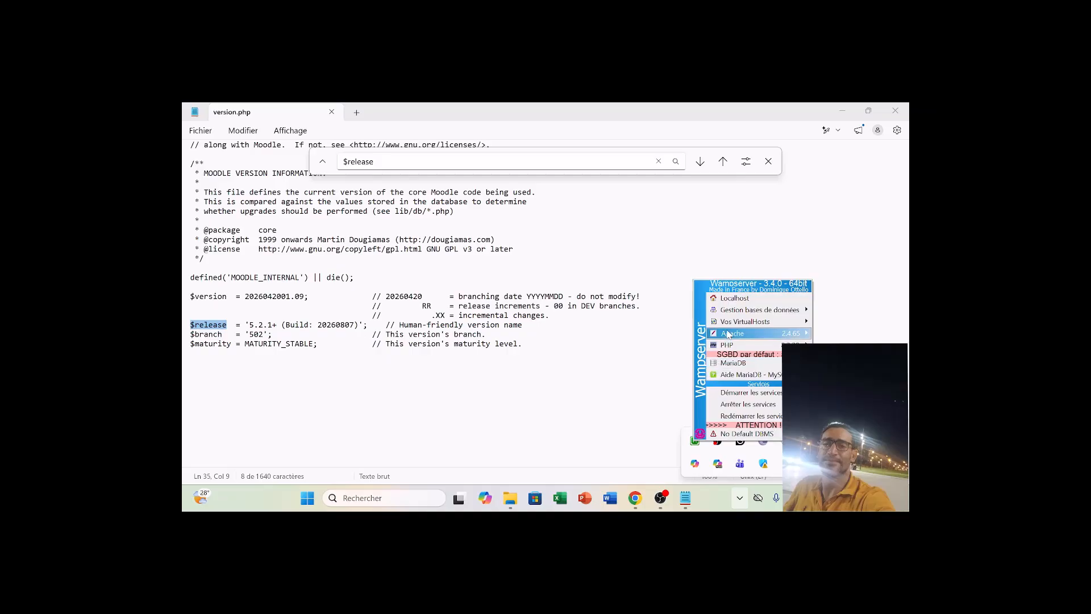
{"action": "mouse_move", "coordinate": [729, 335]}
{"action": "mouse_move", "coordinate": [603, 375]}
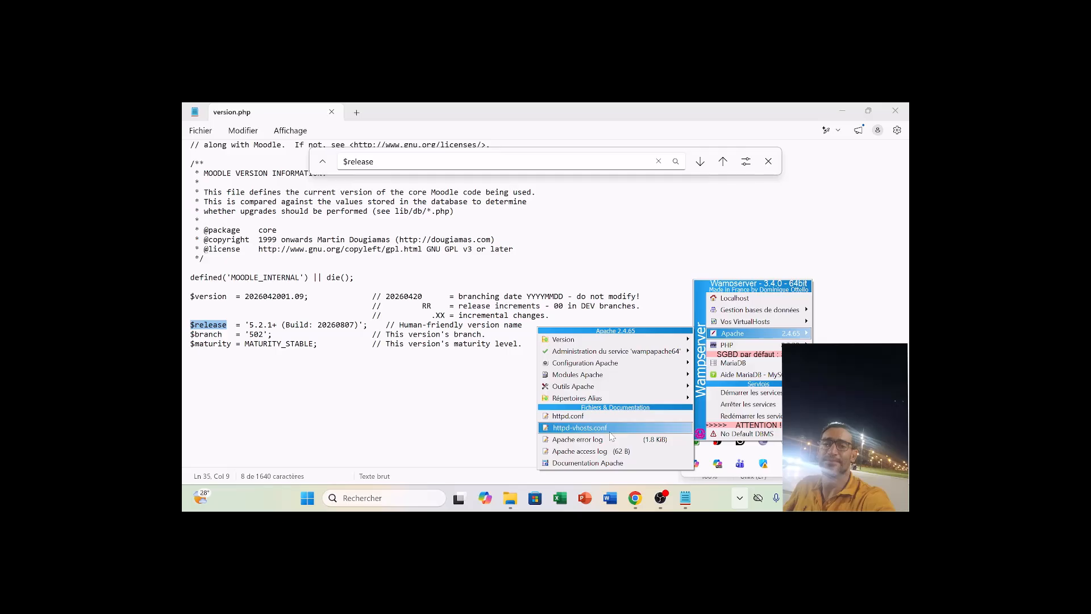
{"action": "left_click", "coordinate": [579, 428]}
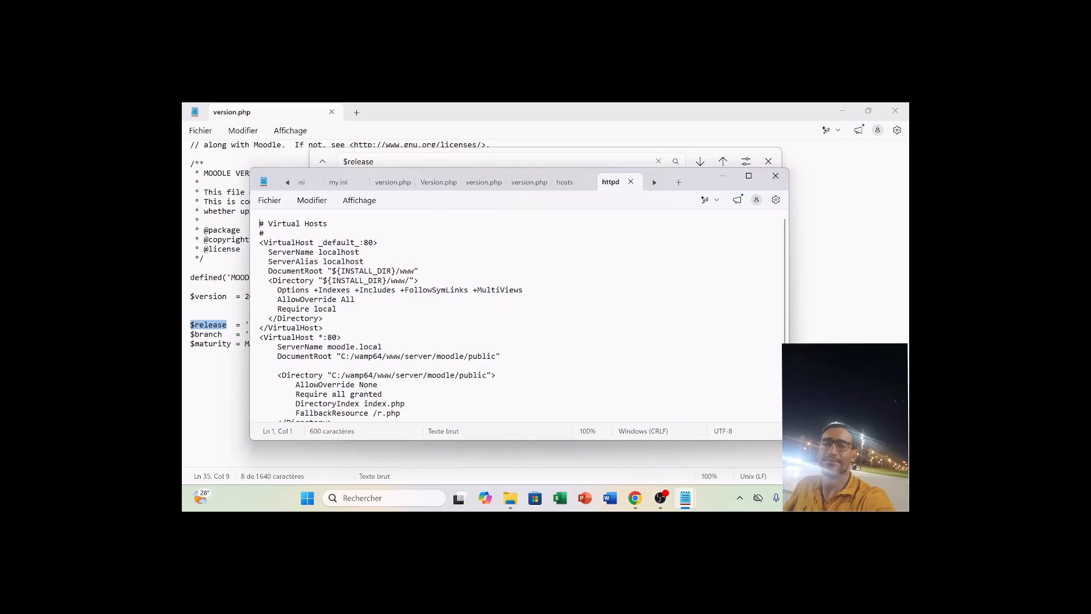
Close all open Notepad windows without saving the changes to liste.txt and Nouveau Document texte.txt.
{"action": "left_click", "coordinate": [776, 177]}
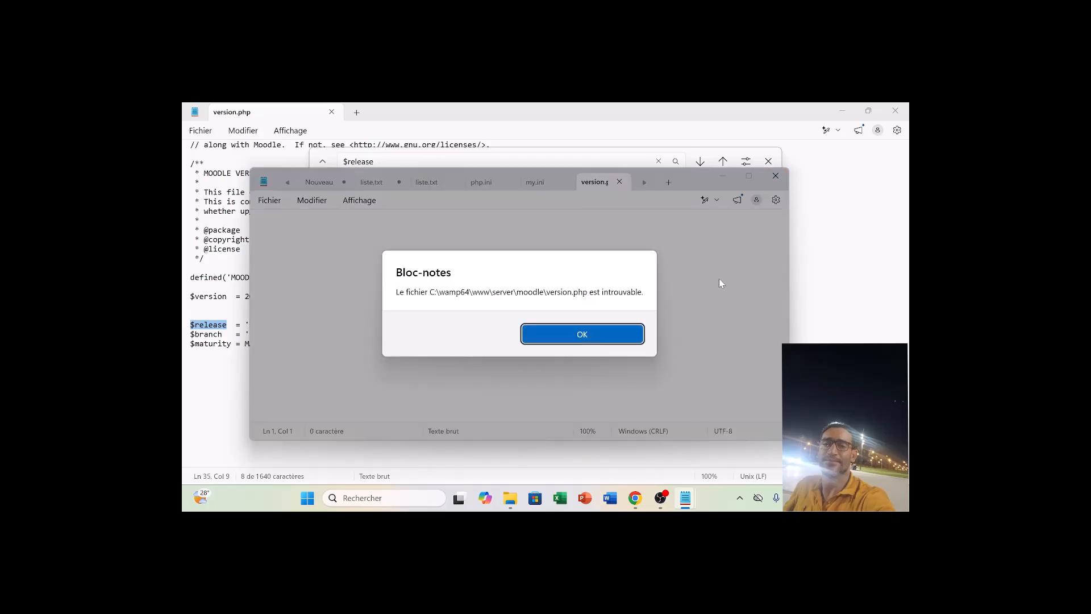
{"action": "left_click", "coordinate": [586, 334]}
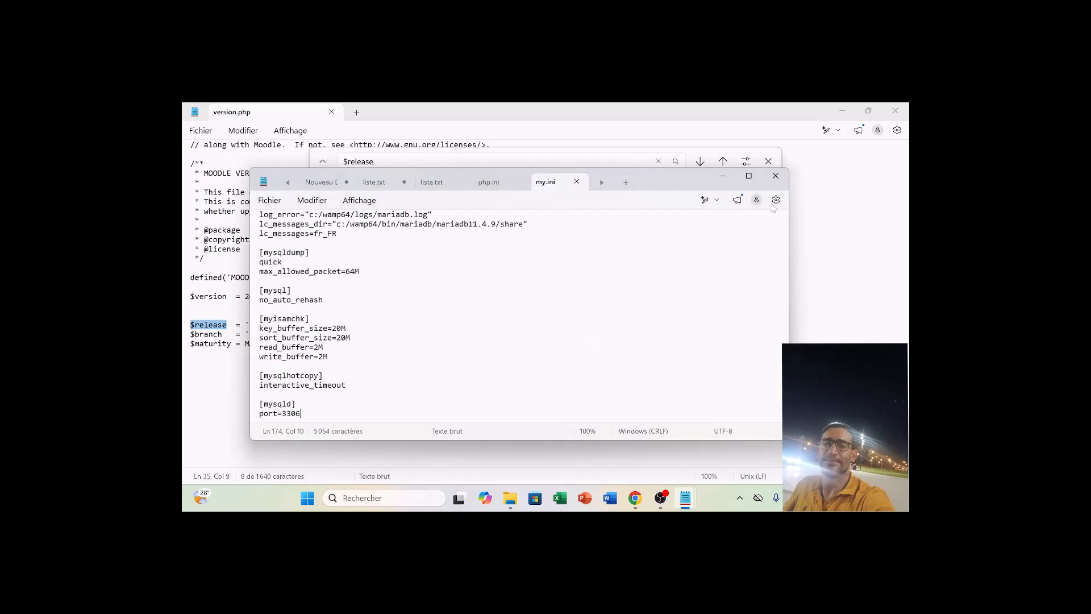
{"action": "left_click", "coordinate": [776, 175]}
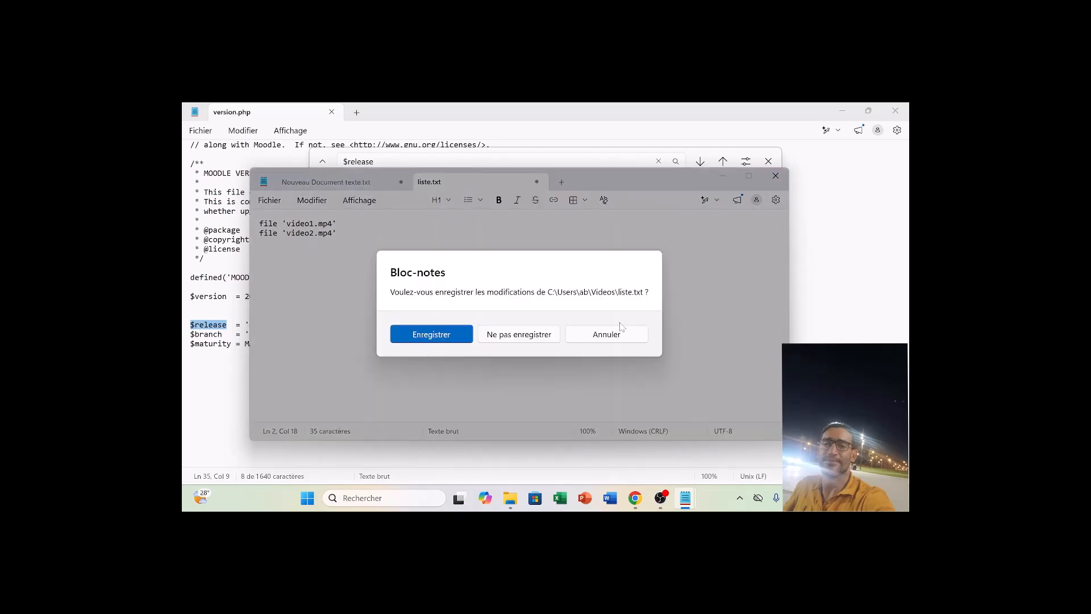
{"action": "left_click", "coordinate": [615, 336]}
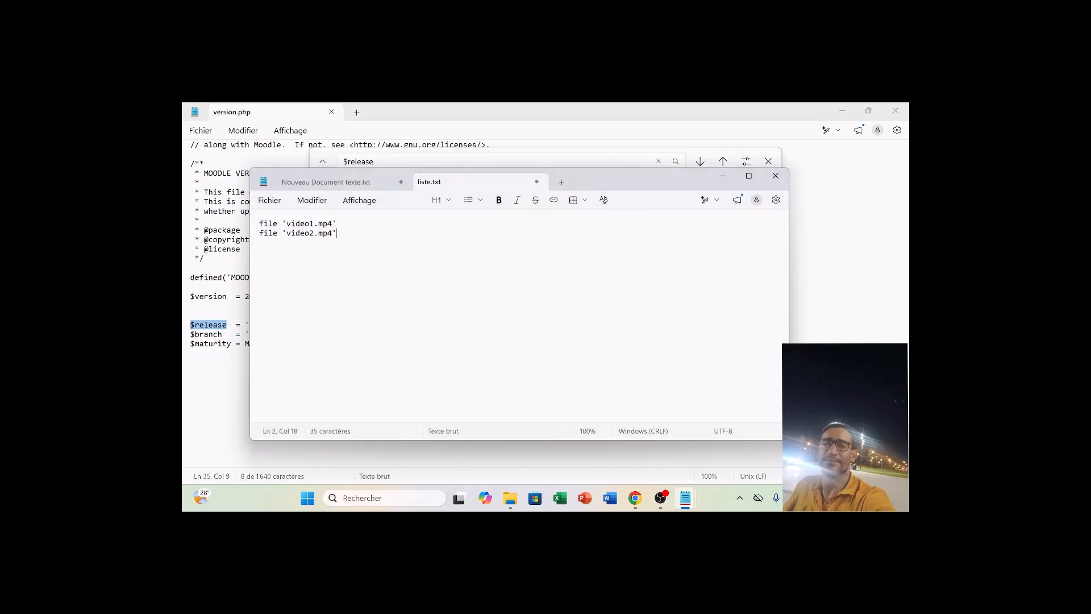
{"action": "left_click", "coordinate": [775, 176]}
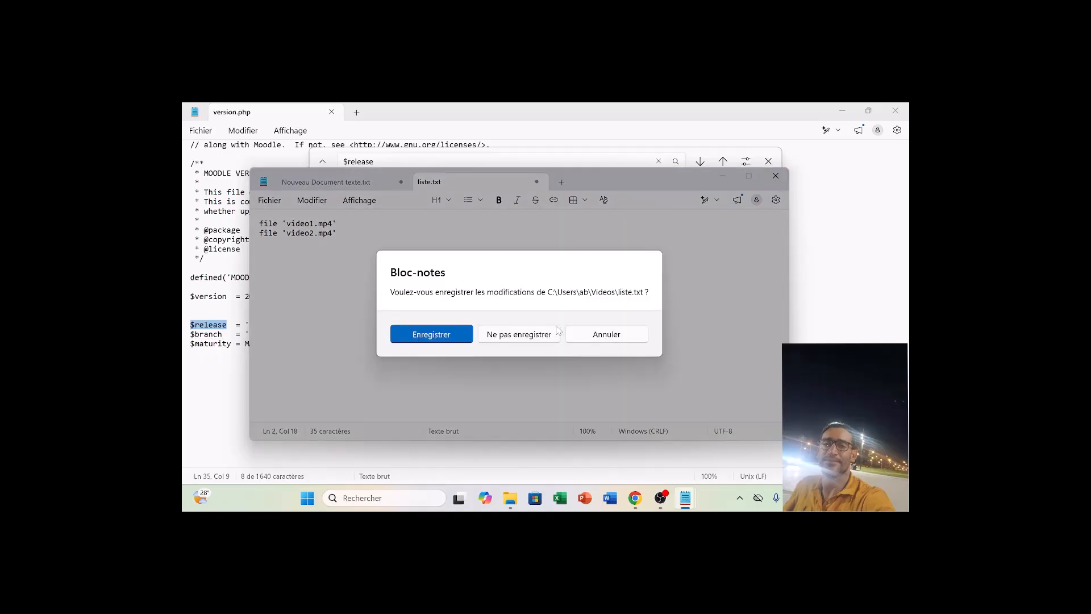
{"action": "left_click", "coordinate": [534, 336]}
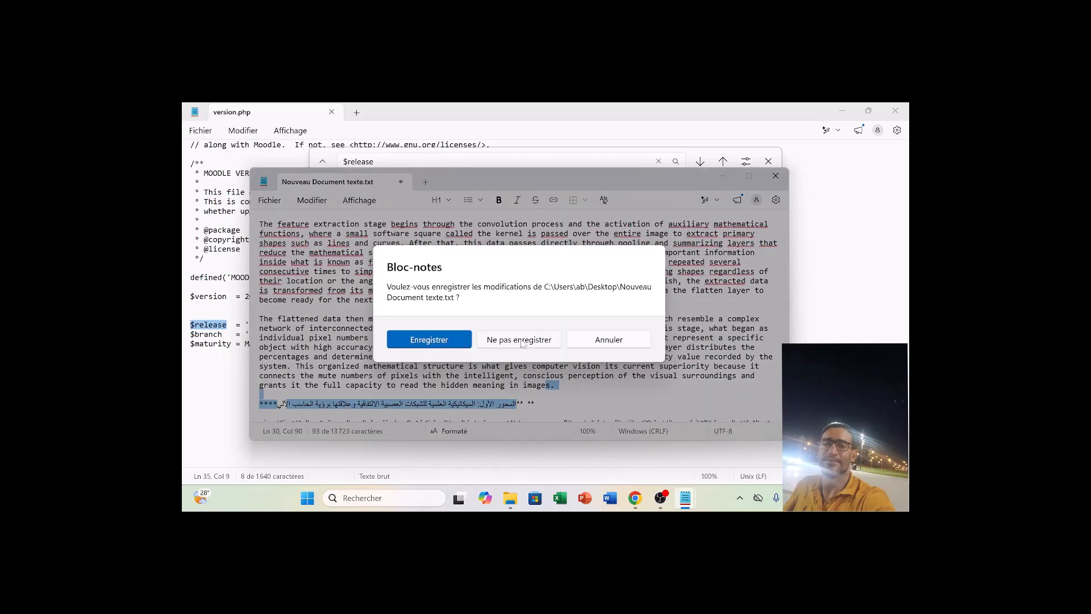
{"action": "left_click", "coordinate": [520, 340]}
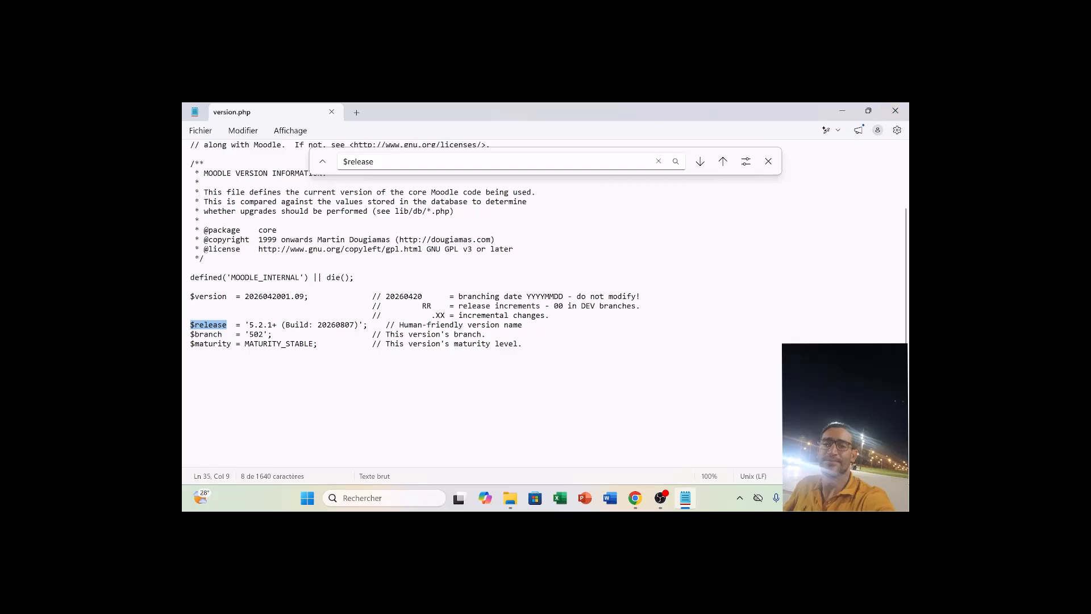
{"action": "left_click", "coordinate": [895, 111]}
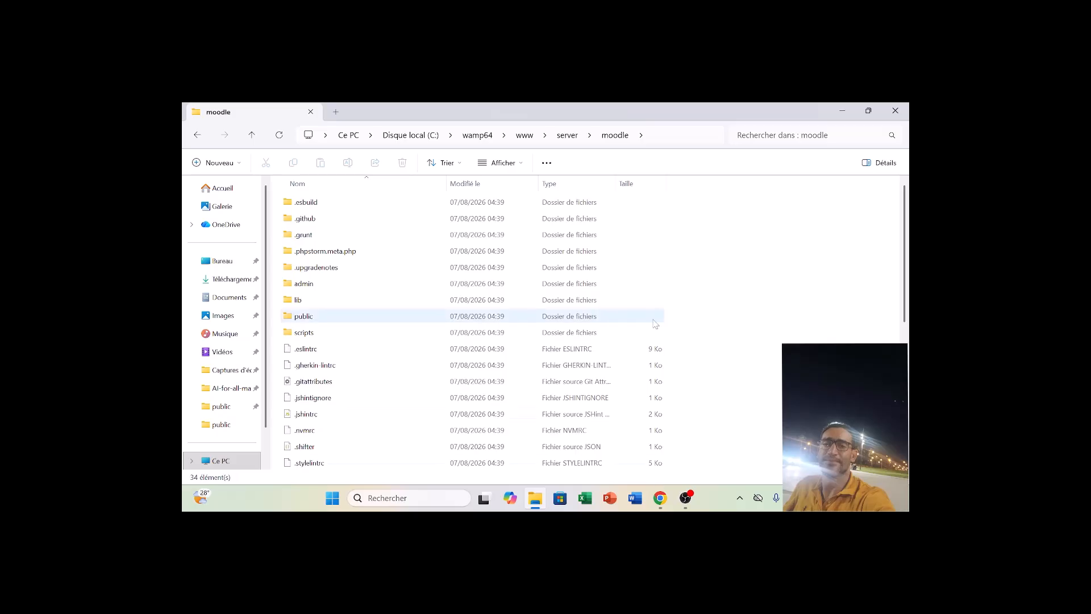
Go to the C:\Windows\System32\drivers\etc folder in File Explorer.
{"action": "left_click", "coordinate": [674, 134]}
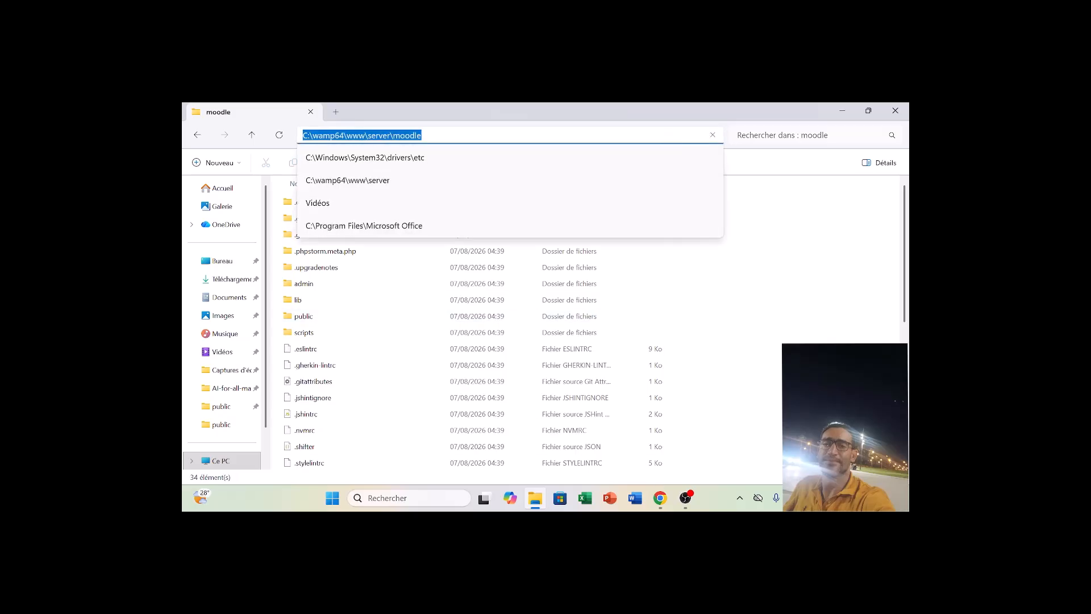
{"action": "left_click", "coordinate": [422, 136]}
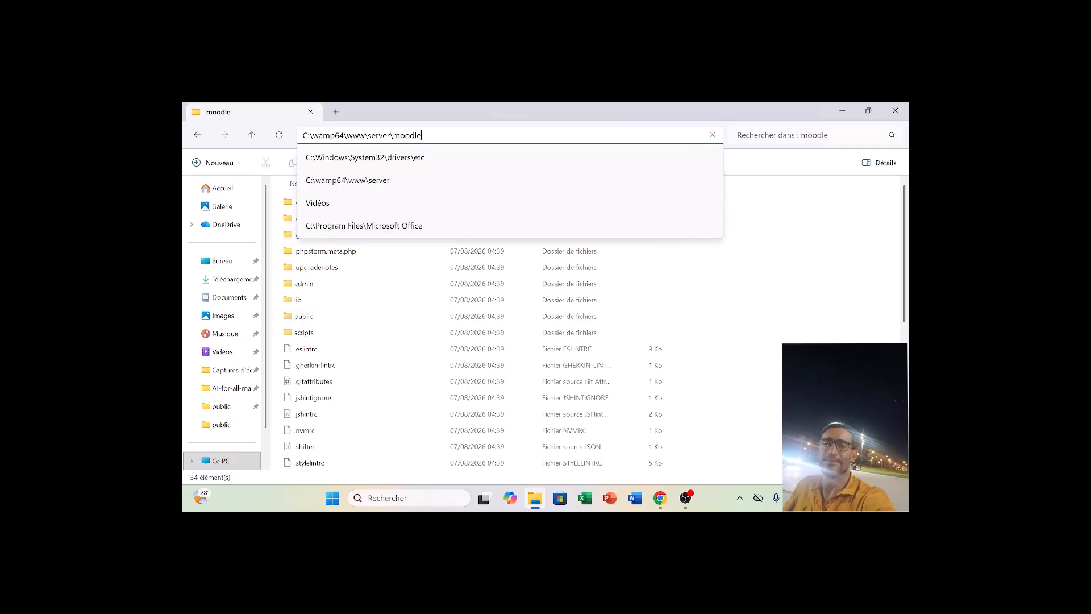
{"action": "key", "text": "BackSpace"}
{"action": "key", "text": "BackSpace"}
{"action": "key", "text": "BackSpace"}
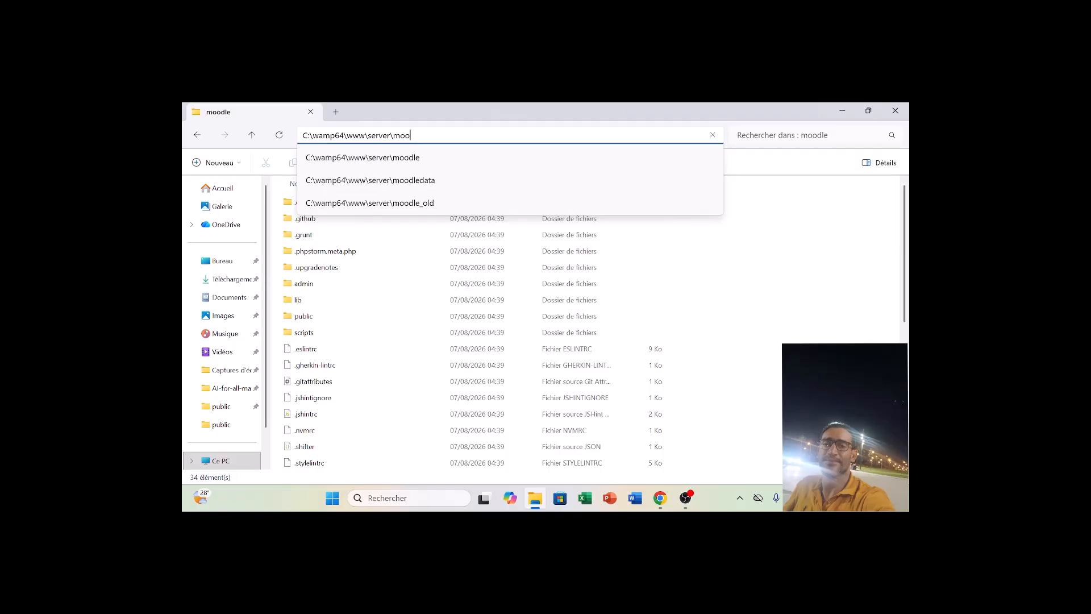
{"action": "type", "text": "dle"}
{"action": "key", "text": "BackSpace"}
{"action": "key", "text": "BackSpace"}
{"action": "key", "text": "BackSpace"}
{"action": "key", "text": "BackSpace"}
{"action": "key", "text": "BackSpace"}
{"action": "key", "text": "BackSpace"}
{"action": "key", "text": "BackSpace"}
{"action": "key", "text": "BackSpace"}
{"action": "key", "text": "BackSpace"}
{"action": "key", "text": "BackSpace"}
{"action": "key", "text": "BackSpace"}
{"action": "key", "text": "BackSpace"}
{"action": "key", "text": "BackSpace"}
{"action": "key", "text": "BackSpace"}
{"action": "key", "text": "BackSpace"}
{"action": "key", "text": "BackSpace"}
{"action": "key", "text": "BackSpace"}
{"action": "key", "text": "BackSpace"}
{"action": "key", "text": "BackSpace"}
{"action": "key", "text": "BackSpace"}
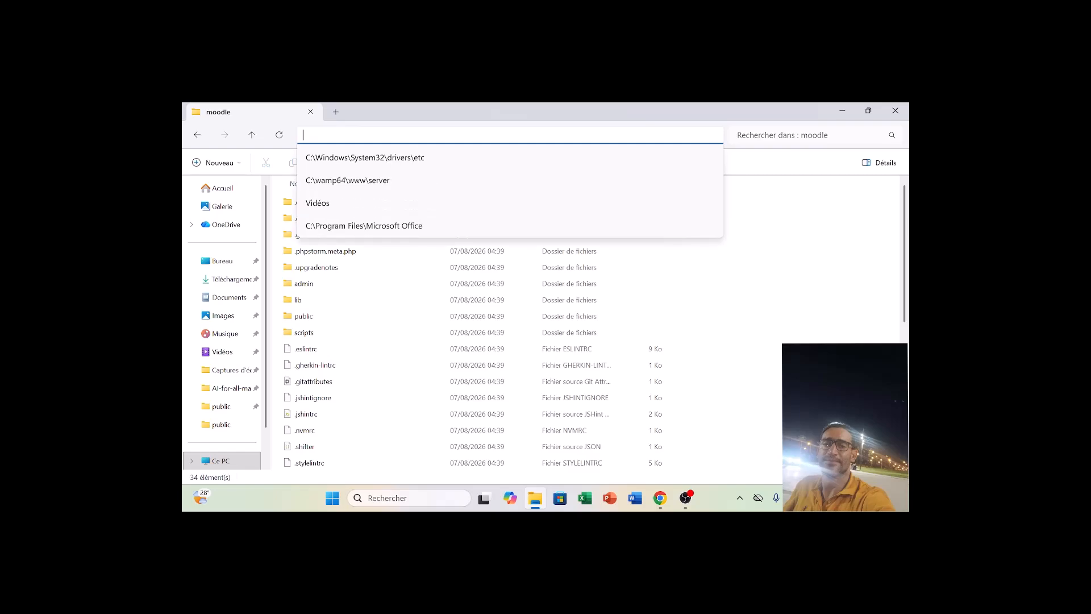
{"action": "key", "text": "Down"}
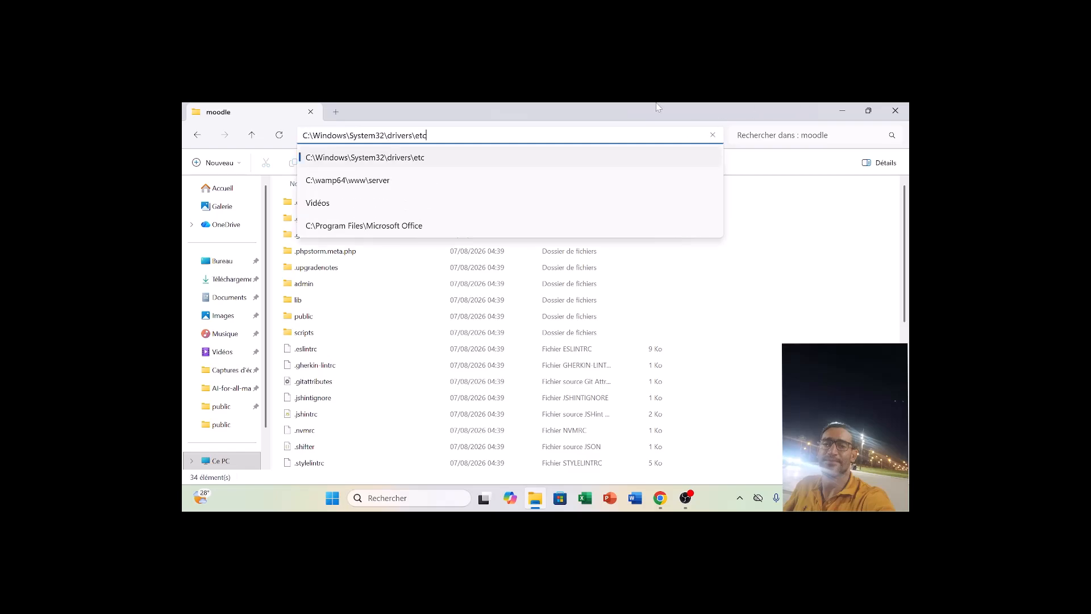
{"action": "key", "text": "Return"}
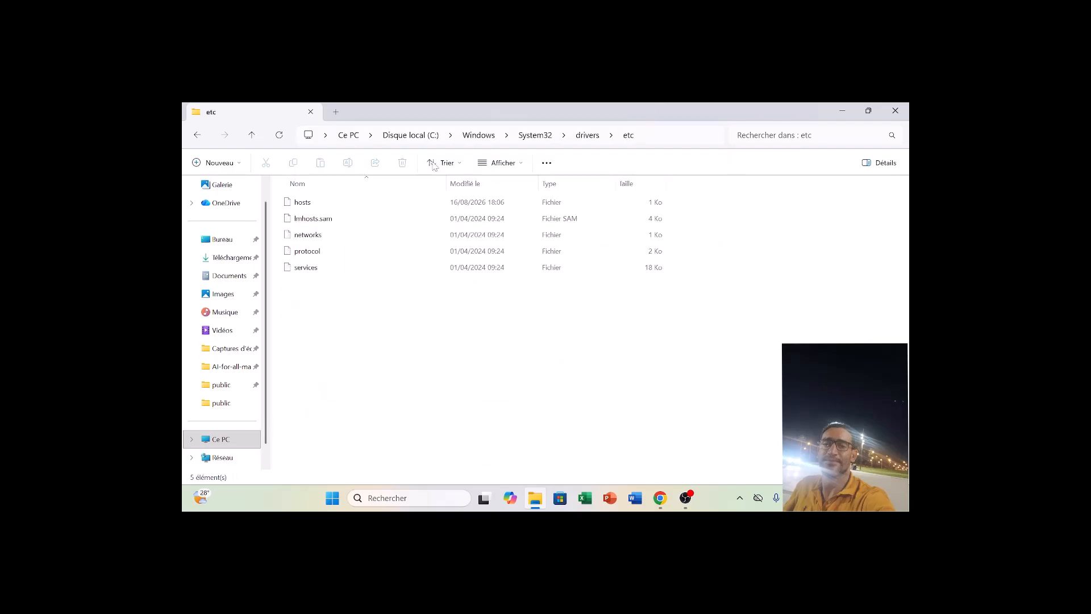
Select the hosts file in the etc folder and view the actions available for it.
{"action": "left_click", "coordinate": [361, 204]}
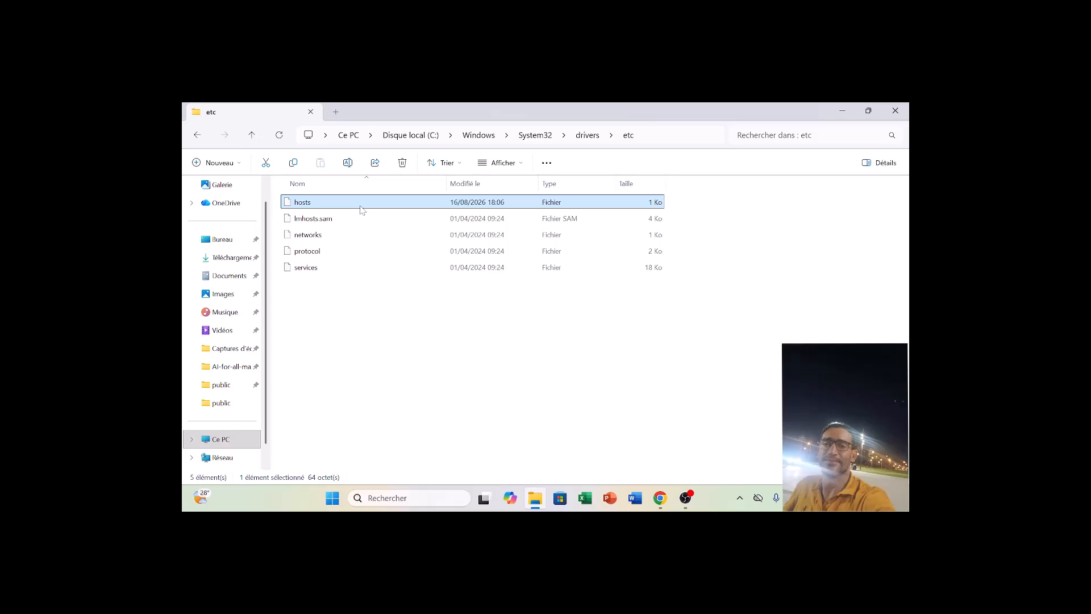
{"action": "right_click", "coordinate": [360, 209]}
{"action": "mouse_move", "coordinate": [400, 256]}
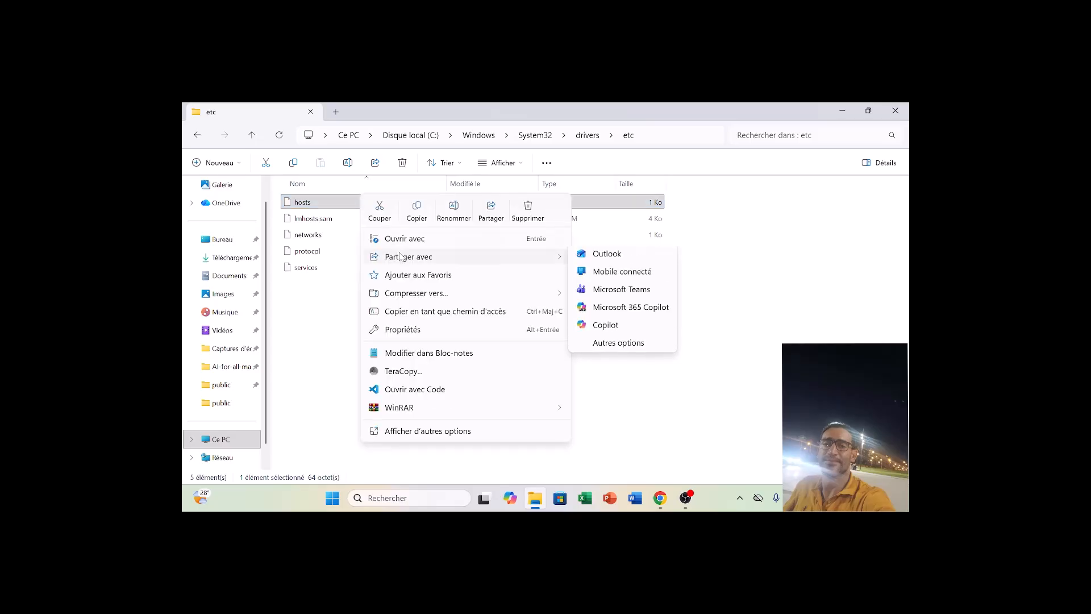
{"action": "left_click", "coordinate": [523, 250]}
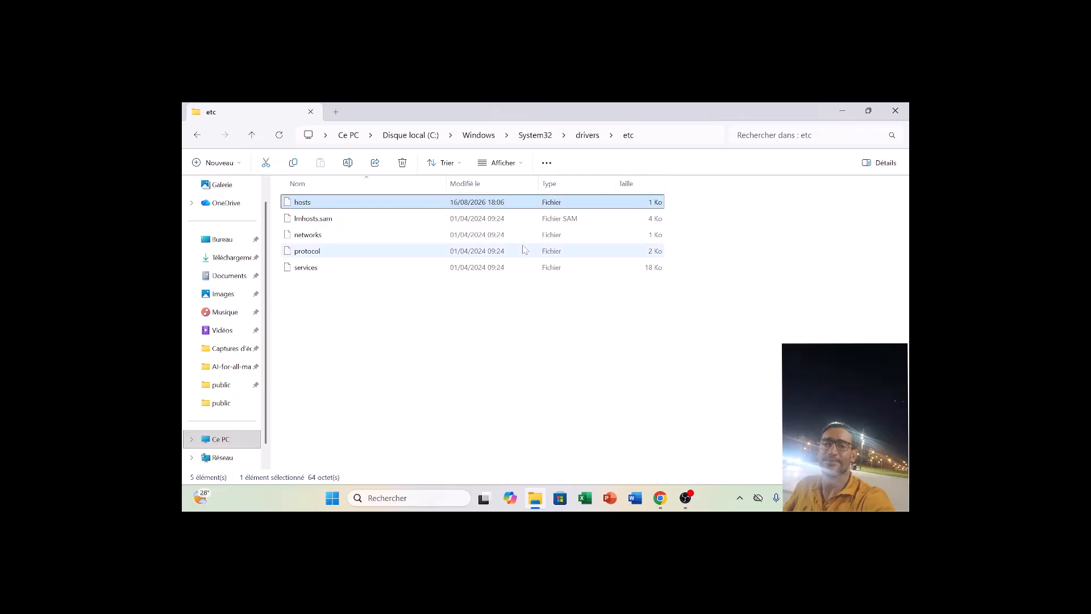
{"action": "double_click", "coordinate": [487, 263]}
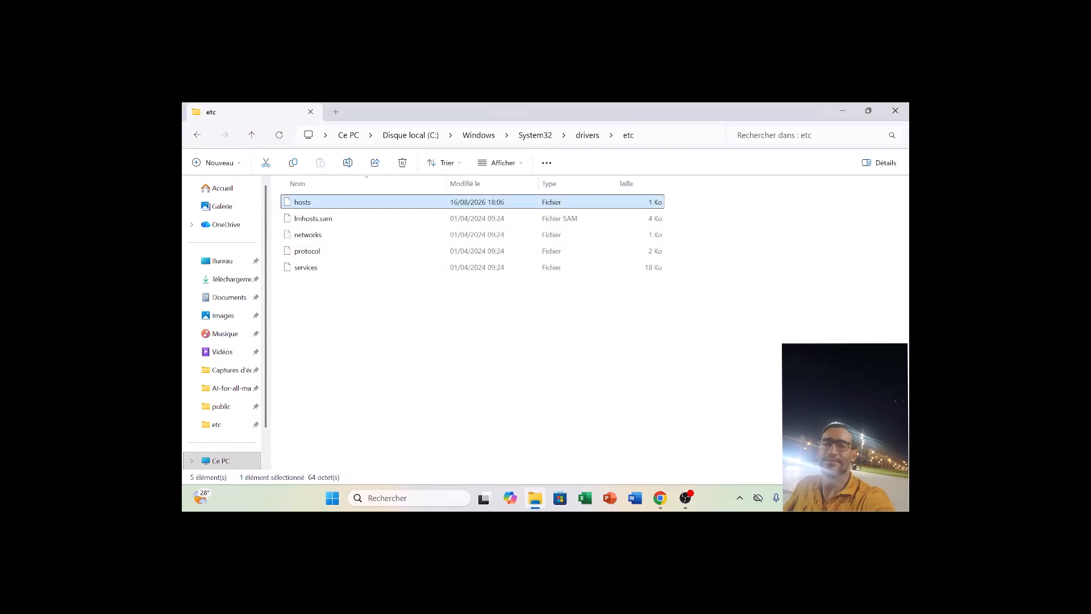
Locate Wampserver's command for restarting the services without running it.
{"action": "left_click", "coordinate": [740, 499]}
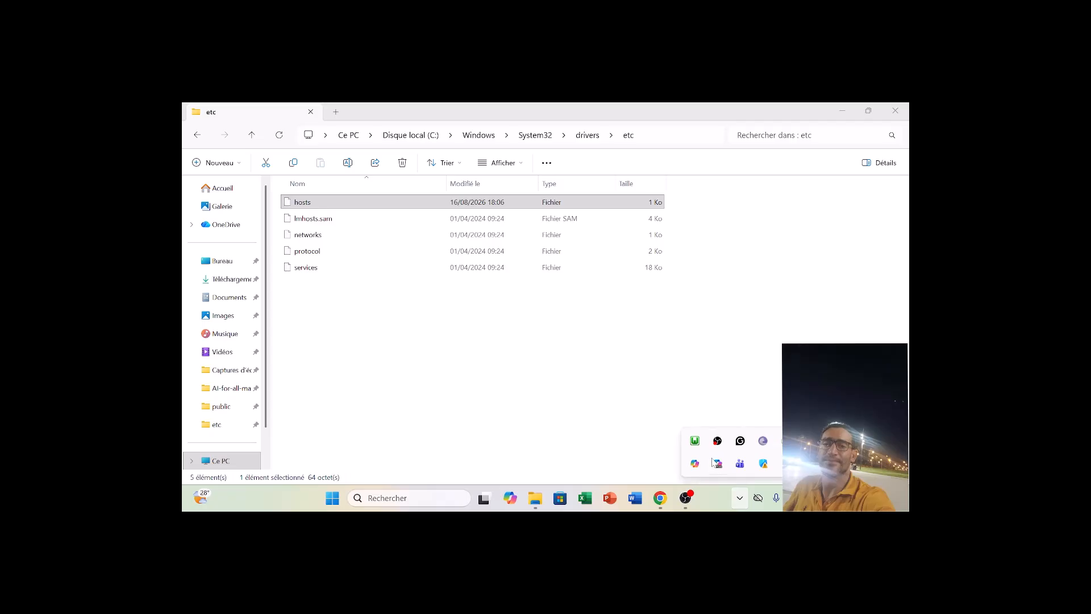
{"action": "right_click", "coordinate": [695, 442]}
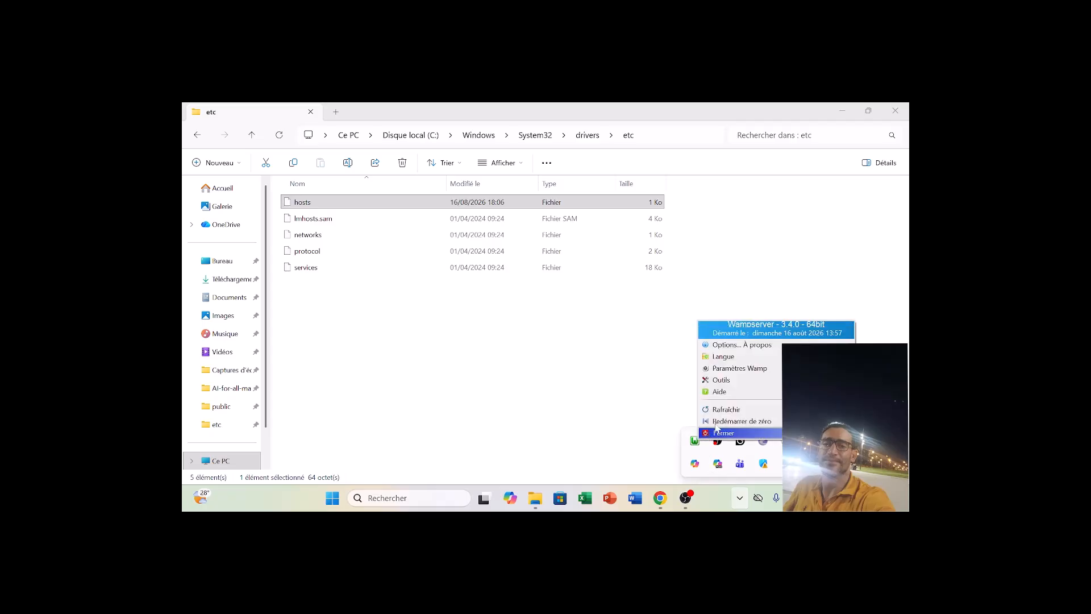
{"action": "left_click", "coordinate": [694, 442]}
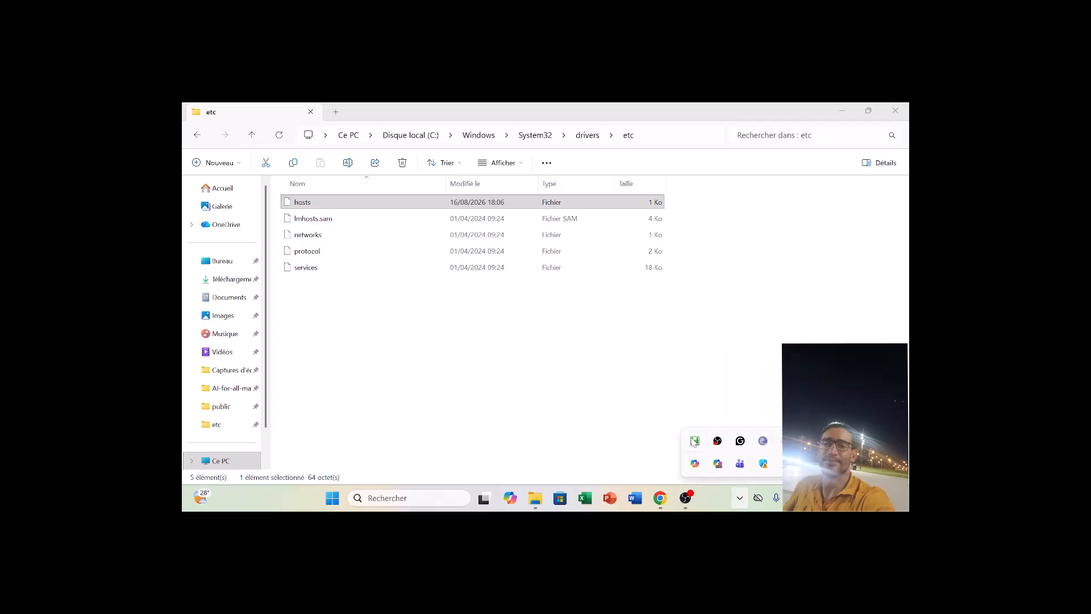
{"action": "left_click", "coordinate": [694, 442]}
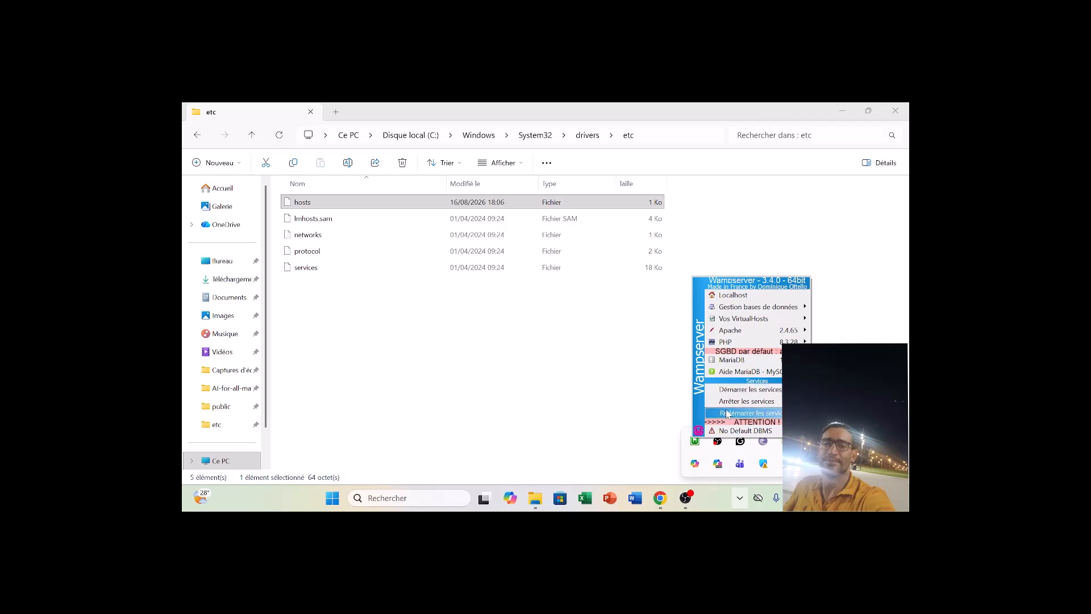
{"action": "left_click", "coordinate": [649, 423]}
Switch to the Moodle installer in Chrome, choose Français (fr) as the installation language and continue to the paths page.
{"action": "left_click", "coordinate": [660, 498]}
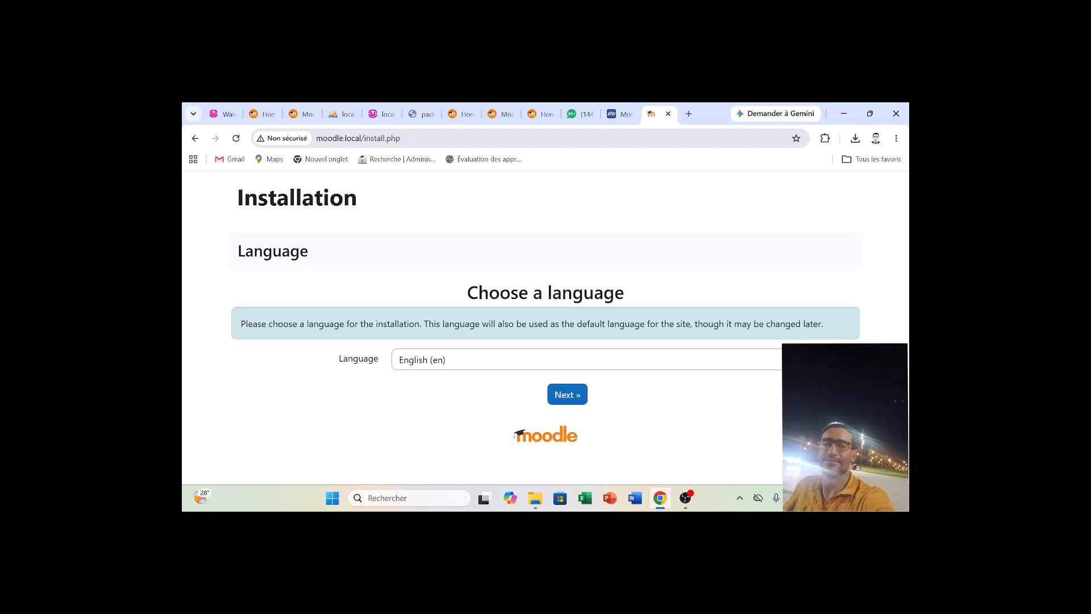
{"action": "left_click", "coordinate": [442, 367]}
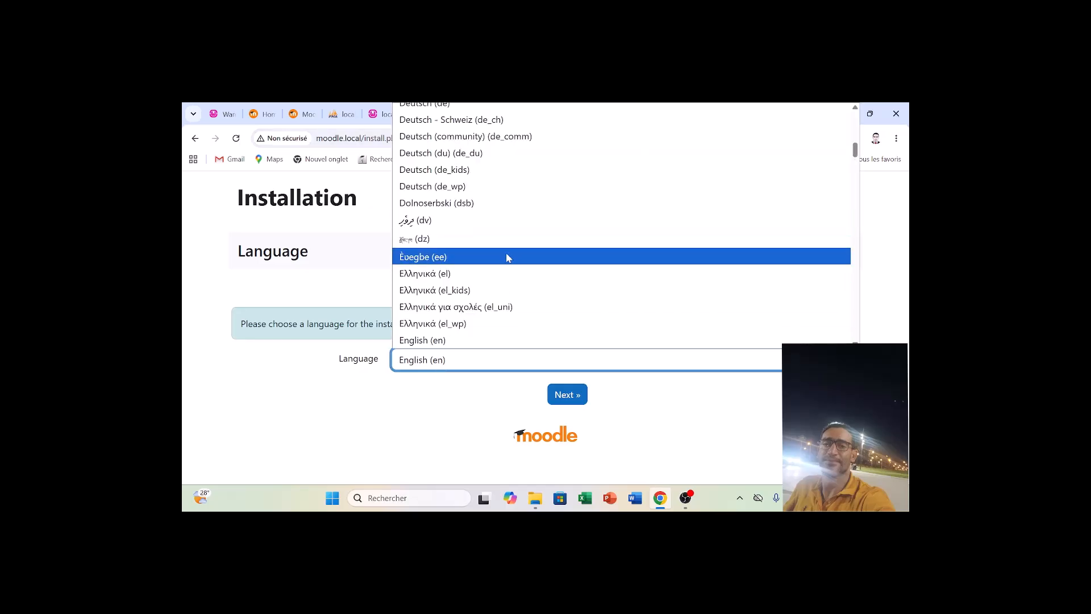
{"action": "type", "text": "fr"}
{"action": "key", "text": "Return"}
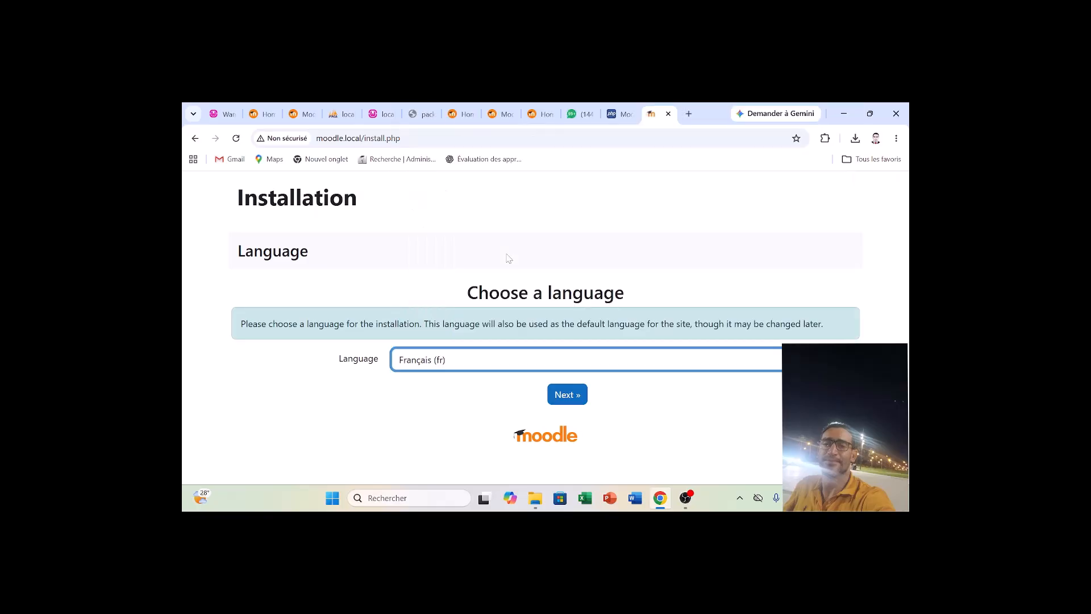
{"action": "left_click", "coordinate": [576, 401]}
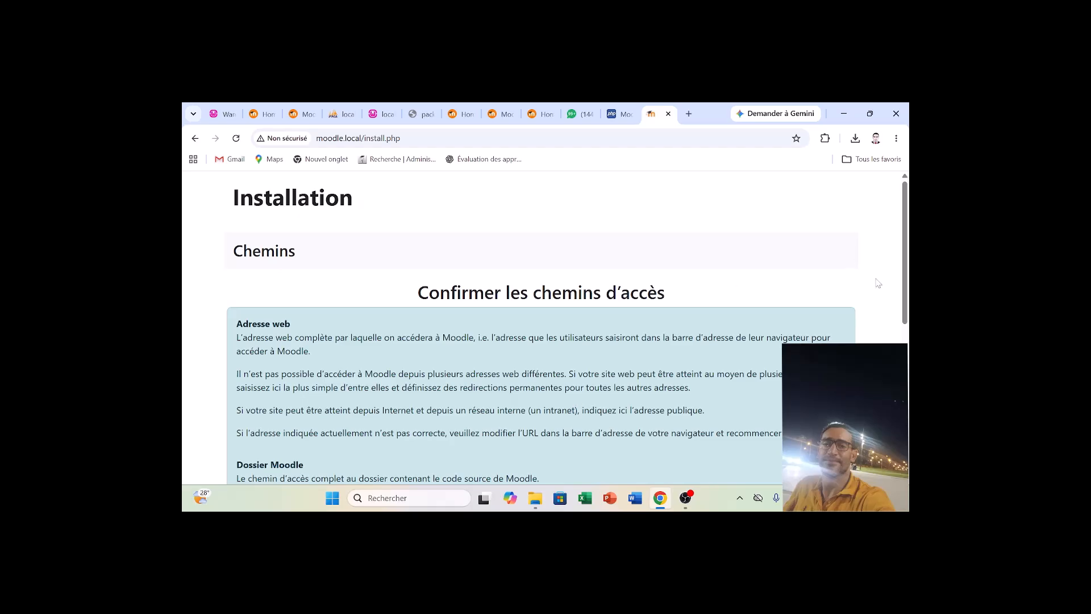
Accept the proposed installation paths, select MariaDB (native/mariadb) as the database driver and continue to the database settings.
{"action": "left_click_drag", "start_coordinate": [904, 284], "coordinate": [905, 435]}
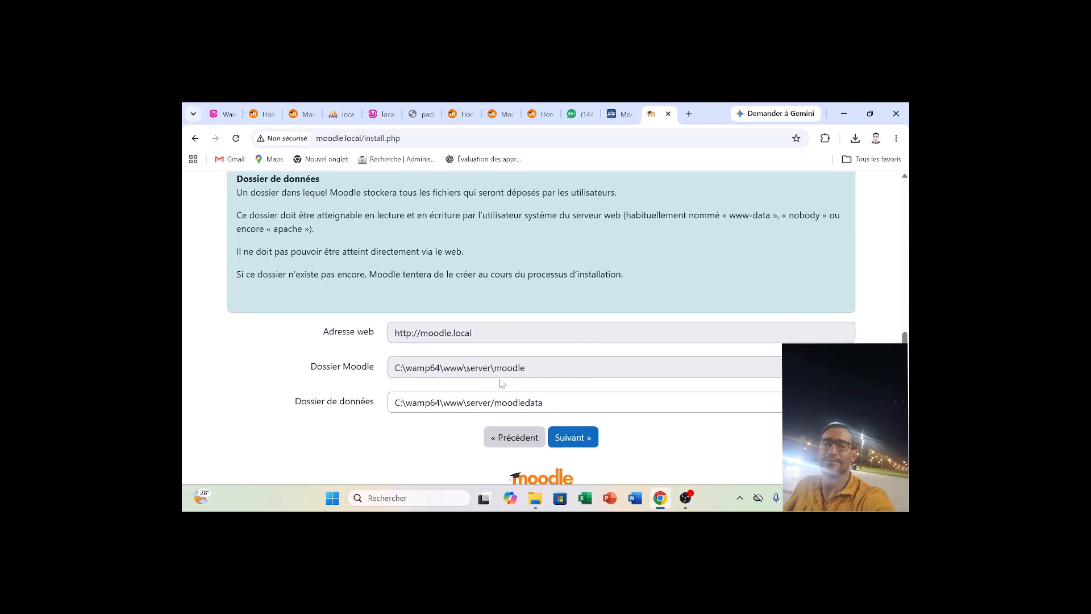
{"action": "left_click", "coordinate": [587, 438]}
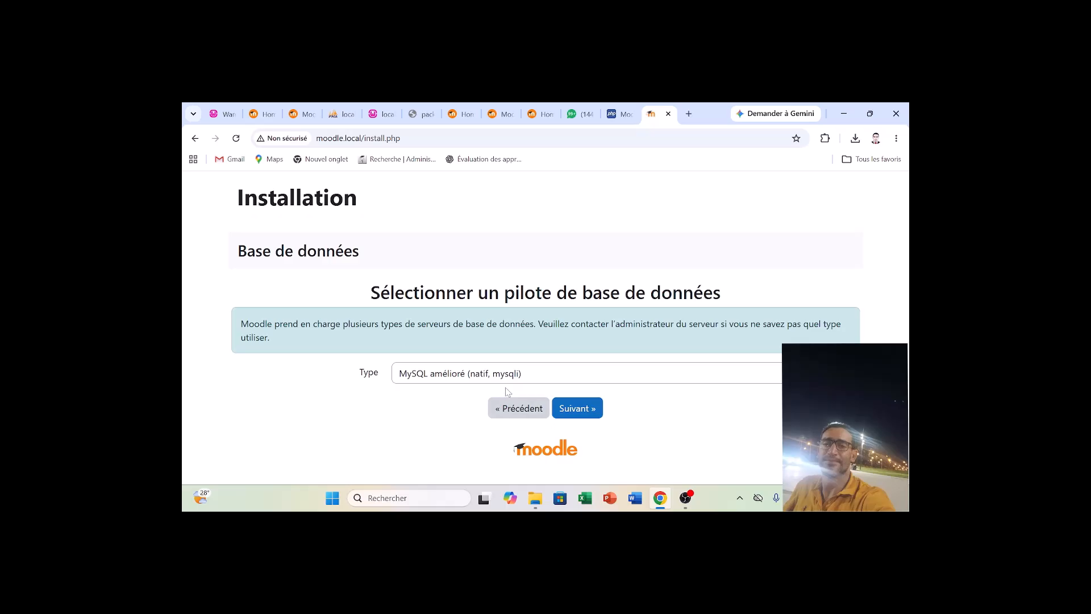
{"action": "left_click", "coordinate": [572, 376]}
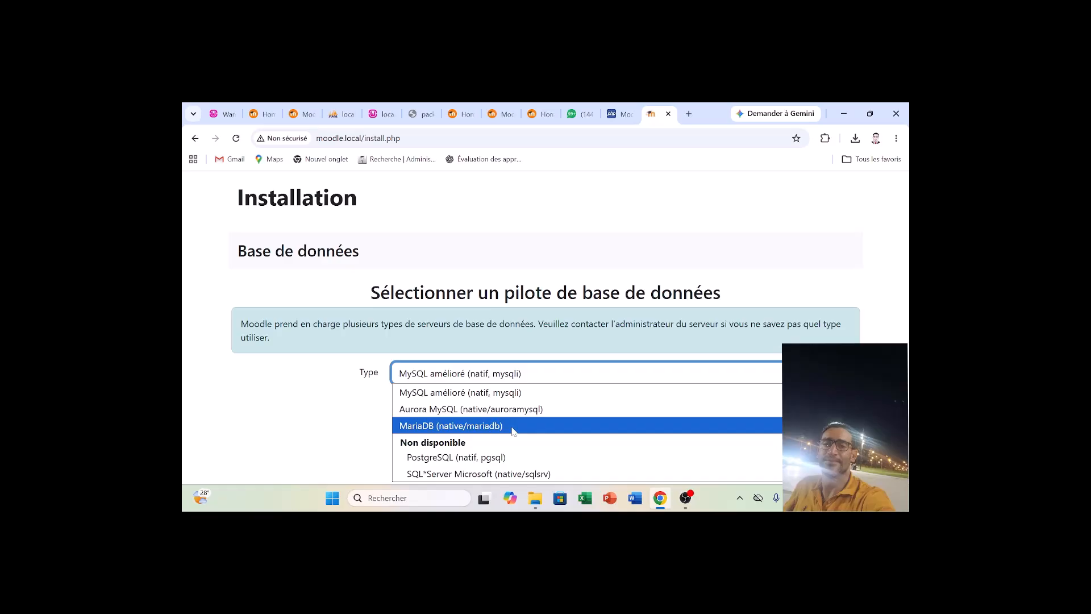
{"action": "left_click", "coordinate": [513, 392]}
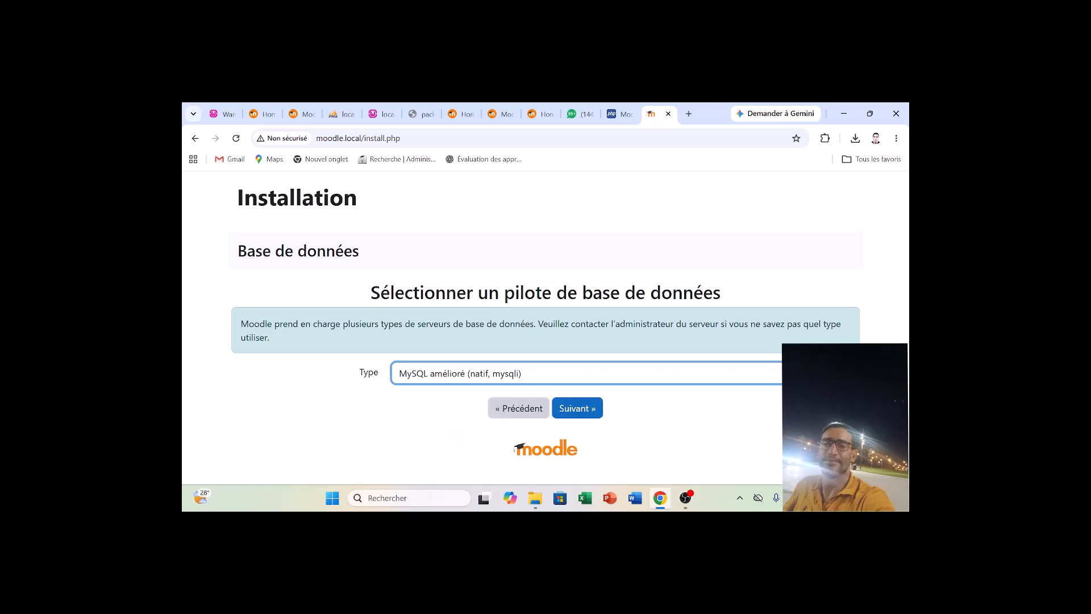
{"action": "left_click", "coordinate": [512, 380]}
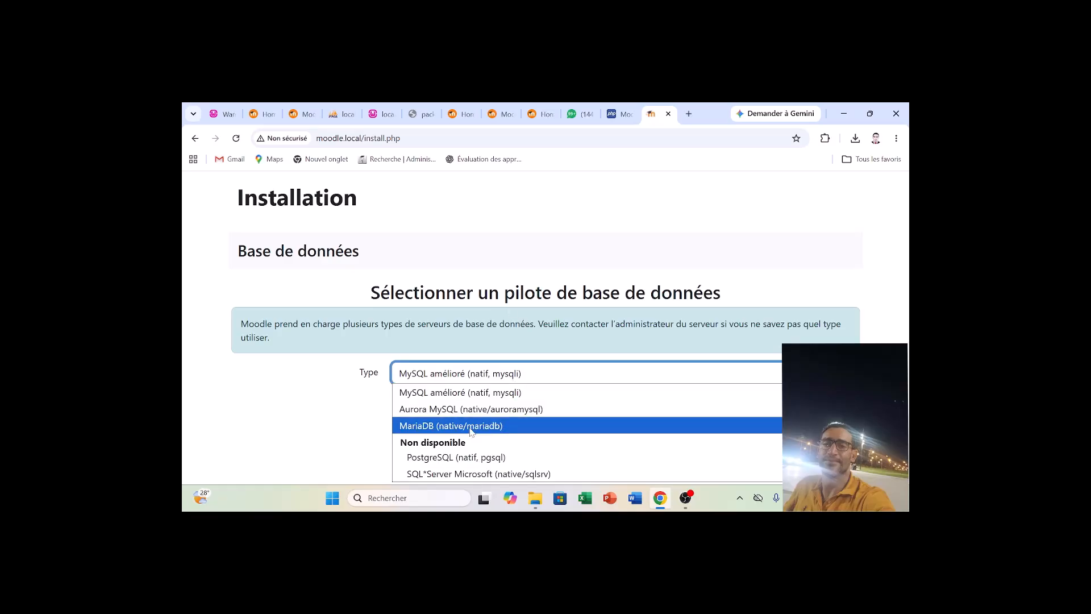
{"action": "left_click", "coordinate": [471, 431]}
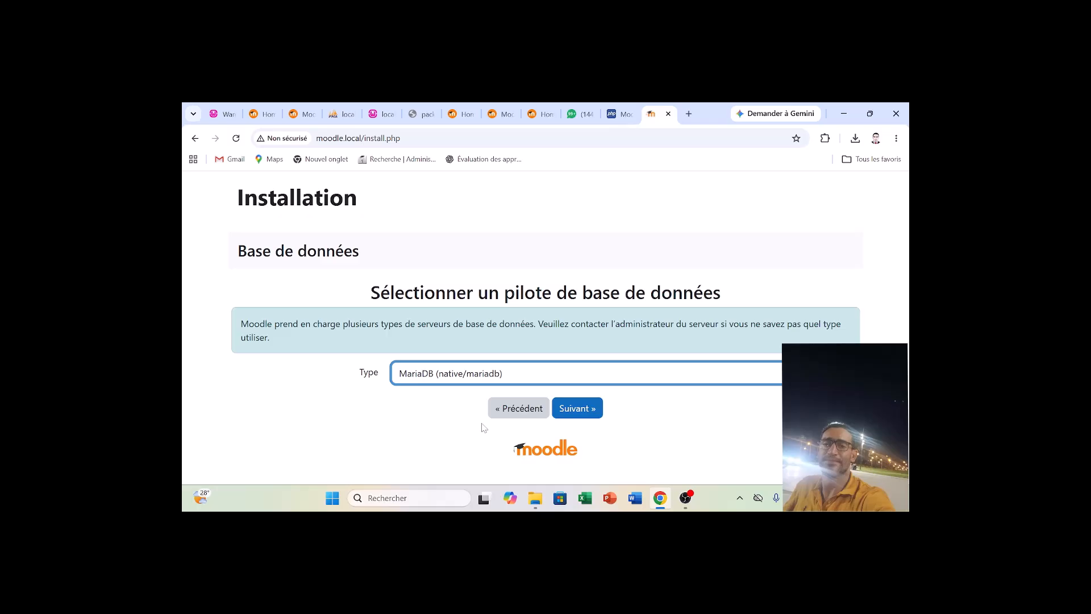
{"action": "left_click", "coordinate": [571, 409]}
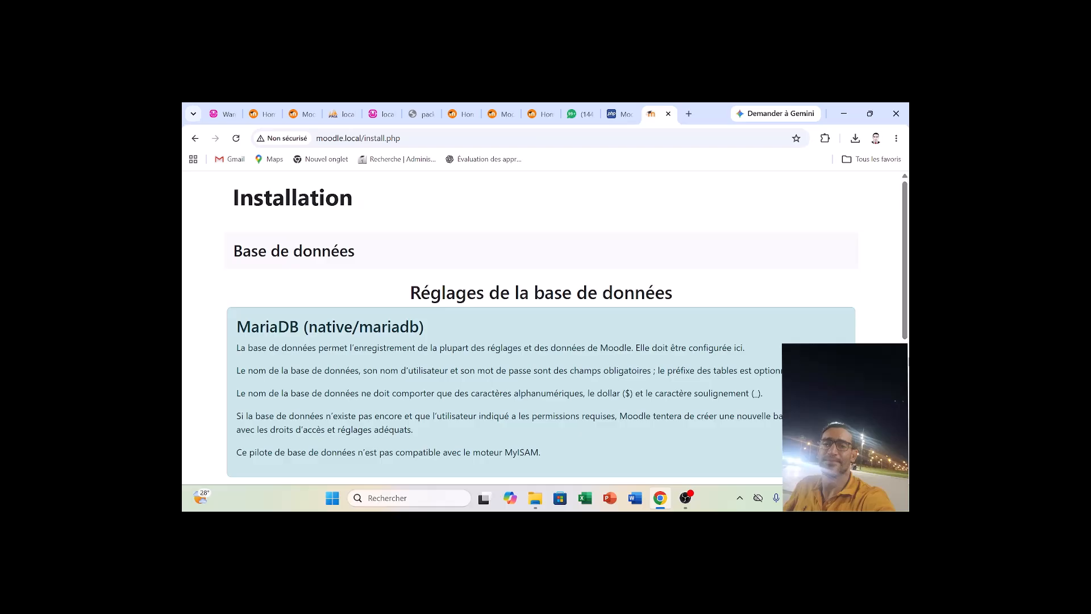
Set the database name to moodlebd and the database user to root, leave the password empty, and submit the database settings.
{"action": "scroll", "coordinate": [904, 319], "scroll_direction": "down", "scroll_amount": 3}
{"action": "left_click_drag", "start_coordinate": [905, 354], "coordinate": [904, 359]}
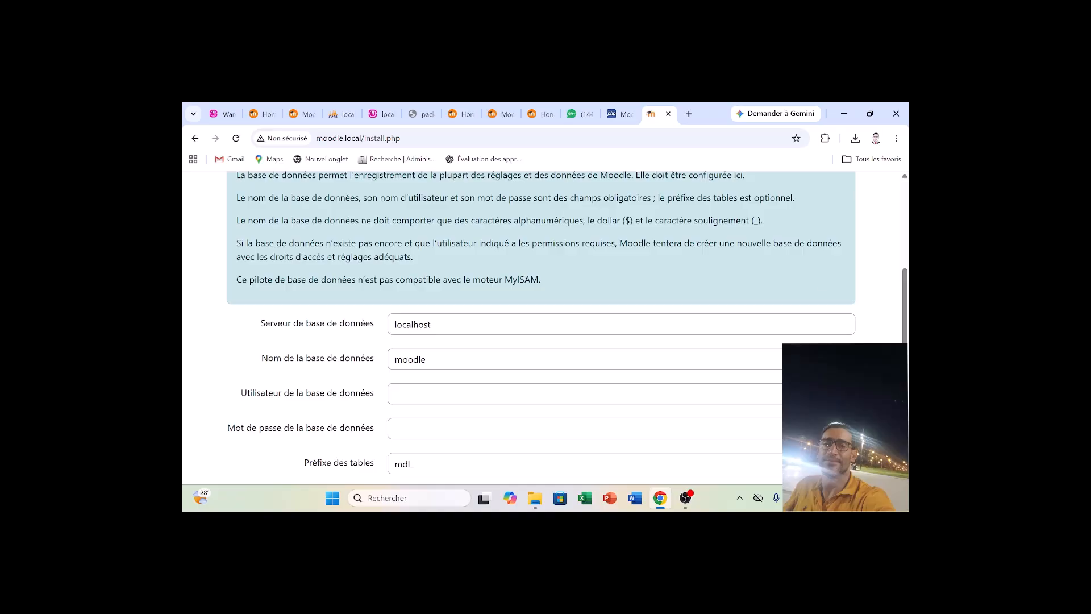
{"action": "left_click", "coordinate": [426, 360]}
{"action": "type", "text": "bd"}
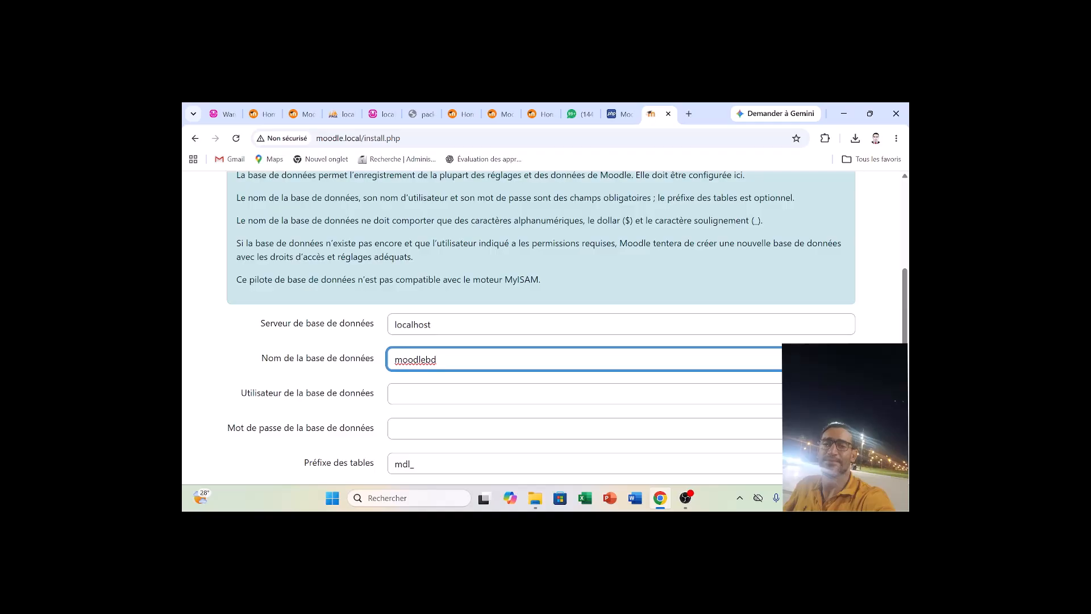
{"action": "scroll", "coordinate": [567, 327], "scroll_direction": "down", "scroll_amount": 1}
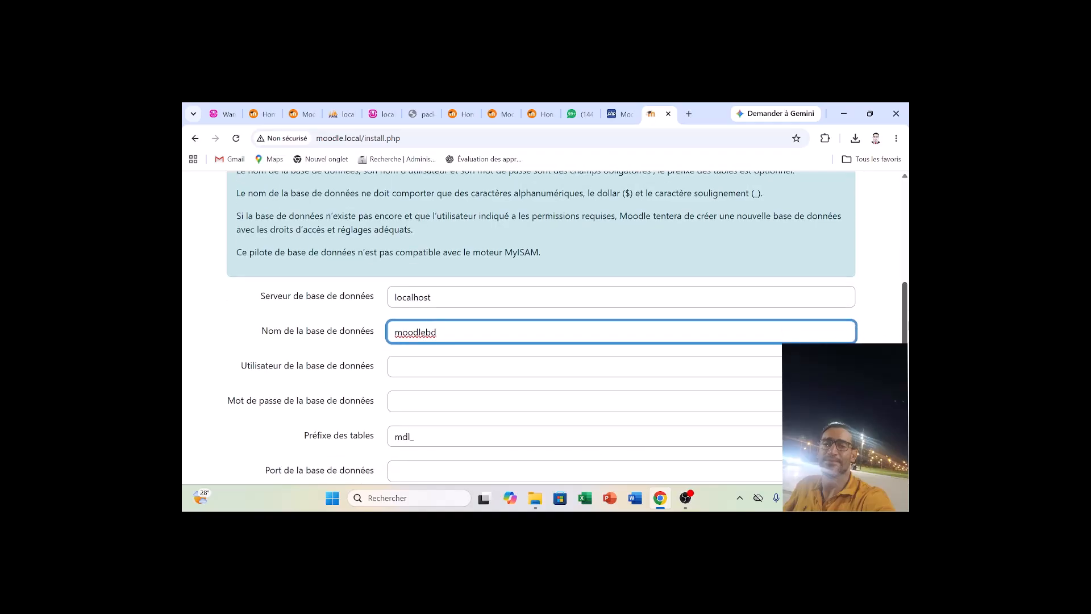
{"action": "key", "text": "Tab"}
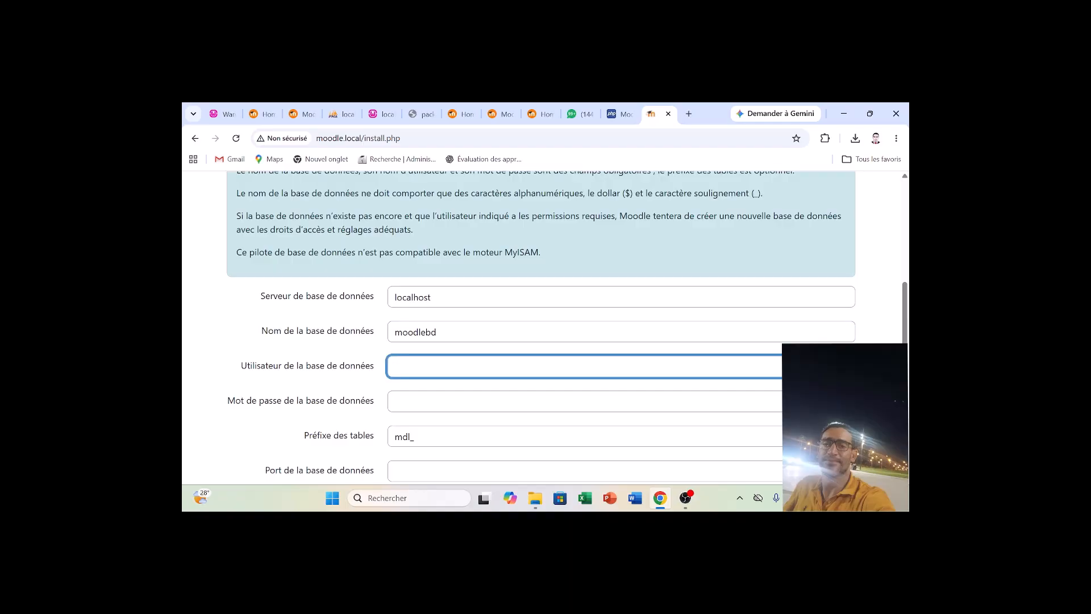
{"action": "type", "text": "root"}
{"action": "scroll", "coordinate": [567, 327], "scroll_direction": "down", "scroll_amount": 2}
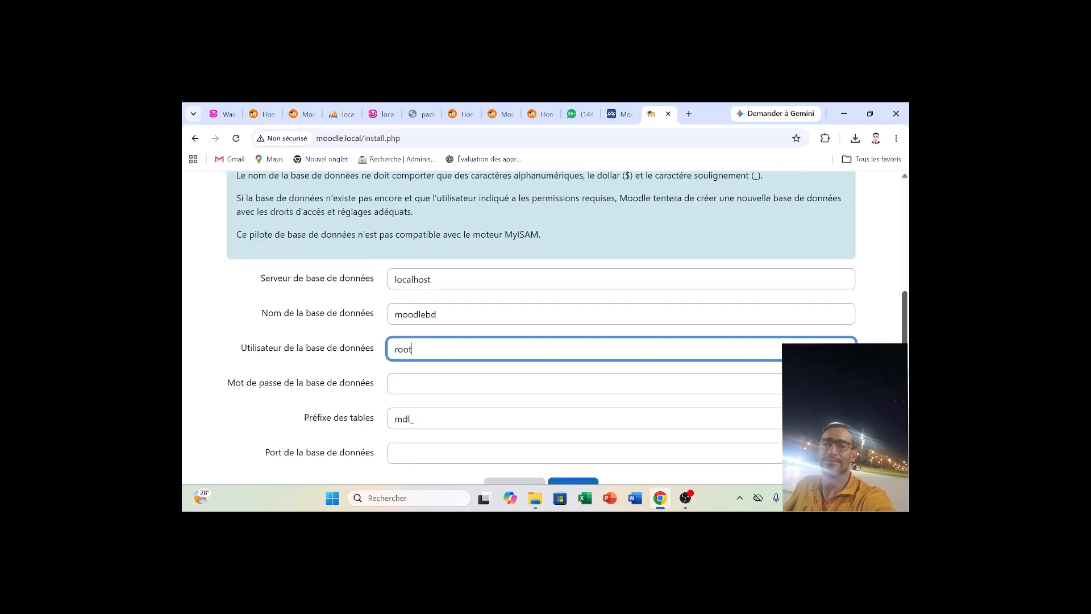
{"action": "scroll", "coordinate": [568, 327], "scroll_direction": "down", "scroll_amount": 1}
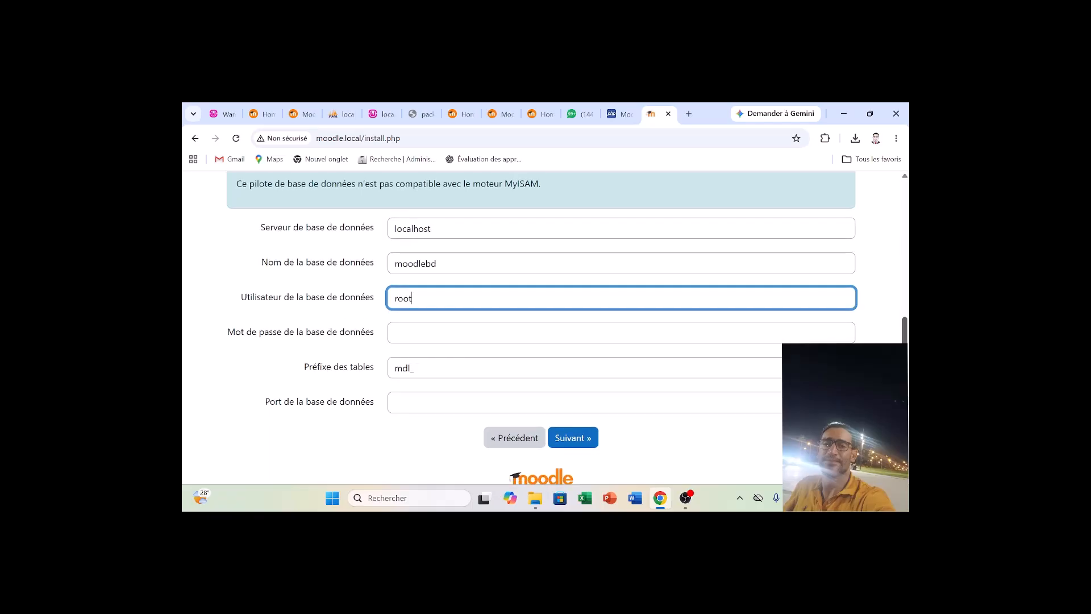
{"action": "left_click", "coordinate": [584, 443]}
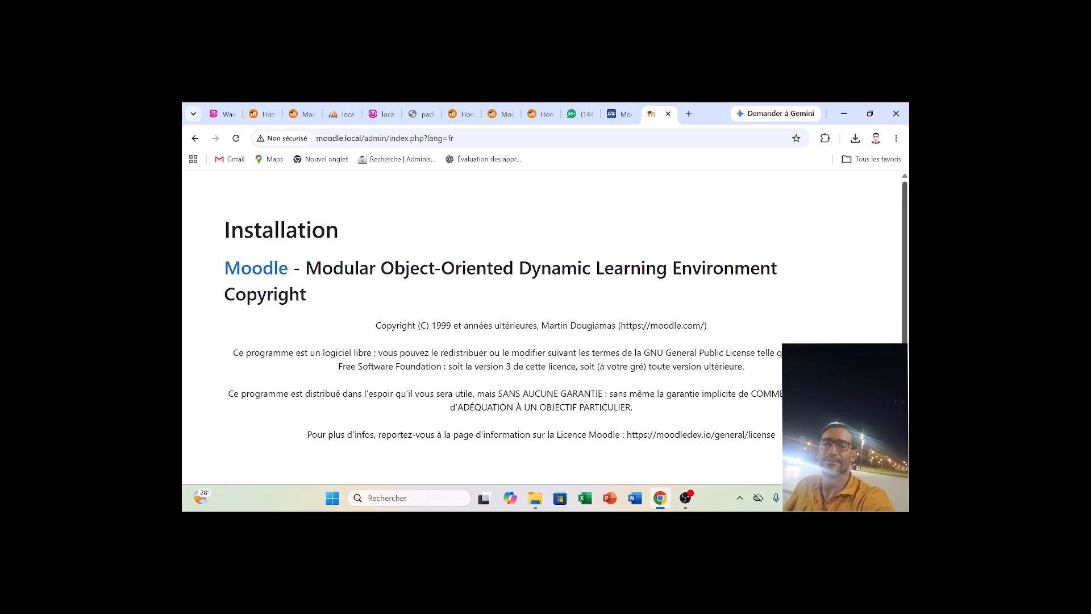
Accept the Moodle licence conditions and continue to the server checks.
{"action": "scroll", "coordinate": [545, 336], "scroll_direction": "down", "scroll_amount": 1}
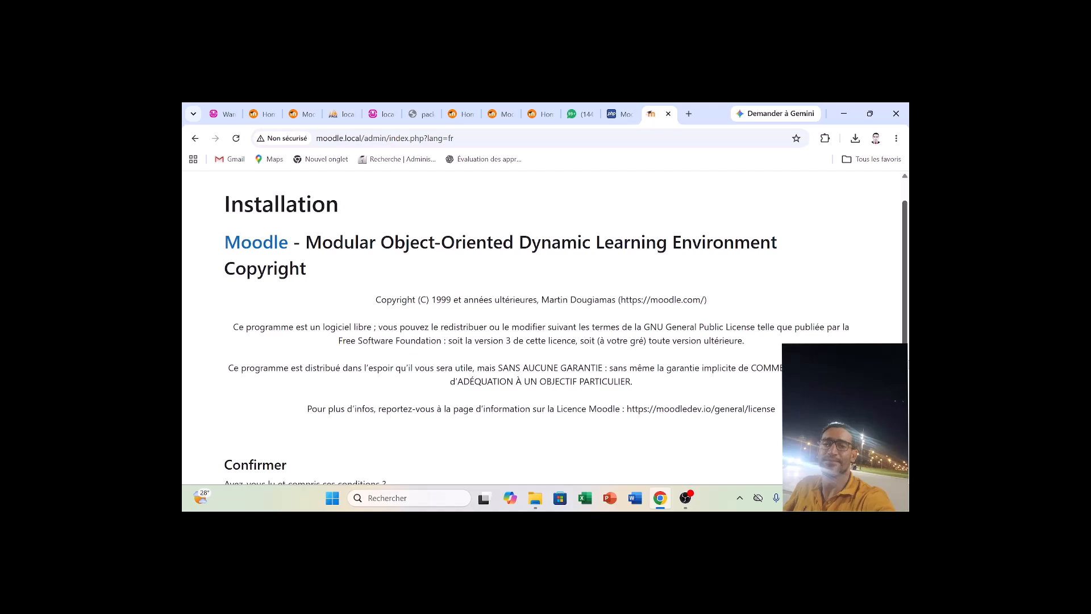
{"action": "scroll", "coordinate": [546, 328], "scroll_direction": "down", "scroll_amount": 2}
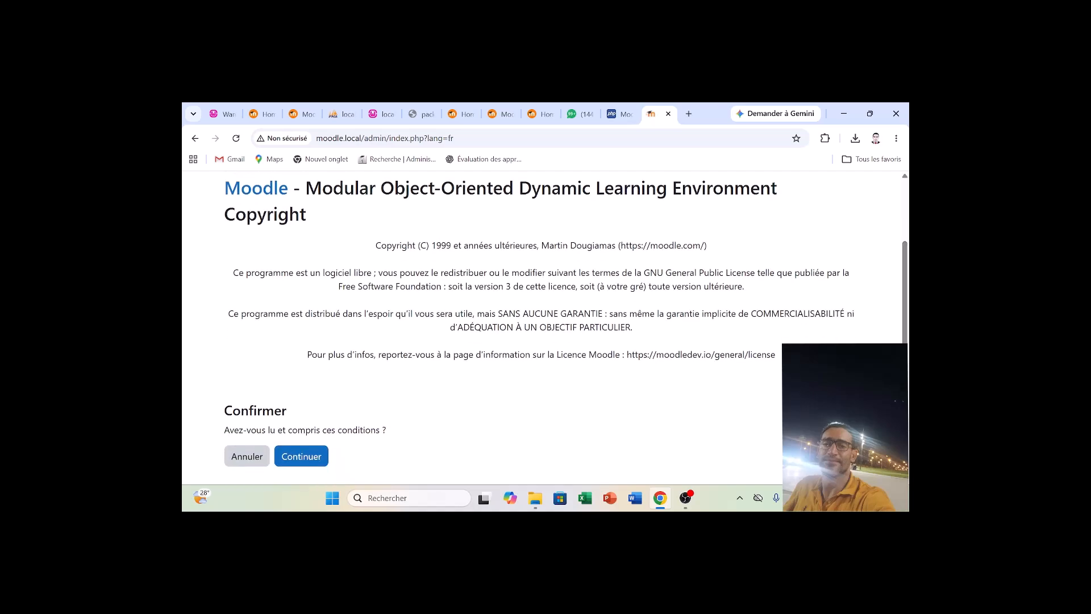
{"action": "left_click", "coordinate": [315, 461]}
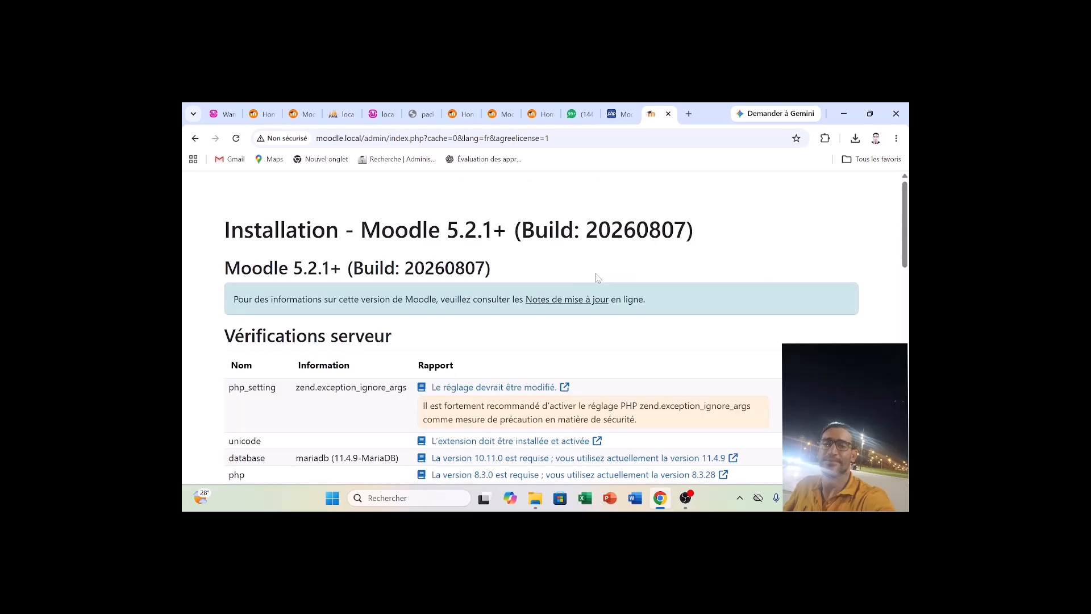
Copy the zend.exception_ignore_args warning from the server checks into Nouveau Document texte.txt in Notepad.
{"action": "left_click_drag", "start_coordinate": [907, 245], "coordinate": [907, 269]}
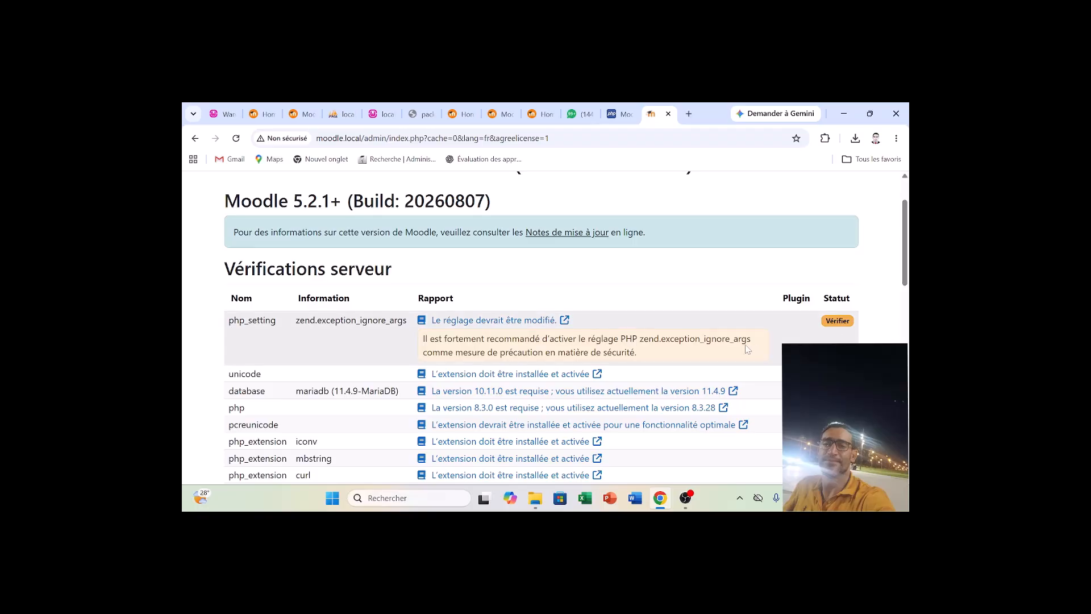
{"action": "left_click_drag", "start_coordinate": [672, 360], "coordinate": [226, 326]}
{"action": "key", "text": "ctrl+c"}
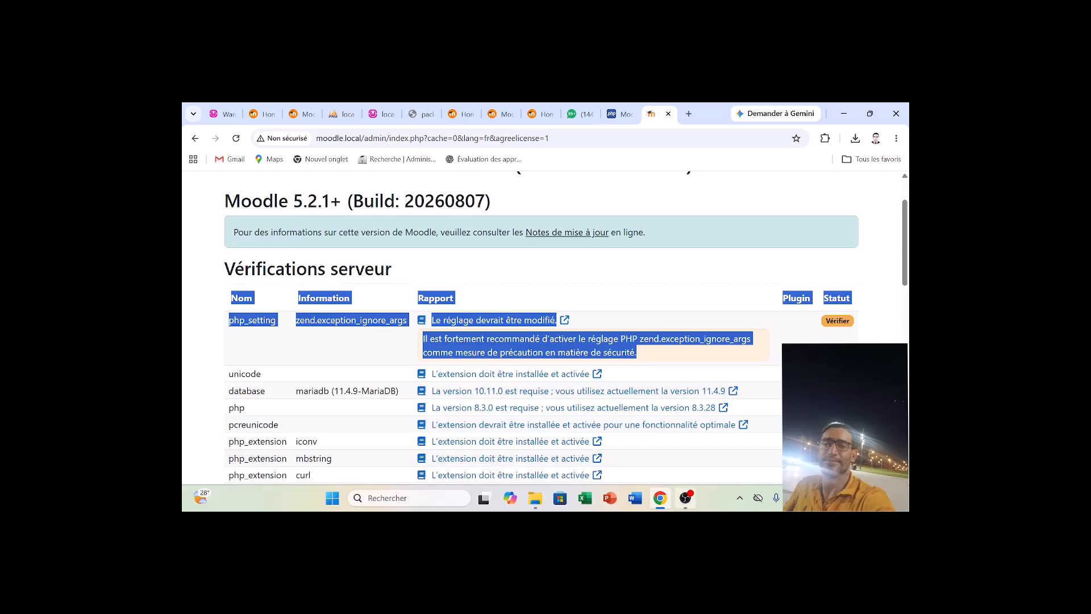
{"action": "left_click", "coordinate": [776, 498]}
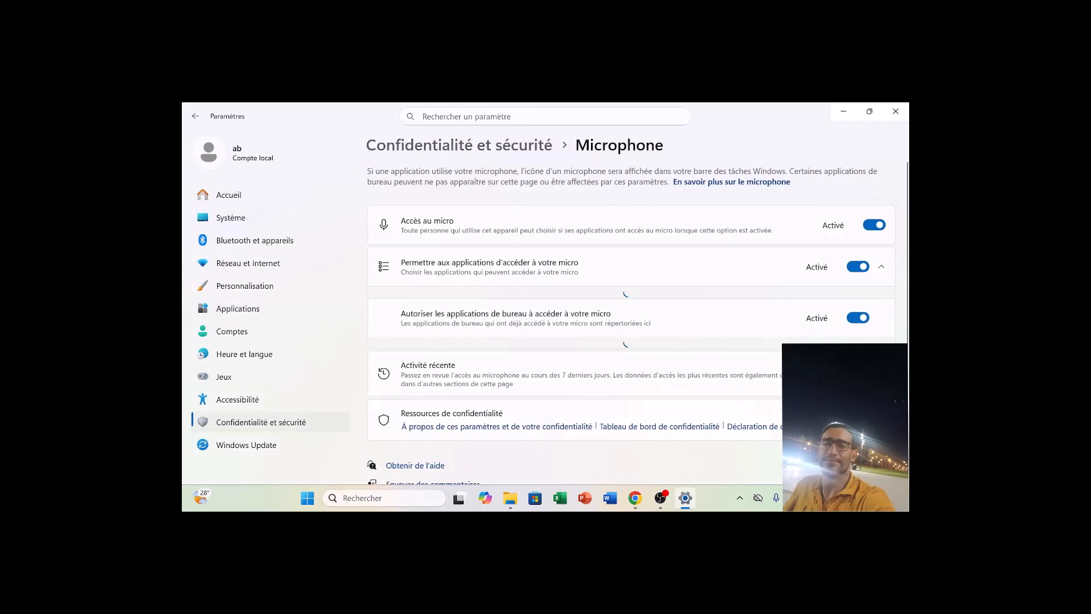
{"action": "left_click", "coordinate": [843, 112]}
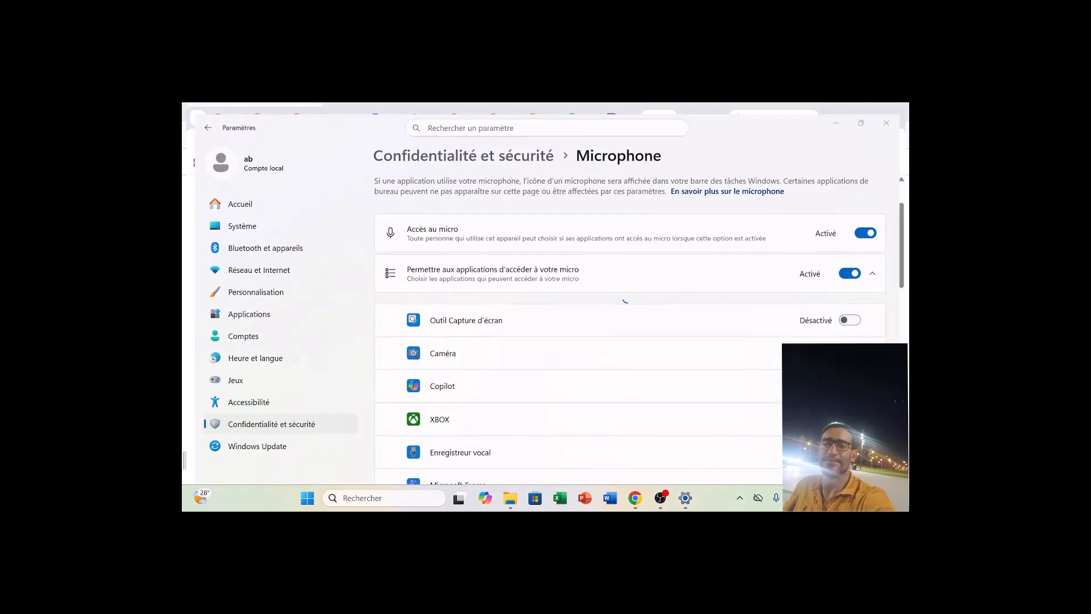
{"action": "double_click", "coordinate": [596, 350]}
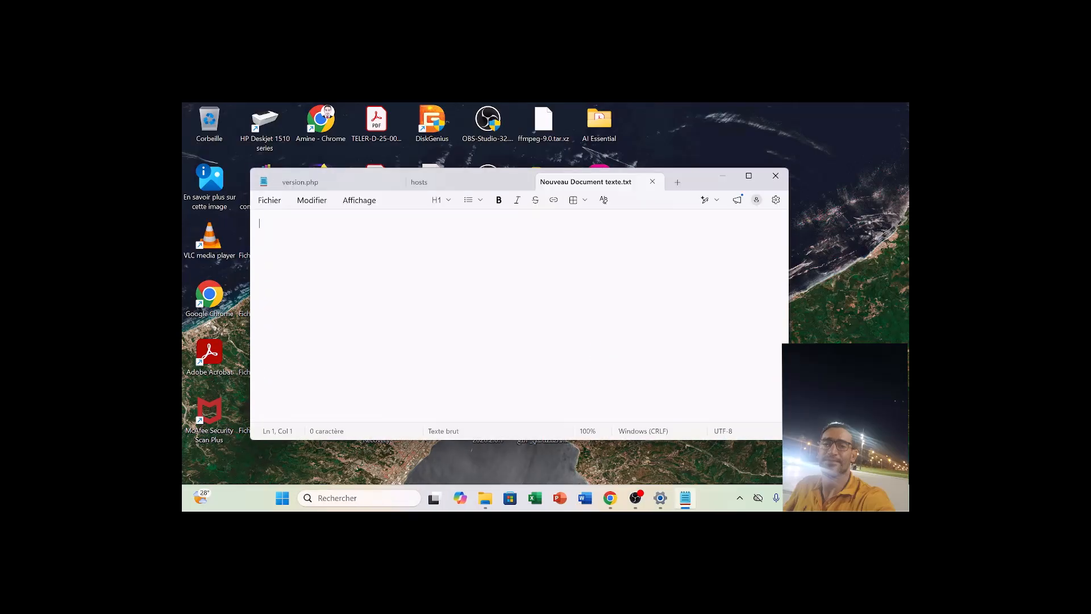
{"action": "left_click", "coordinate": [730, 181]}
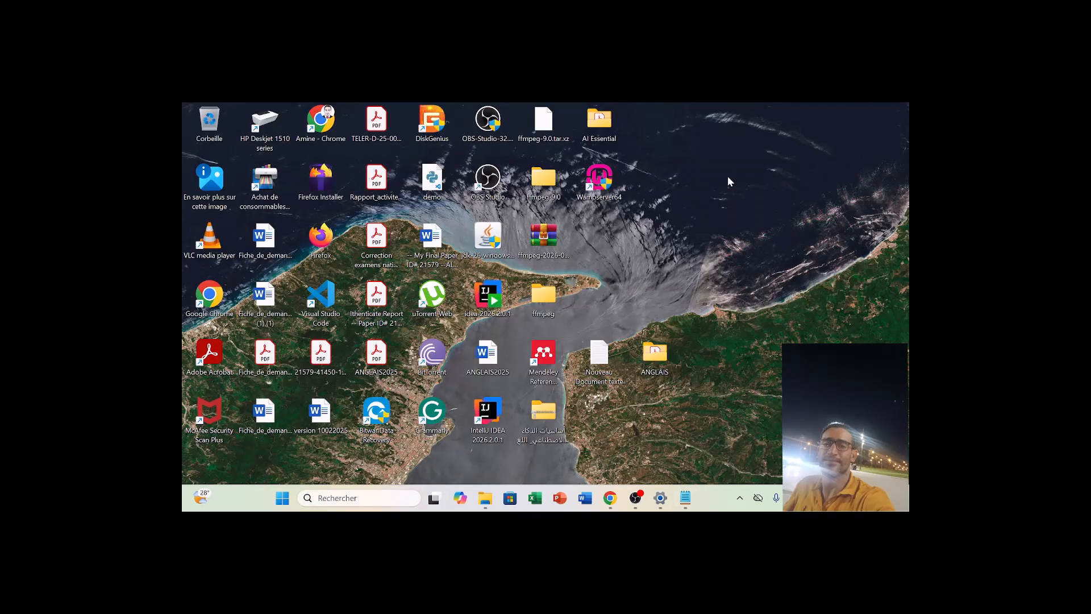
{"action": "left_click", "coordinate": [685, 497]}
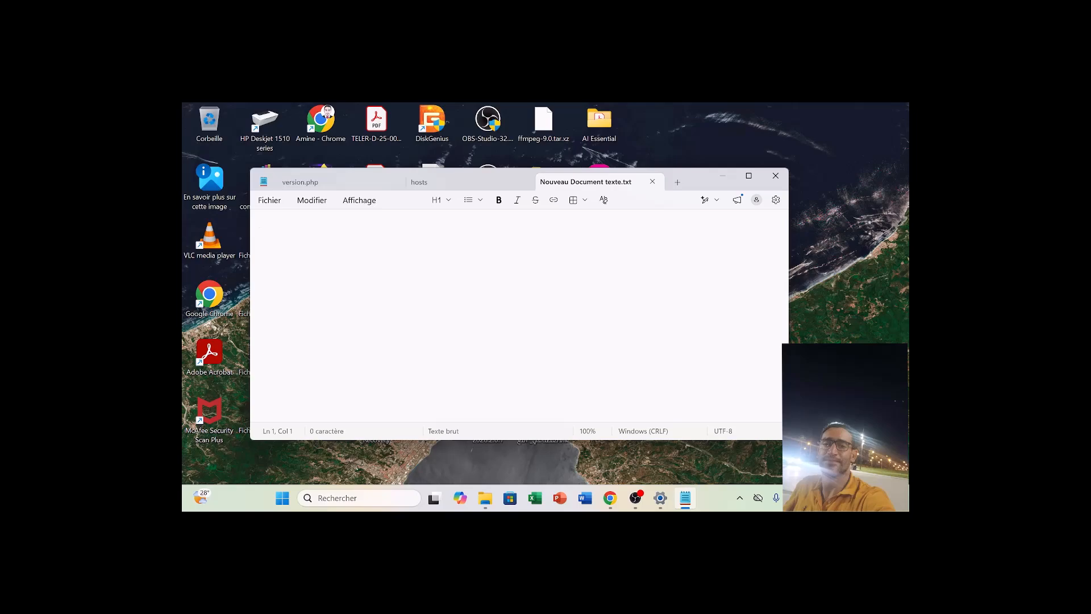
{"action": "key", "text": "ctrl+v"}
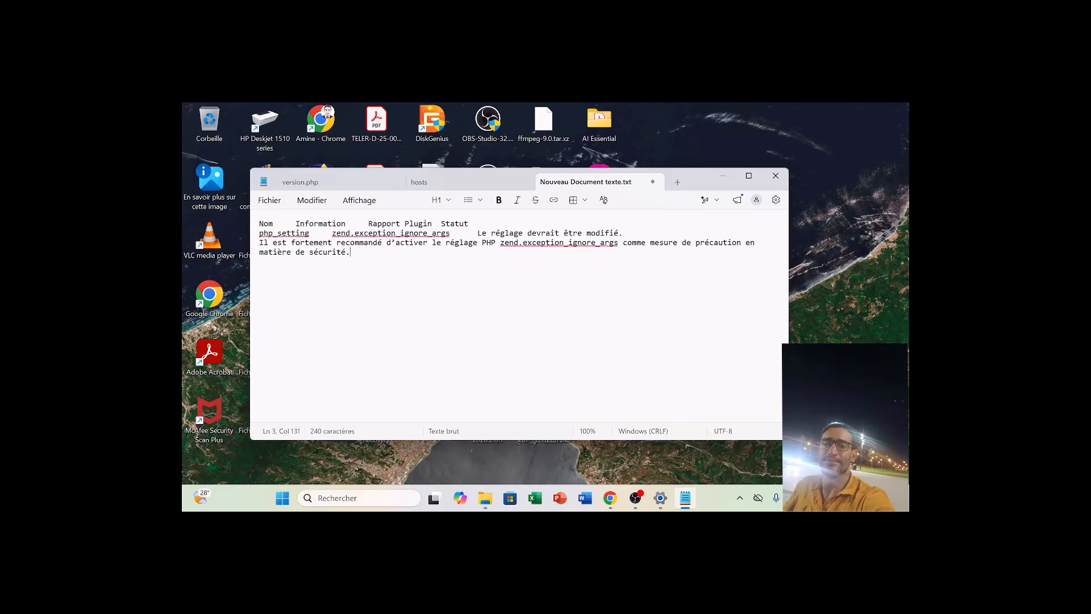
{"action": "left_click", "coordinate": [724, 175]}
Switch back to Chrome and continue the Moodle installation from the end of the server checks page.
{"action": "left_click", "coordinate": [610, 498]}
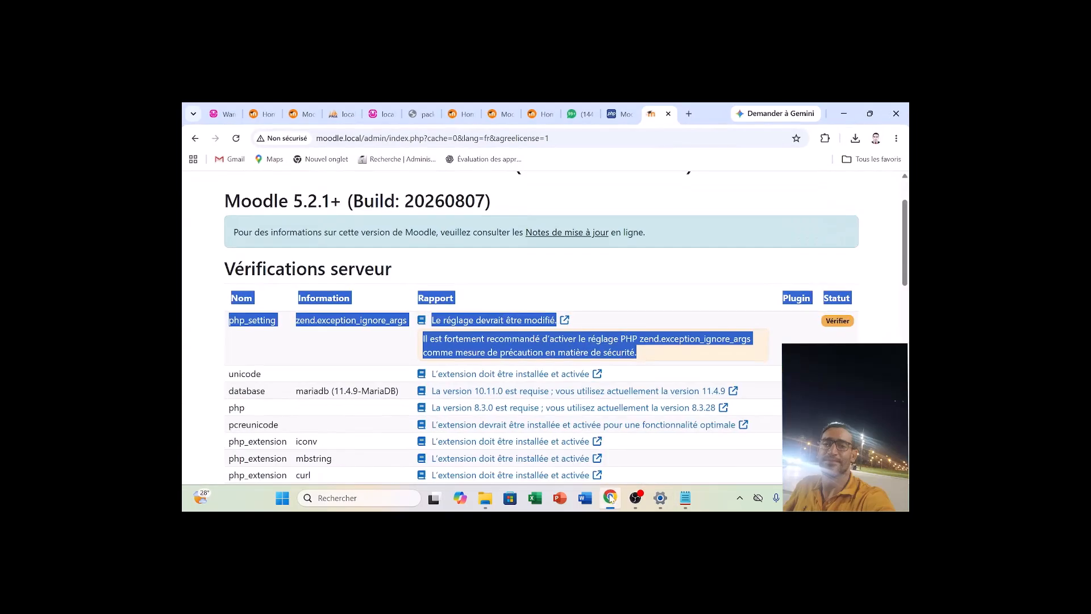
{"action": "left_click", "coordinate": [732, 300]}
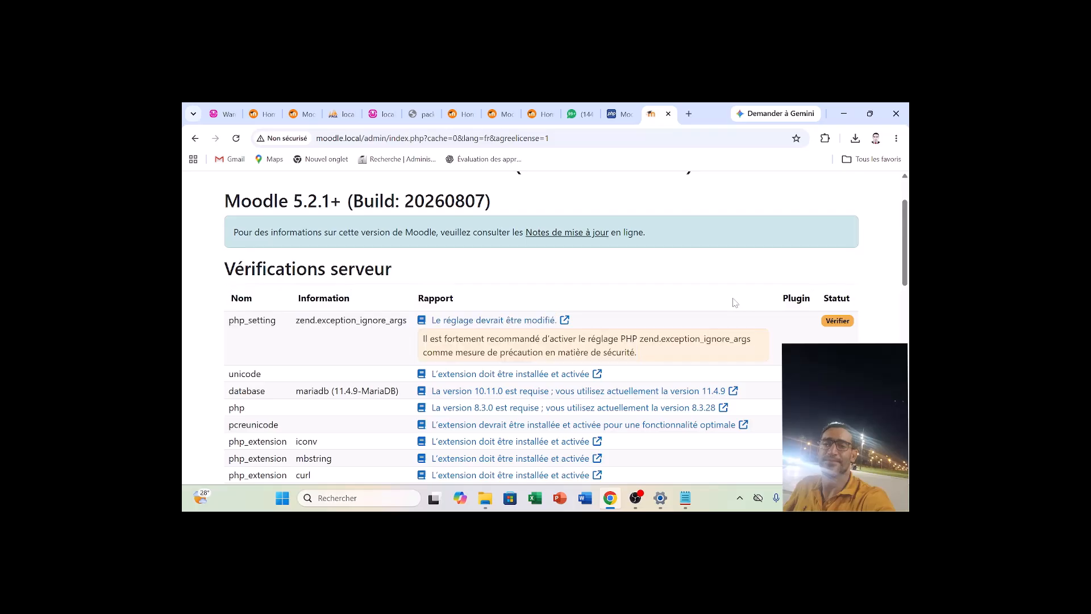
{"action": "left_click_drag", "start_coordinate": [905, 244], "coordinate": [908, 448]}
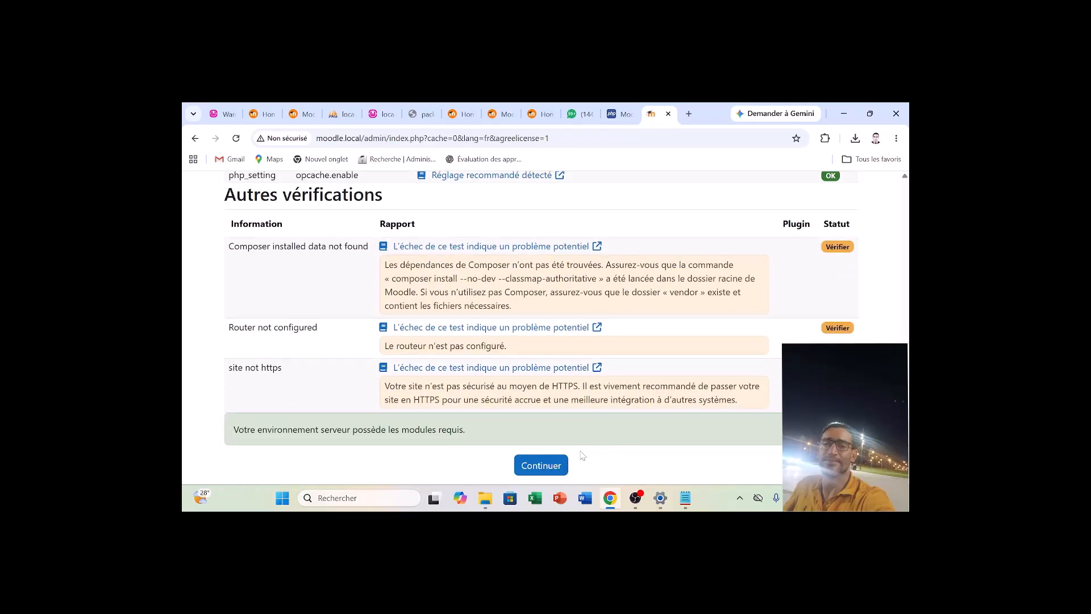
{"action": "left_click", "coordinate": [558, 467]}
Select the Autres vérifications section from its heading through the site not https warning.
{"action": "left_click_drag", "start_coordinate": [279, 204], "coordinate": [554, 176]}
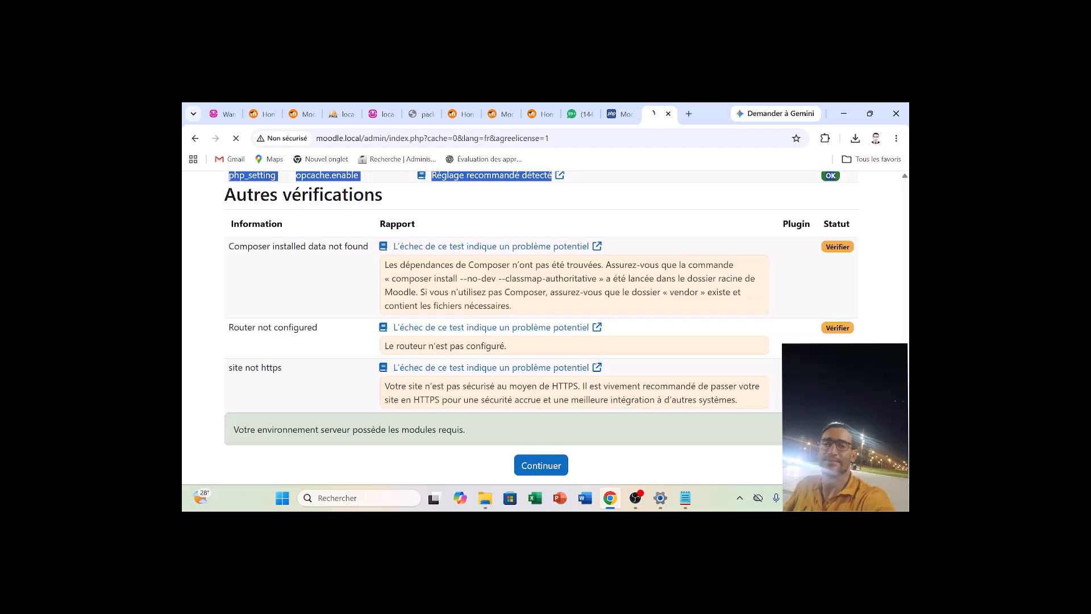
{"action": "left_click", "coordinate": [574, 390]}
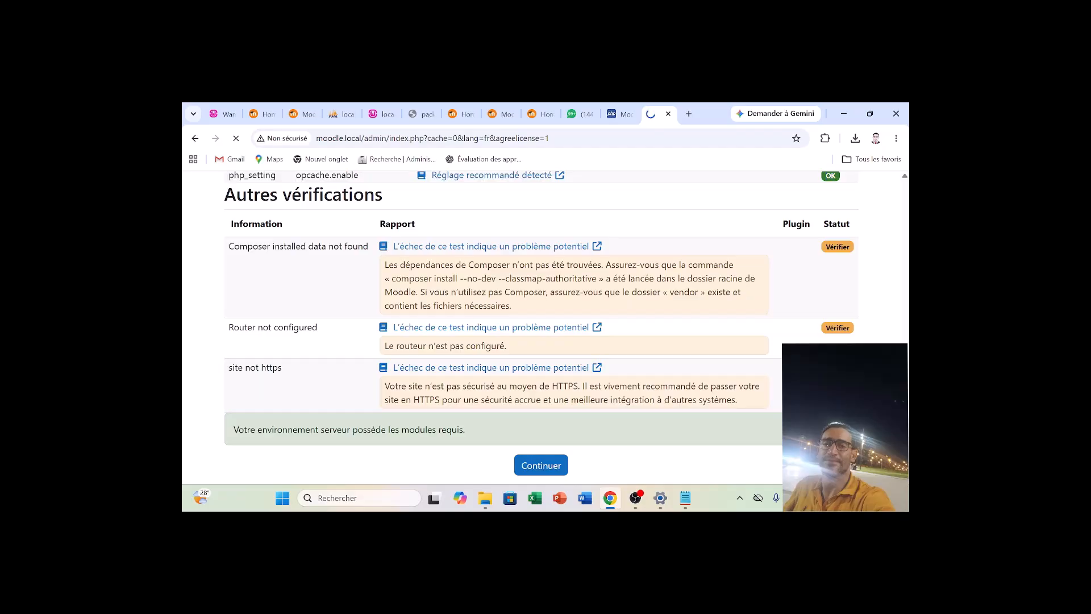
{"action": "left_click_drag", "start_coordinate": [224, 192], "coordinate": [266, 245]}
{"action": "mouse_move", "coordinate": [739, 400]}
{"action": "left_mouse_down"}
{"action": "mouse_move", "coordinate": [225, 193]}
{"action": "mouse_move", "coordinate": [744, 401]}
{"action": "left_mouse_up"}
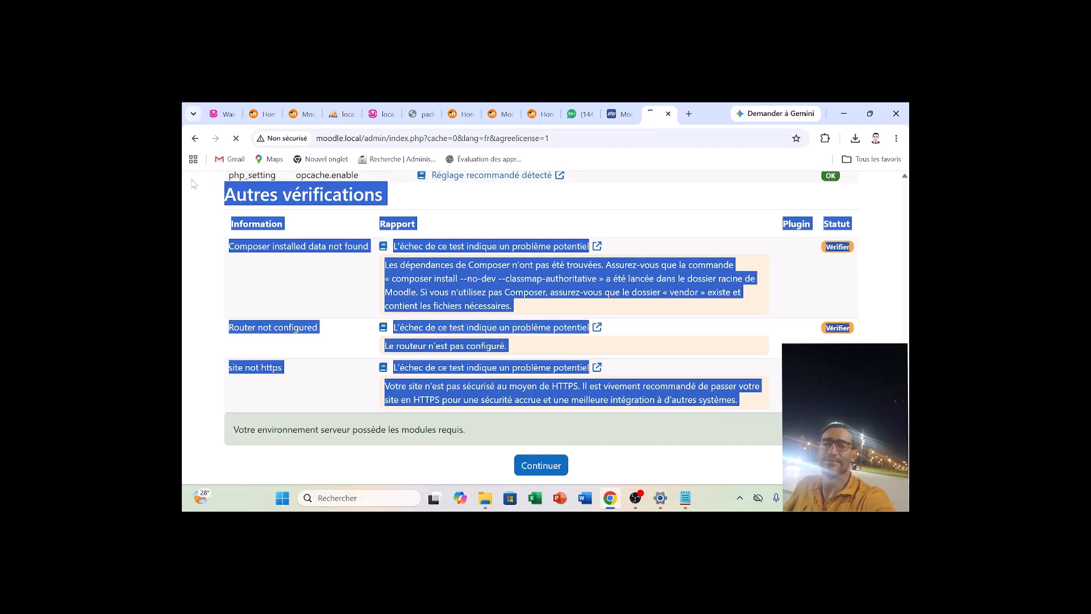
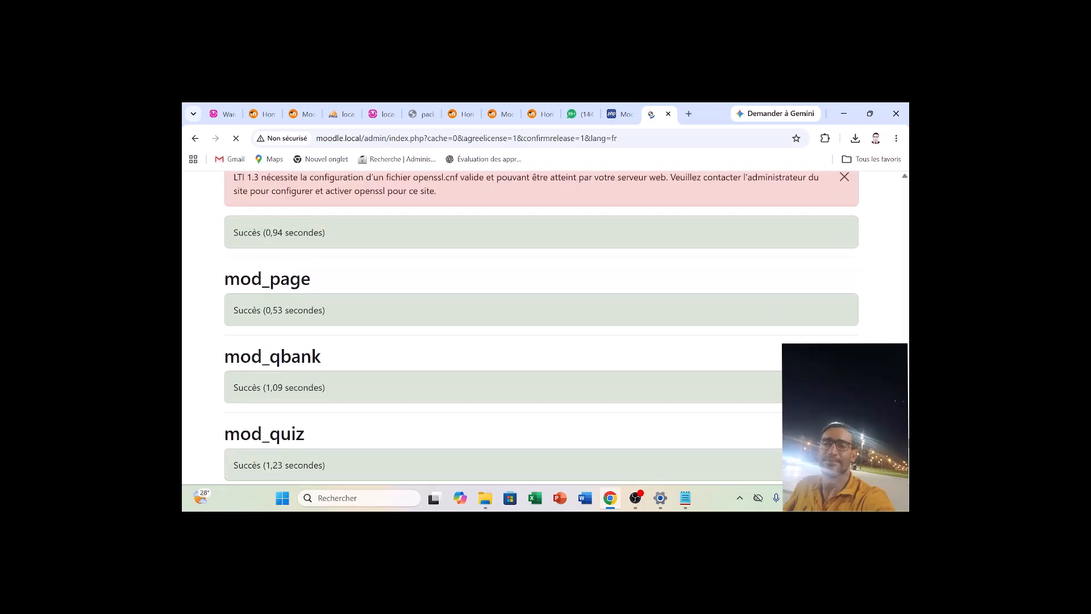
Copy the mod_lti warning about openssl.cnf from the installation results into Nouveau Document texte.txt in Notepad, below the existing text.
{"action": "scroll", "coordinate": [541, 328], "scroll_direction": "up", "scroll_amount": 2}
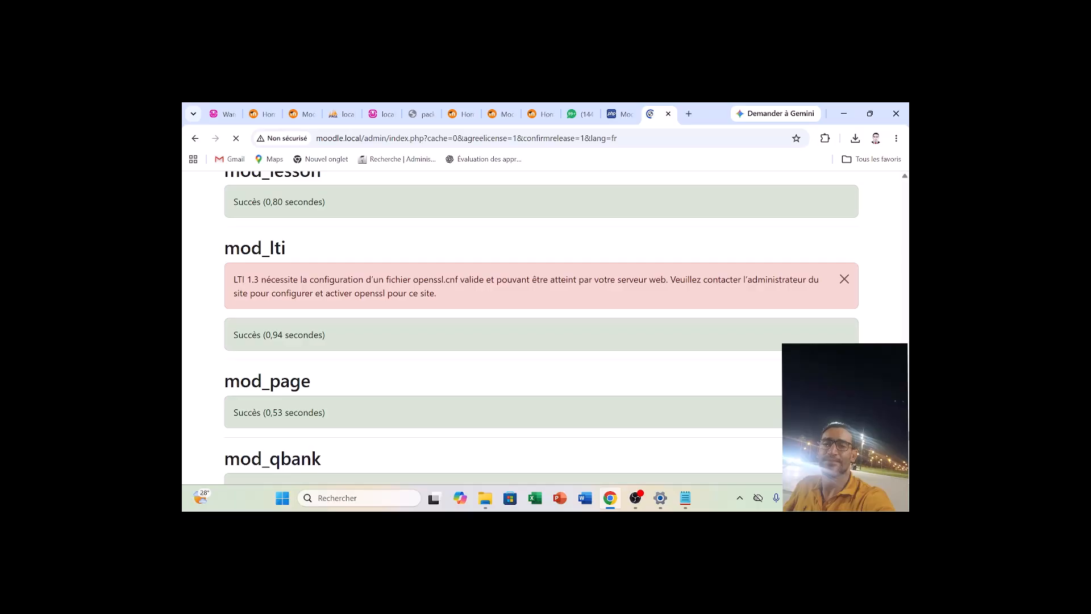
{"action": "scroll", "coordinate": [541, 327], "scroll_direction": "down", "scroll_amount": 1}
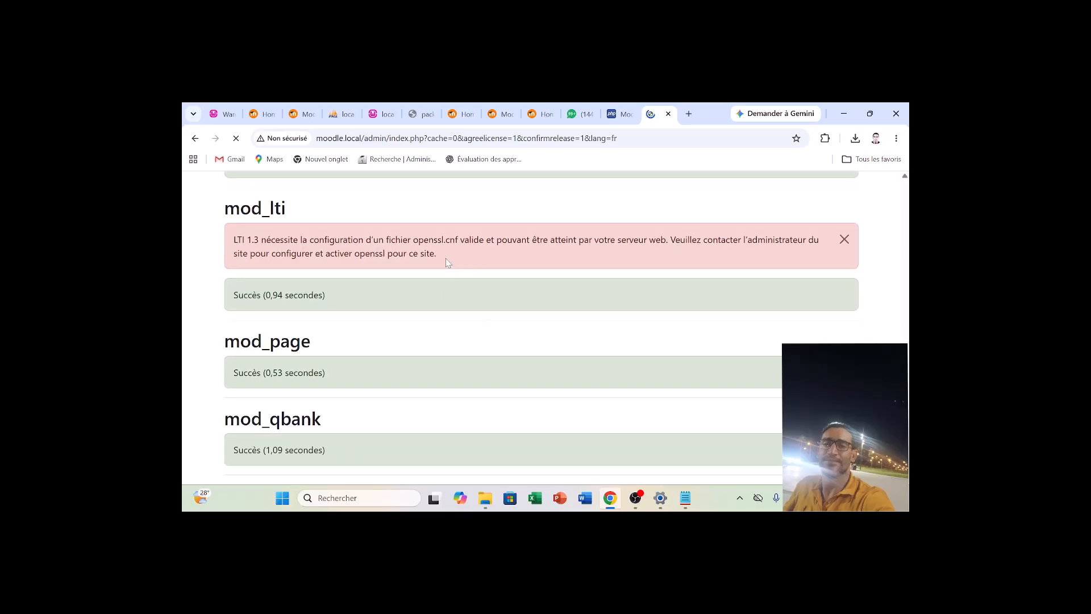
{"action": "left_click_drag", "start_coordinate": [446, 258], "coordinate": [234, 239]}
{"action": "key", "text": "ctrl+c"}
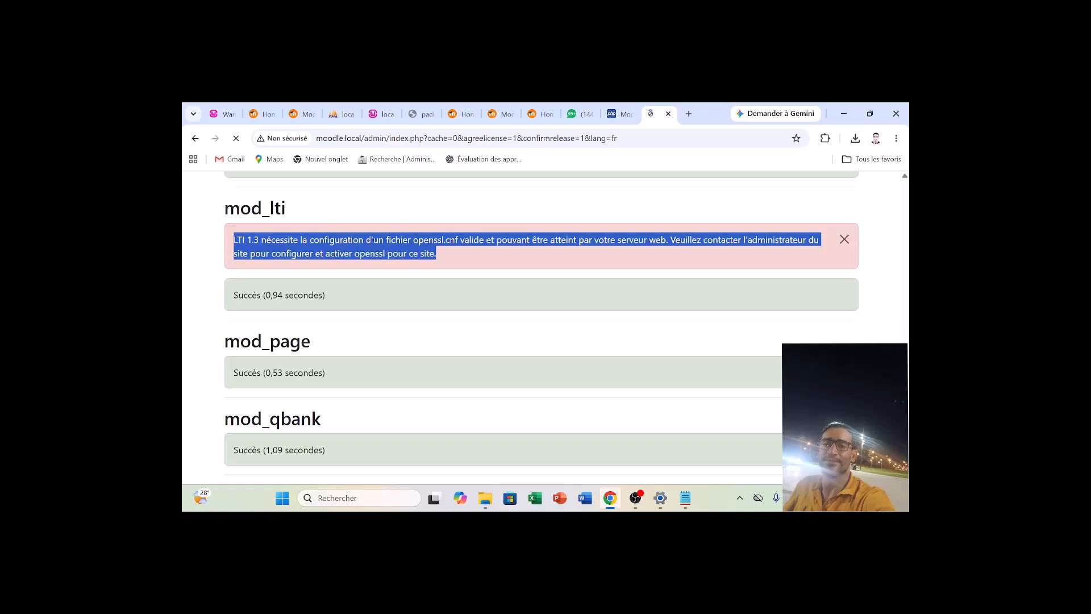
{"action": "left_click", "coordinate": [688, 508]}
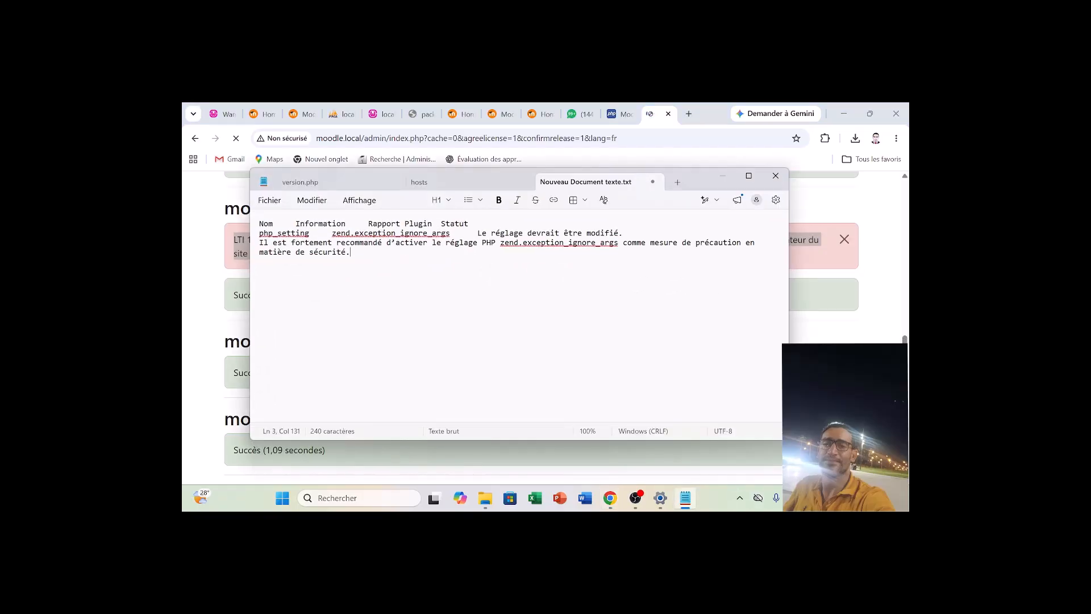
{"action": "key", "text": "Return"}
{"action": "key", "text": "Return"}
{"action": "key", "text": "ctrl+v"}
Copy the enrol_lti heading and its openssl.cnf warning from the installation page in Chrome to the end of the Notepad notes.
{"action": "left_click", "coordinate": [848, 333]}
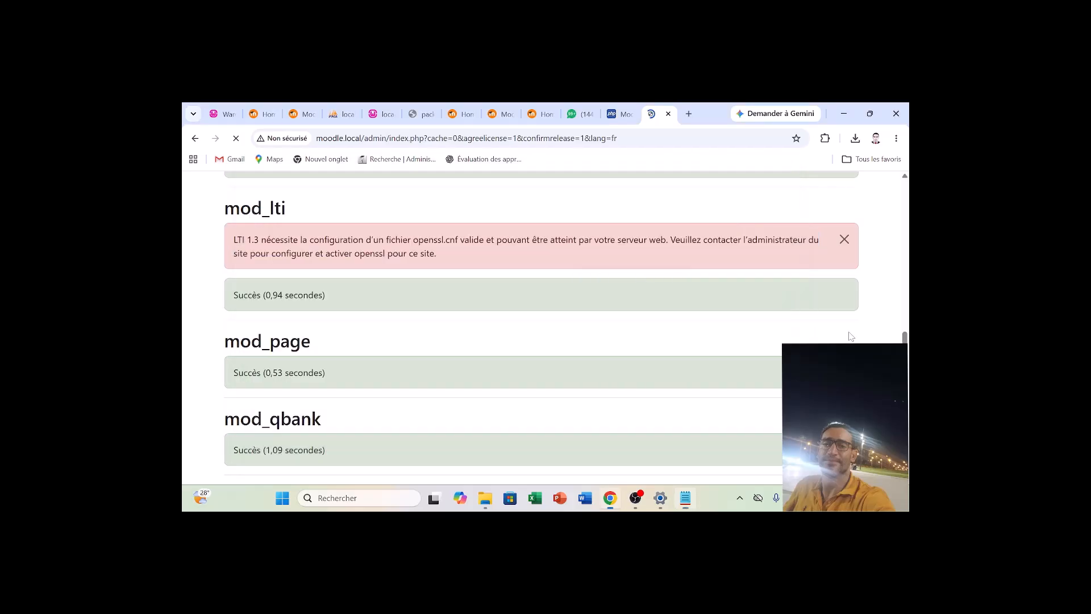
{"action": "left_click_drag", "start_coordinate": [905, 340], "coordinate": [906, 467]}
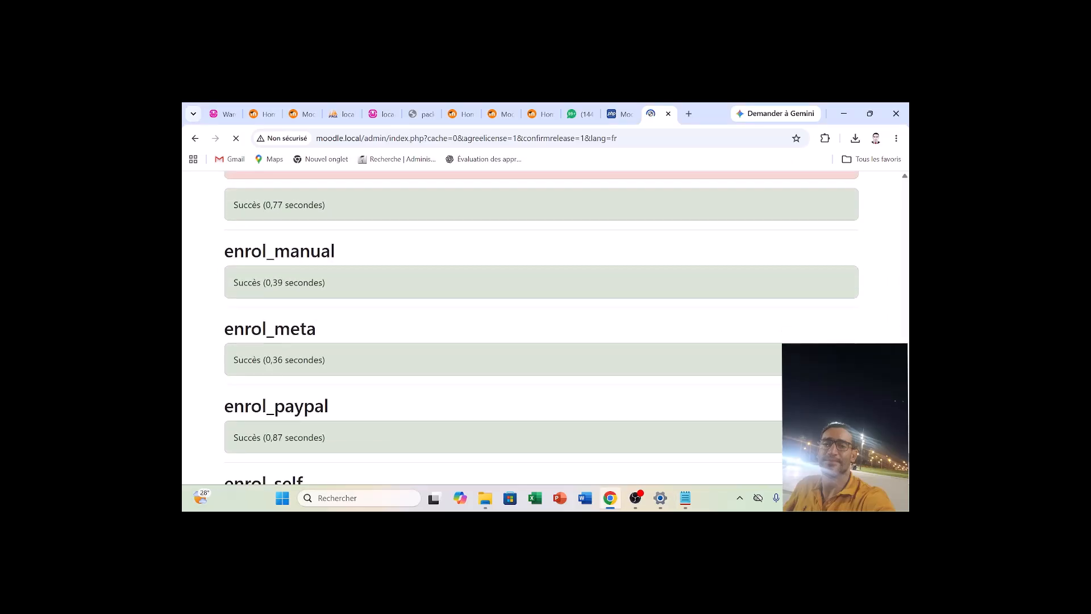
{"action": "scroll", "coordinate": [588, 423], "scroll_direction": "up", "scroll_amount": 5}
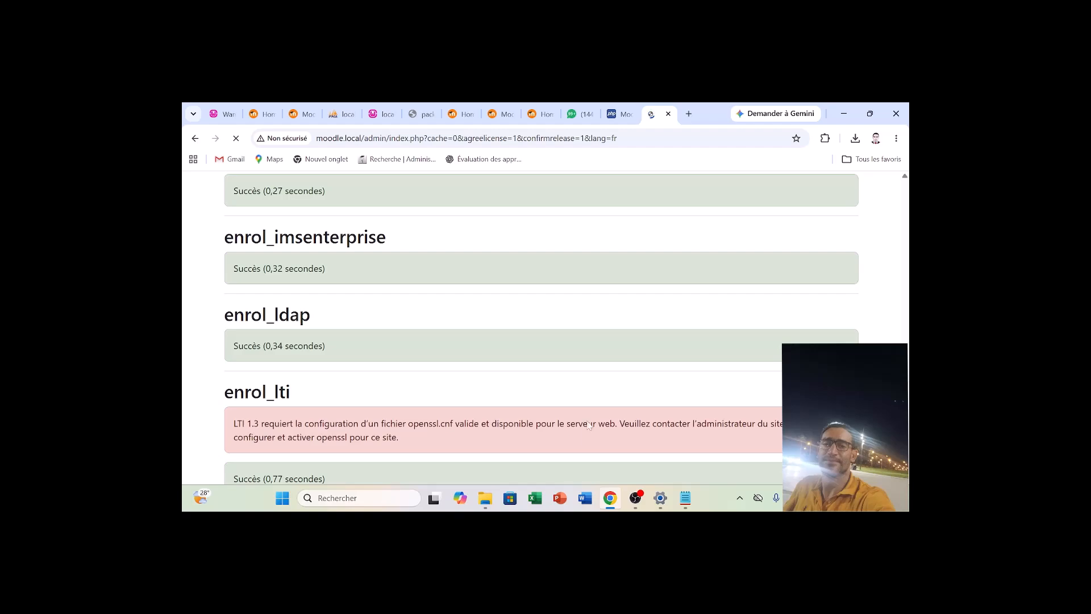
{"action": "left_click_drag", "start_coordinate": [408, 454], "coordinate": [233, 422]}
{"action": "left_click", "coordinate": [421, 442]}
{"action": "left_click_drag", "start_coordinate": [420, 441], "coordinate": [230, 420]}
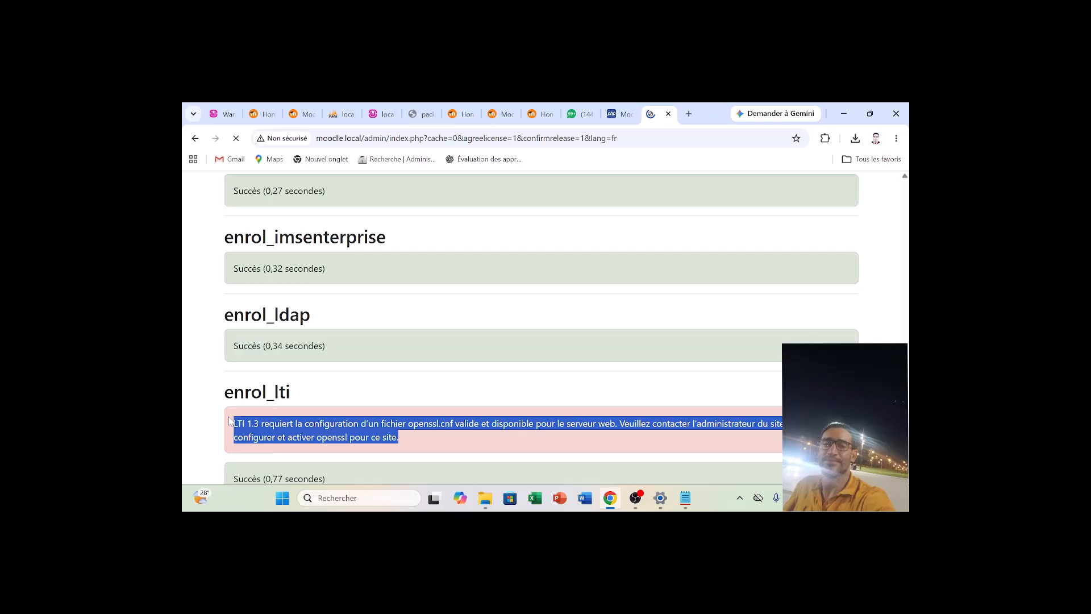
{"action": "key", "text": "shift+Up"}
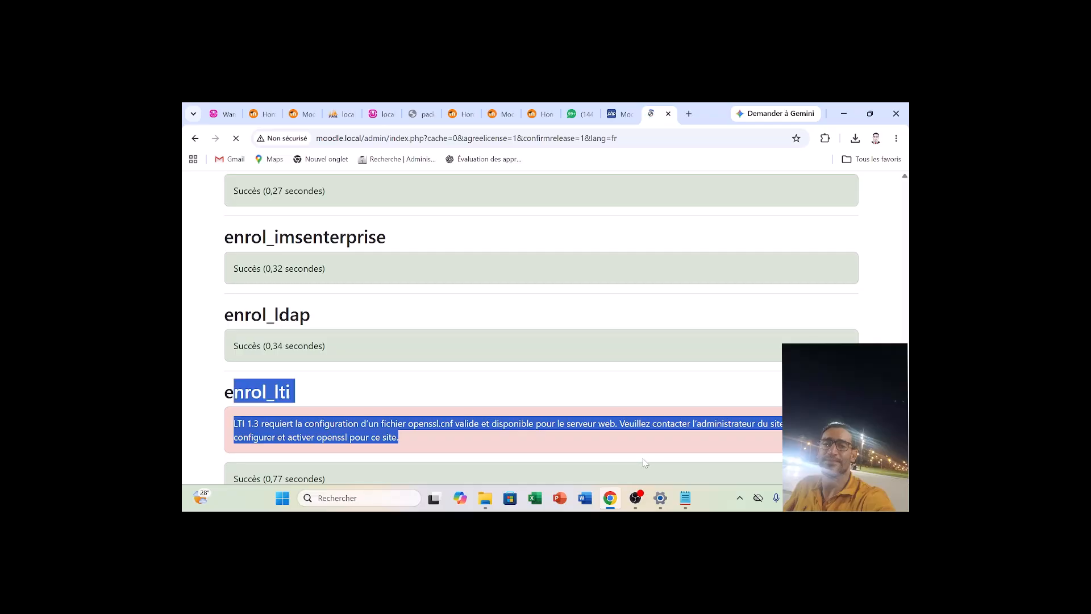
{"action": "key", "text": "shift+Left"}
{"action": "key", "text": "ctrl+c"}
{"action": "left_click", "coordinate": [682, 501]}
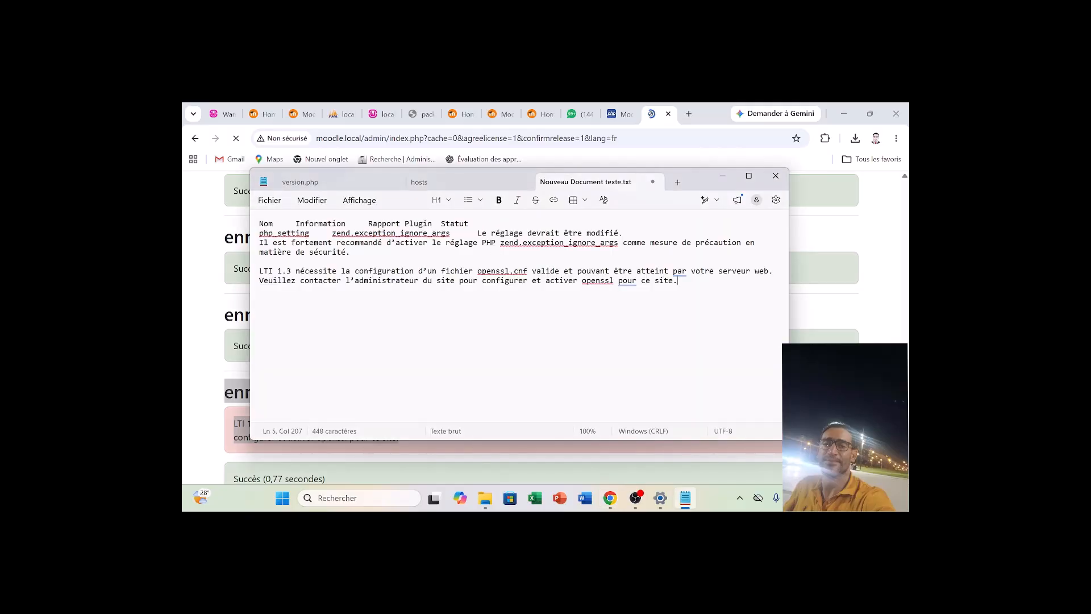
{"action": "key", "text": "Return"}
{"action": "key", "text": "Return"}
{"action": "key", "text": "ctrl+v"}
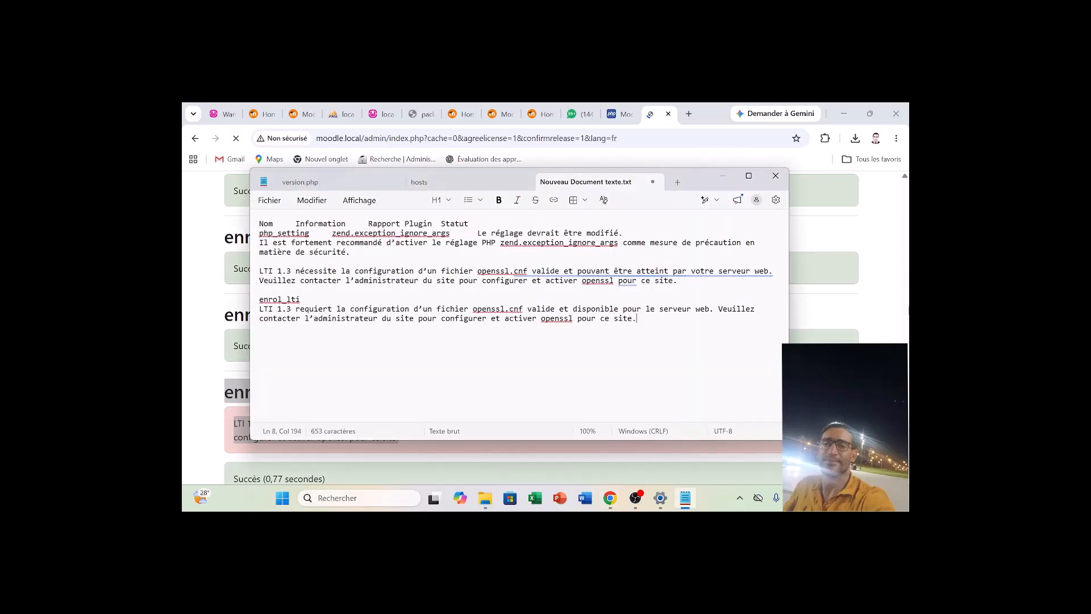
Switch back to Chrome and search the installation results for "LTi" to locate the mod_lti heading.
{"action": "left_click", "coordinate": [901, 328]}
{"action": "left_click_drag", "start_coordinate": [905, 347], "coordinate": [907, 187]}
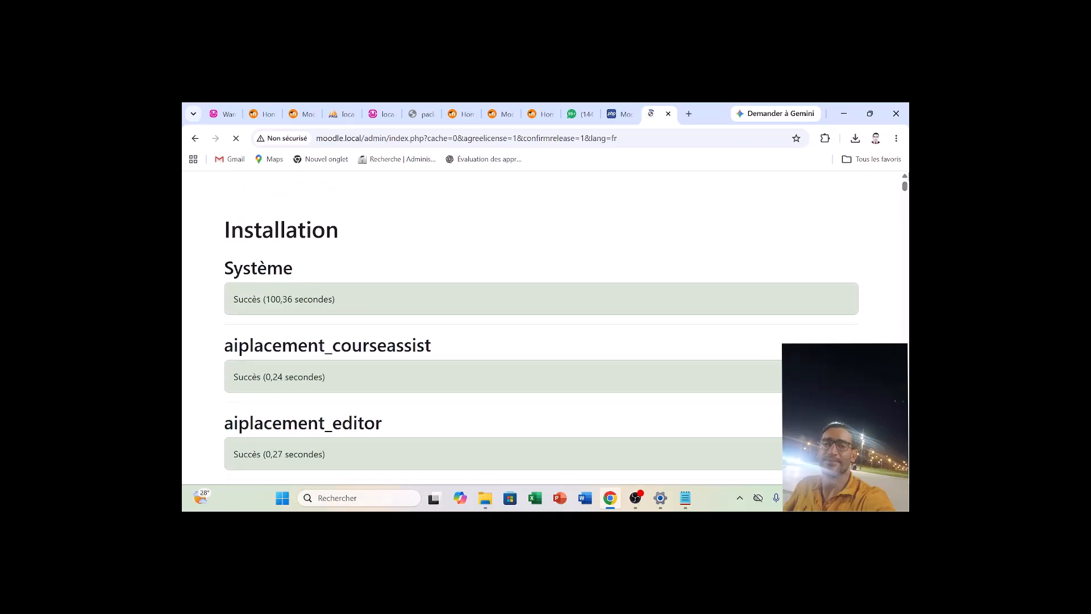
{"action": "key", "text": "ctrl+f"}
{"action": "type", "text": "L"}
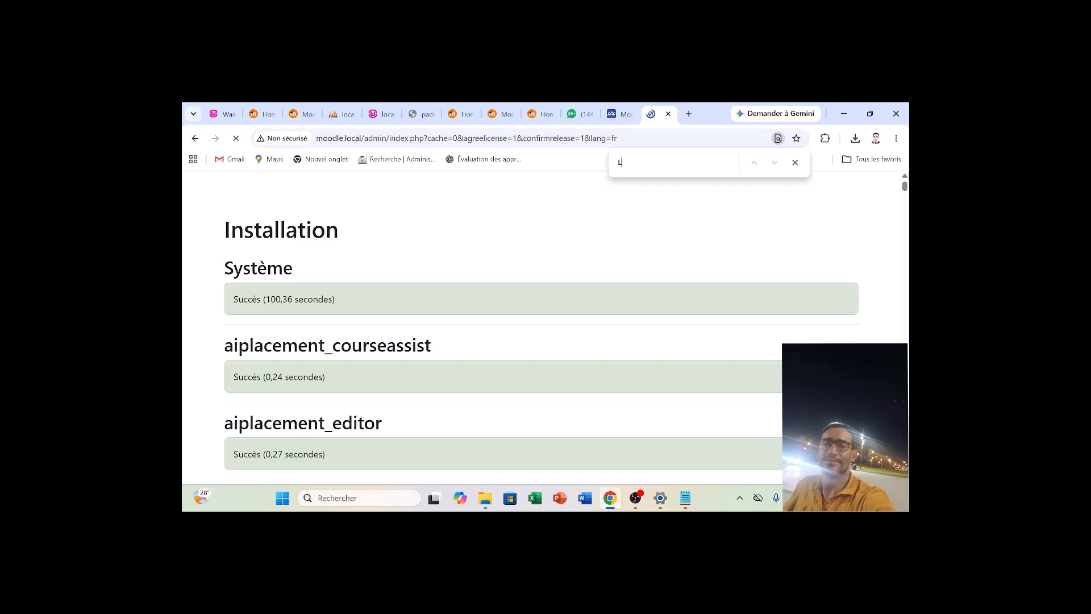
{"action": "type", "text": "TU"}
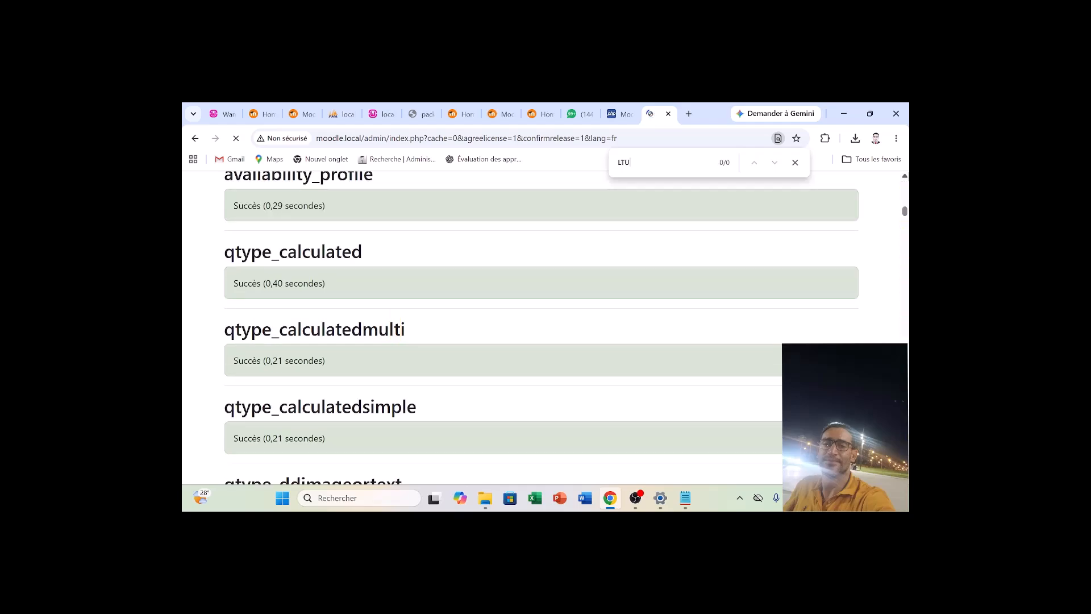
{"action": "key", "text": "BackSpace"}
{"action": "type", "text": "i"}
{"action": "key", "text": "Return"}
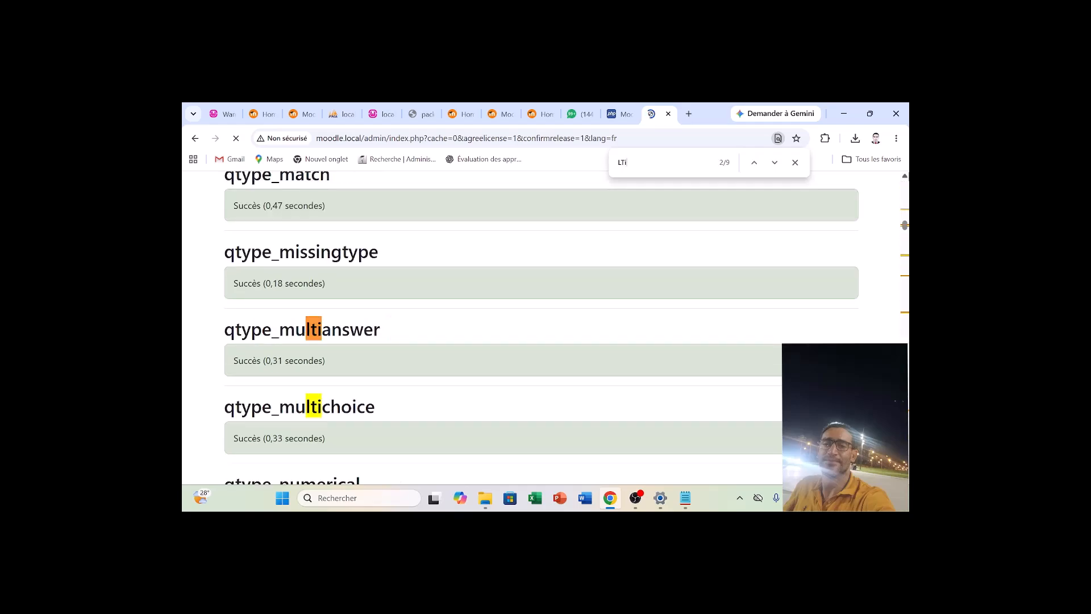
{"action": "key", "text": "Return"}
{"action": "key", "text": "Return"}
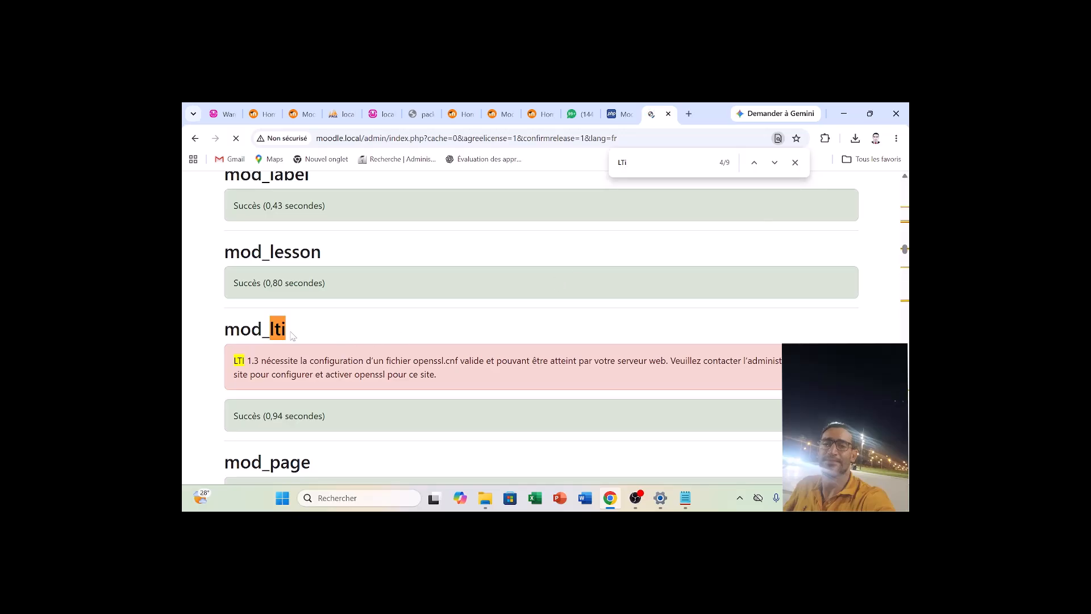
Copy the mod_lti heading into the Notepad notes, above the first LTI 1.3 warning.
{"action": "left_click_drag", "start_coordinate": [225, 328], "coordinate": [289, 337]}
{"action": "key", "text": "ctrl+c"}
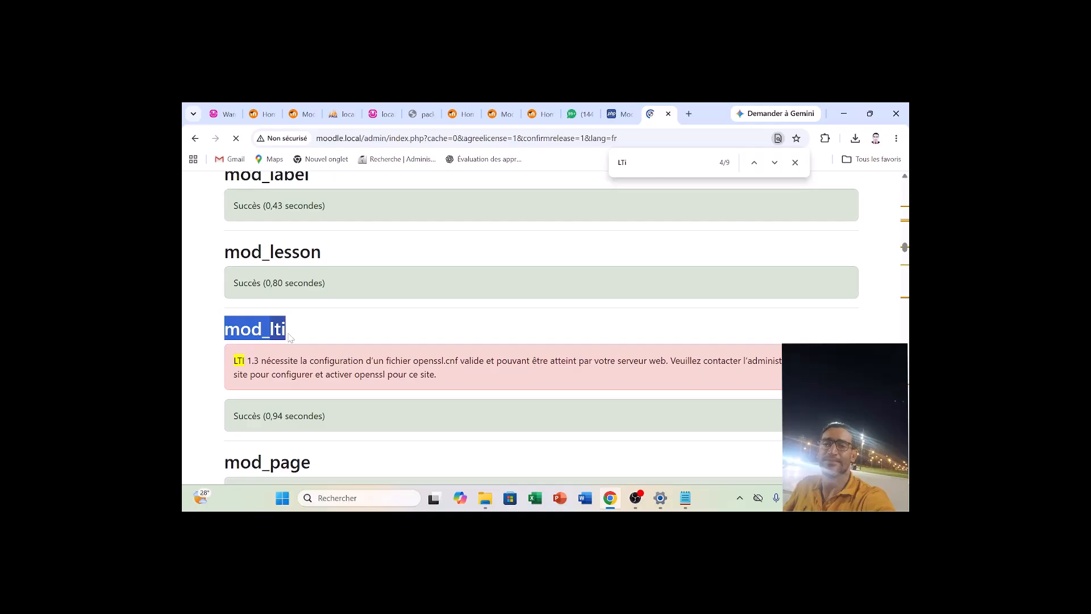
{"action": "left_click", "coordinate": [685, 498]}
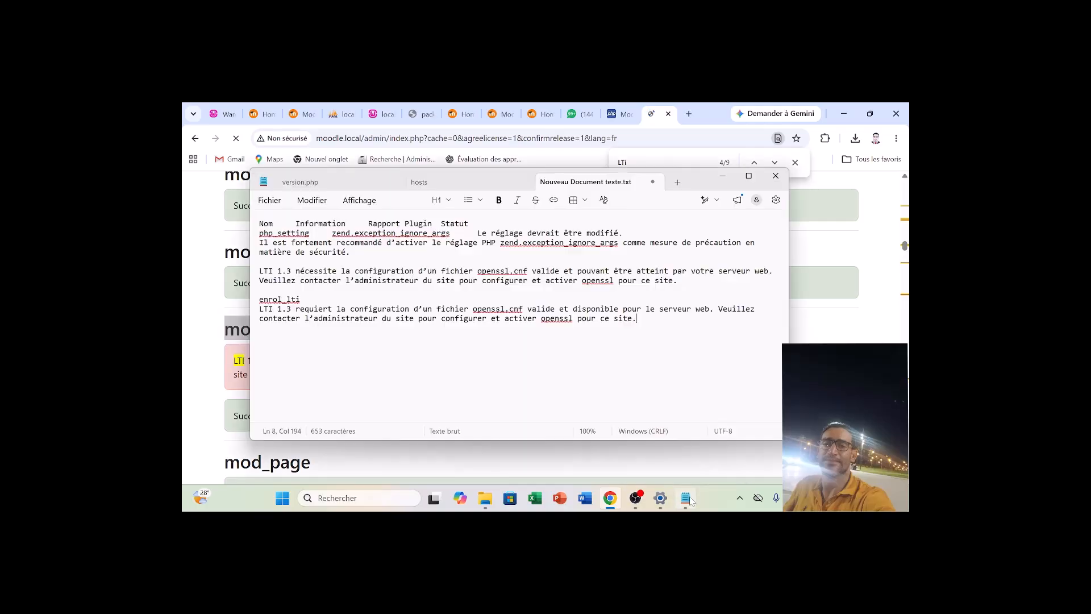
{"action": "left_click", "coordinate": [264, 253]}
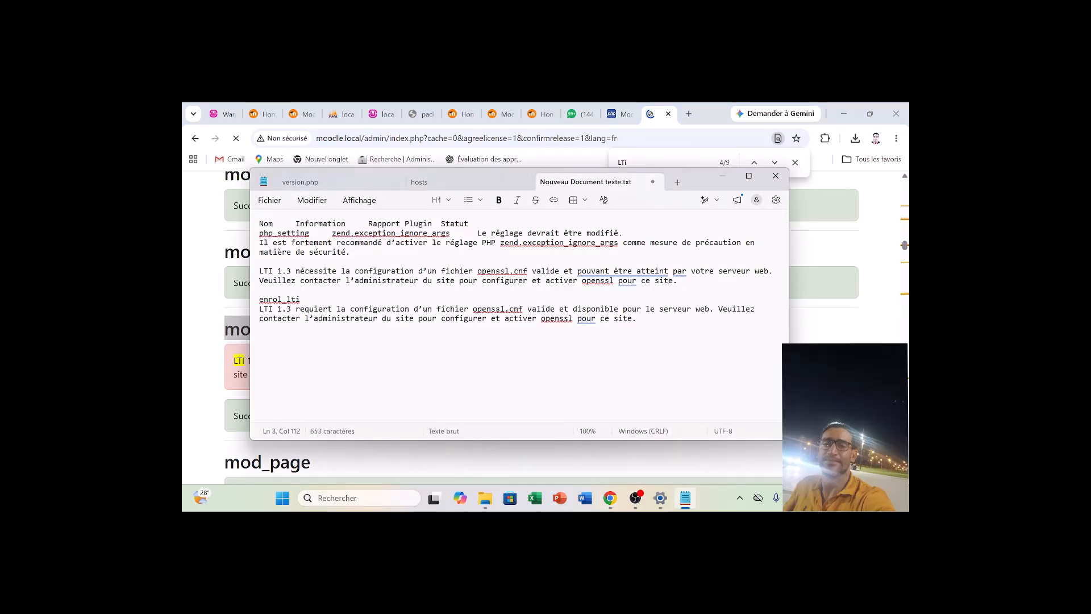
{"action": "key", "text": "Return"}
{"action": "key", "text": "Return"}
{"action": "key", "text": "ctrl+v"}
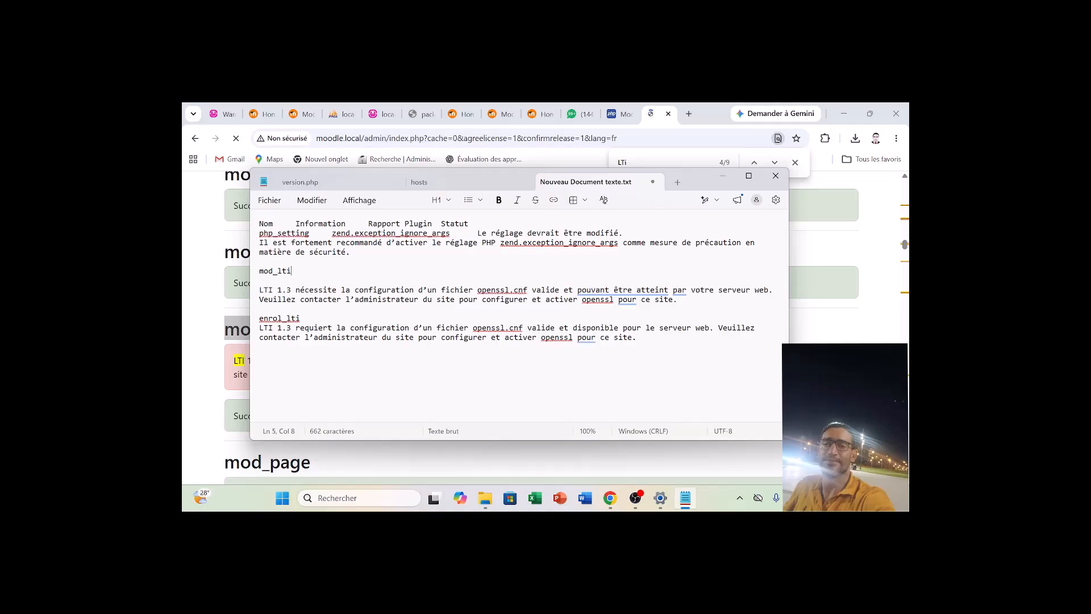
Return to Chrome, review the remaining plugin installation results and close the page search.
{"action": "left_click", "coordinate": [822, 317]}
{"action": "scroll", "coordinate": [822, 317], "scroll_direction": "down", "scroll_amount": 7}
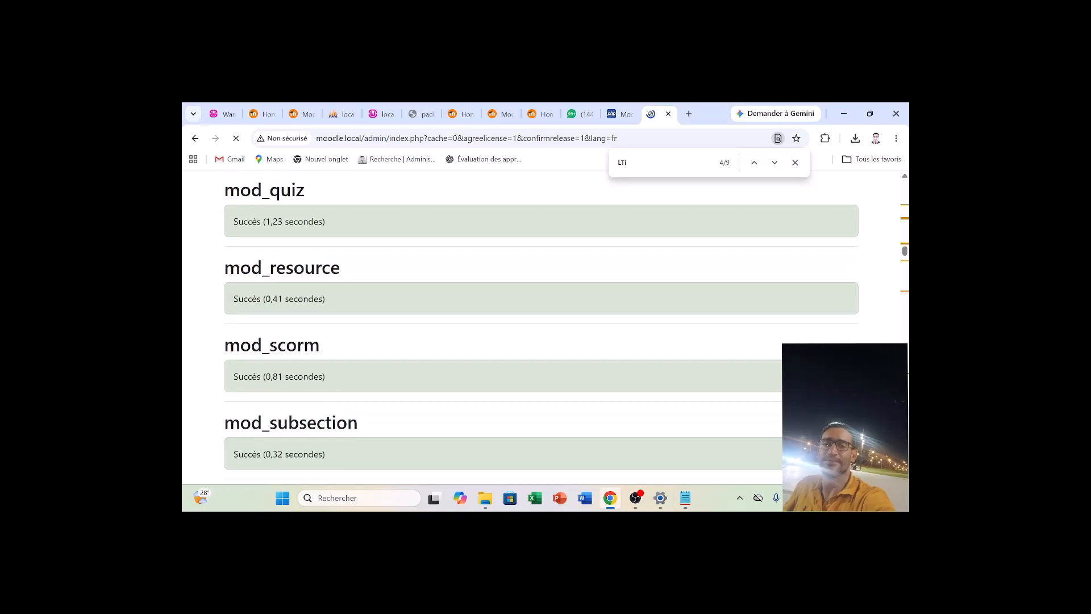
{"action": "scroll", "coordinate": [541, 327], "scroll_direction": "down", "scroll_amount": 15}
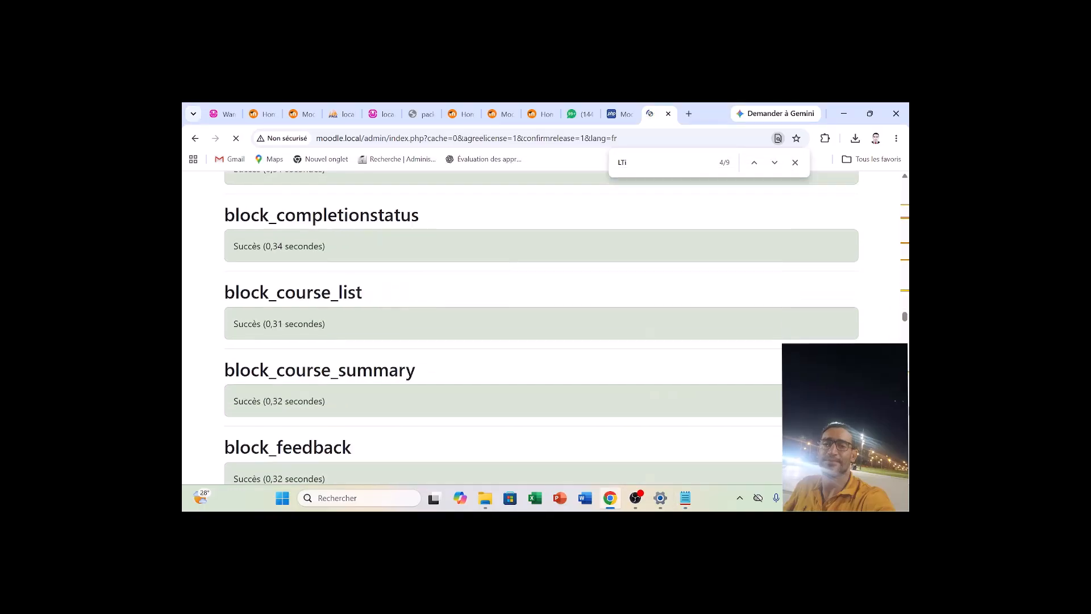
{"action": "scroll", "coordinate": [541, 327], "scroll_direction": "down", "scroll_amount": 20}
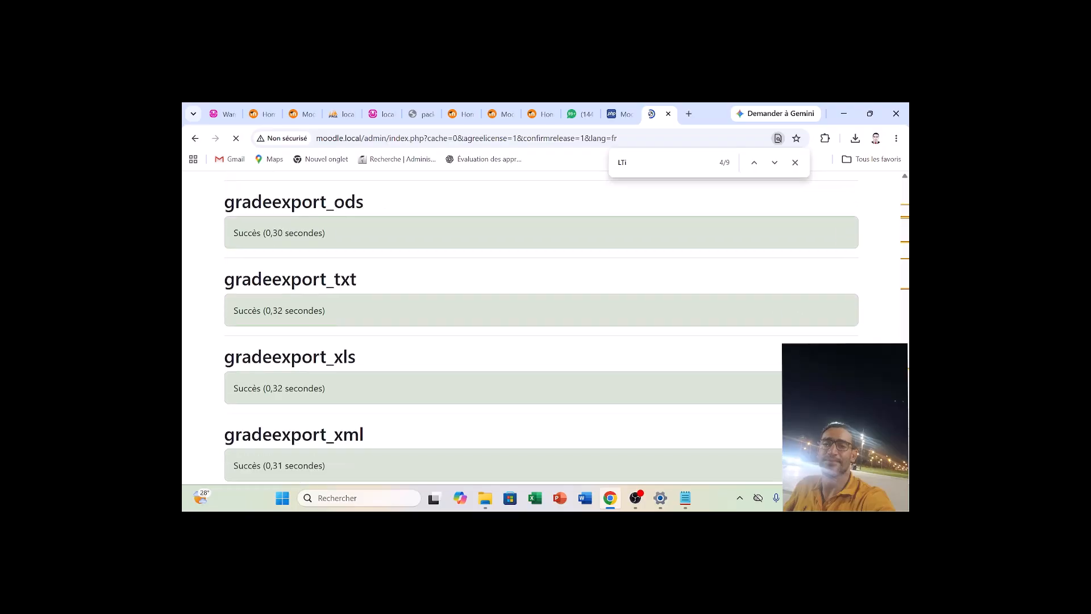
{"action": "scroll", "coordinate": [541, 327], "scroll_direction": "down", "scroll_amount": 12}
{"action": "scroll", "coordinate": [541, 326], "scroll_direction": "down", "scroll_amount": 20}
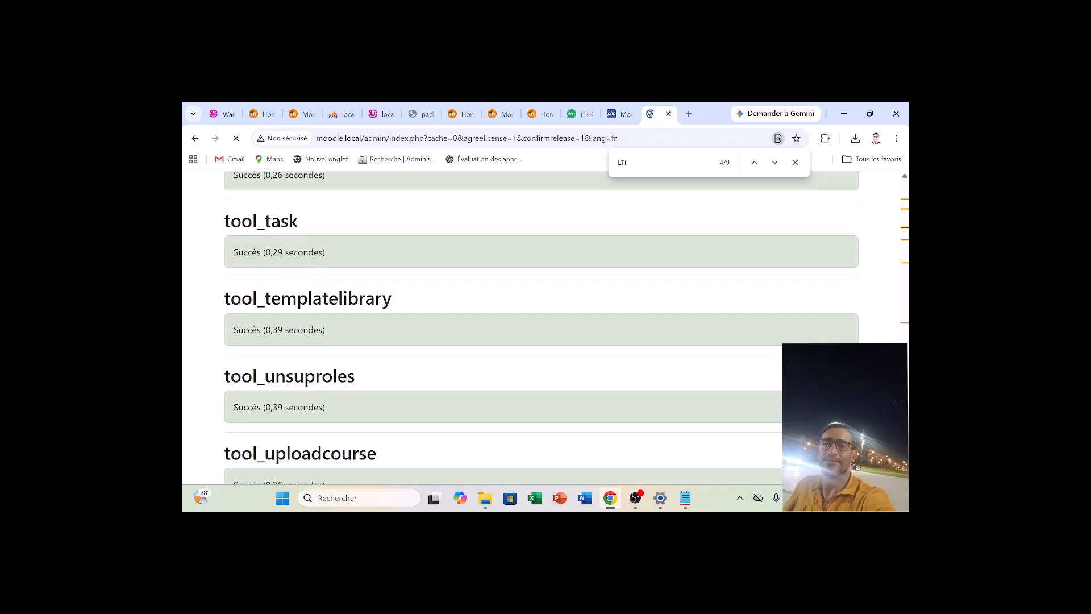
{"action": "left_click", "coordinate": [795, 163]}
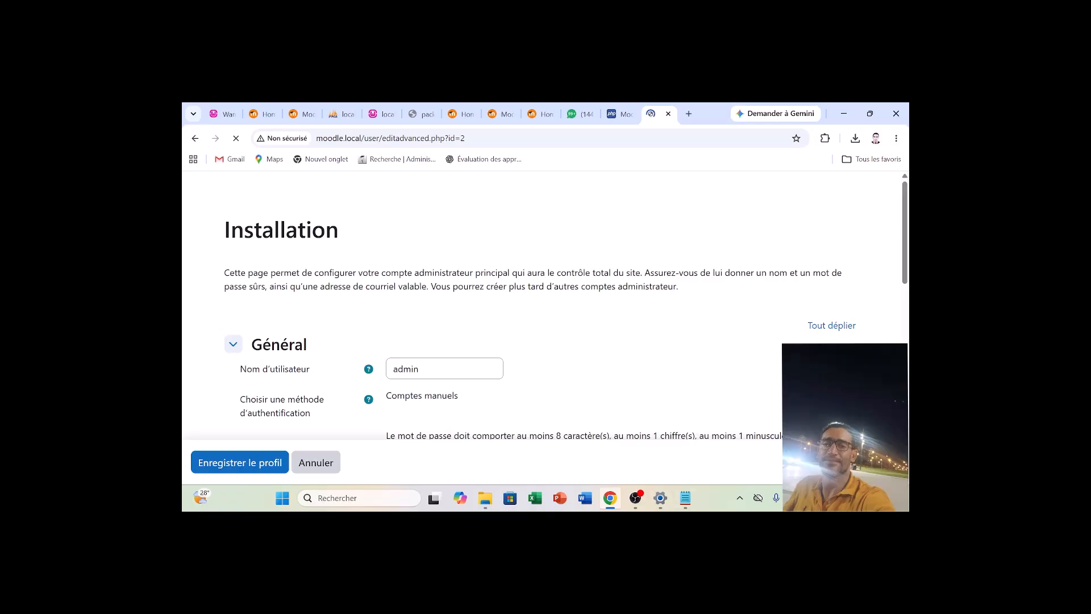
Replace the default admin username with the administrator's own username in the main account form.
{"action": "left_click", "coordinate": [426, 368]}
{"action": "key", "text": "BackSpace"}
{"action": "key", "text": "BackSpace"}
{"action": "key", "text": "BackSpace"}
{"action": "key", "text": "BackSpace"}
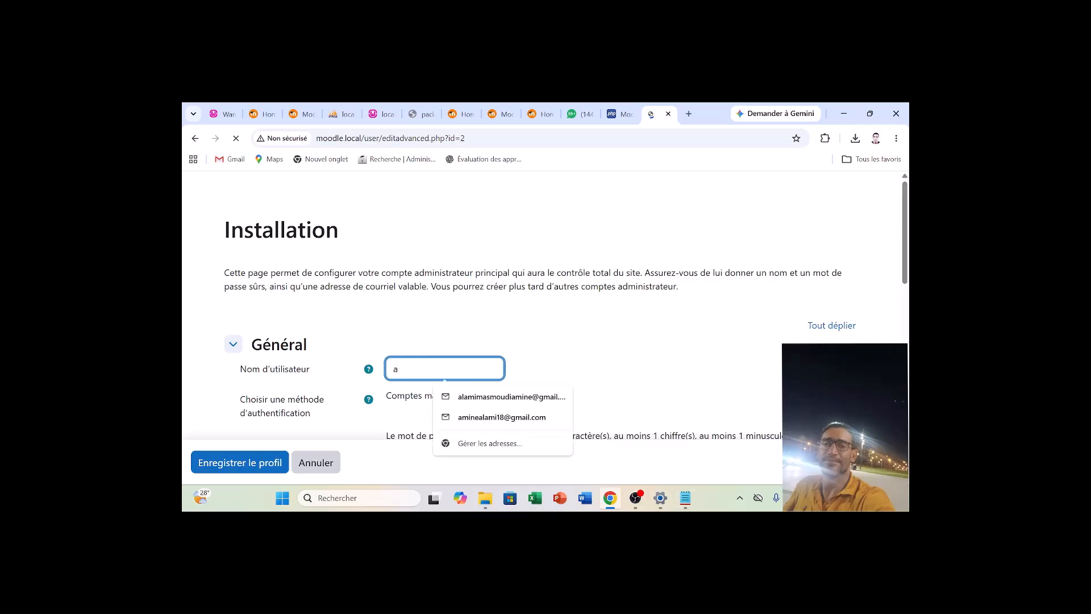
{"action": "type", "text": "minea"}
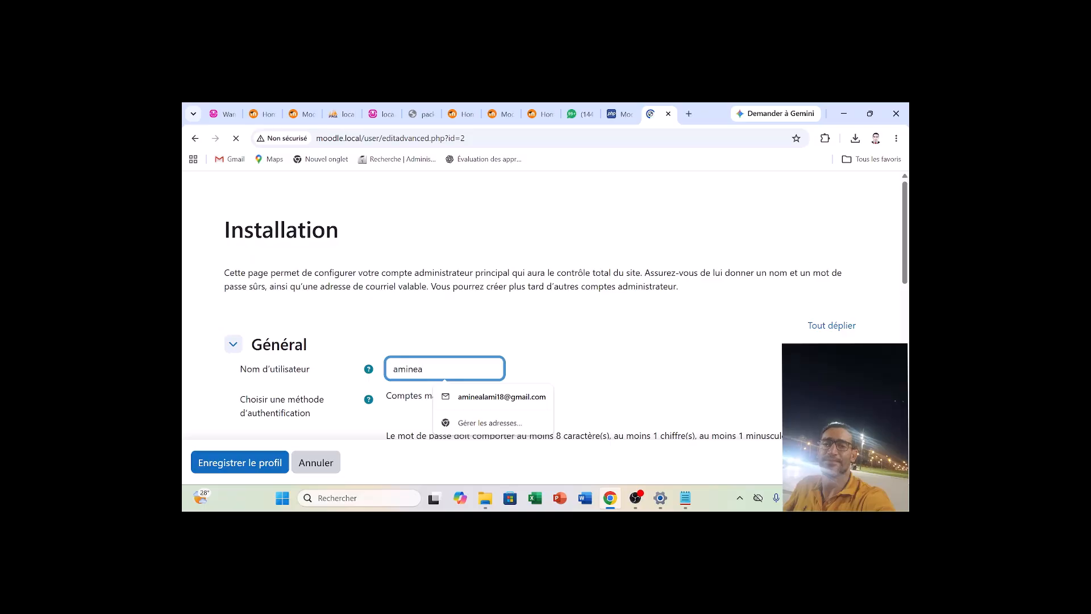
{"action": "type", "text": "l"}
{"action": "left_click", "coordinate": [604, 355]}
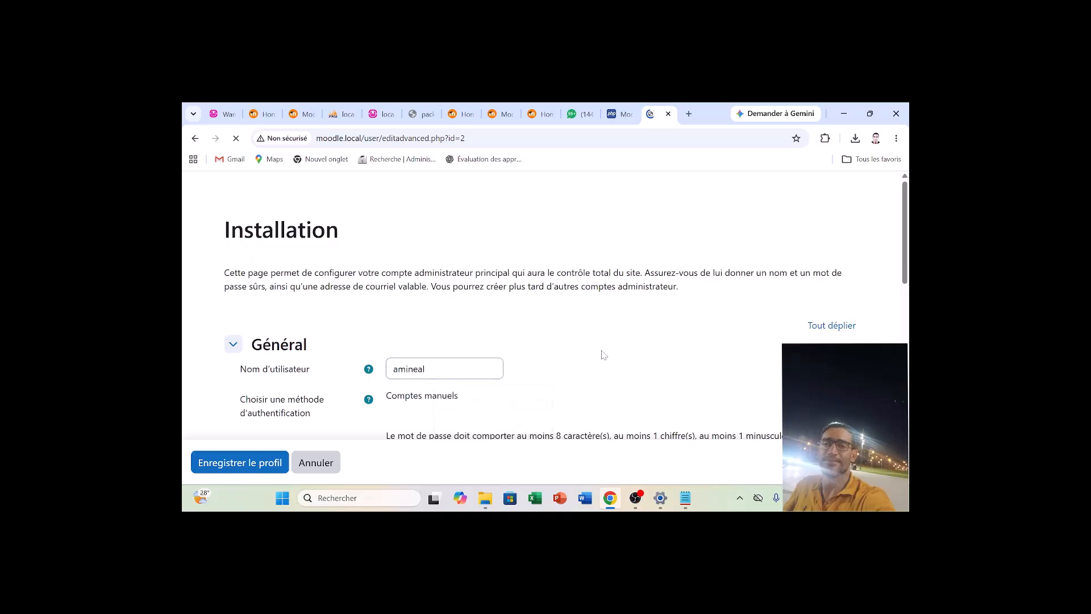
Enter the new account password for the administrator and toggle its visibility.
{"action": "scroll", "coordinate": [603, 355], "scroll_direction": "down", "scroll_amount": 2}
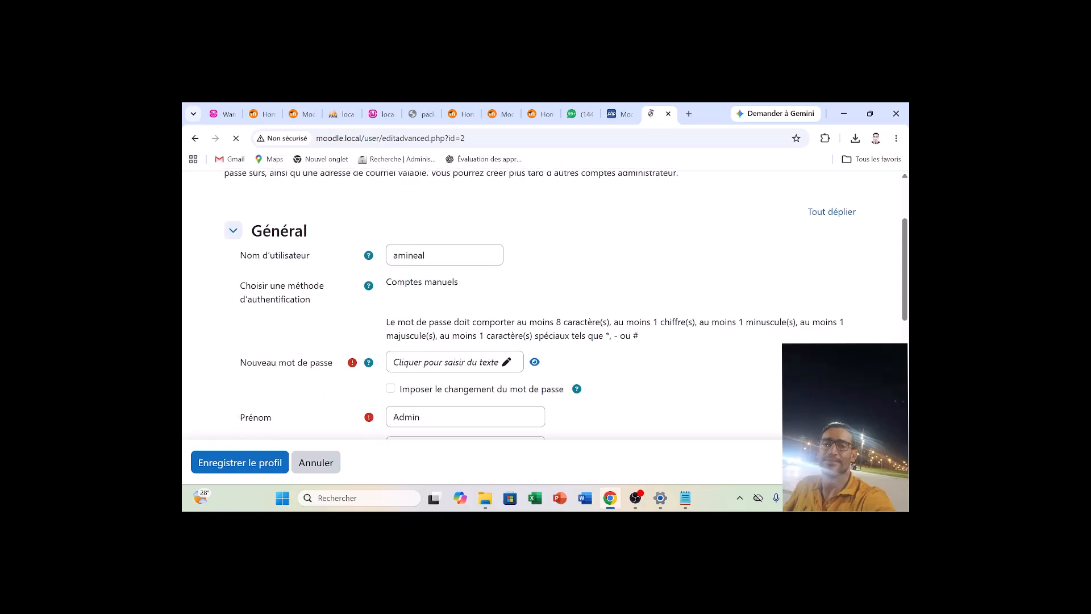
{"action": "left_click", "coordinate": [533, 363]}
{"action": "left_click", "coordinate": [511, 365]}
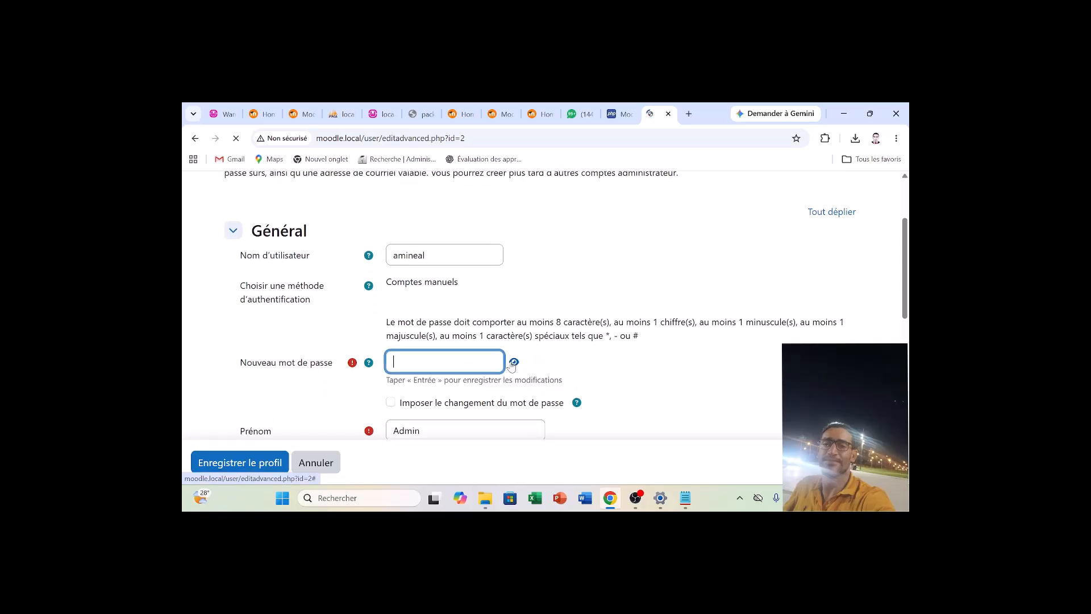
{"action": "left_click", "coordinate": [513, 362]}
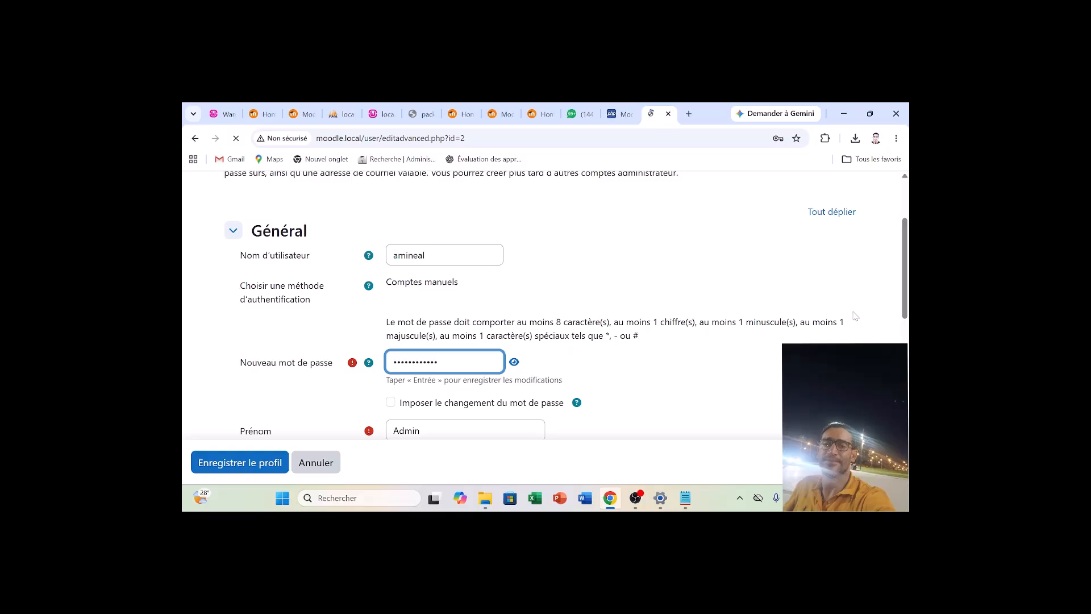
Replace the default first name Admin with the administrator's first name.
{"action": "scroll", "coordinate": [855, 316], "scroll_direction": "down", "scroll_amount": 2}
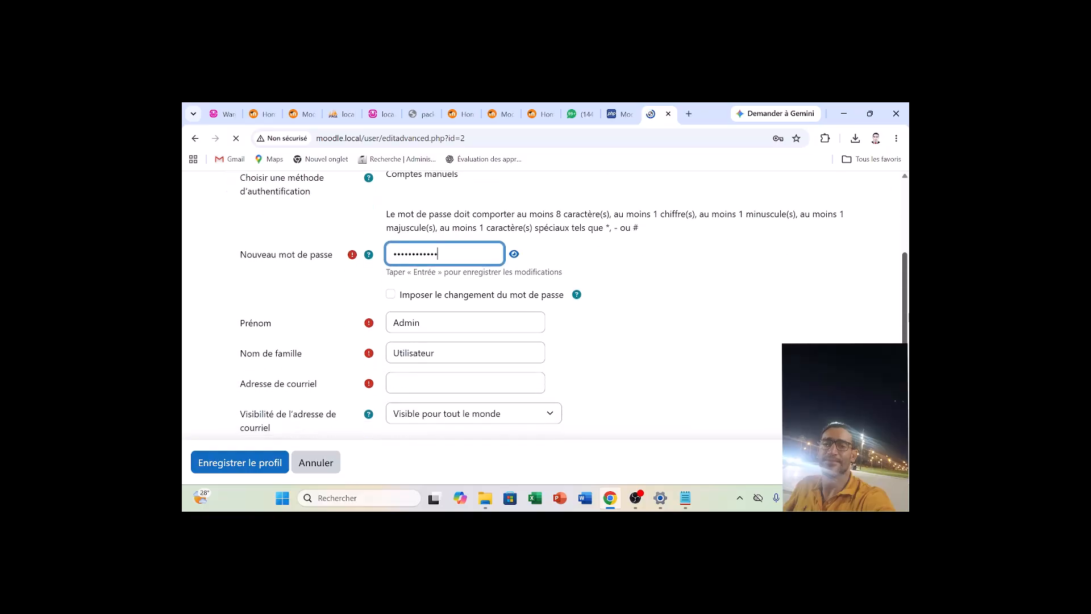
{"action": "left_click", "coordinate": [465, 309]}
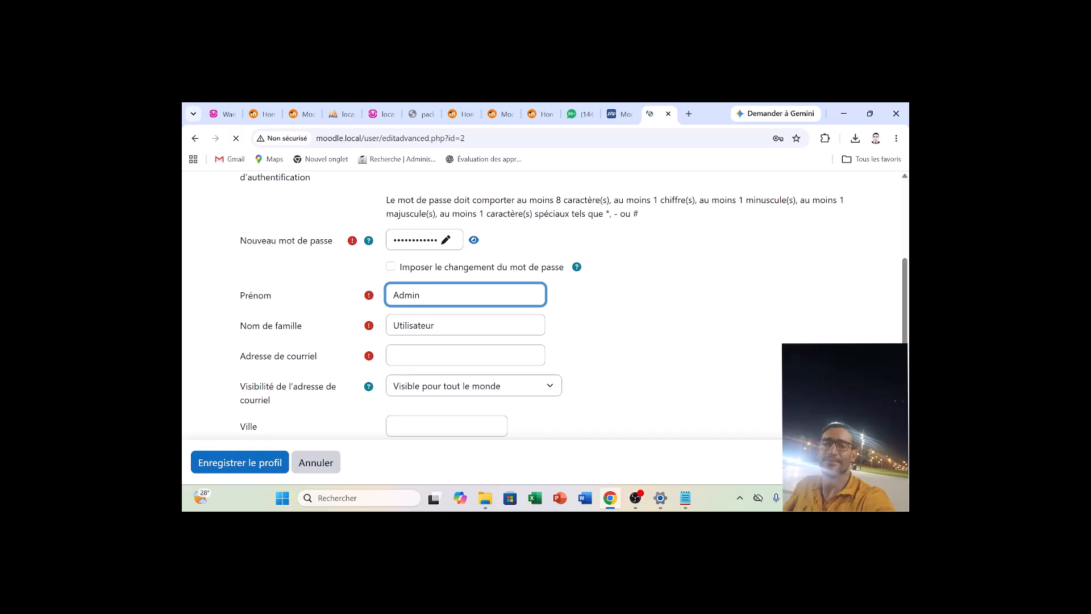
{"action": "key", "text": "ctrl+a"}
{"action": "key", "text": "BackSpace"}
{"action": "type", "text": "a"}
{"action": "key", "text": "BackSpace"}
{"action": "type", "text": "Amine"}
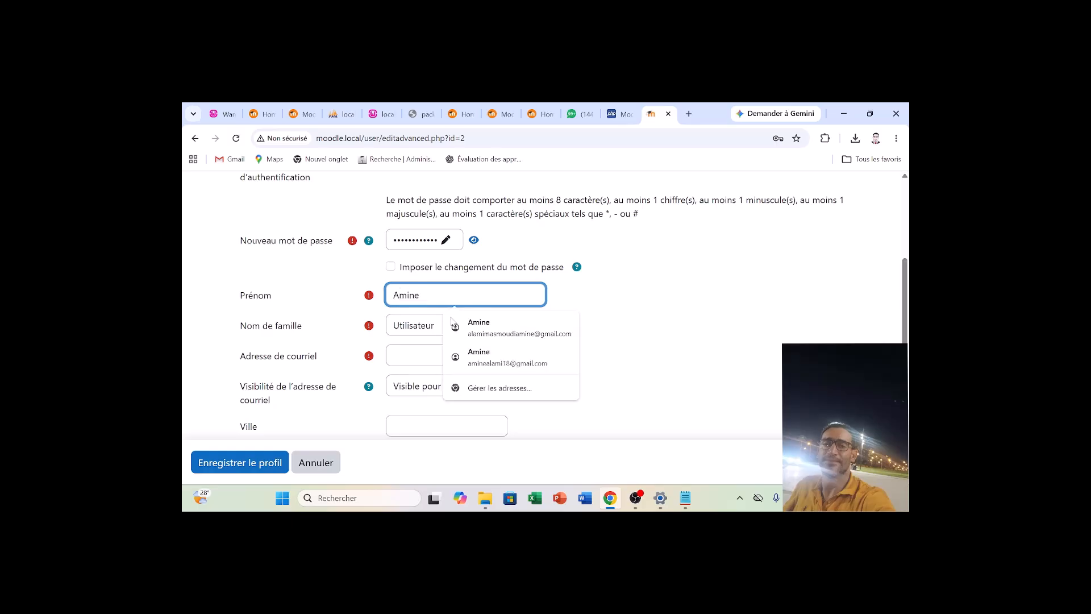
{"action": "key", "text": "Tab"}
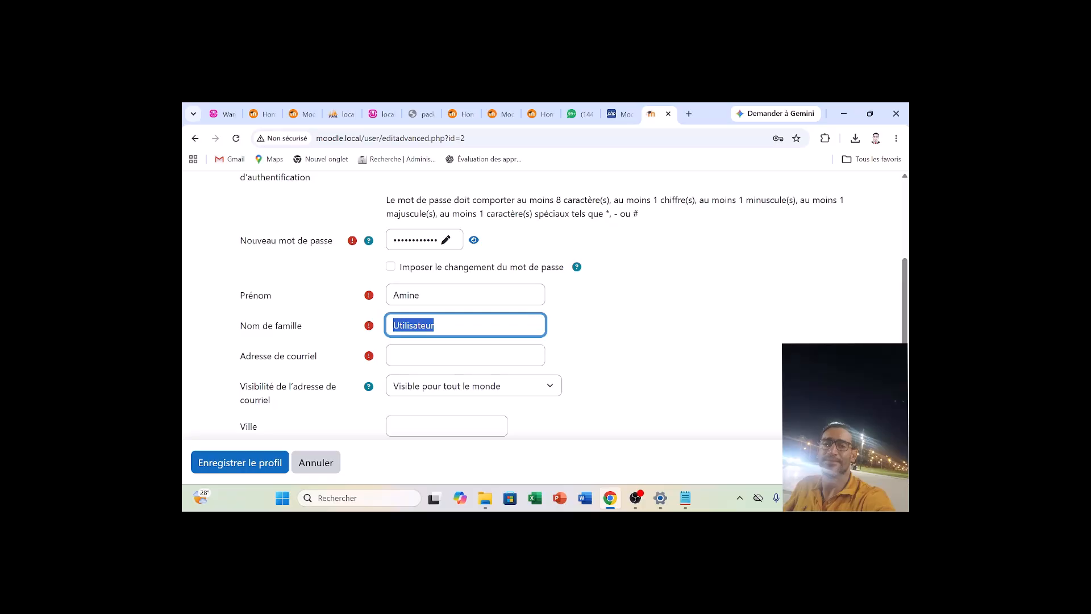
Replace the default last name Utilisateur with the administrator's last name.
{"action": "type", "text": "ALAMI"}
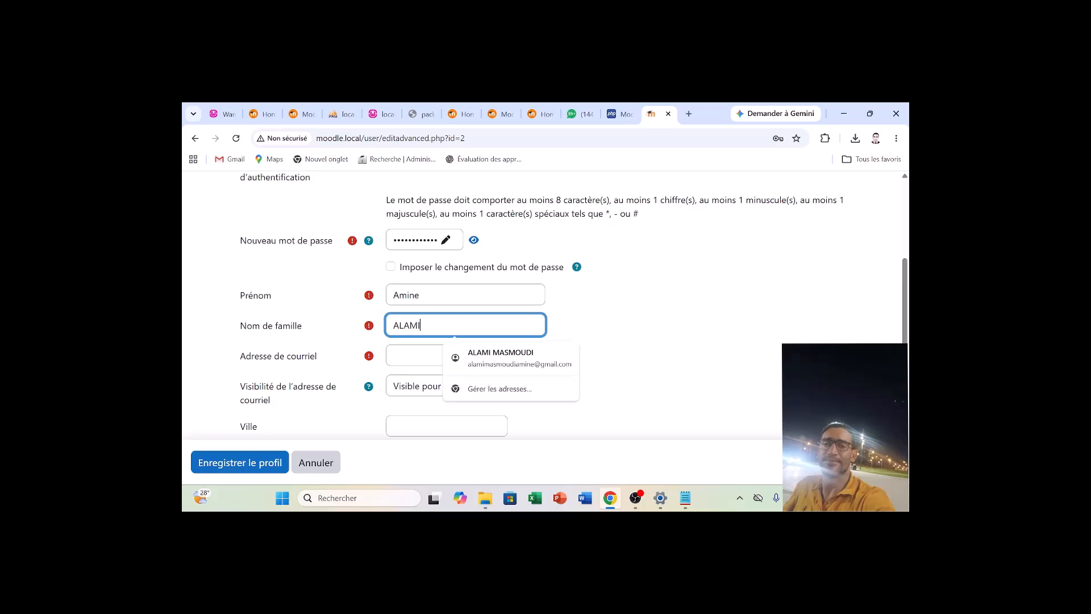
{"action": "left_click", "coordinate": [657, 307]}
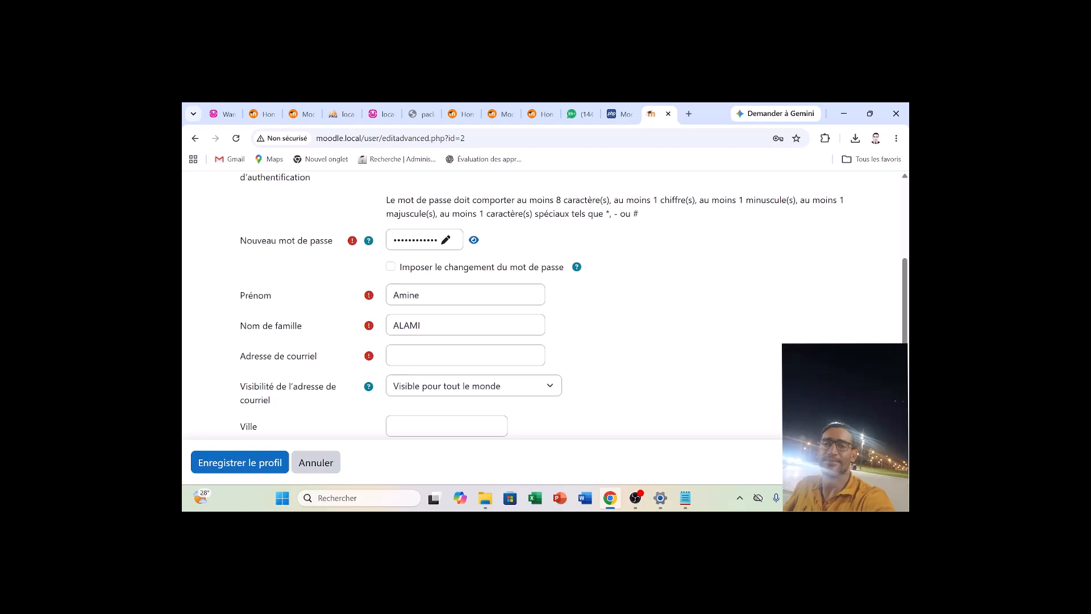
{"action": "left_click", "coordinate": [437, 325]}
{"action": "left_click", "coordinate": [649, 309]}
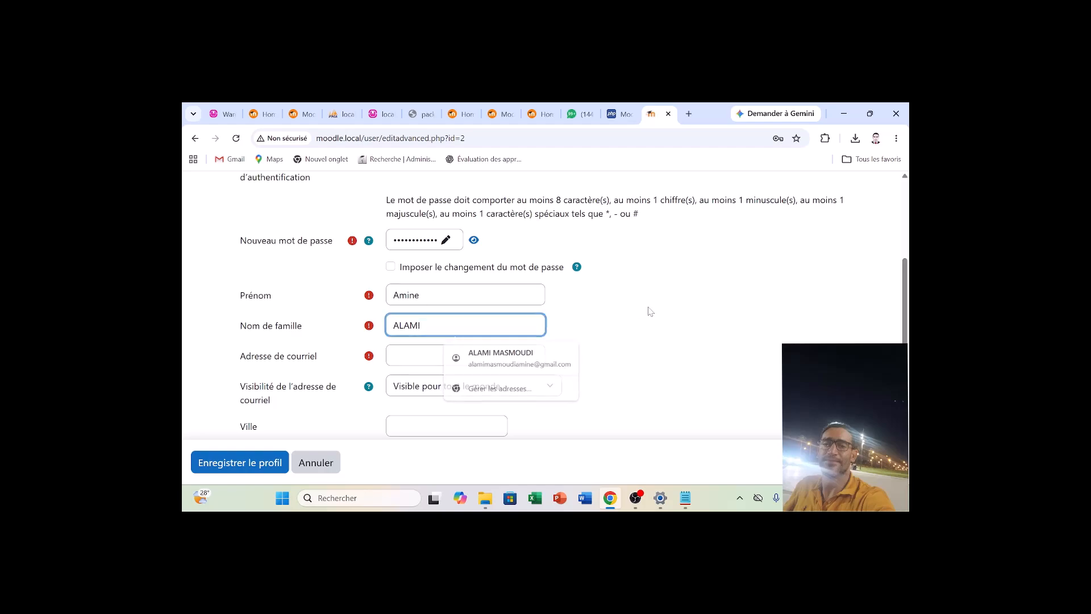
Fill in the administrator's e-mail from the saved address suggestions and choose the suggested alternative for the city.
{"action": "left_click", "coordinate": [446, 356]}
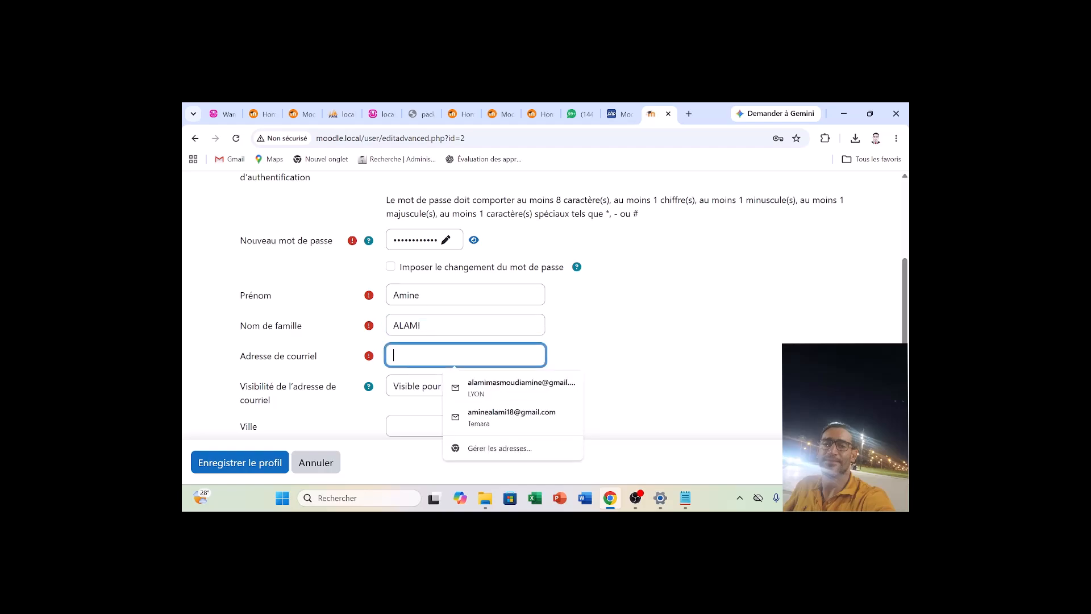
{"action": "left_click", "coordinate": [490, 385]}
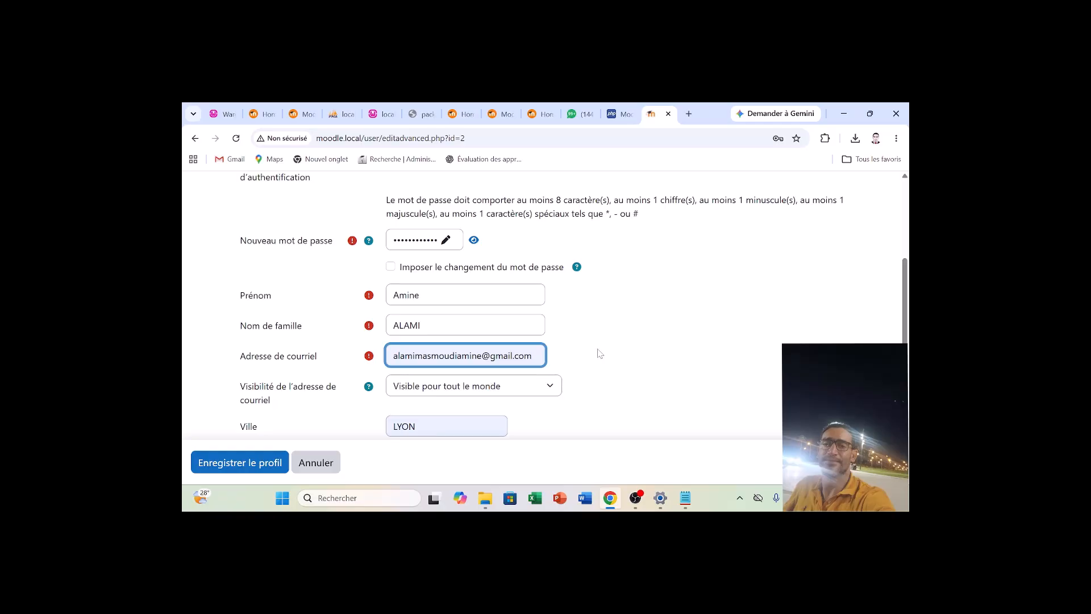
{"action": "scroll", "coordinate": [633, 317], "scroll_direction": "down", "scroll_amount": 2}
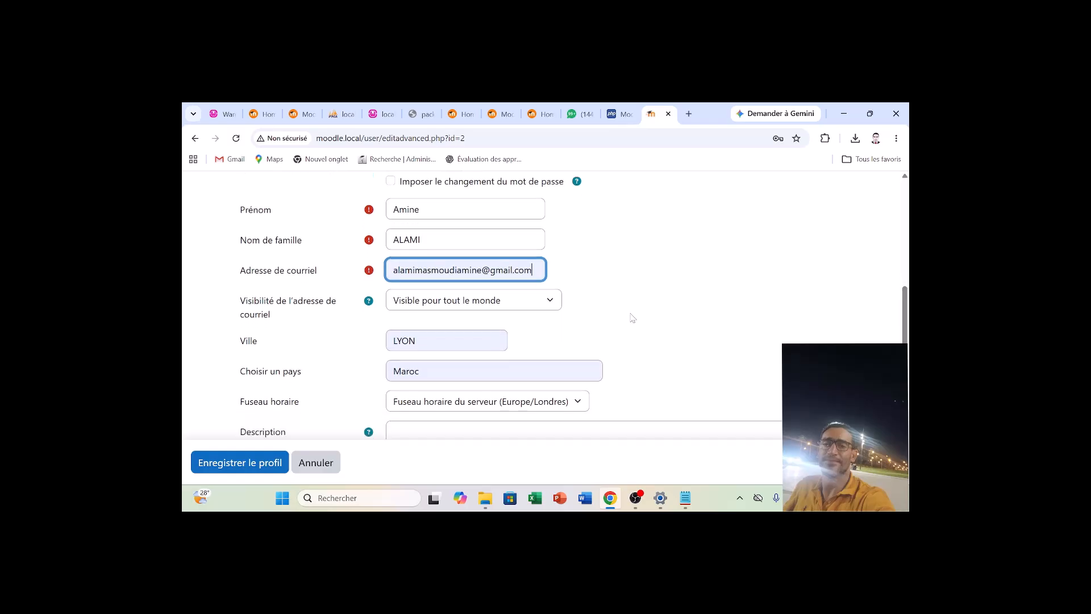
{"action": "left_click", "coordinate": [496, 340]}
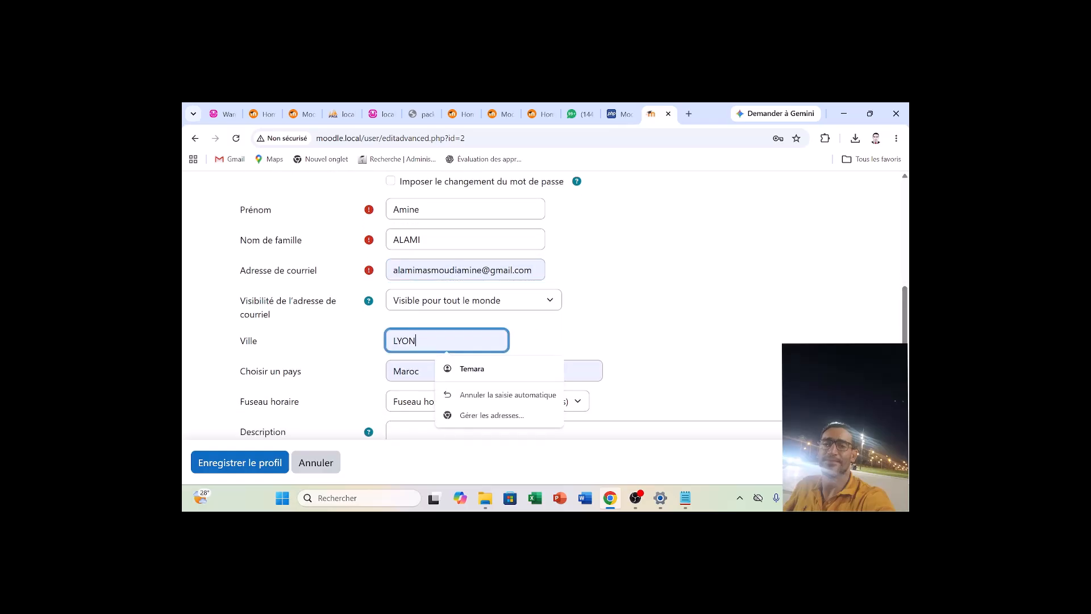
{"action": "left_click", "coordinate": [486, 370]}
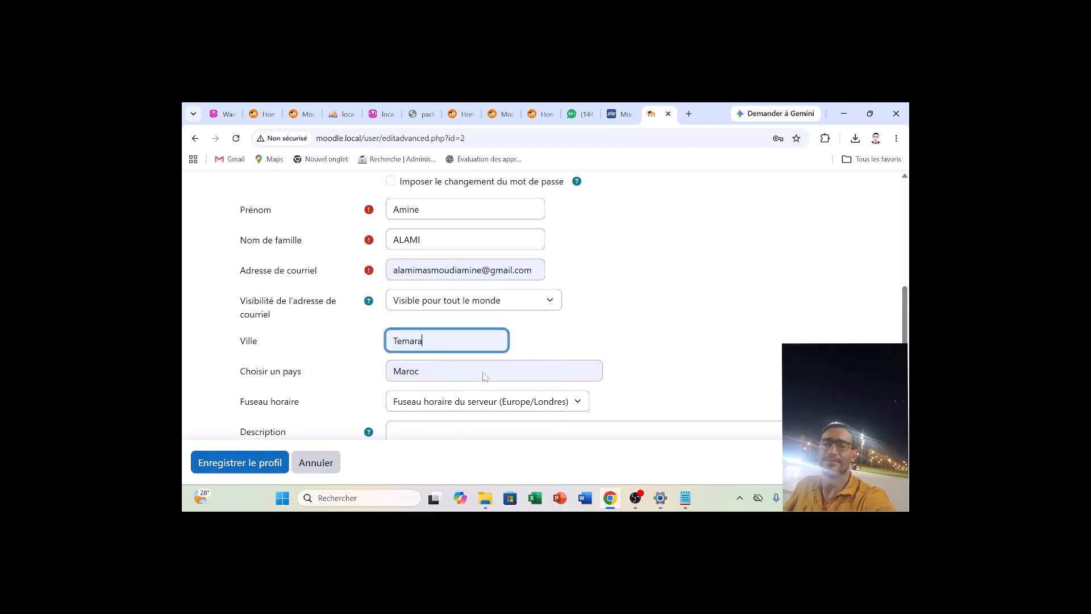
Set the administrator's time zone to Afrique/Casablanca.
{"action": "scroll", "coordinate": [833, 341], "scroll_direction": "down", "scroll_amount": 2}
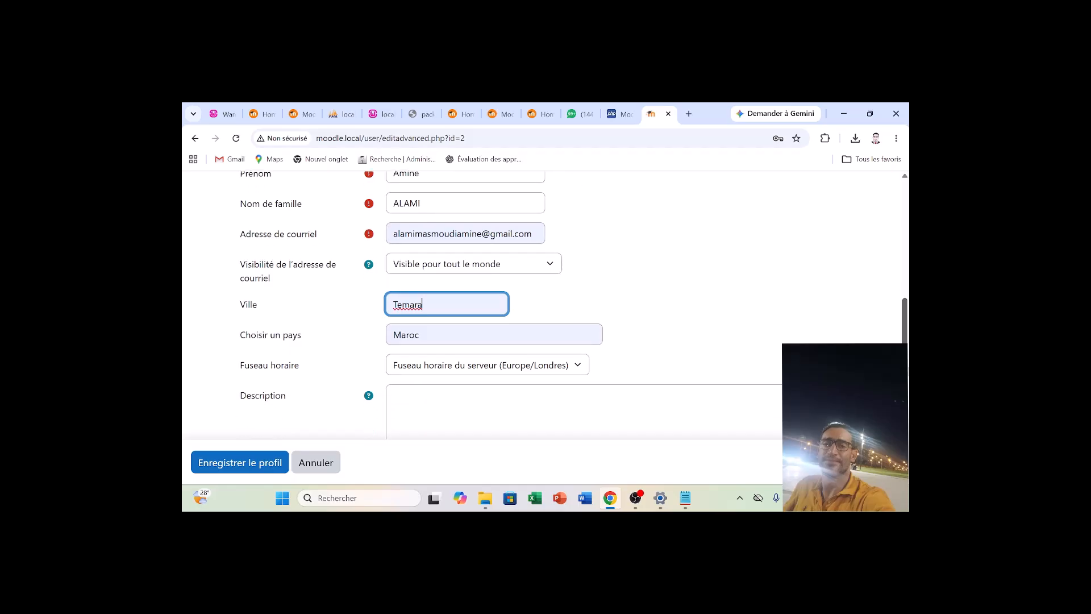
{"action": "left_click", "coordinate": [552, 311]}
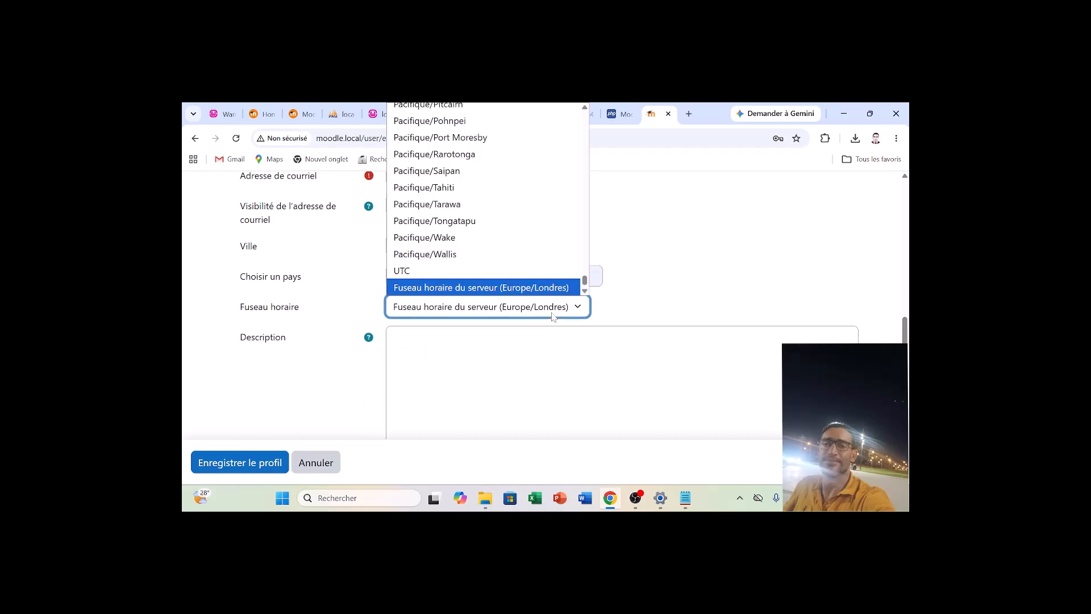
{"action": "key", "text": "a"}
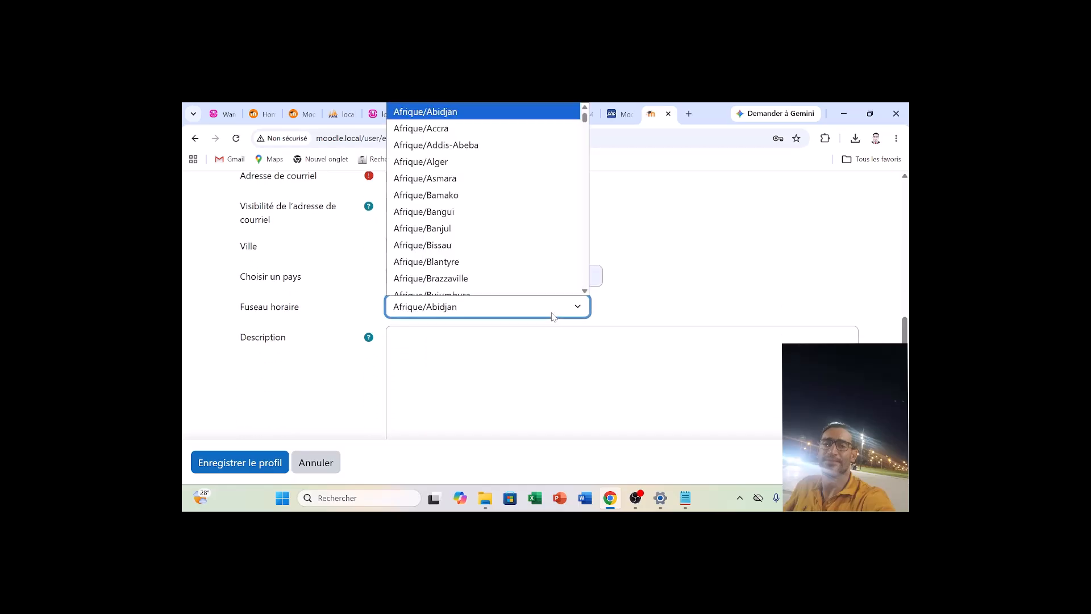
{"action": "key", "text": "Down"}
{"action": "key", "text": "Down"}
{"action": "key", "text": "Down"}
{"action": "key", "text": "Down"}
{"action": "key", "text": "Down"}
{"action": "key", "text": "Down"}
{"action": "key", "text": "Down"}
{"action": "key", "text": "Down"}
{"action": "key", "text": "Down"}
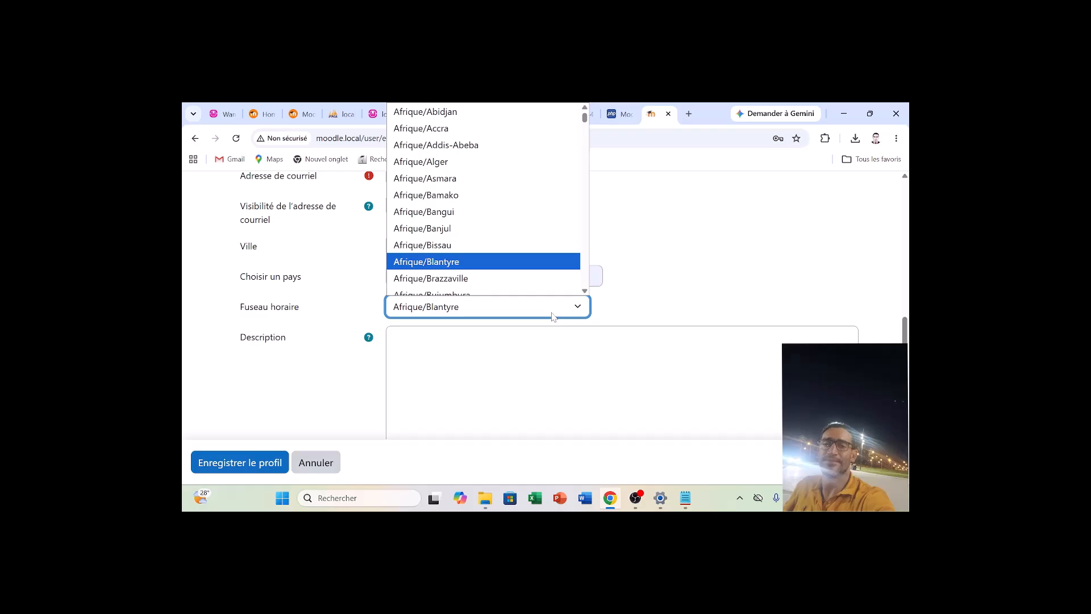
{"action": "key", "text": "Down"}
{"action": "key", "text": "Down"}
{"action": "key", "text": "Down"}
{"action": "key", "text": "Down"}
{"action": "key", "text": "Down"}
{"action": "key", "text": "Down"}
{"action": "key", "text": "Down"}
{"action": "key", "text": "Down"}
{"action": "key", "text": "Down"}
{"action": "key", "text": "Down"}
{"action": "key", "text": "Down"}
{"action": "key", "text": "Down"}
{"action": "key", "text": "Down"}
{"action": "key", "text": "Down"}
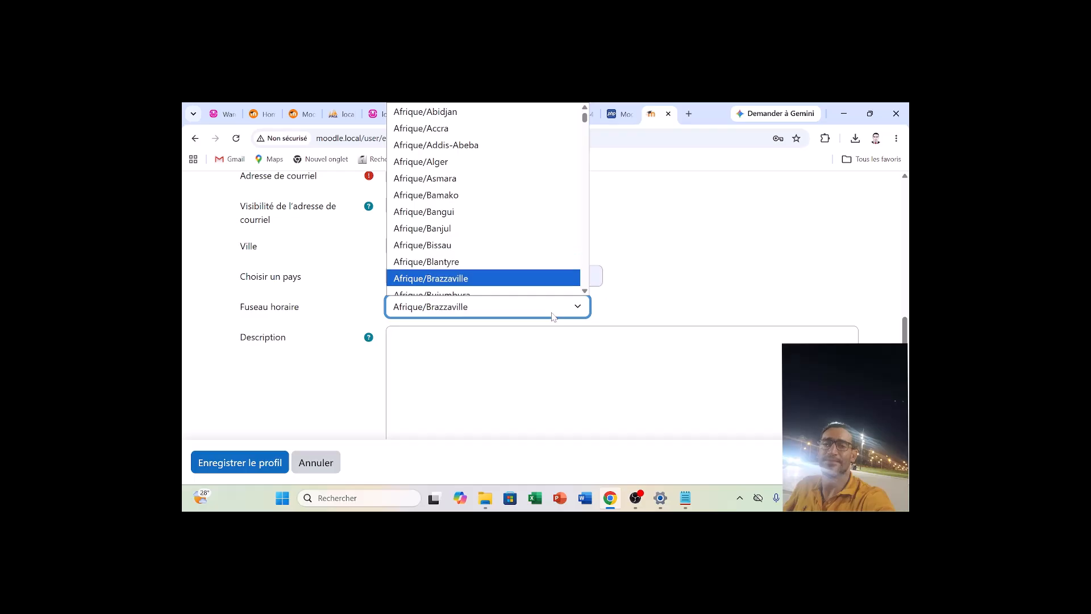
{"action": "key", "text": "Down"}
{"action": "key", "text": "Down"}
{"action": "key", "text": "Down"}
{"action": "key", "text": "Down"}
{"action": "key", "text": "Down"}
{"action": "key", "text": "Down"}
{"action": "key", "text": "Down"}
{"action": "key", "text": "Down"}
{"action": "key", "text": "Down"}
{"action": "key", "text": "Down"}
{"action": "key", "text": "Down"}
{"action": "key", "text": "Down"}
{"action": "key", "text": "Down"}
{"action": "key", "text": "Down"}
{"action": "key", "text": "Down"}
{"action": "key", "text": "Down"}
{"action": "key", "text": "Down"}
{"action": "key", "text": "Down"}
{"action": "key", "text": "Down"}
{"action": "key", "text": "Down"}
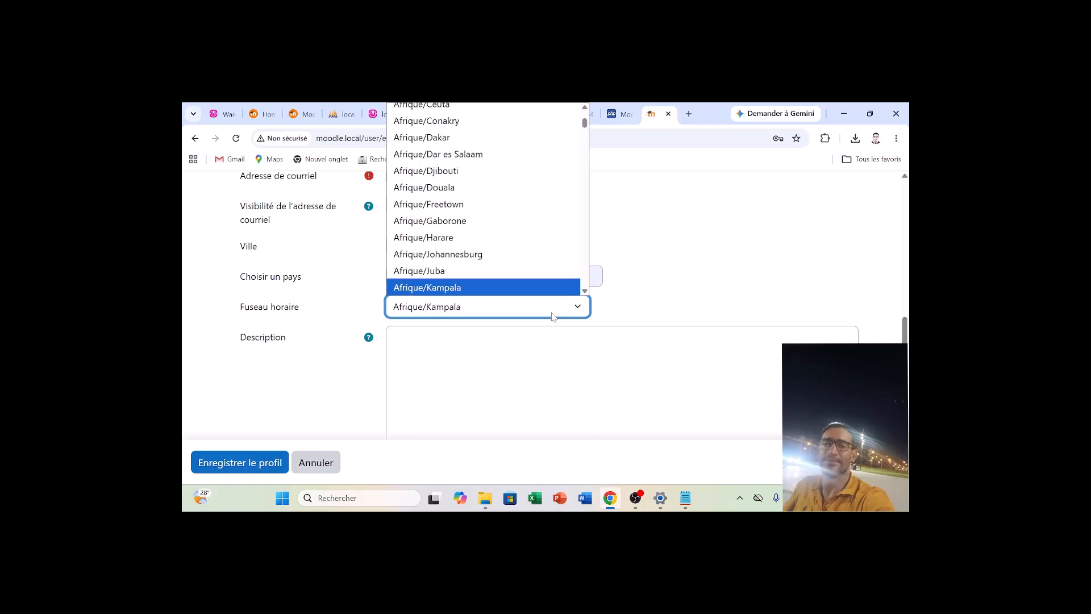
{"action": "key", "text": "Down"}
{"action": "key", "text": "Down"}
{"action": "key", "text": "Down"}
{"action": "key", "text": "Down"}
{"action": "key", "text": "Down"}
{"action": "key", "text": "Down"}
{"action": "key", "text": "Down"}
{"action": "key", "text": "Down"}
{"action": "key", "text": "Down"}
{"action": "key", "text": "Down"}
{"action": "key", "text": "Down"}
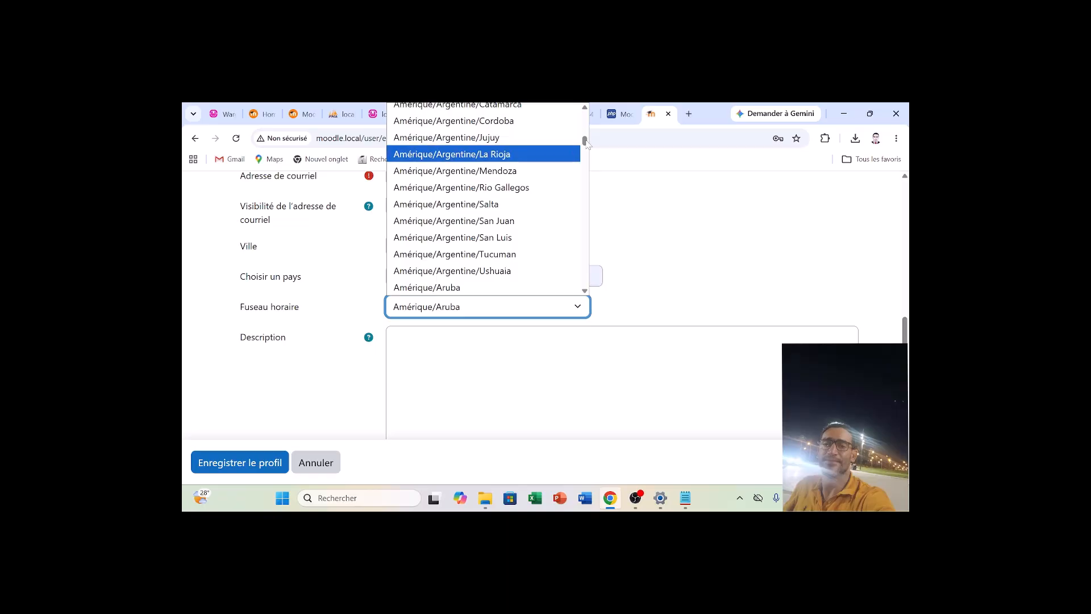
{"action": "left_click_drag", "start_coordinate": [587, 142], "coordinate": [579, 290]}
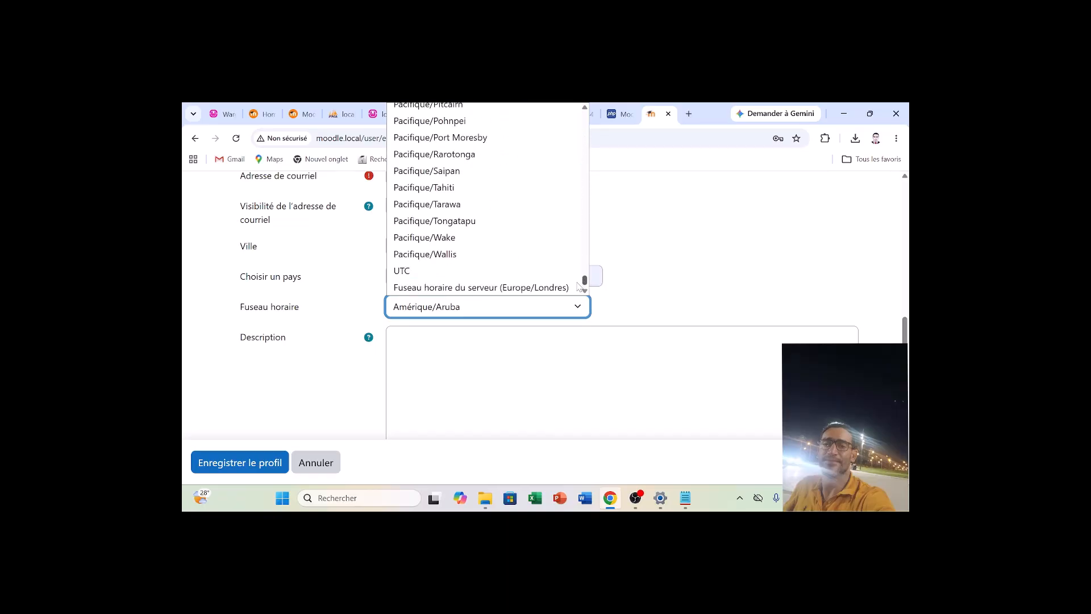
{"action": "left_click_drag", "start_coordinate": [581, 278], "coordinate": [580, 112]}
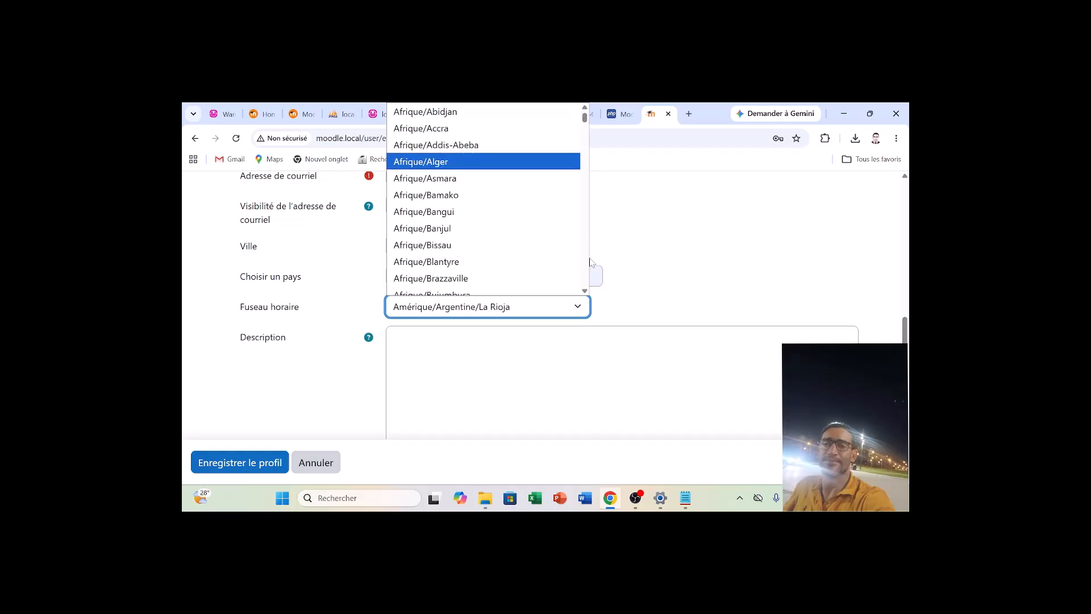
{"action": "scroll", "coordinate": [477, 222], "scroll_direction": "down", "scroll_amount": 2}
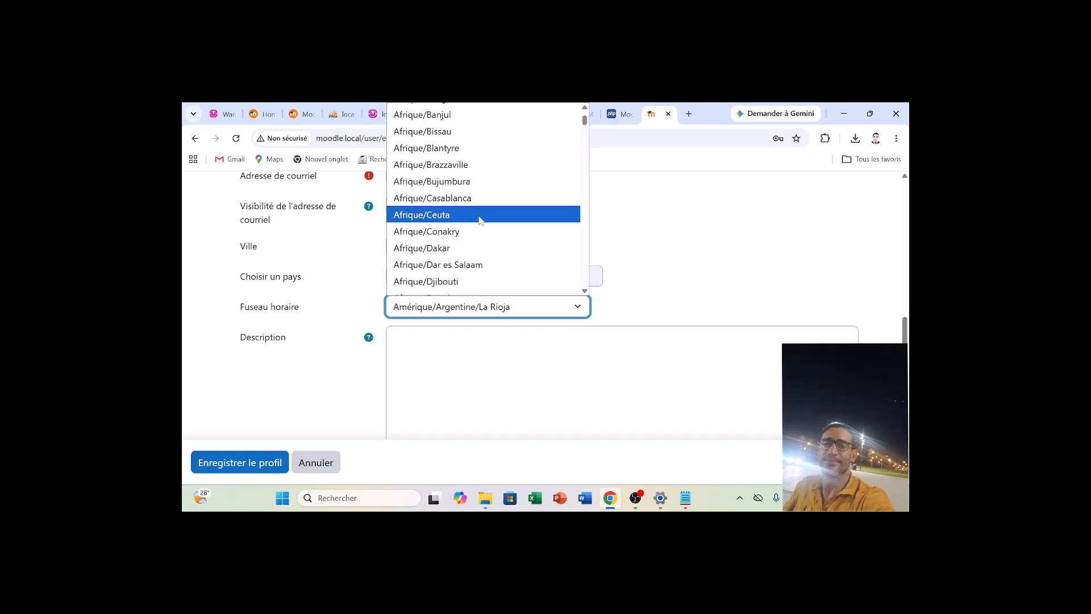
{"action": "left_click", "coordinate": [469, 199]}
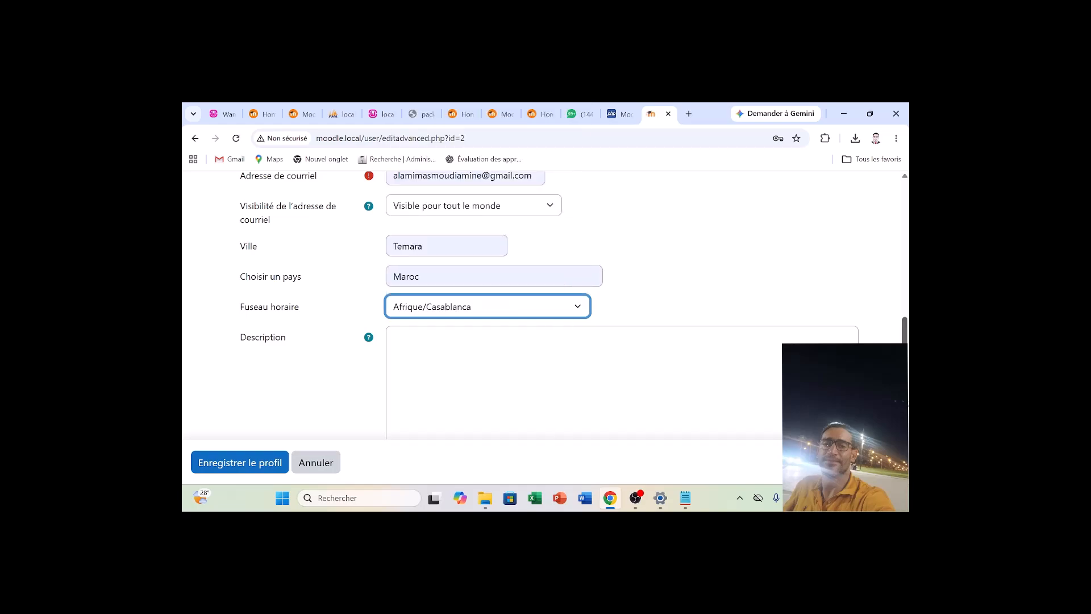
Review the filled-in administrator account form and cancel the profile edit.
{"action": "scroll", "coordinate": [546, 307], "scroll_direction": "down", "scroll_amount": 3}
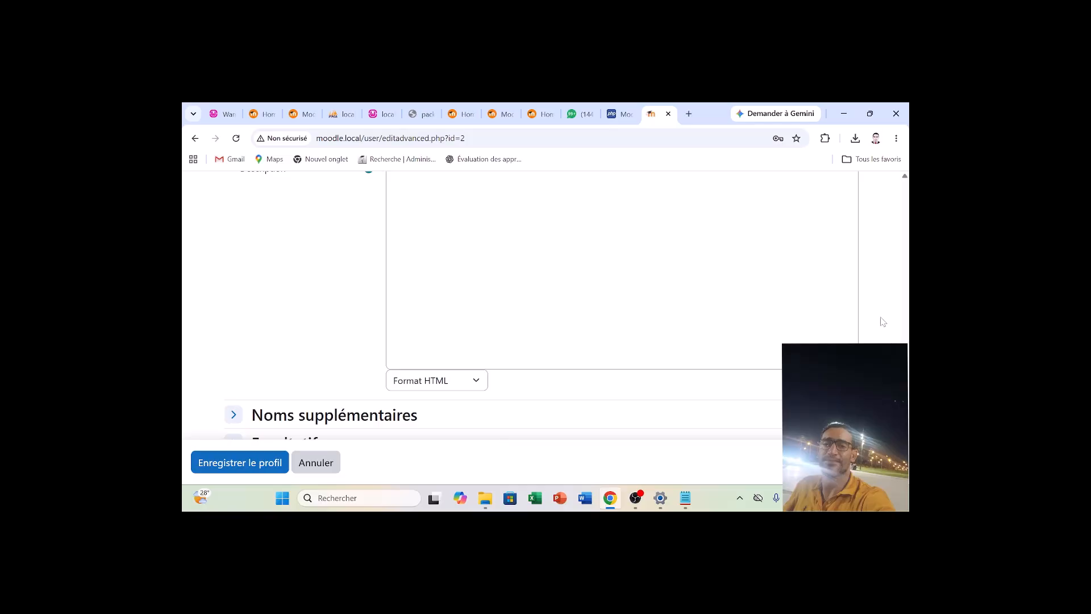
{"action": "left_click_drag", "start_coordinate": [906, 386], "coordinate": [908, 379]}
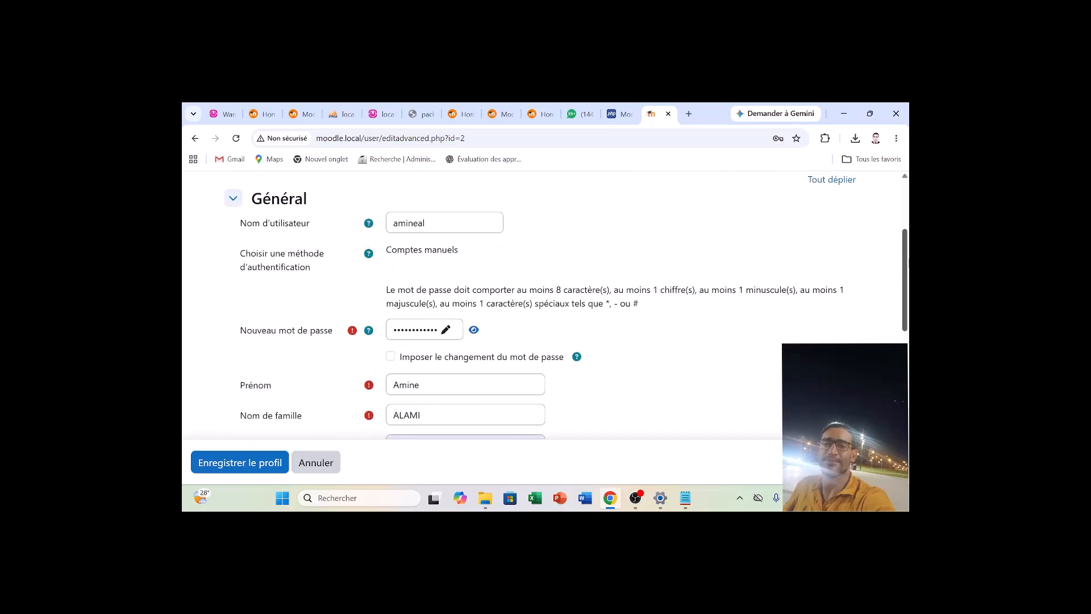
{"action": "left_click_drag", "start_coordinate": [909, 259], "coordinate": [909, 397]}
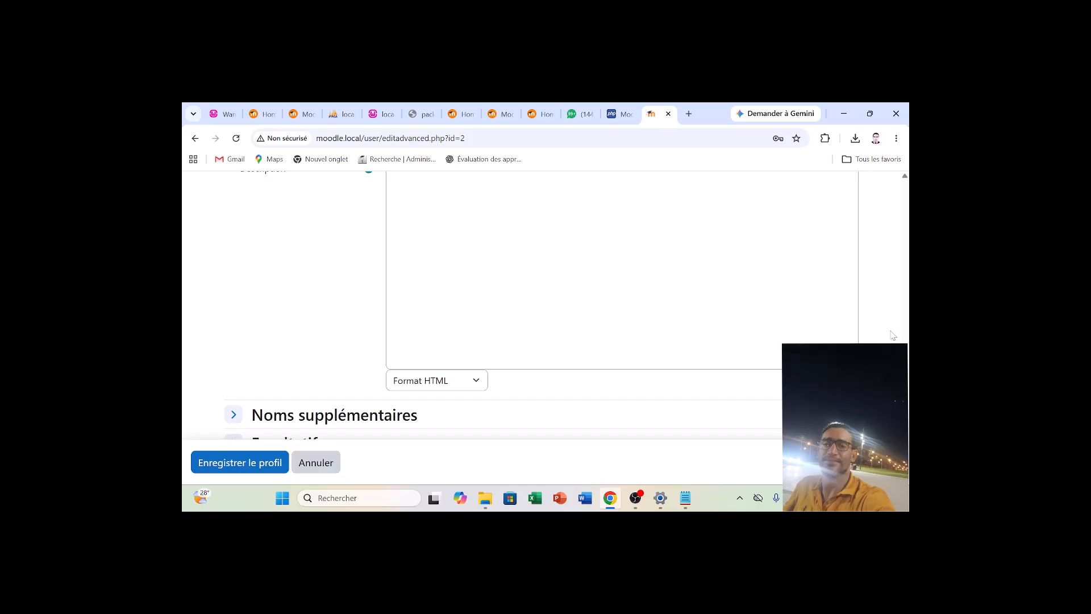
{"action": "left_click", "coordinate": [308, 465]}
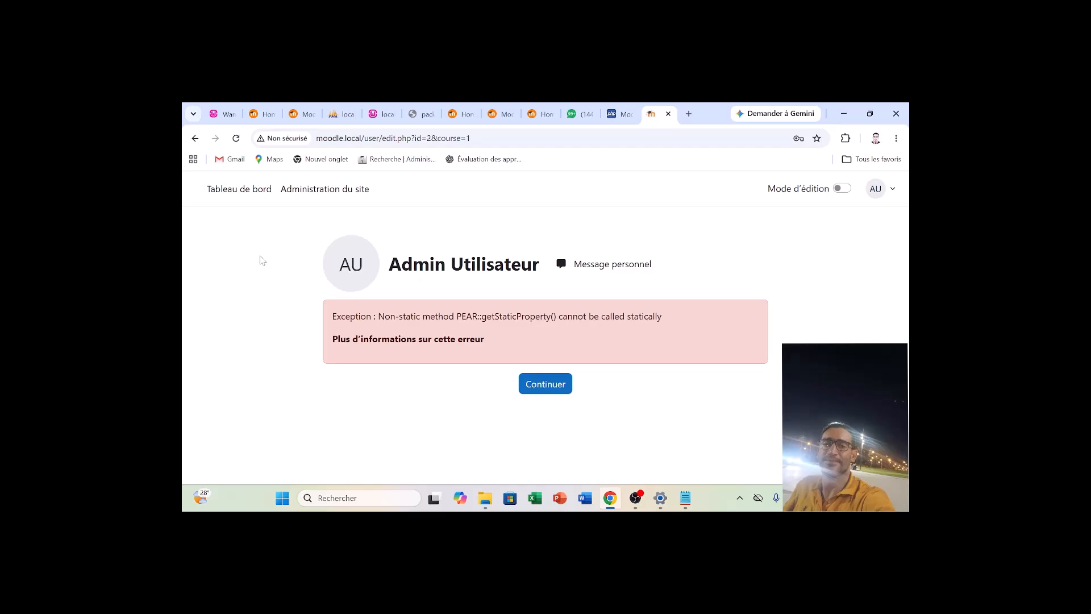
Return to the administrator account form and replace the default username admin with the administrator's own username.
{"action": "left_click", "coordinate": [194, 138]}
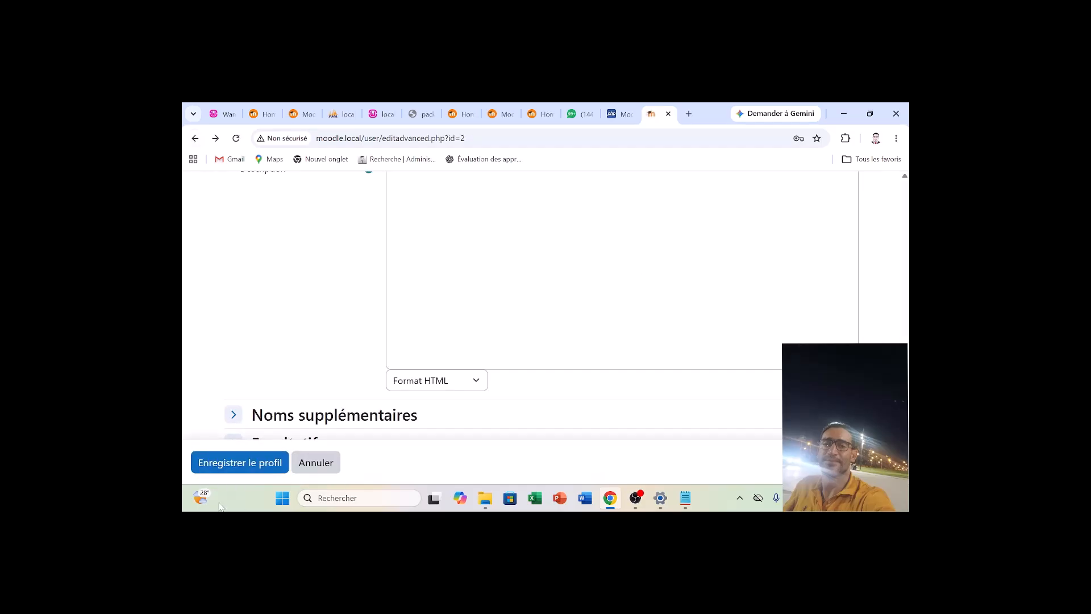
{"action": "left_click_drag", "start_coordinate": [906, 401], "coordinate": [908, 300]}
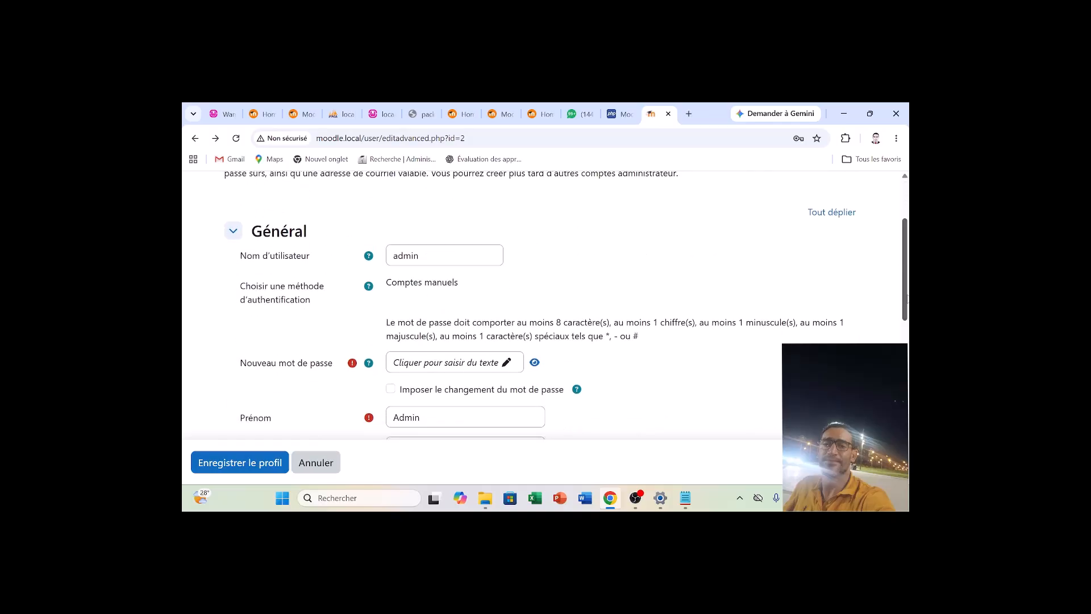
{"action": "left_click_drag", "start_coordinate": [421, 255], "coordinate": [391, 256]}
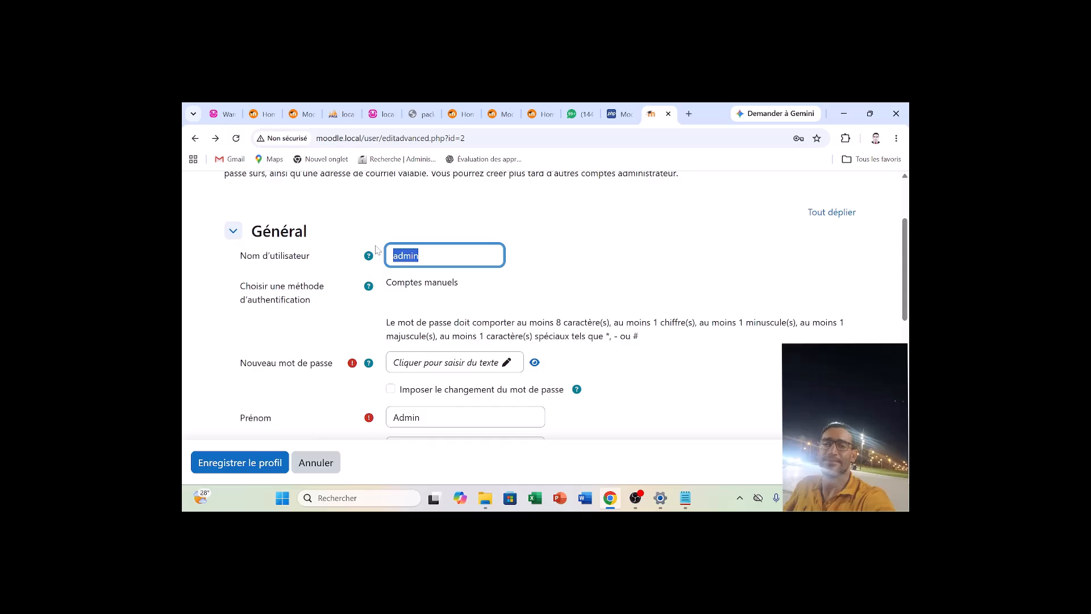
{"action": "type", "text": "Ami"}
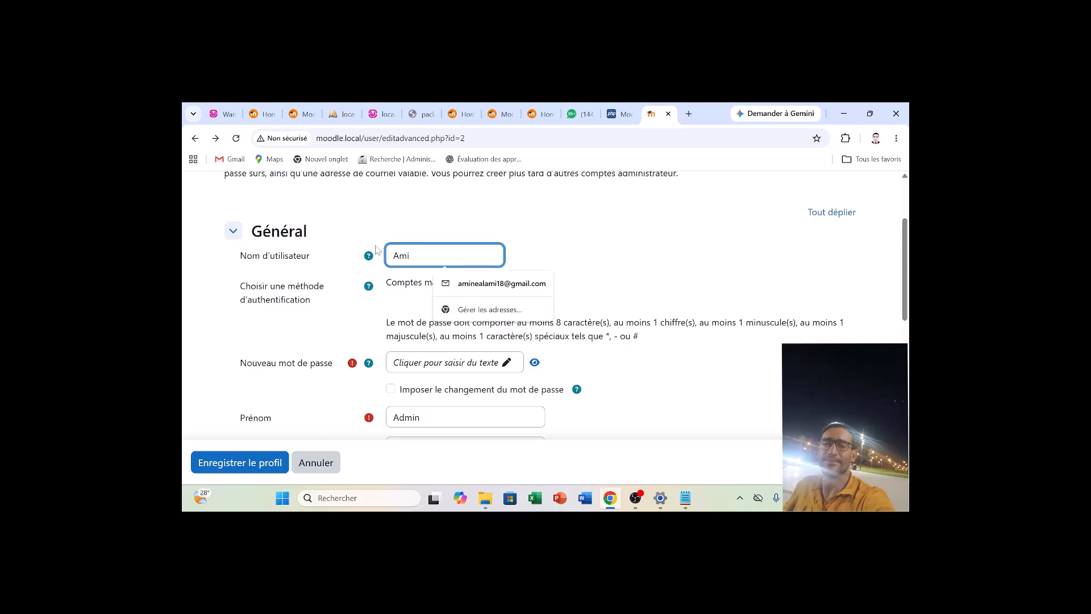
{"action": "key", "text": "BackSpace"}
{"action": "key", "text": "BackSpace"}
{"action": "key", "text": "BackSpace"}
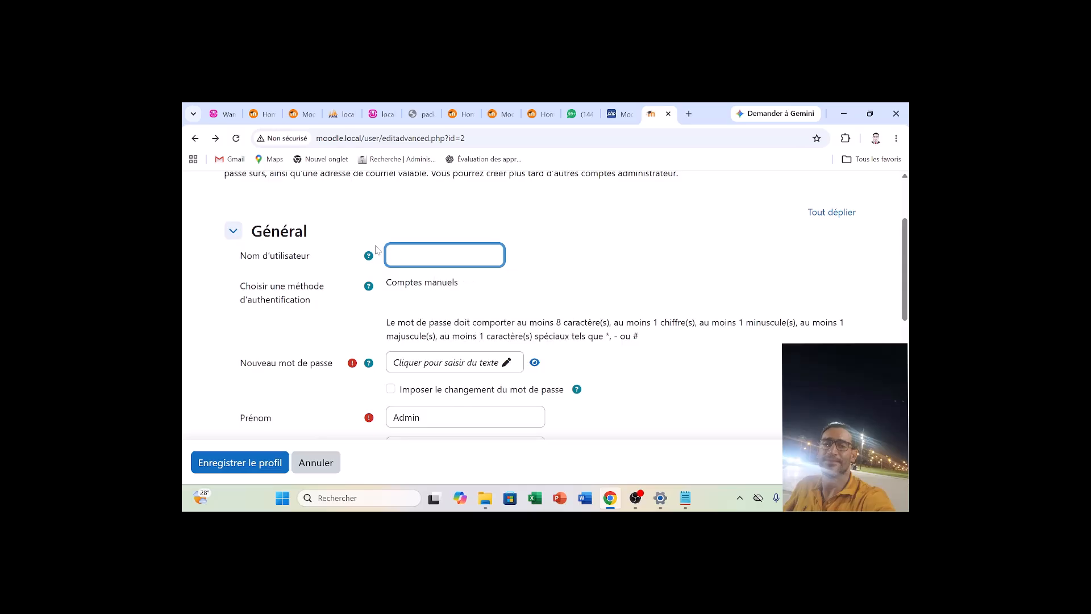
{"action": "type", "text": "a"}
{"action": "key", "text": "BackSpace"}
{"action": "type", "text": "amin"}
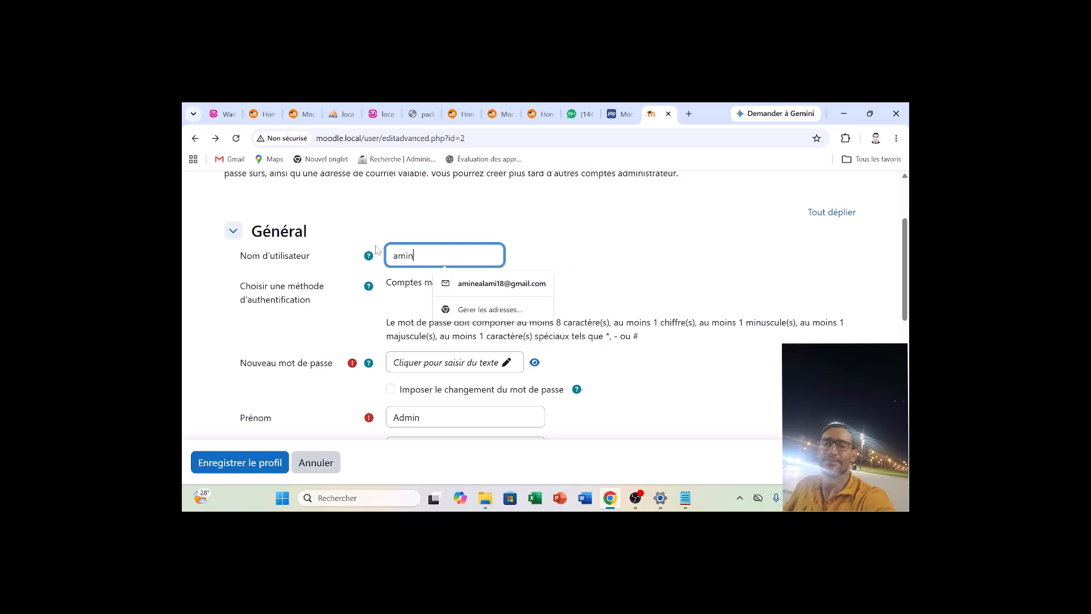
{"action": "type", "text": "eal"}
{"action": "left_click", "coordinate": [422, 304]}
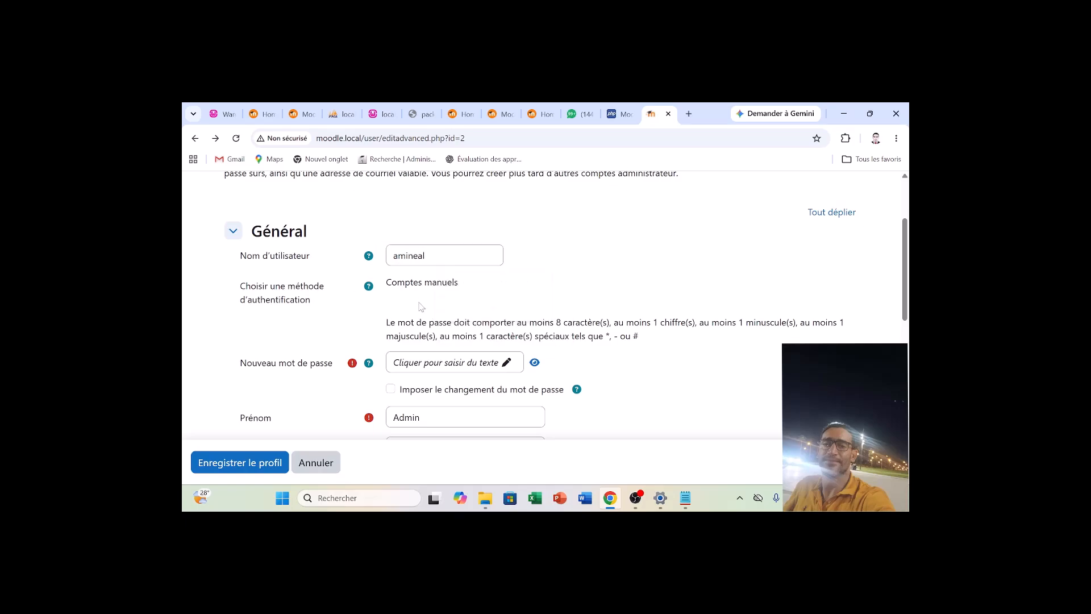
Enter the new account password for the administrator, reveal it while completing it, and confirm the entry.
{"action": "left_click", "coordinate": [493, 364]}
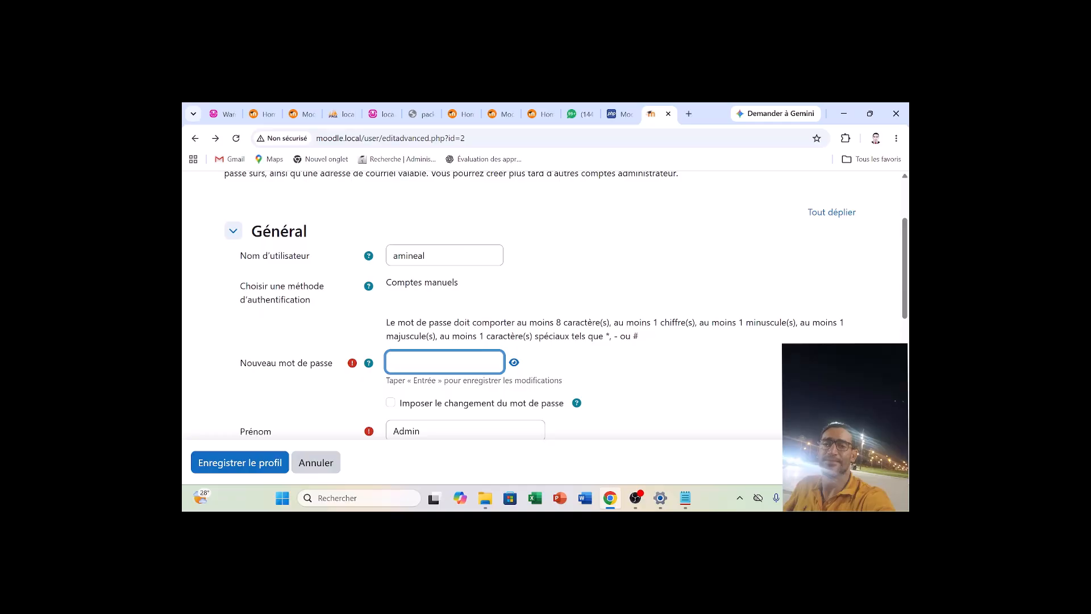
{"action": "type", "text": "•••••"}
{"action": "left_click", "coordinate": [514, 362]}
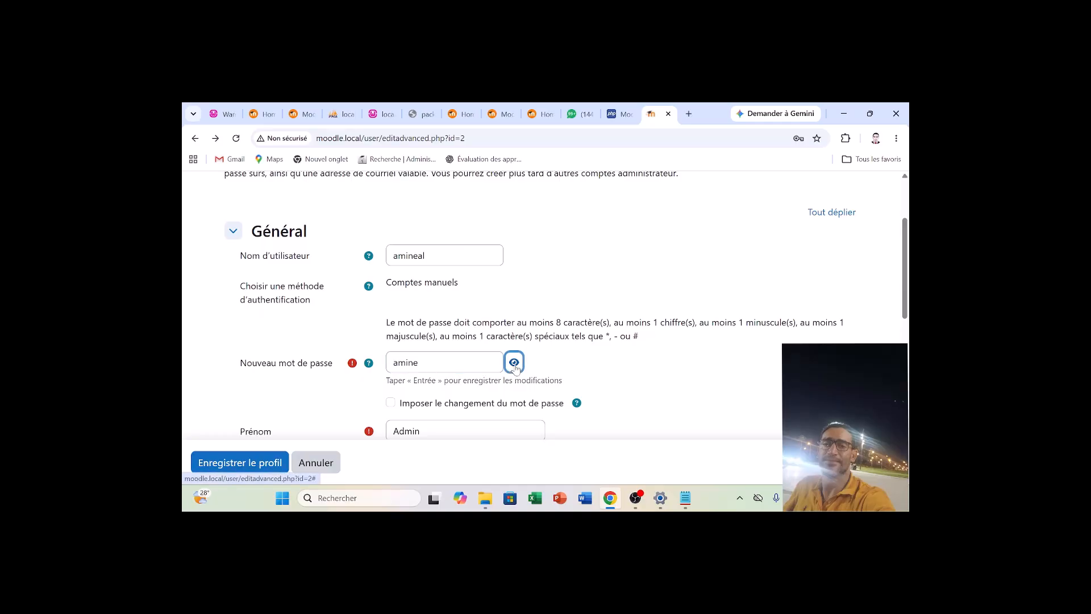
{"action": "left_click", "coordinate": [476, 363]}
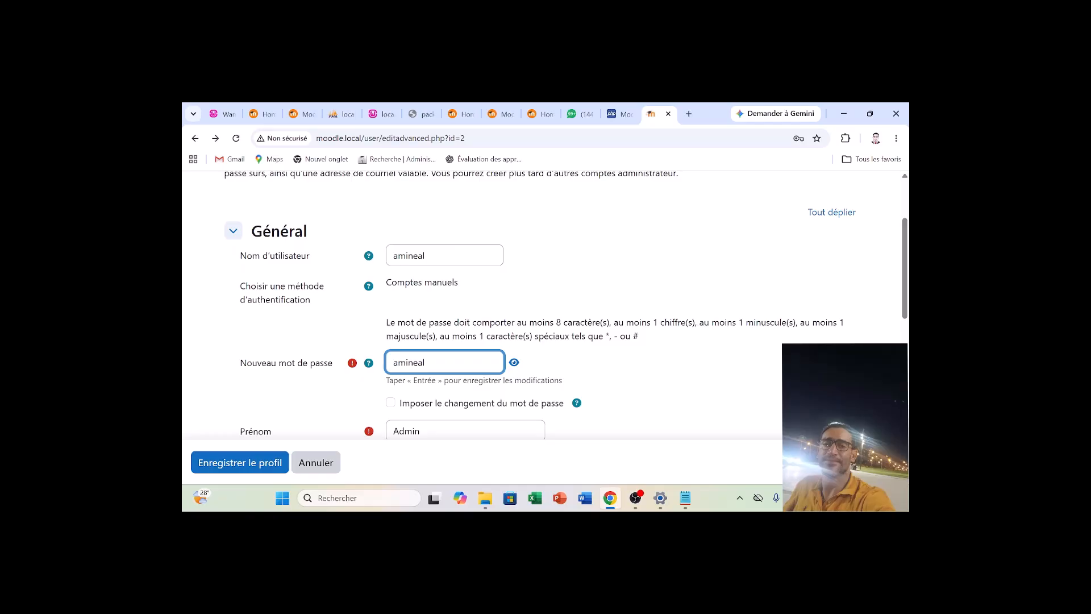
{"action": "key", "text": "Return"}
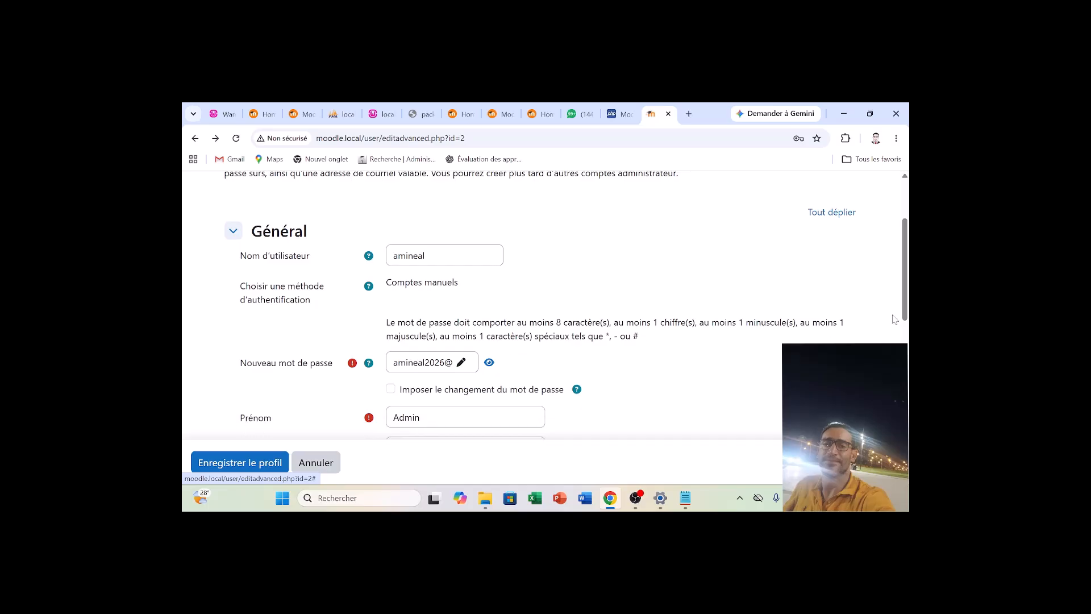
Replace the default first name Admin with the administrator's own first name.
{"action": "left_click_drag", "start_coordinate": [904, 311], "coordinate": [904, 340]}
{"action": "left_click", "coordinate": [455, 330]}
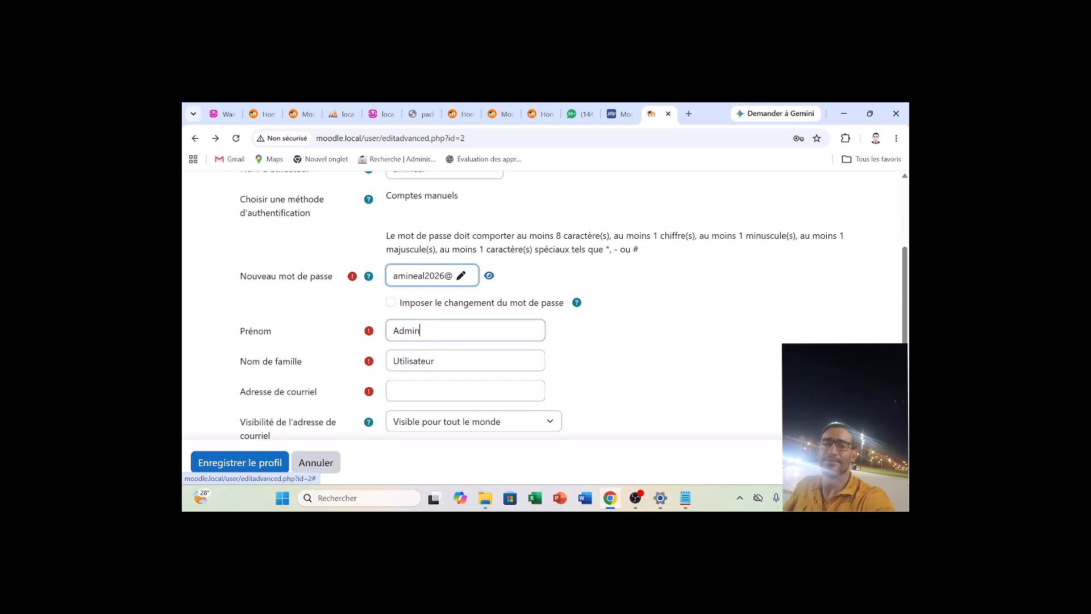
{"action": "key", "text": "shift+Left"}
{"action": "key", "text": "shift+Left"}
{"action": "key", "text": "shift+Left"}
{"action": "key", "text": "shift+Left"}
{"action": "type", "text": "m"}
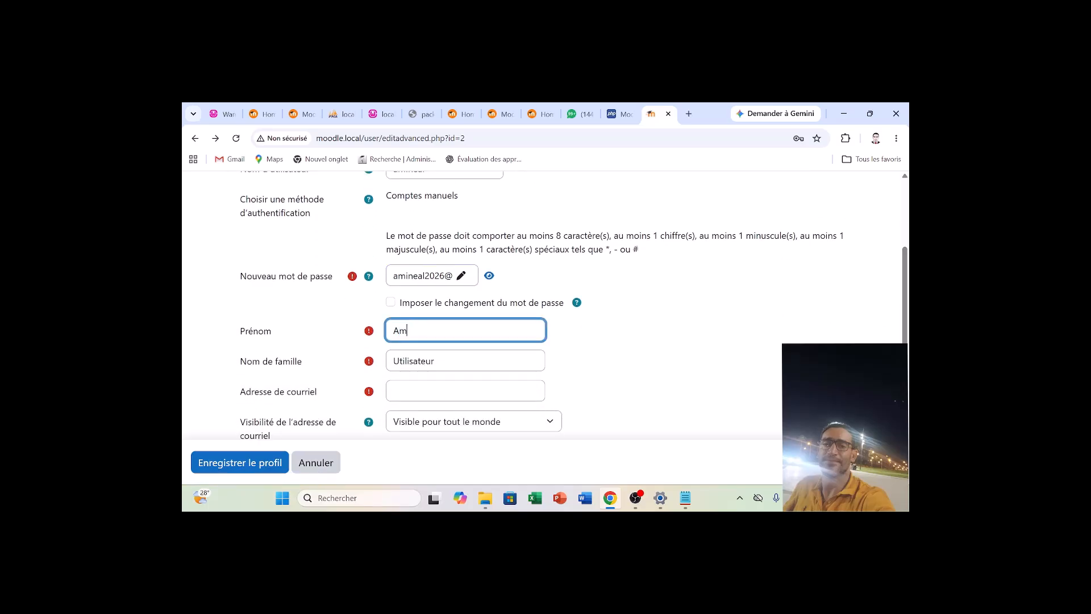
{"action": "type", "text": "ine"}
Replace the default family name Utilisateur with the administrator's own family name, keeping only its first part.
{"action": "left_click", "coordinate": [400, 361]}
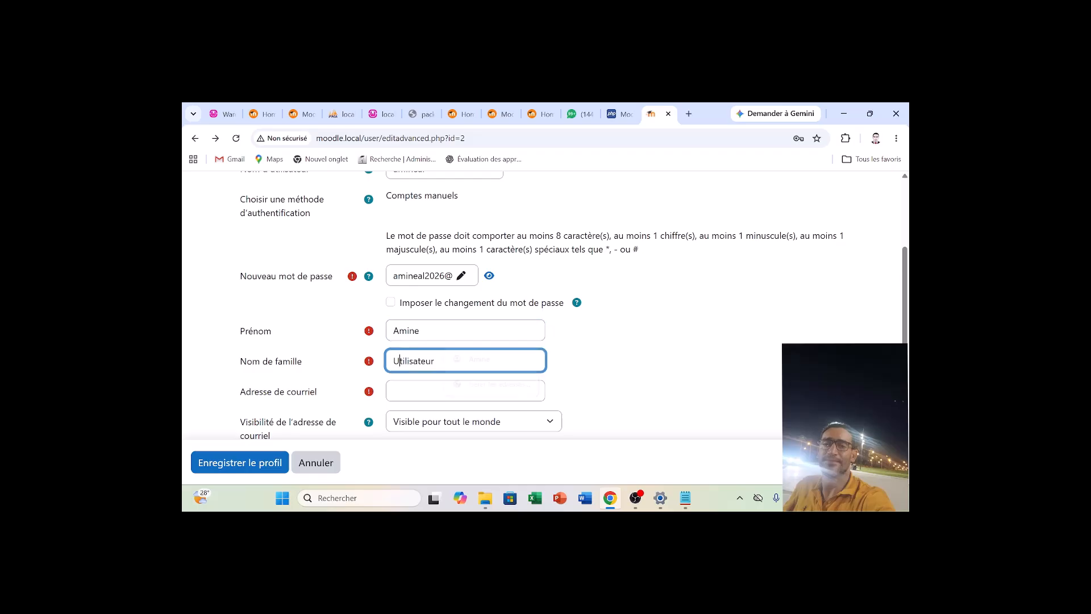
{"action": "type", "text": "A"}
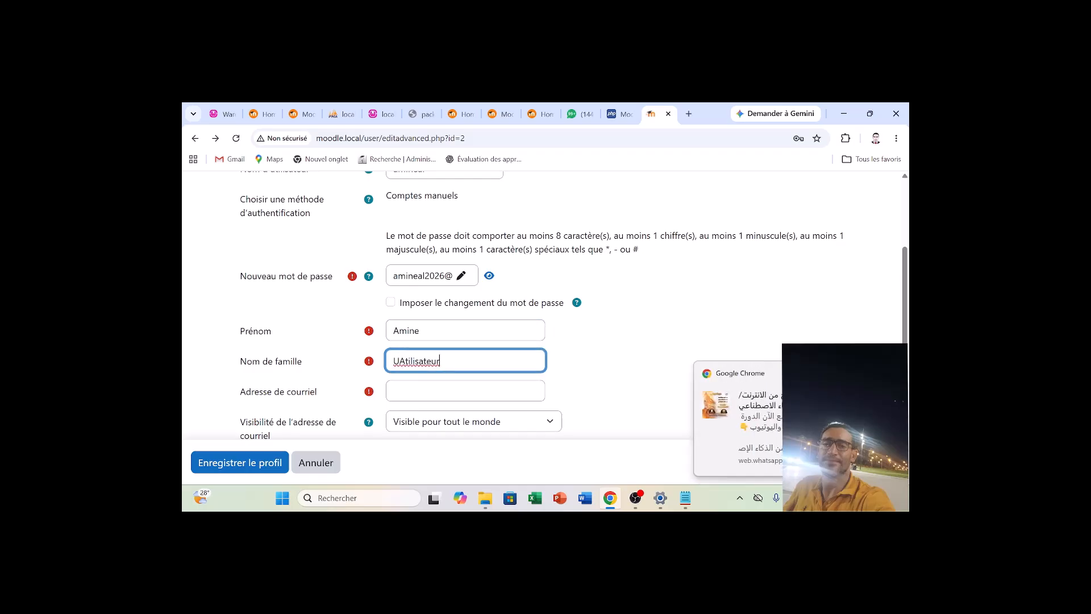
{"action": "key", "text": "ctrl+a"}
{"action": "type", "text": "A"}
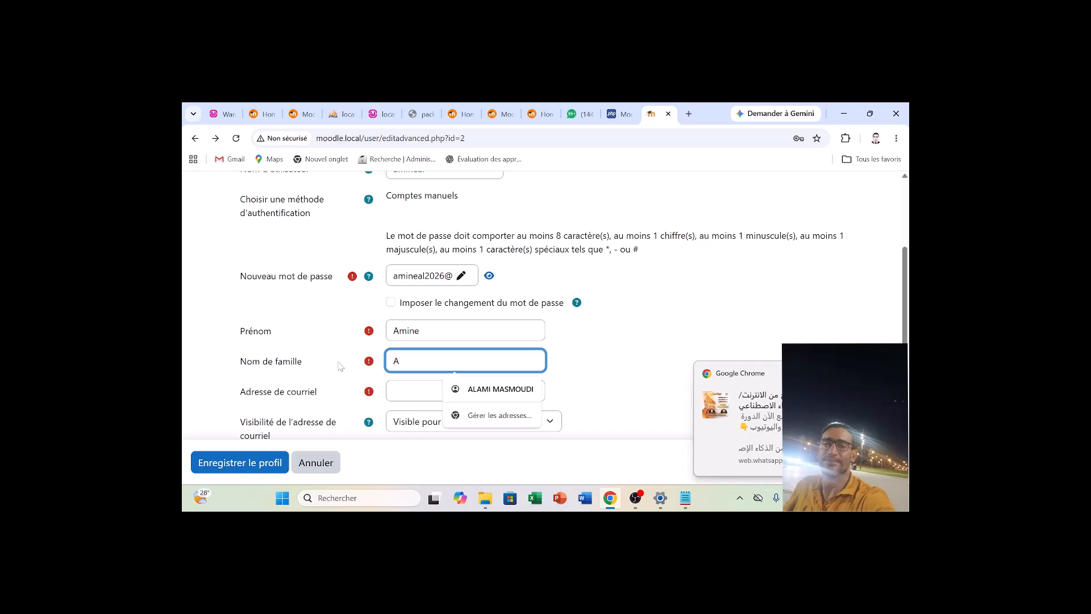
{"action": "key", "text": "Down"}
{"action": "key", "text": "Return"}
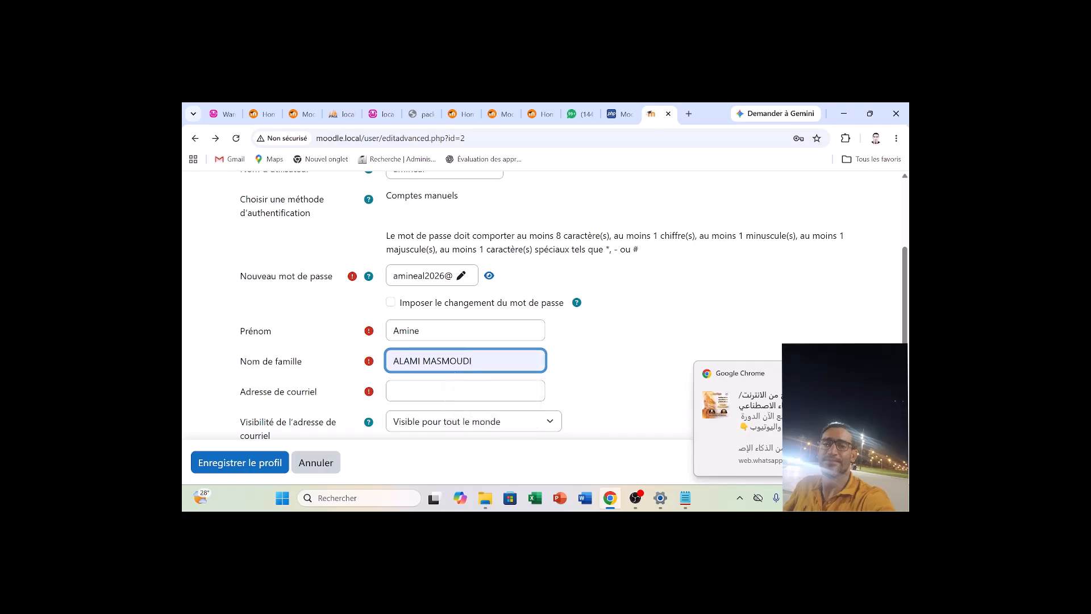
{"action": "key", "text": "BackSpace"}
{"action": "key", "text": "BackSpace"}
{"action": "key", "text": "BackSpace"}
{"action": "key", "text": "BackSpace"}
{"action": "key", "text": "BackSpace"}
{"action": "key", "text": "BackSpace"}
{"action": "key", "text": "BackSpace"}
{"action": "key", "text": "BackSpace"}
{"action": "key", "text": "BackSpace"}
{"action": "key", "text": "BackSpace"}
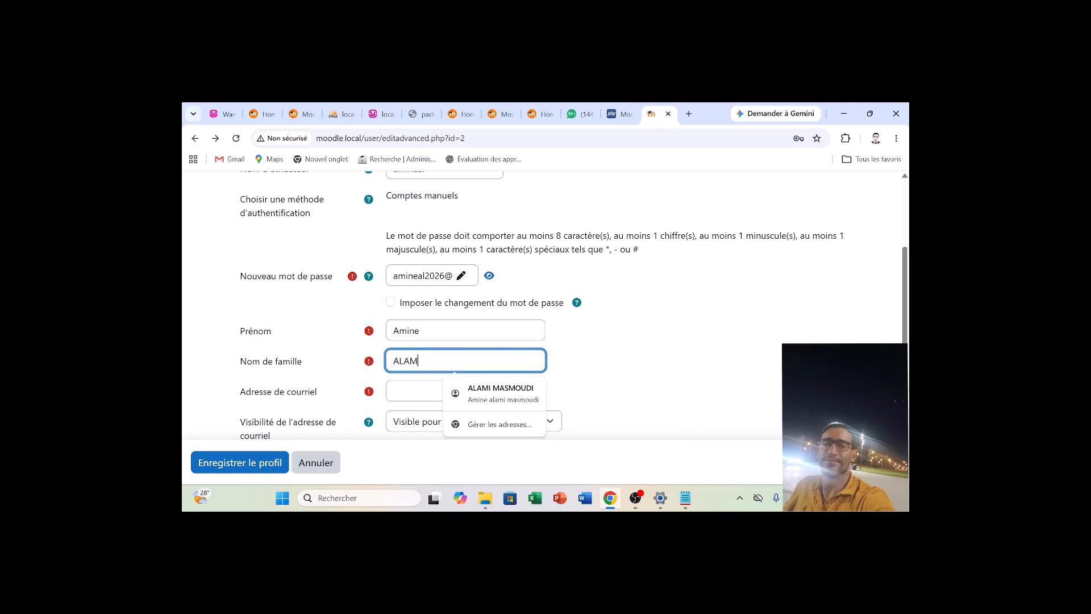
{"action": "type", "text": "I"}
Fill in the administrator's e-mail address and replace the autofilled city with the administrator's own city.
{"action": "left_click", "coordinate": [432, 392]}
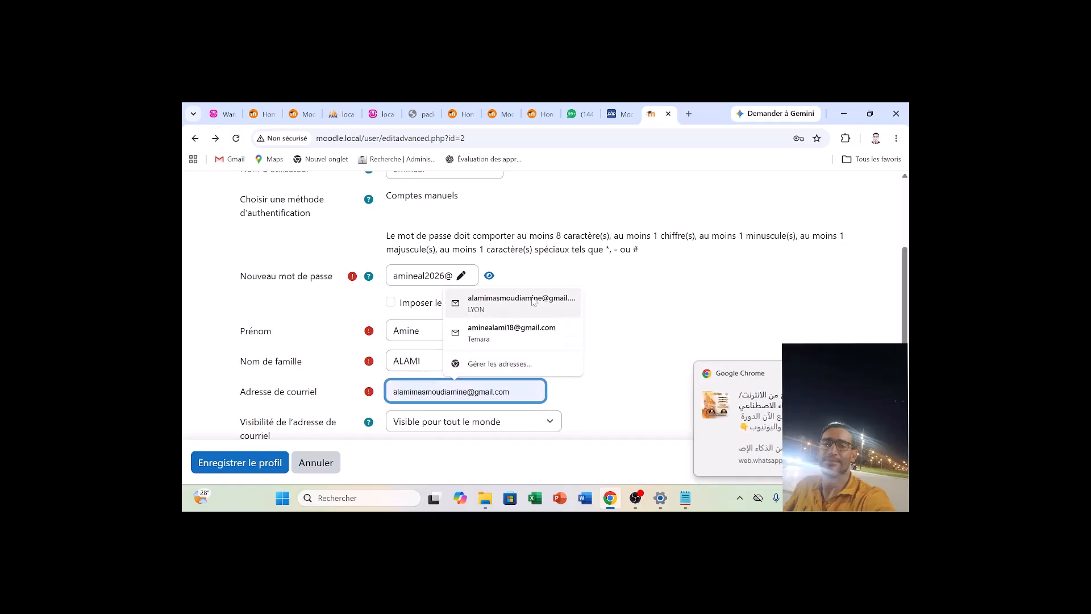
{"action": "left_click", "coordinate": [509, 314]}
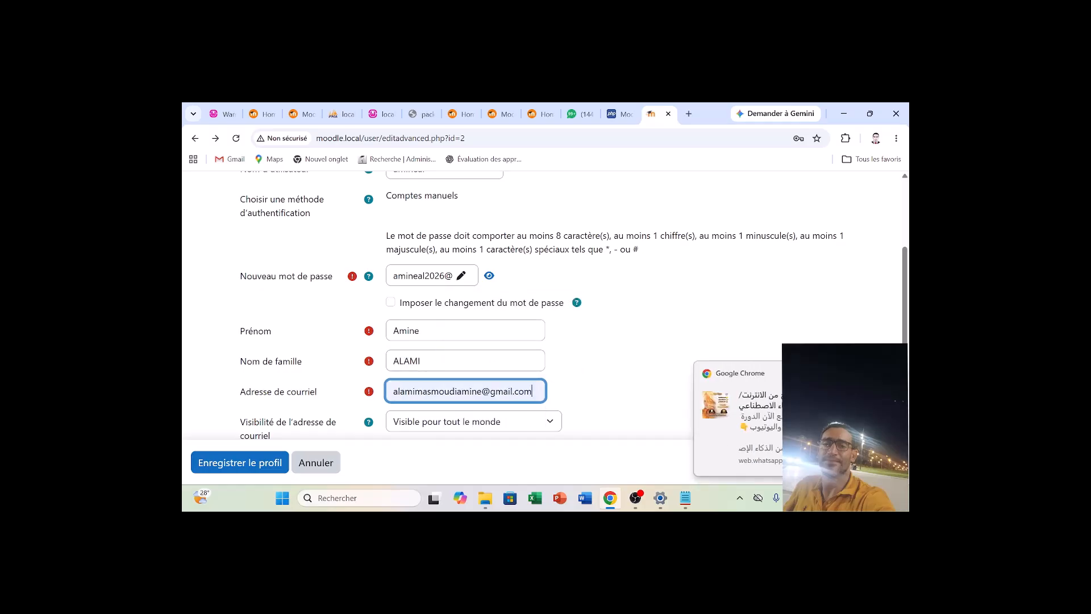
{"action": "scroll", "coordinate": [545, 307], "scroll_direction": "down", "scroll_amount": 3}
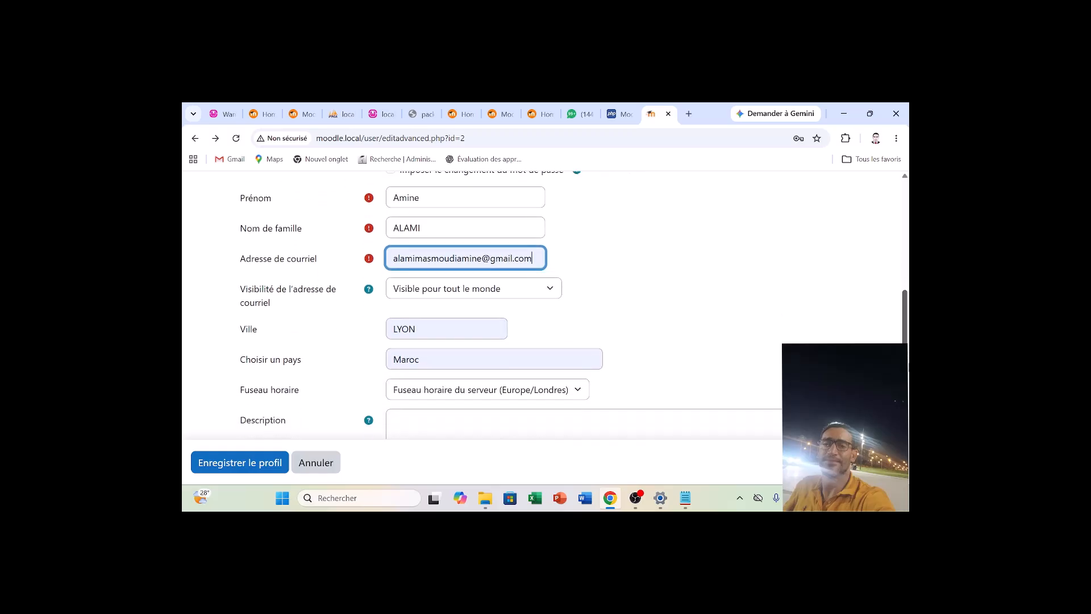
{"action": "left_click", "coordinate": [466, 329]}
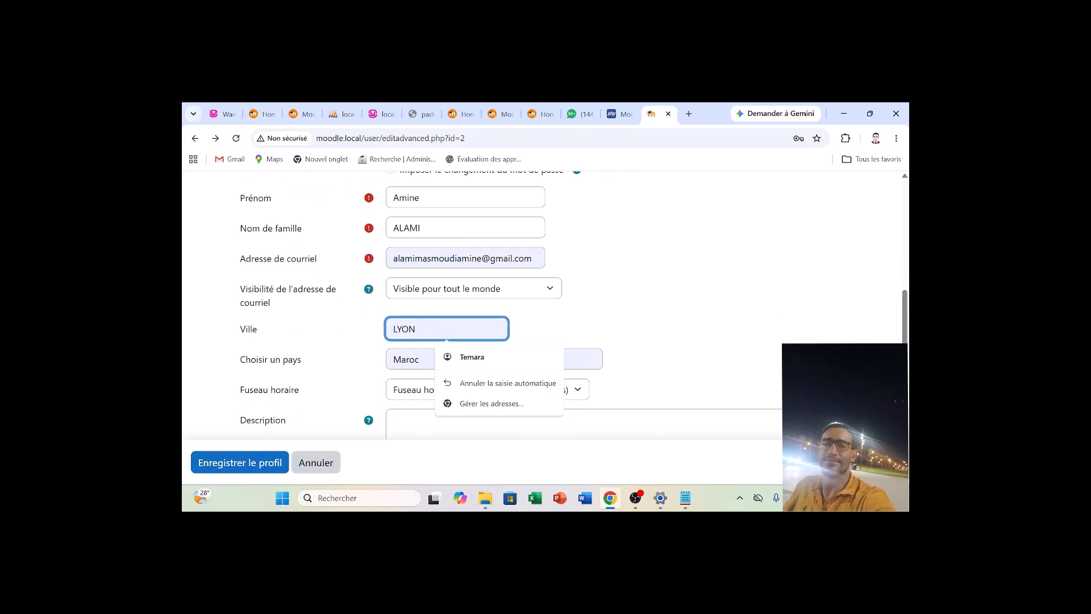
{"action": "left_click", "coordinate": [470, 358]}
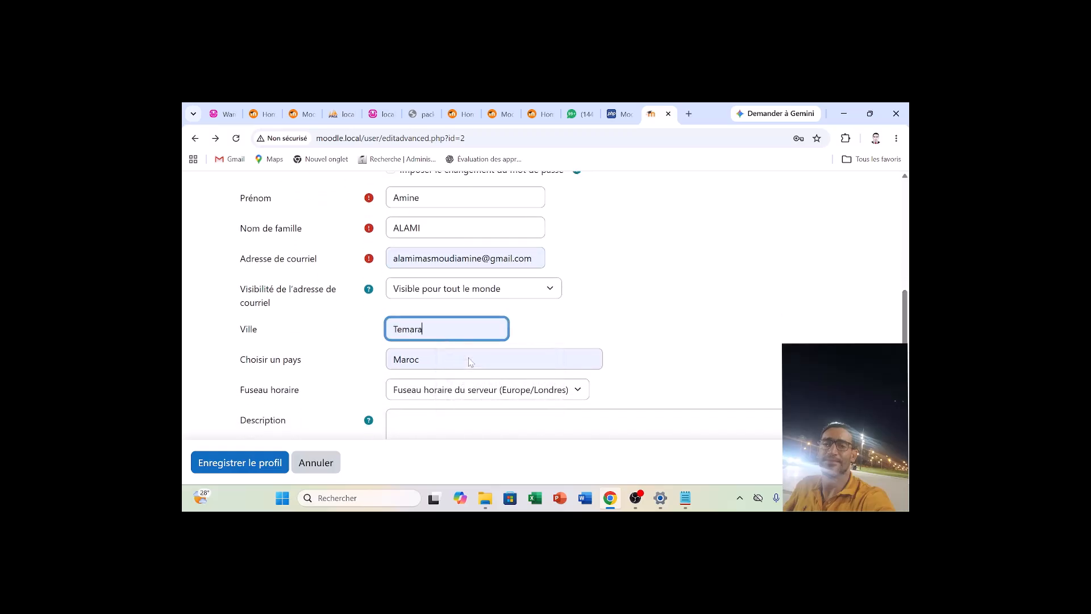
Set the administrator's time zone to Afrique/Casablanca and submit the profile.
{"action": "left_click", "coordinate": [474, 392]}
{"action": "key", "text": "a"}
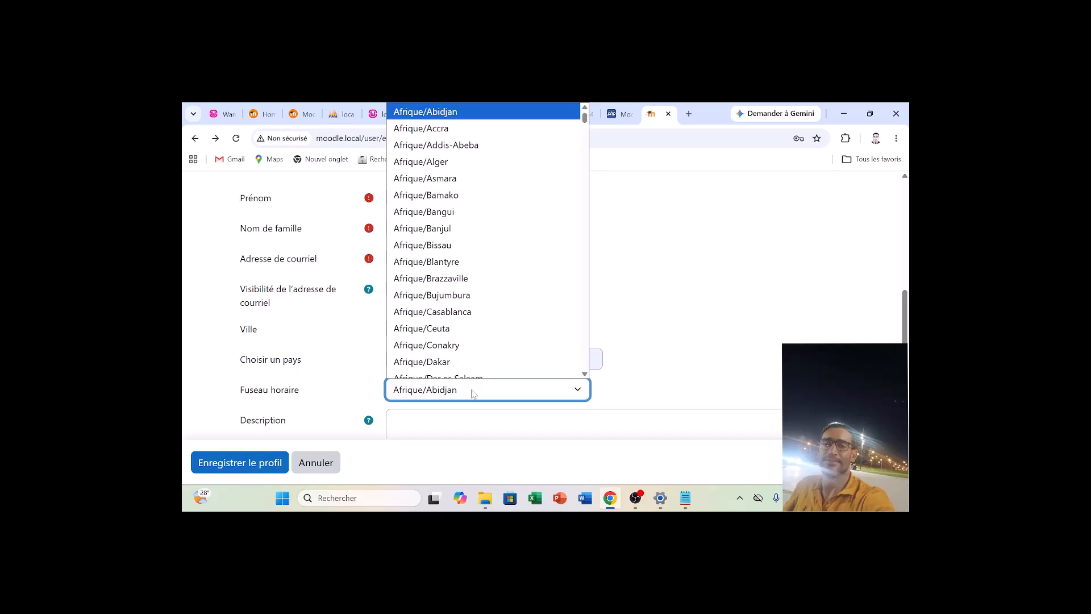
{"action": "left_click", "coordinate": [471, 304]}
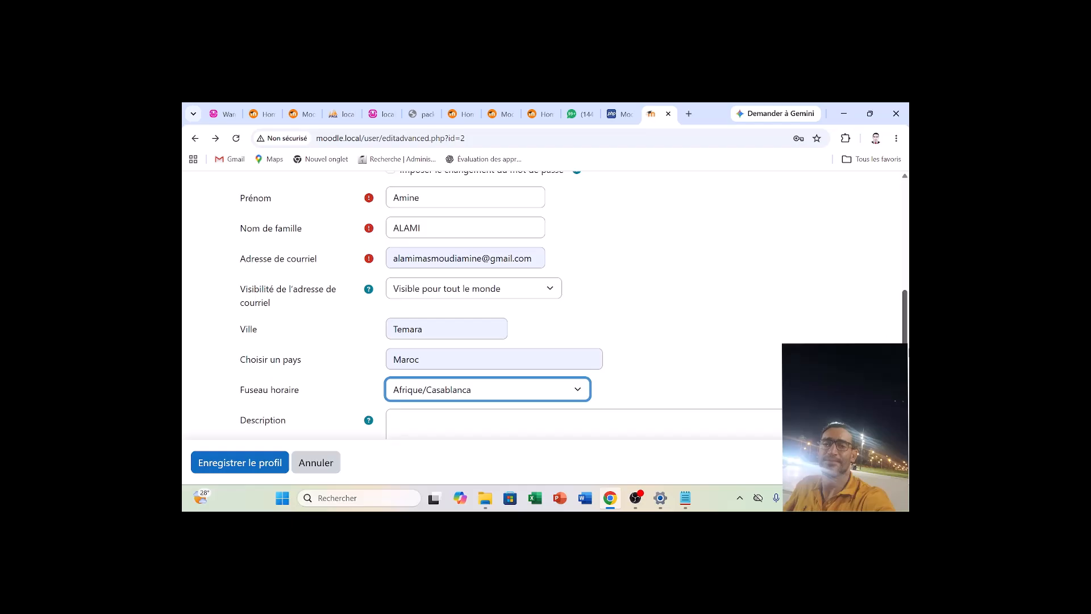
{"action": "scroll", "coordinate": [904, 318], "scroll_direction": "down", "scroll_amount": 2}
{"action": "scroll", "coordinate": [545, 307], "scroll_direction": "down", "scroll_amount": 3}
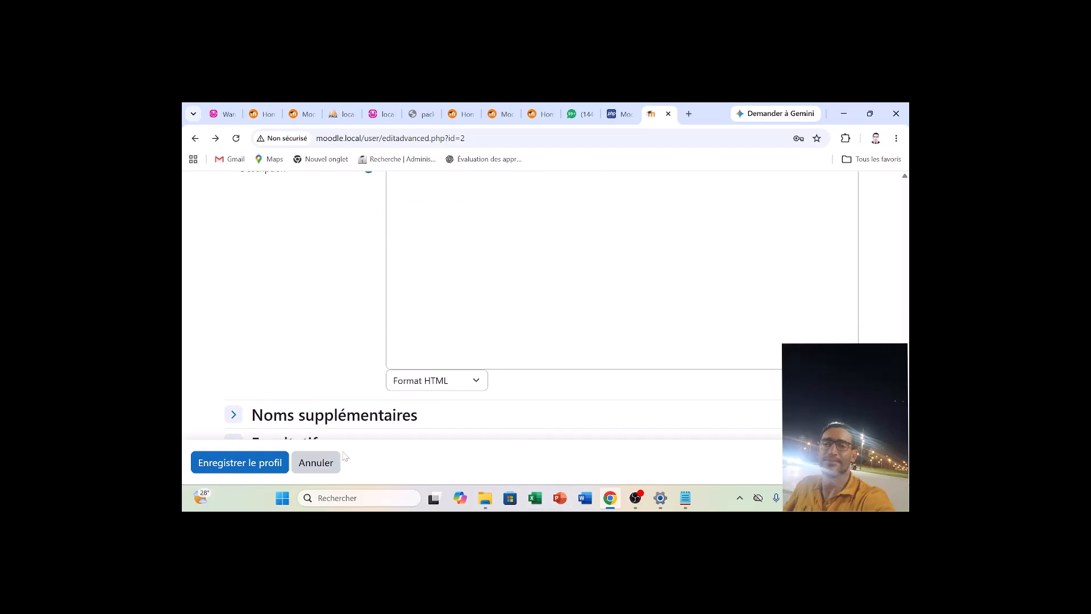
{"action": "left_click", "coordinate": [264, 460]}
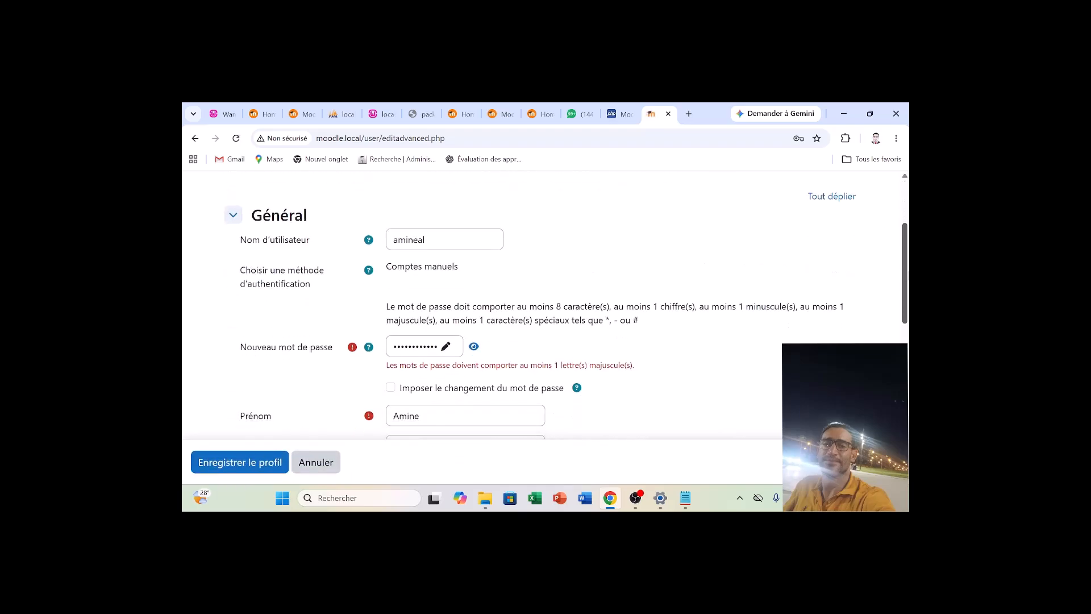
Reveal the new account password, correct it to include an uppercase letter, and save the profile.
{"action": "scroll", "coordinate": [546, 307], "scroll_direction": "down", "scroll_amount": 2}
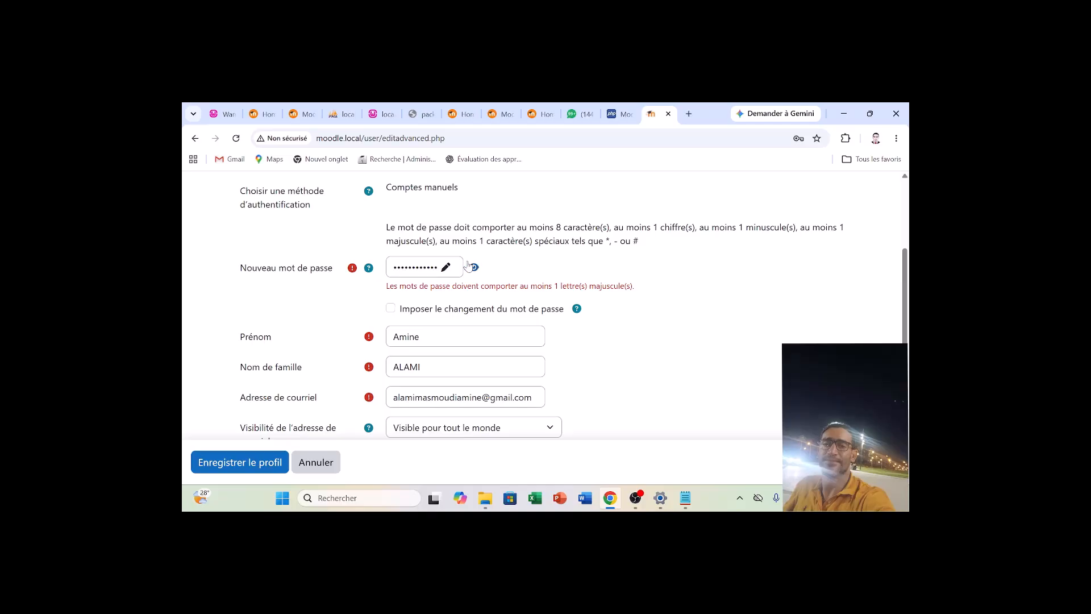
{"action": "left_click", "coordinate": [448, 267]}
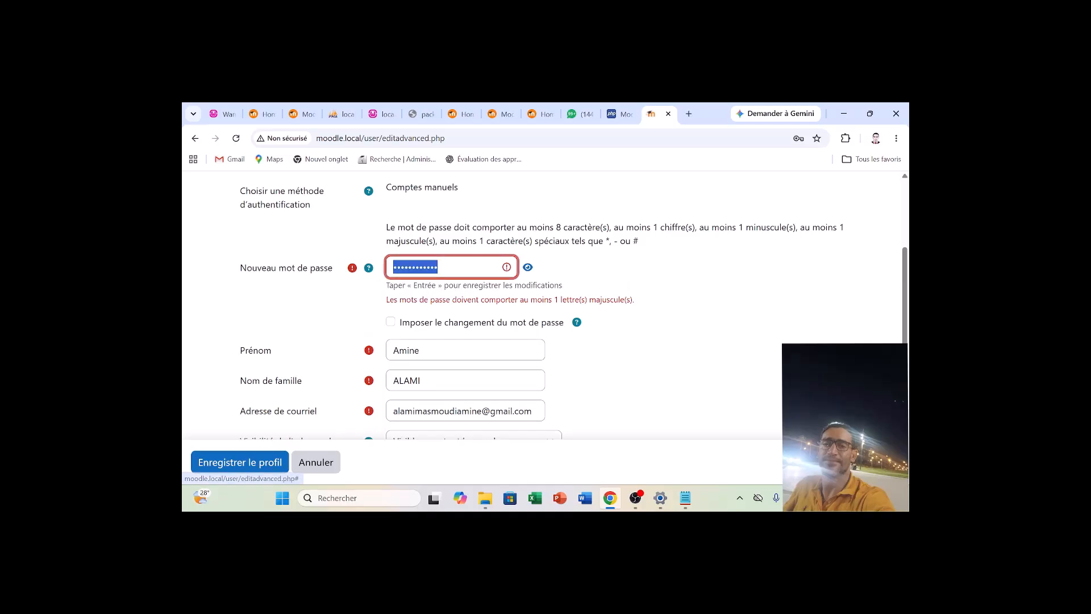
{"action": "left_click", "coordinate": [527, 267]}
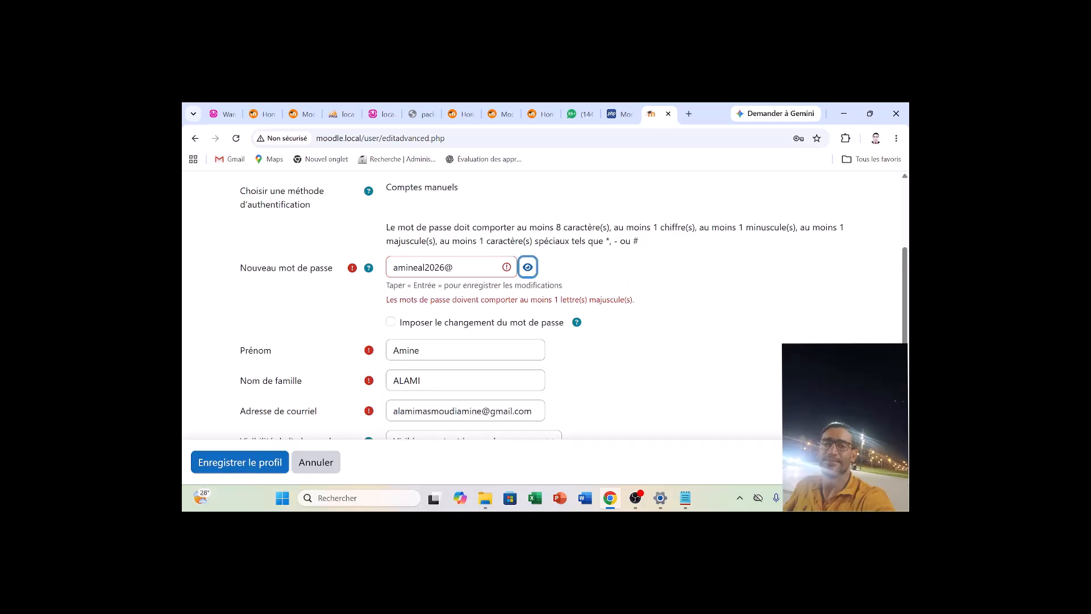
{"action": "left_click_drag", "start_coordinate": [399, 269], "coordinate": [386, 269]}
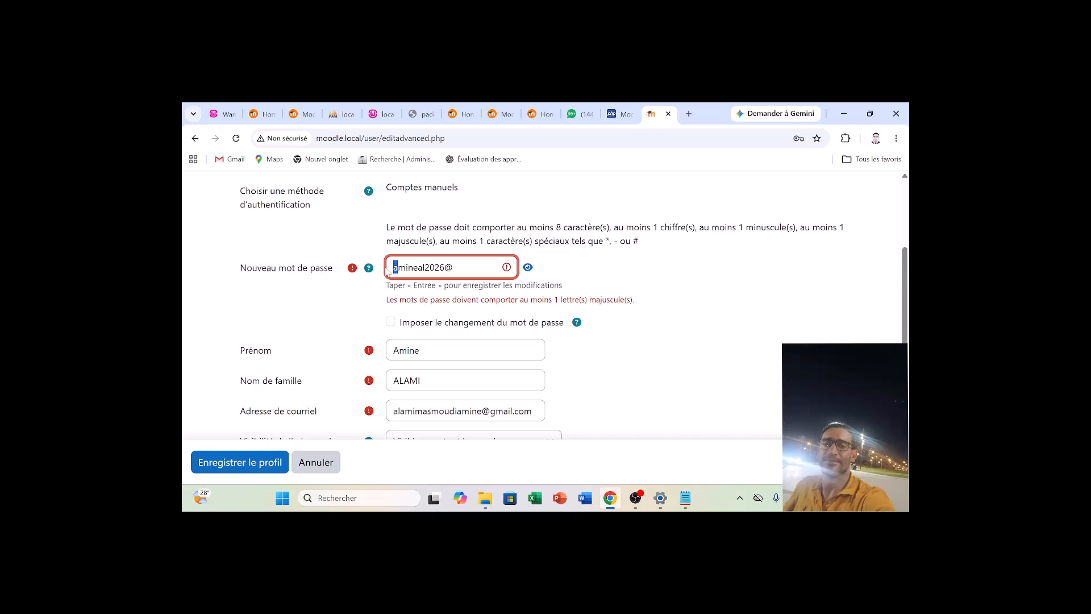
{"action": "type", "text": "A"}
{"action": "scroll", "coordinate": [904, 296], "scroll_direction": "down", "scroll_amount": 6}
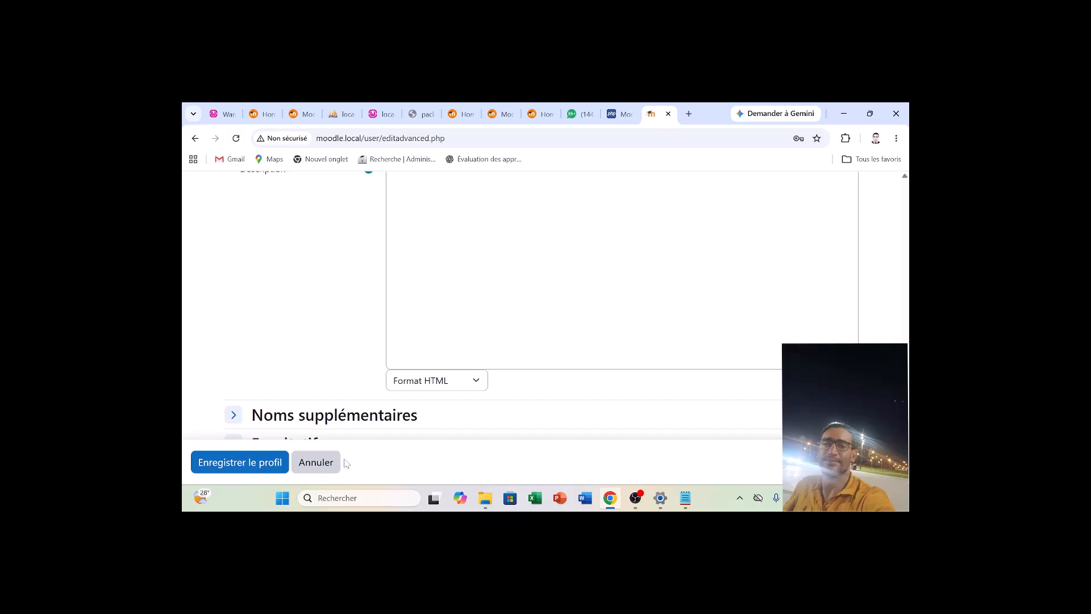
{"action": "left_click", "coordinate": [255, 464]}
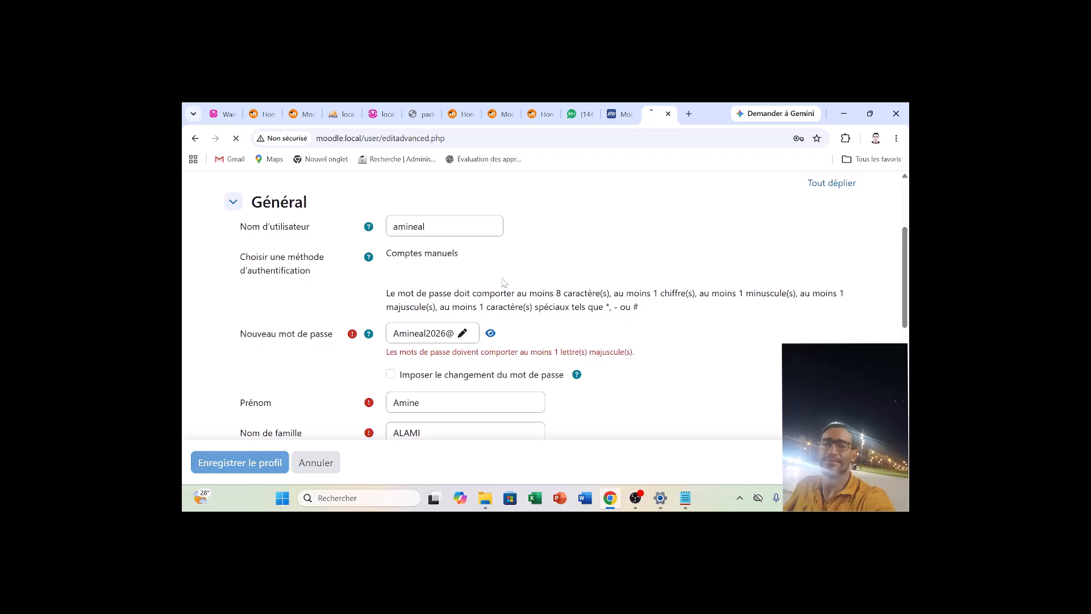
Hide the account password again and store the administrator's login in the browser's password manager.
{"action": "left_click", "coordinate": [490, 333]}
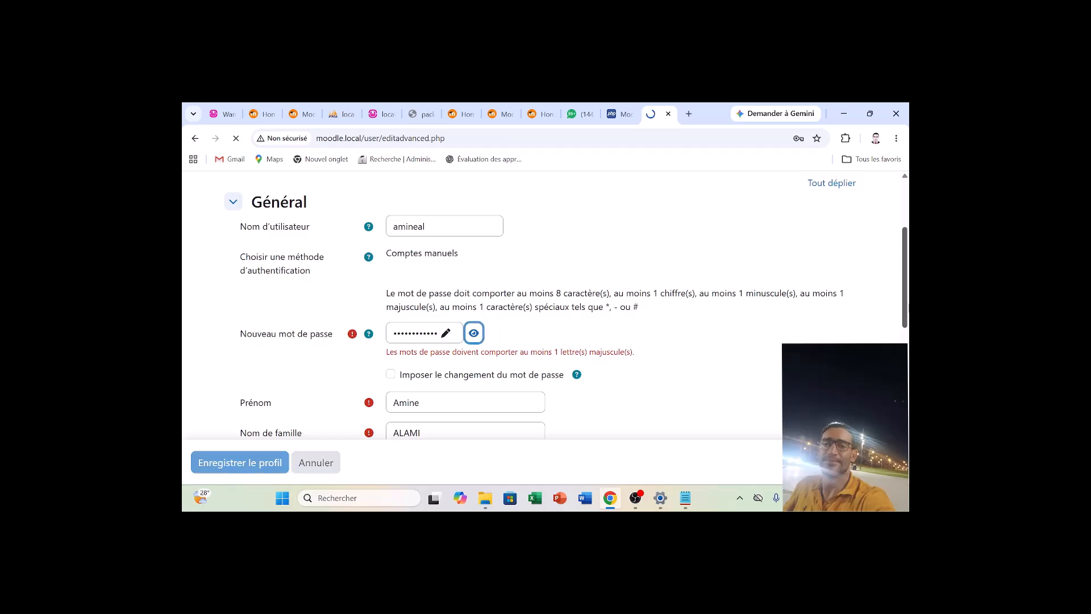
{"action": "scroll", "coordinate": [857, 312], "scroll_direction": "down", "scroll_amount": 4}
{"action": "scroll", "coordinate": [574, 305], "scroll_direction": "down", "scroll_amount": 4}
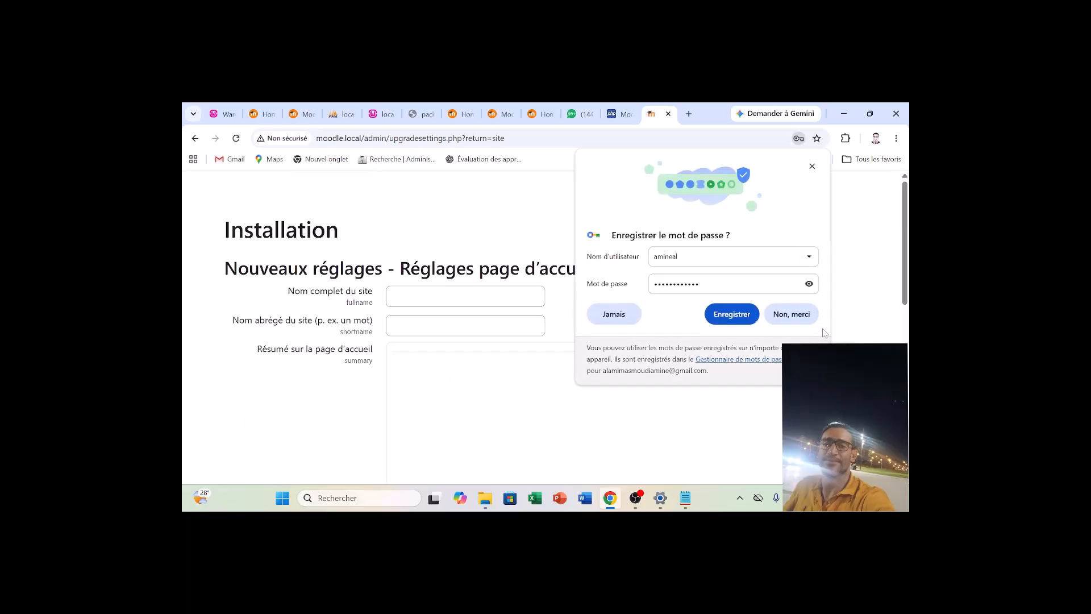
{"action": "left_click", "coordinate": [731, 313]}
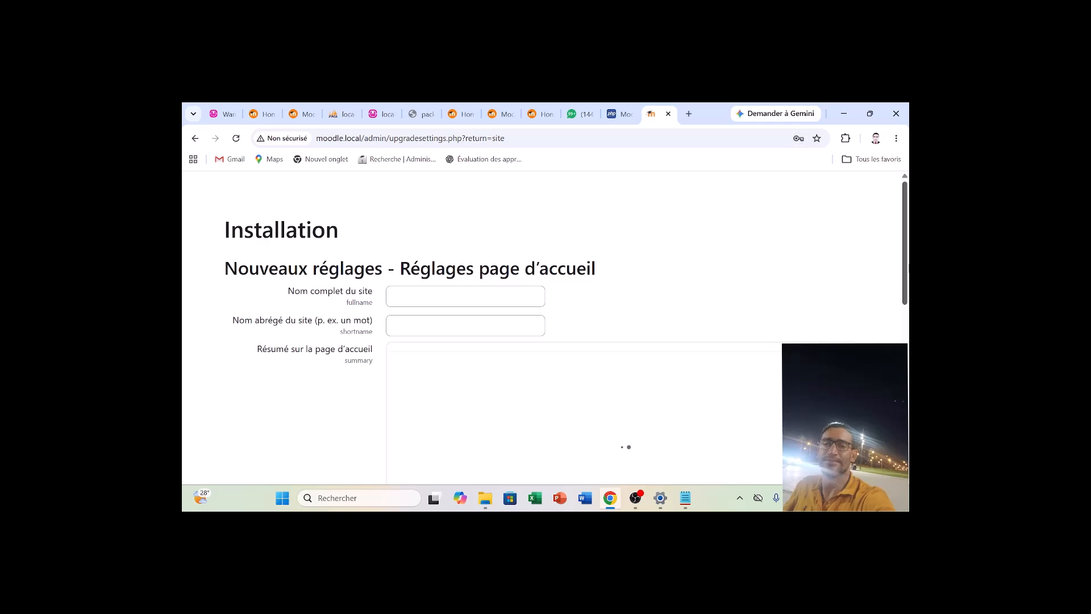
Enter Formation moodle as the full site name in the front page settings.
{"action": "left_click", "coordinate": [465, 297]}
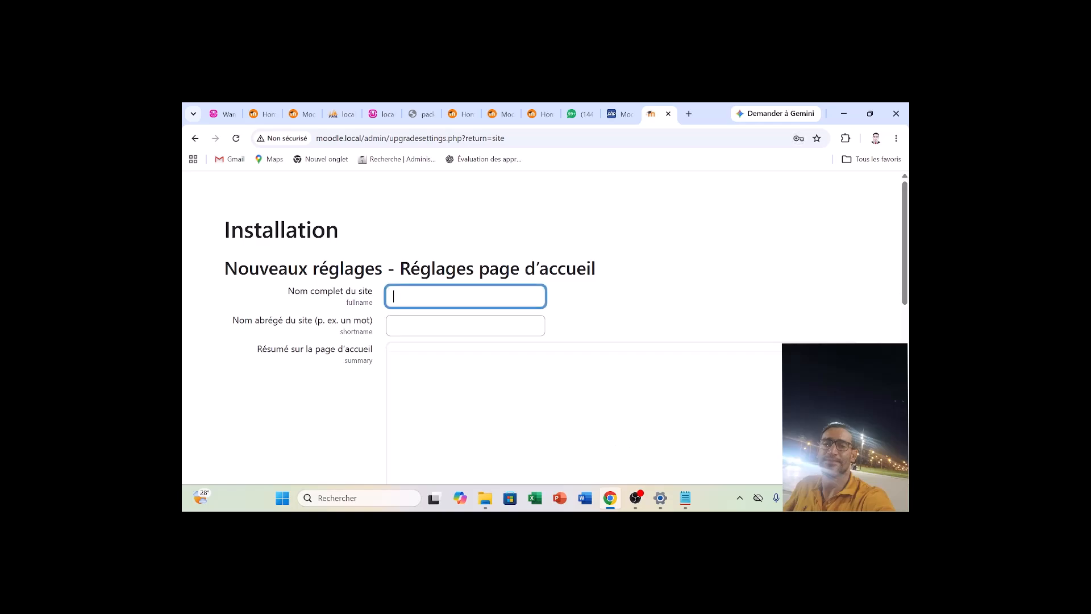
{"action": "type", "text": "i"}
{"action": "key", "text": "BackSpace"}
{"action": "type", "text": "Formation moodle"}
Set the site's short name to Education.
{"action": "left_click", "coordinate": [437, 339]}
{"action": "left_click", "coordinate": [438, 329]}
{"action": "type", "text": "moodle"}
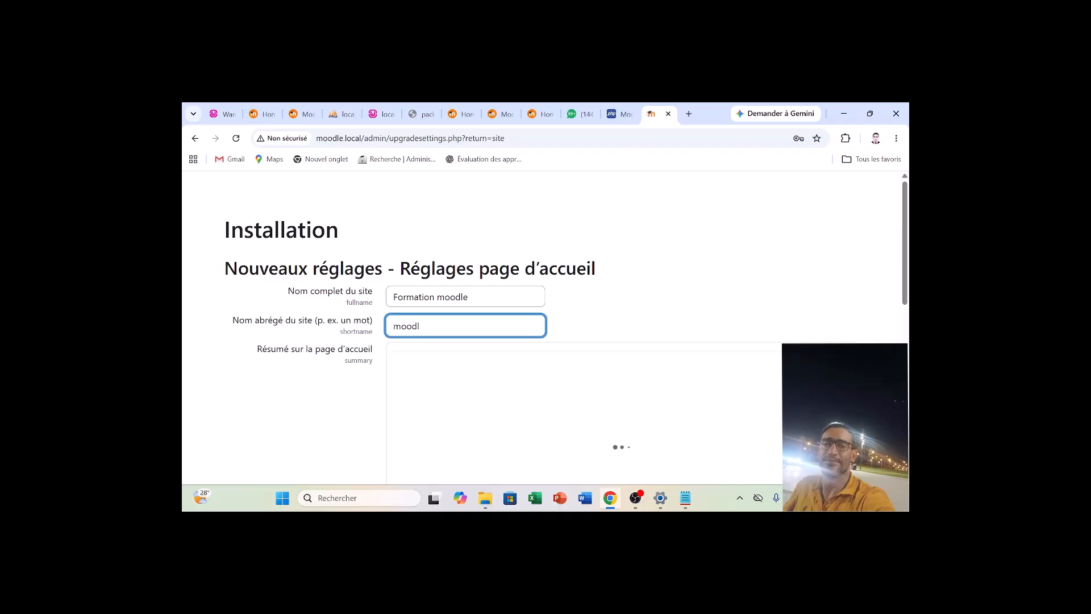
{"action": "key", "text": "BackSpace"}
{"action": "key", "text": "BackSpace"}
{"action": "key", "text": "BackSpace"}
{"action": "key", "text": "BackSpace"}
{"action": "key", "text": "BackSpace"}
{"action": "type", "text": "Education"}
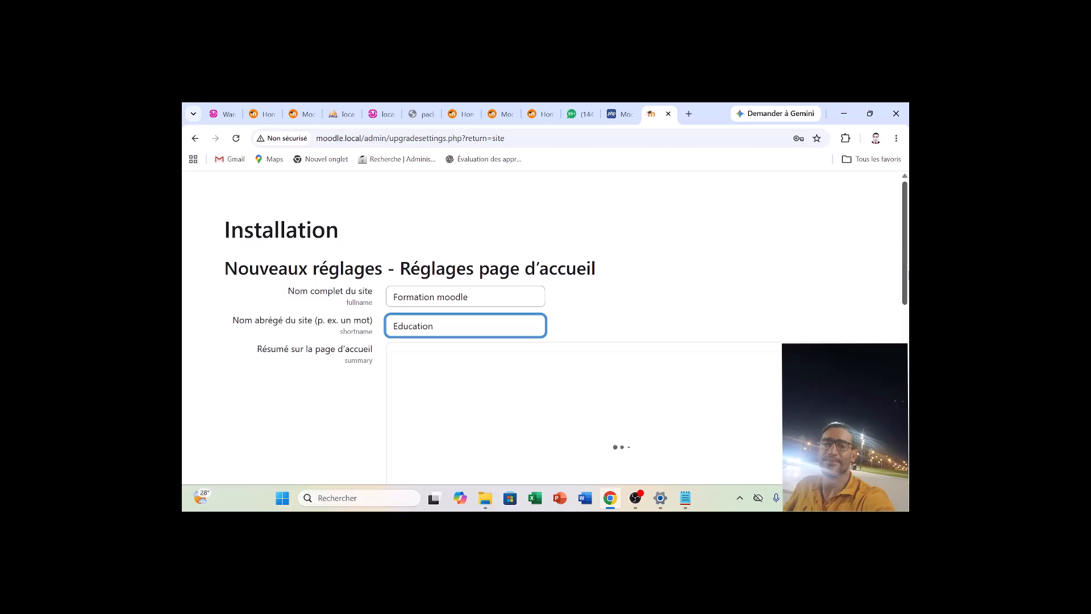
Set the site's default time zone to Afrique/Casablanca in the location settings.
{"action": "scroll", "coordinate": [889, 267], "scroll_direction": "down", "scroll_amount": 5}
{"action": "scroll", "coordinate": [492, 300], "scroll_direction": "down", "scroll_amount": 1}
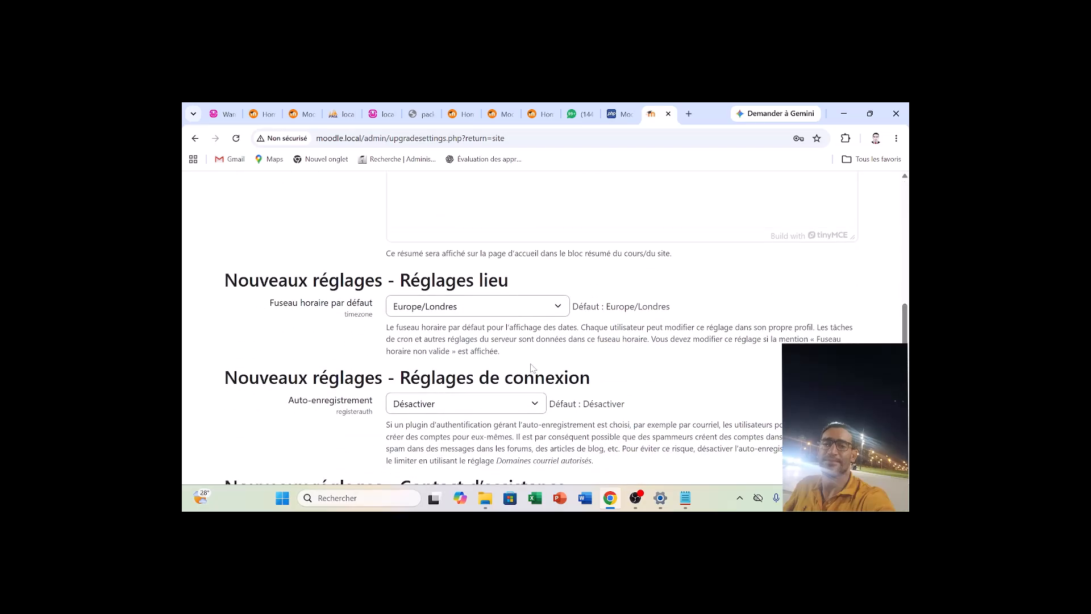
{"action": "left_click", "coordinate": [492, 299]}
{"action": "key", "text": "a"}
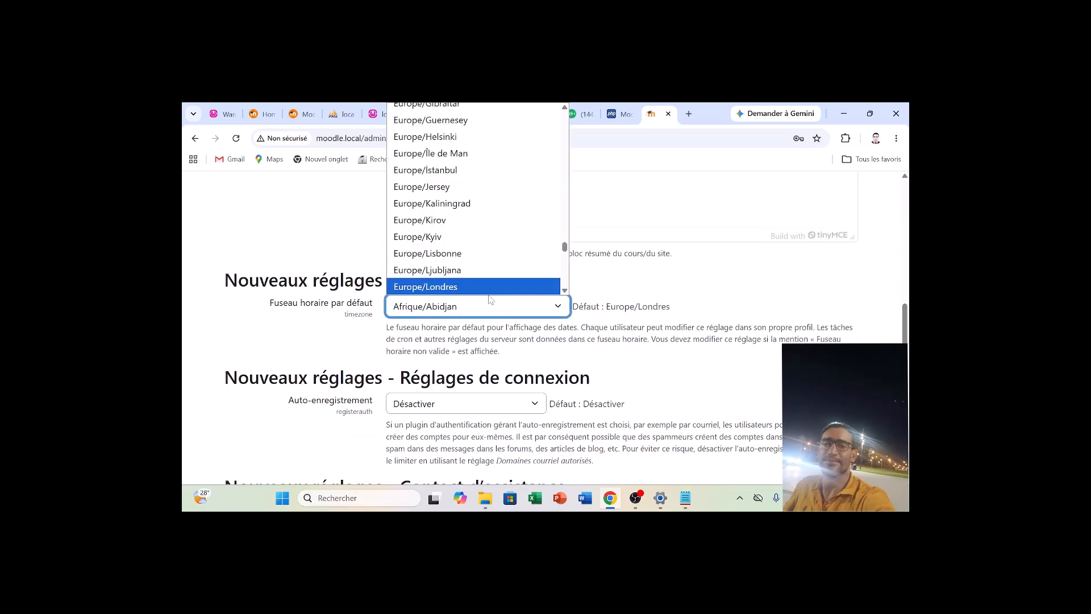
{"action": "key", "text": "Down"}
{"action": "key", "text": "Down"}
{"action": "key", "text": "Down"}
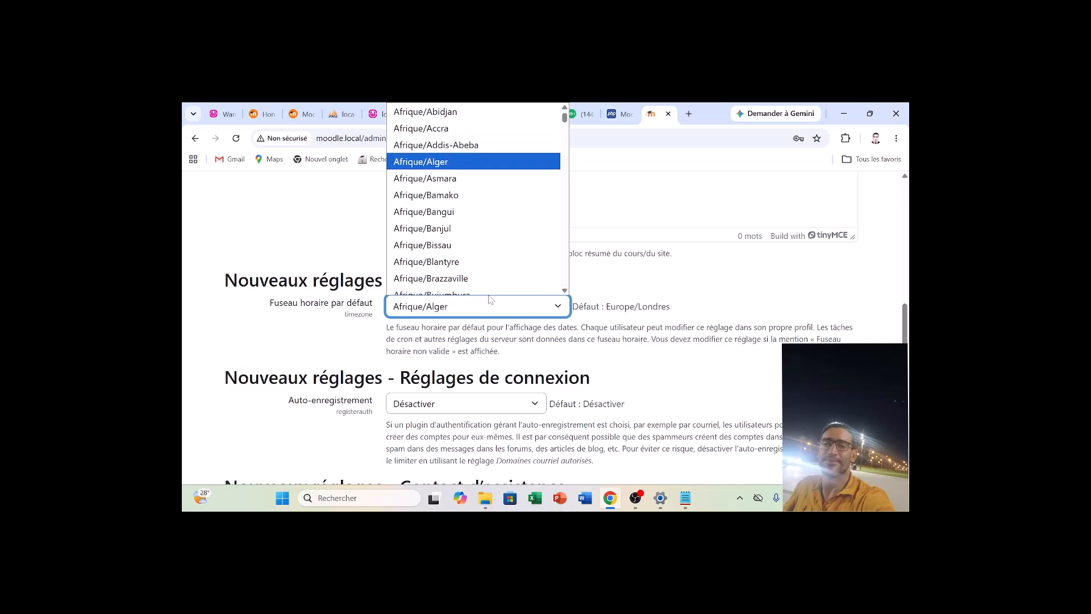
{"action": "key", "text": "Down"}
{"action": "key", "text": "Down"}
{"action": "key", "text": "Down"}
{"action": "key", "text": "Down"}
{"action": "key", "text": "Down"}
{"action": "key", "text": "Down"}
{"action": "key", "text": "Down"}
{"action": "key", "text": "Down"}
{"action": "key", "text": "Down"}
{"action": "key", "text": "Down"}
{"action": "key", "text": "Down"}
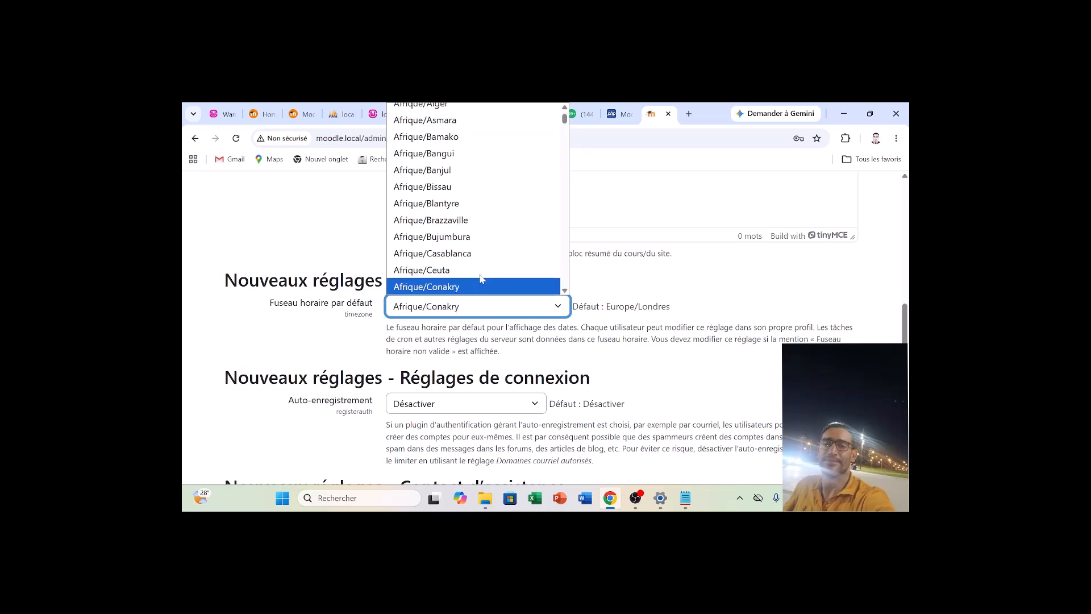
{"action": "left_click", "coordinate": [450, 254]}
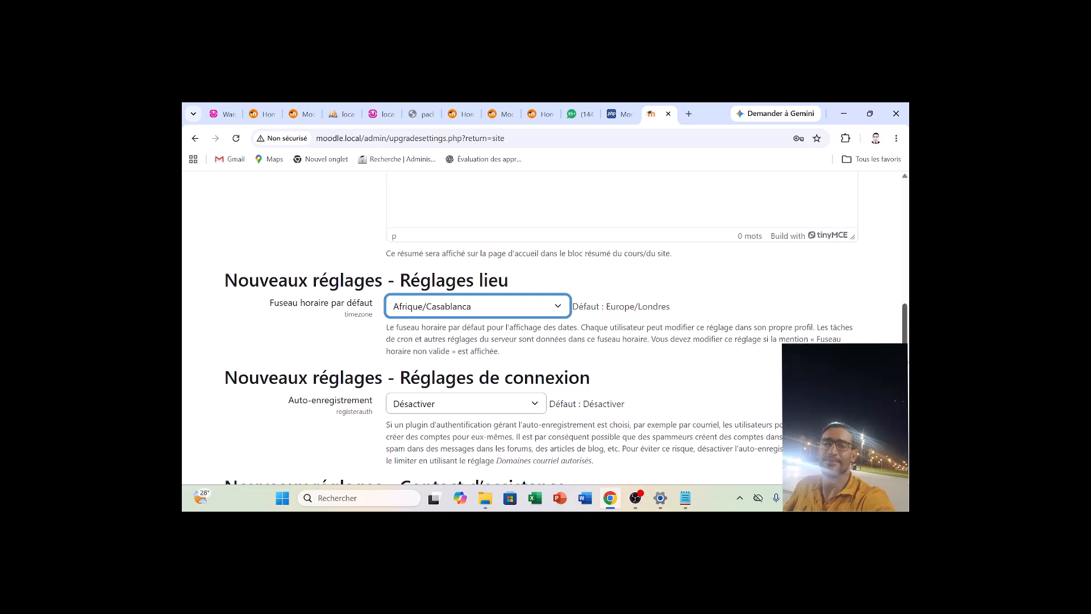
Fill in the support contact e-mail, save the new site settings and dismiss the dashboard's side panel tip.
{"action": "scroll", "coordinate": [545, 341], "scroll_direction": "down", "scroll_amount": 2}
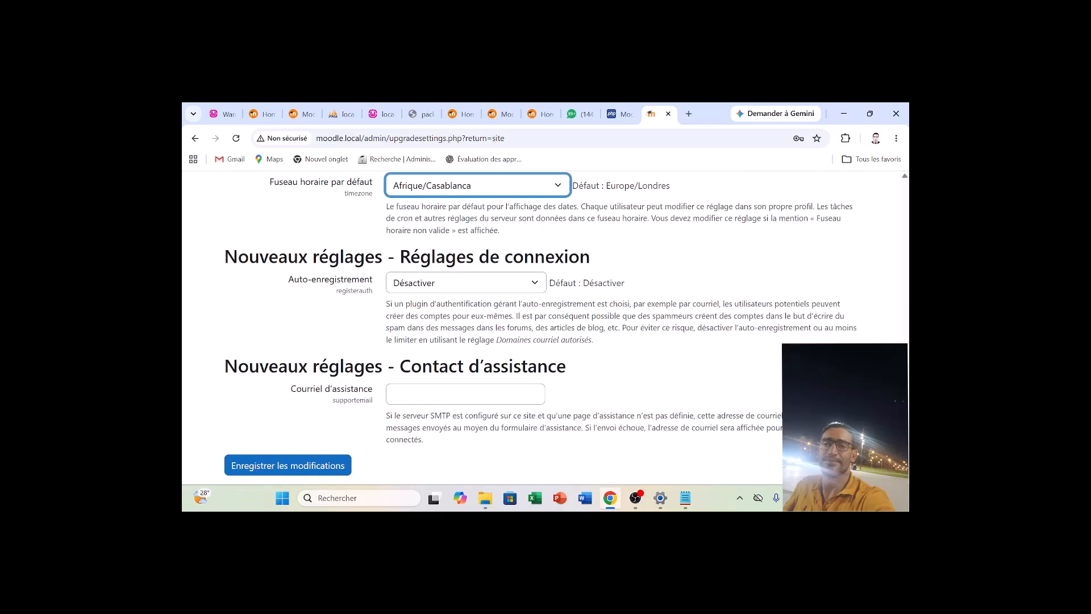
{"action": "left_click", "coordinate": [489, 394]}
{"action": "type", "text": "a"}
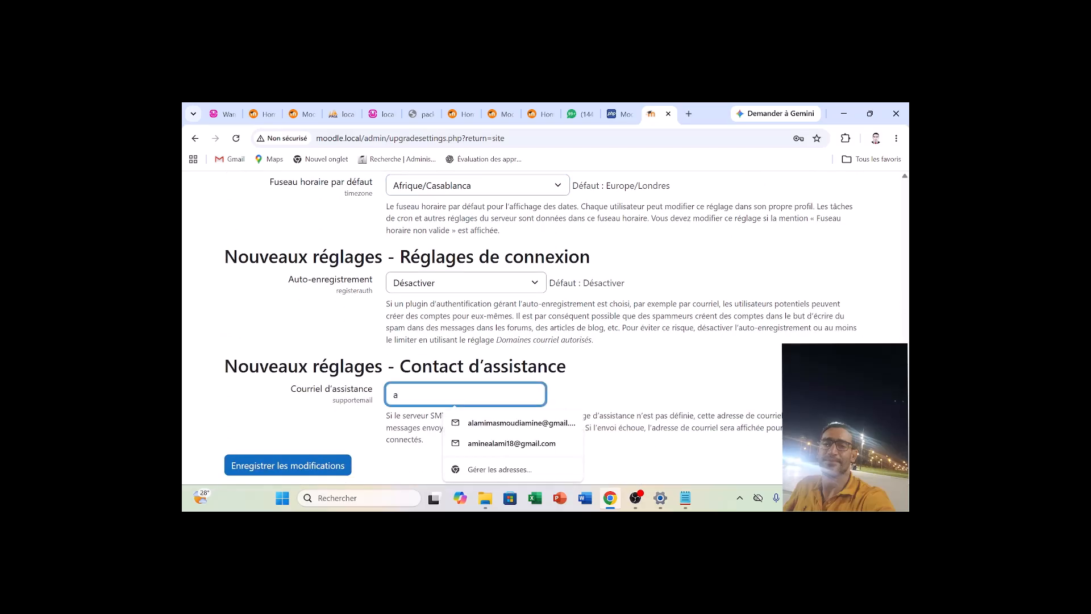
{"action": "key", "text": "Down"}
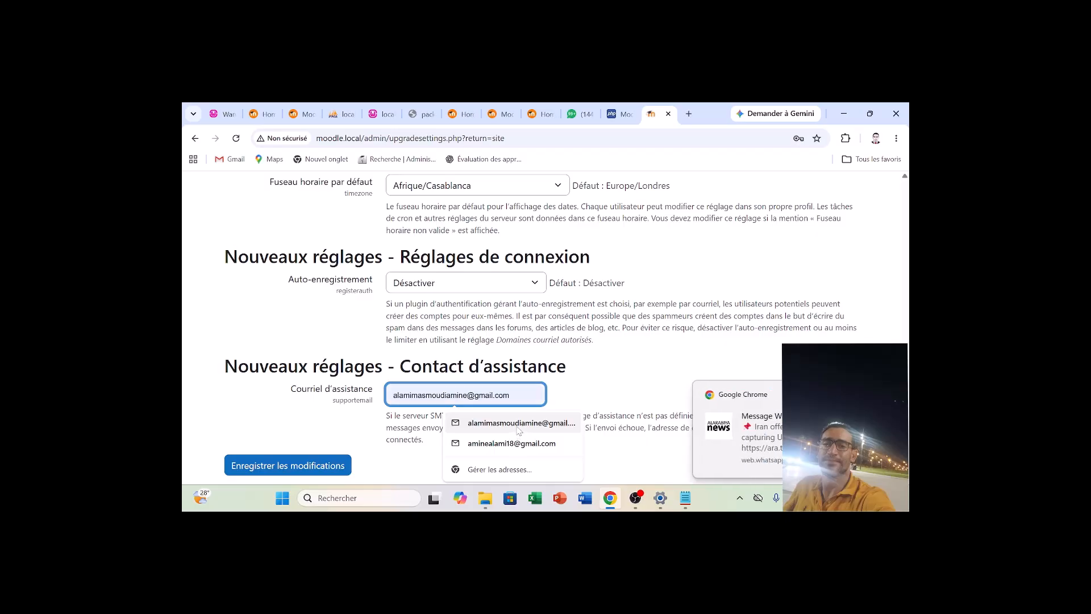
{"action": "key", "text": "Return"}
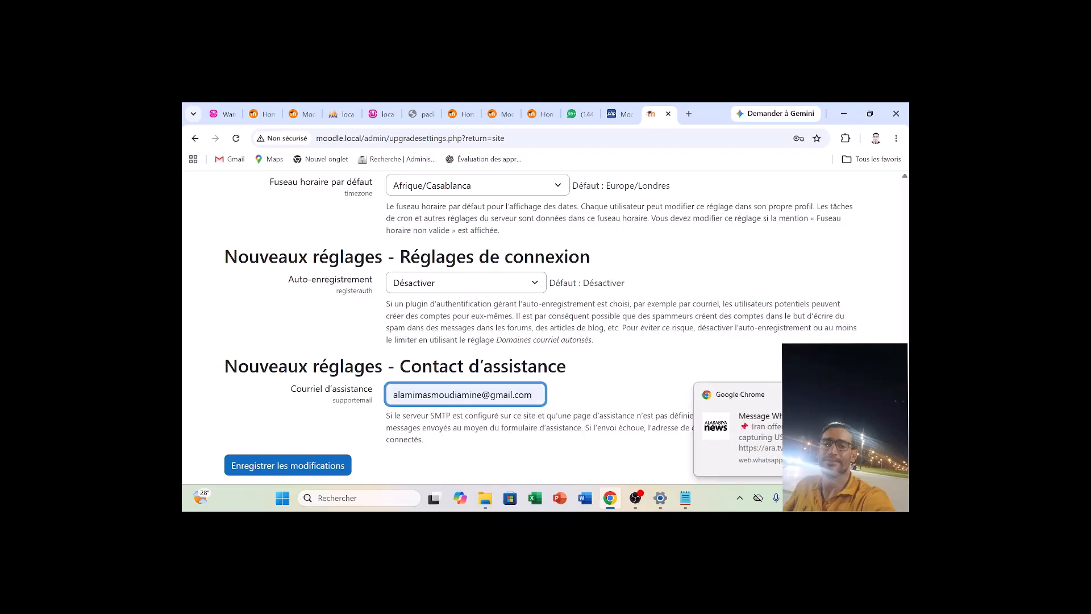
{"action": "left_click", "coordinate": [315, 470]}
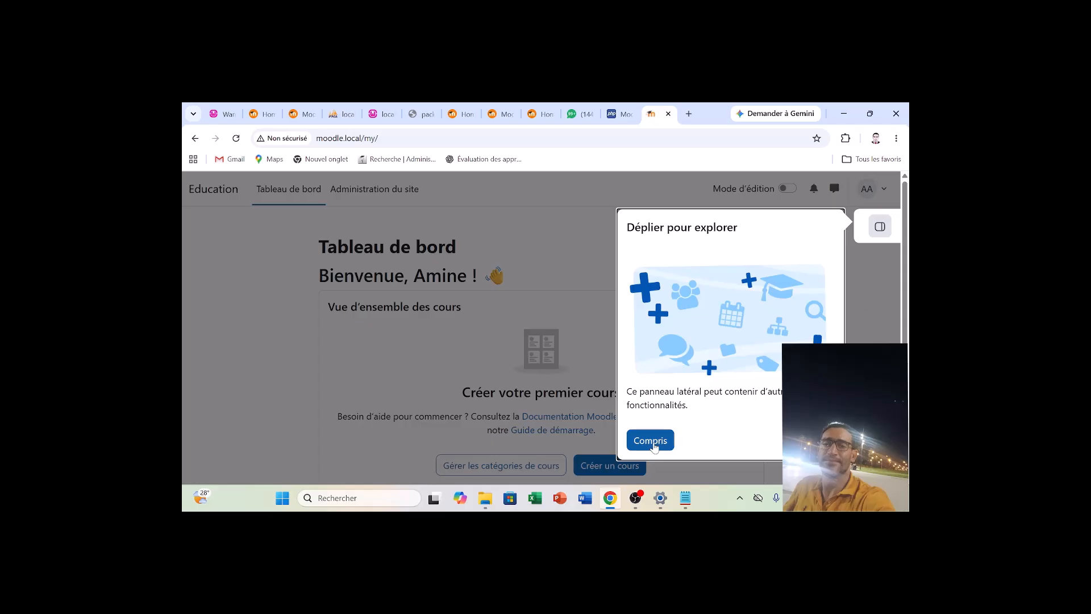
{"action": "left_click", "coordinate": [651, 440]}
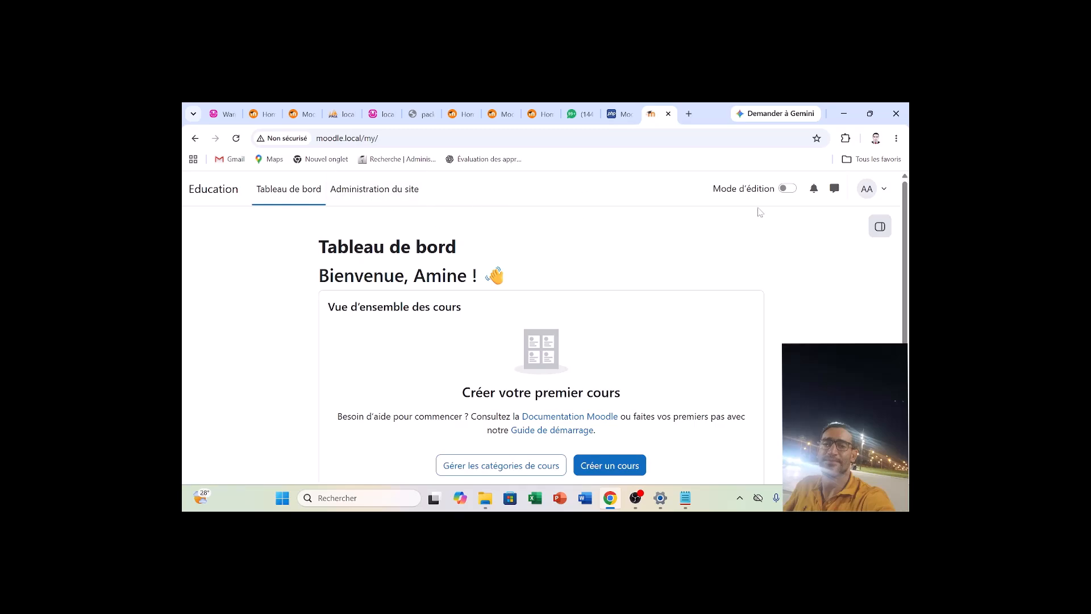
Preview the dashboard with edit mode on, turn it back off and look over the course overview and timeline blocks.
{"action": "left_click", "coordinate": [788, 189]}
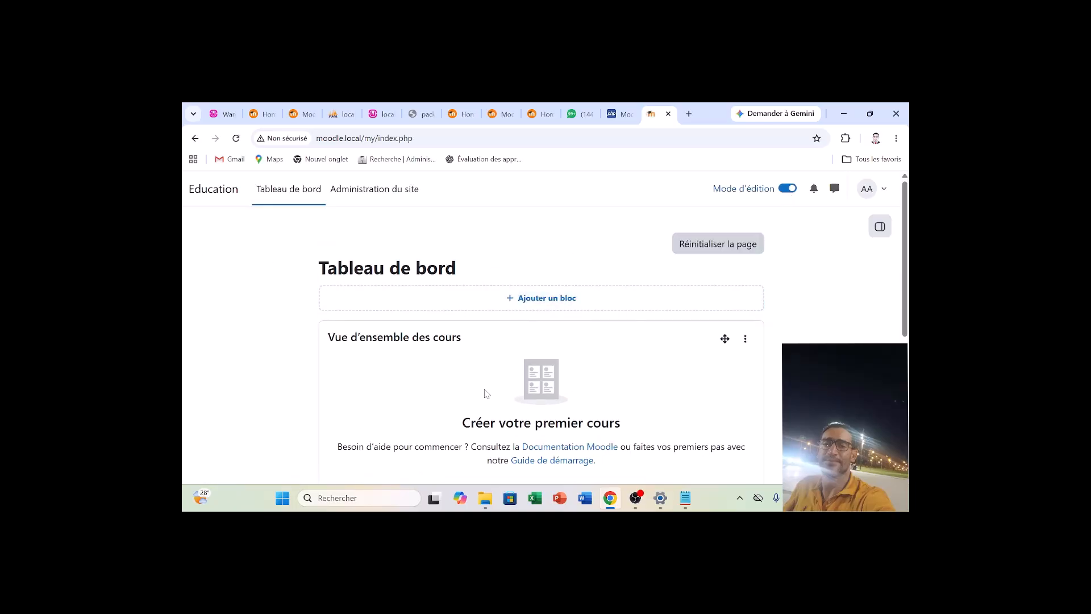
{"action": "left_click", "coordinate": [787, 188]}
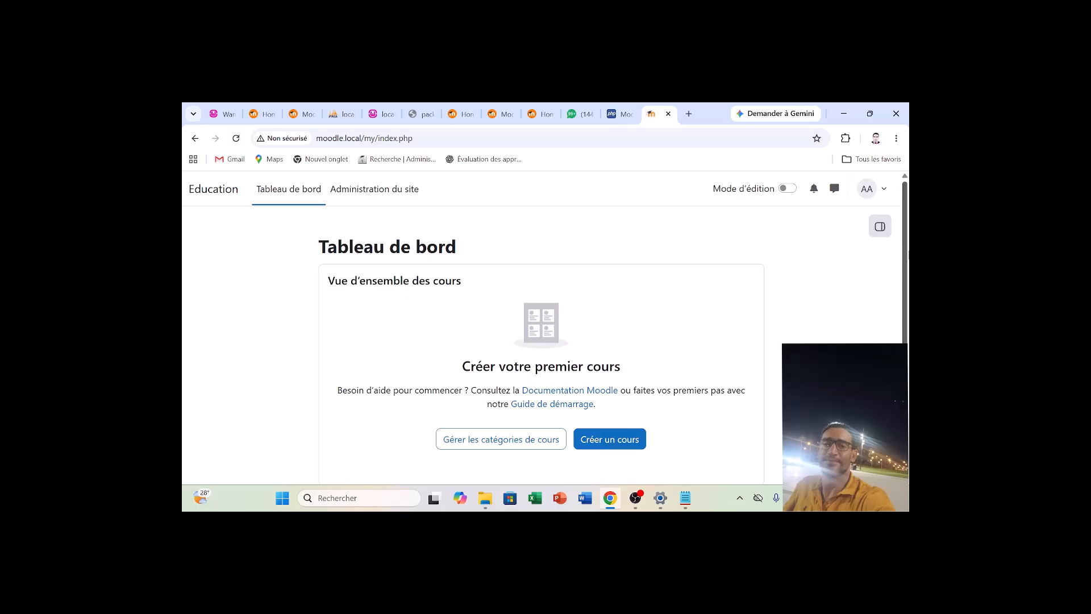
{"action": "scroll", "coordinate": [541, 341], "scroll_direction": "down", "scroll_amount": 4}
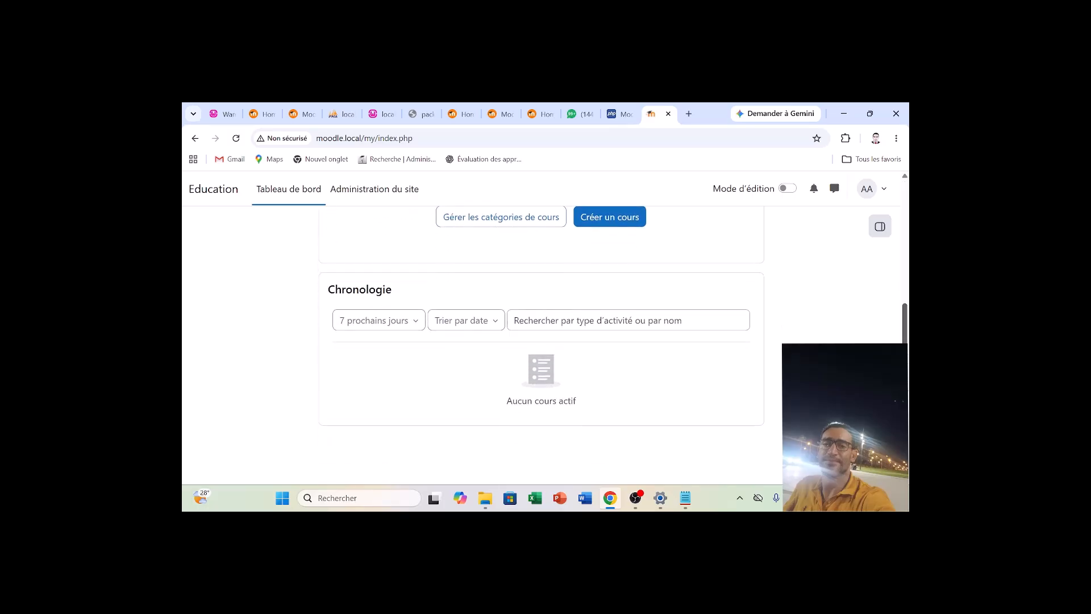
{"action": "scroll", "coordinate": [560, 405], "scroll_direction": "up", "scroll_amount": 4}
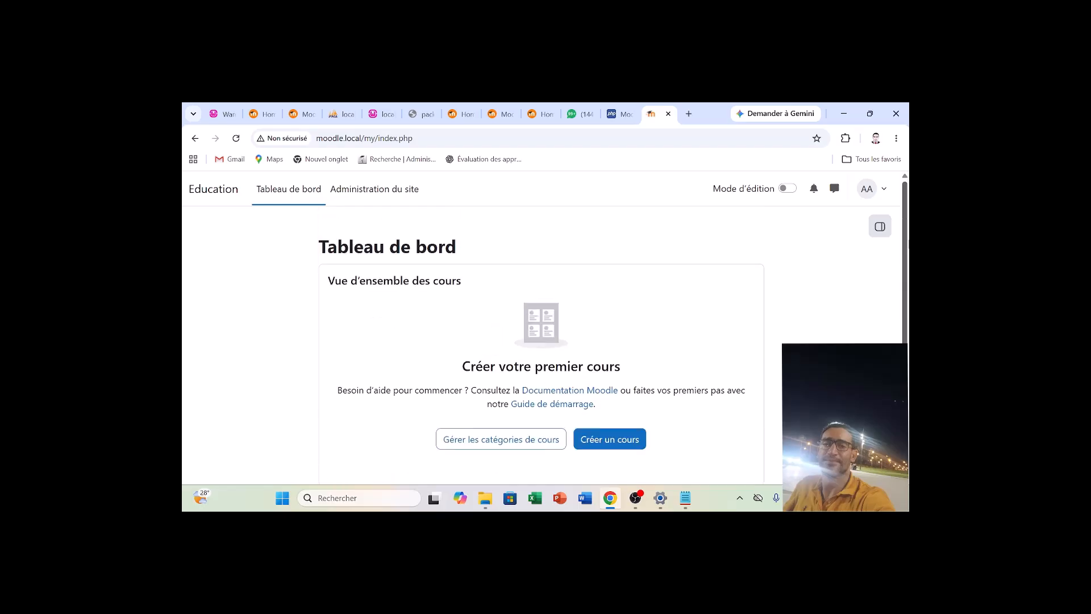